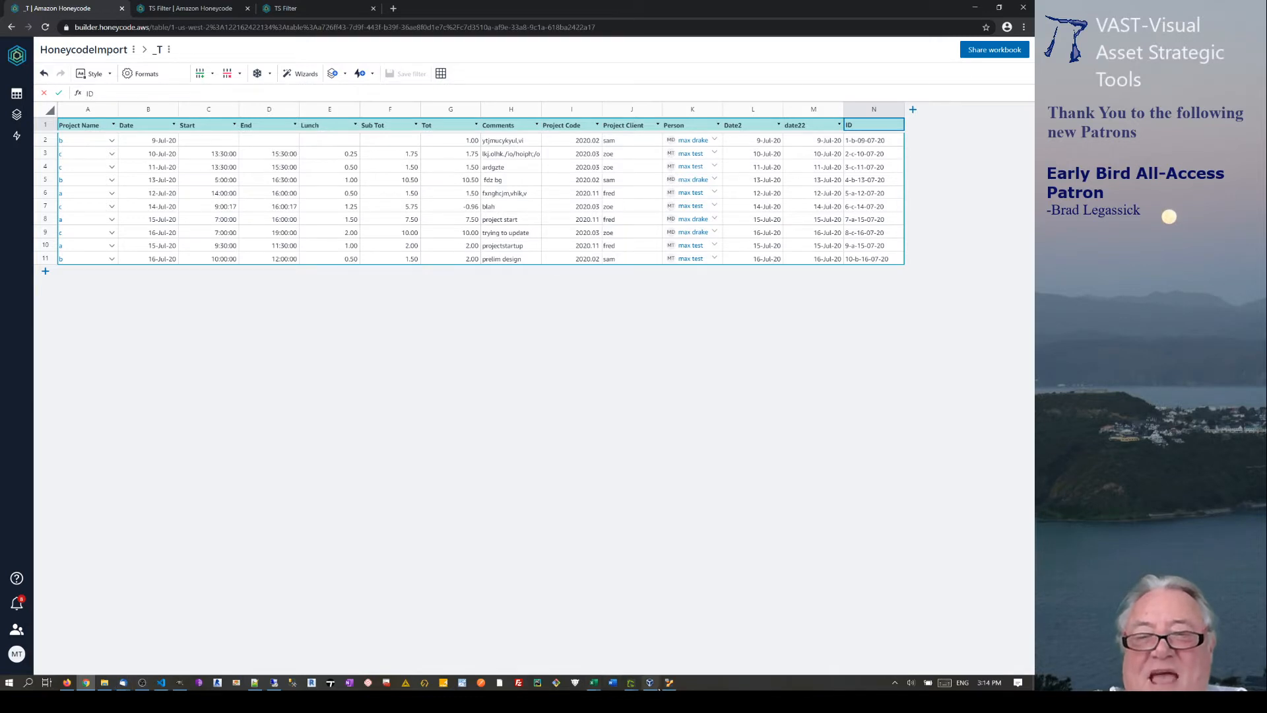
Check the Ubuntu VM and the running TS Filter app, then return to the _T table.
{"action": "left_click", "coordinate": [613, 684]}
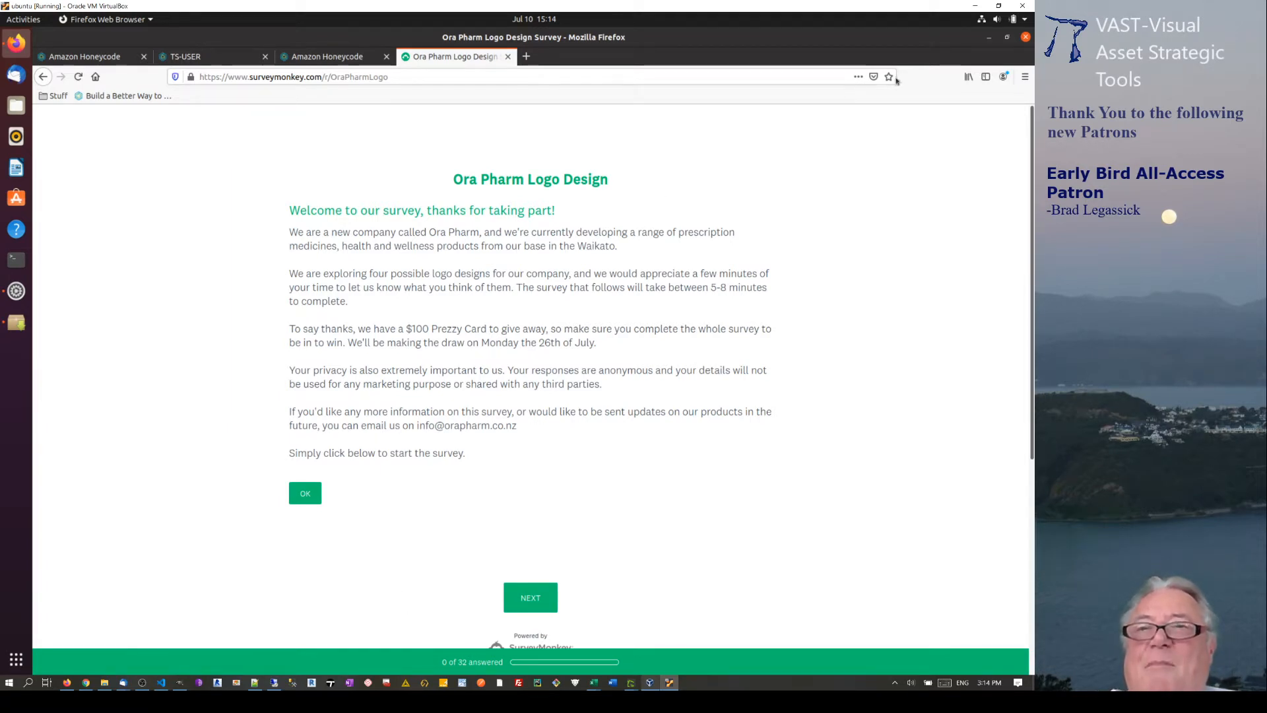
{"action": "left_click", "coordinate": [974, 6]}
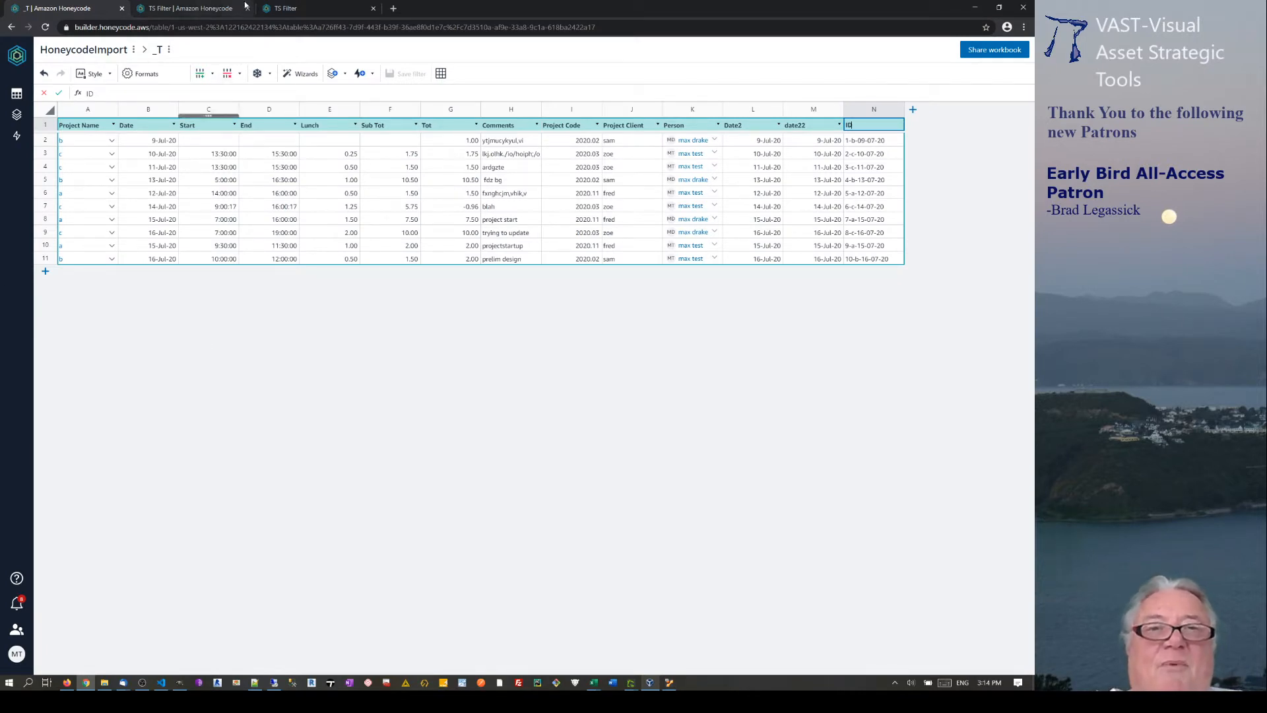
{"action": "left_click", "coordinate": [296, 8]}
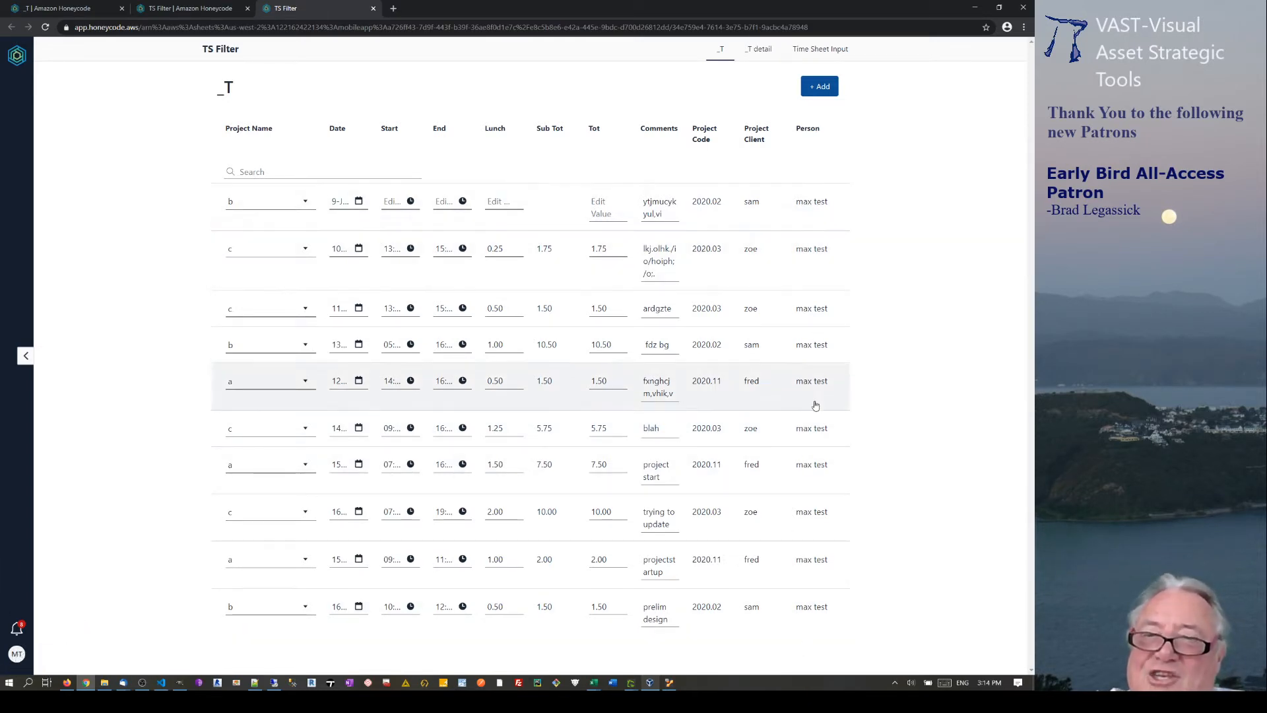
{"action": "left_click", "coordinate": [58, 8]}
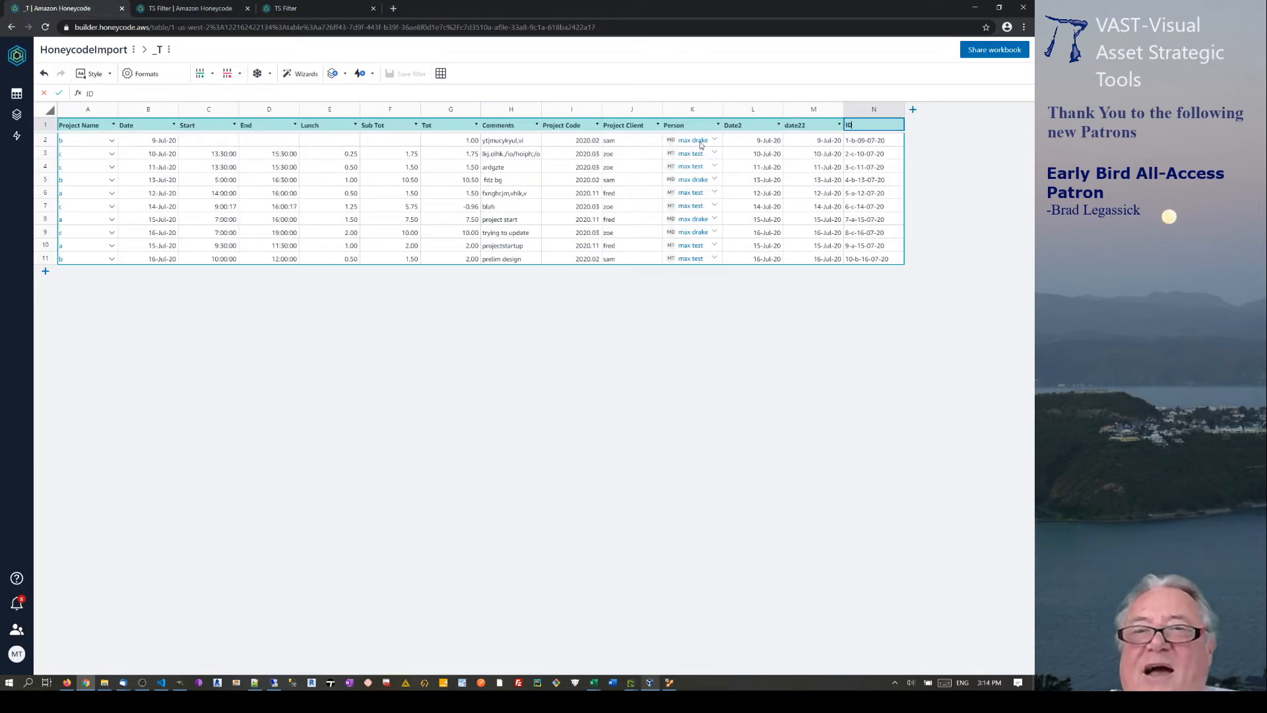
Sort the _T table by Person in ascending order.
{"action": "left_click", "coordinate": [719, 125]}
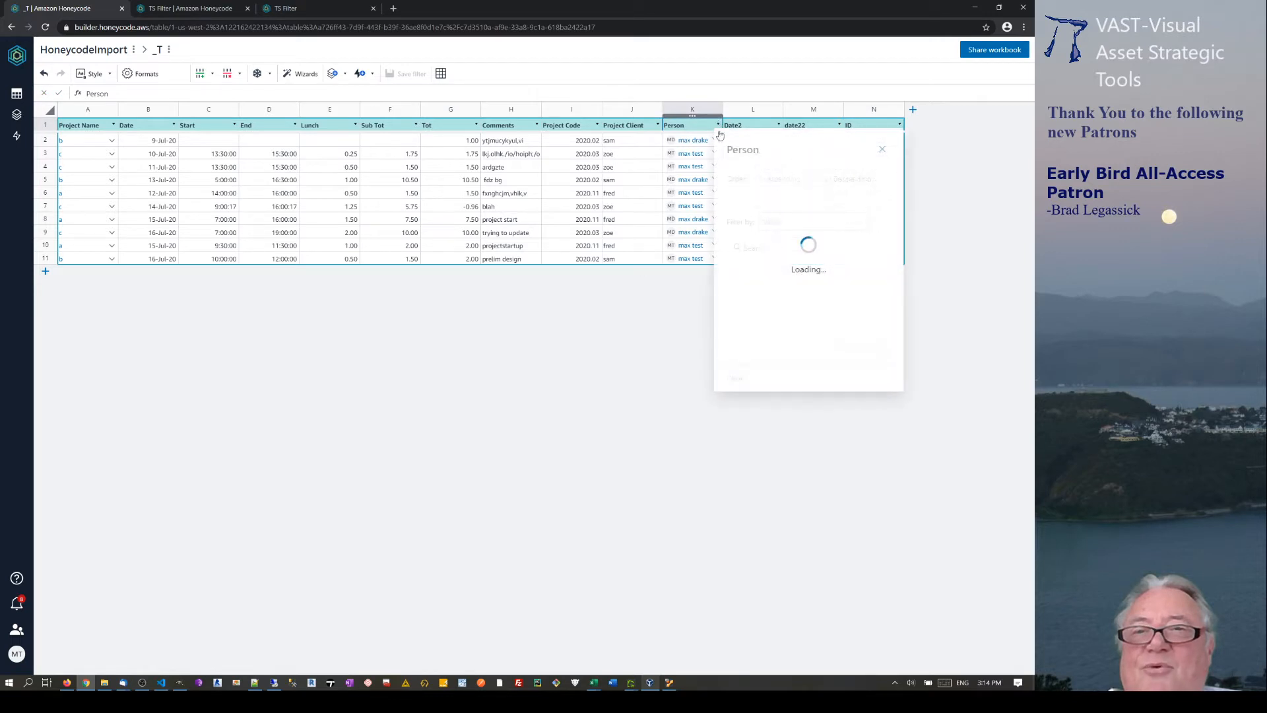
{"action": "left_click", "coordinate": [778, 185]}
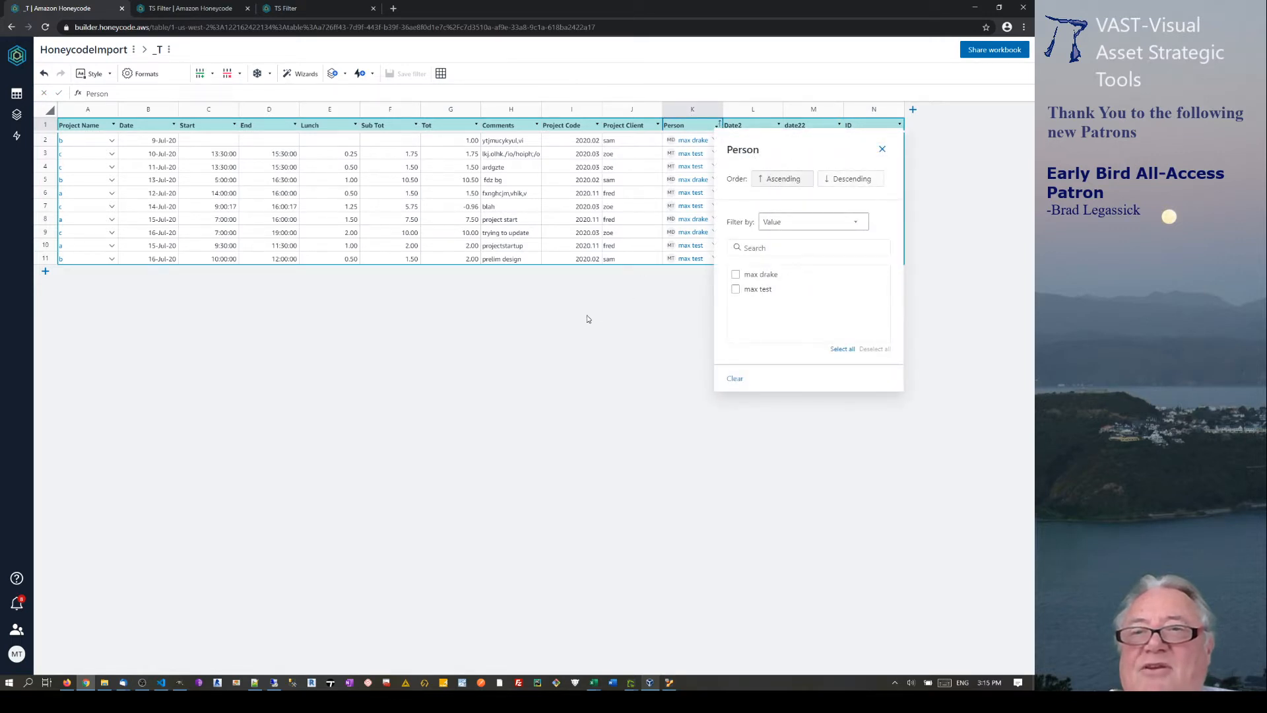
{"action": "left_click", "coordinate": [667, 351]}
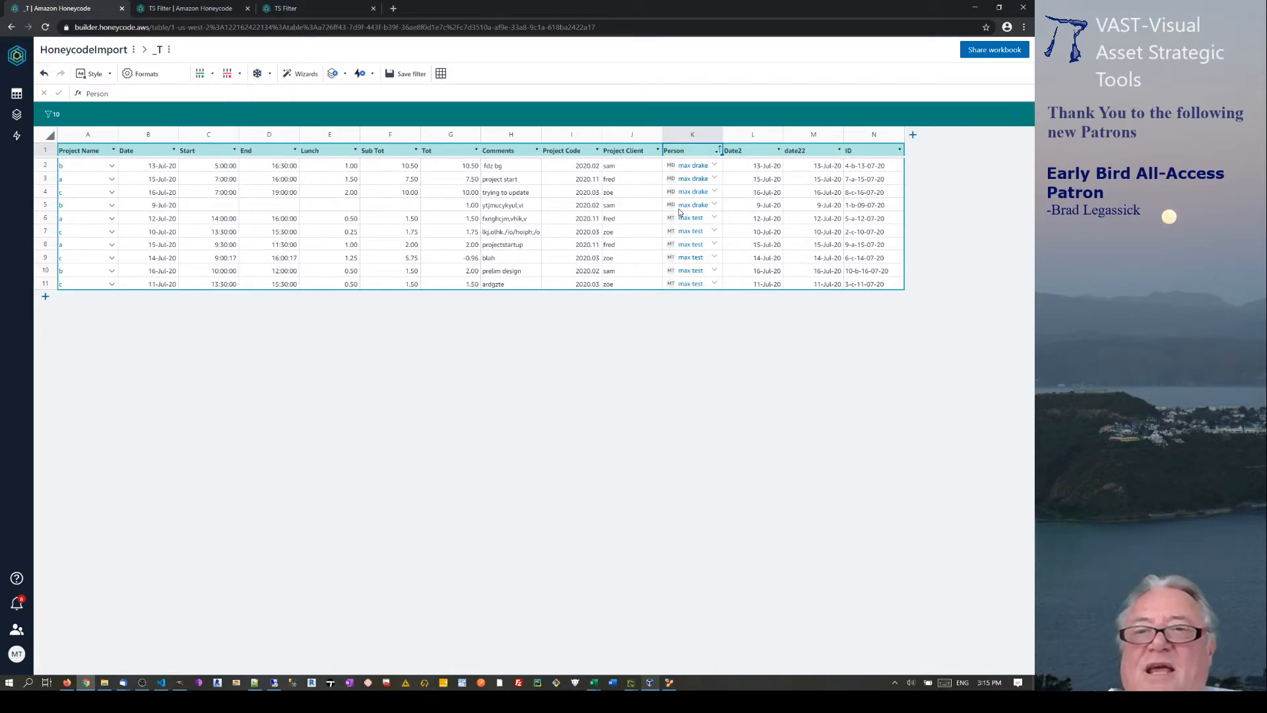
Check the Person contact cards for rows 11 and 4, then go to the TS Filter builder.
{"action": "left_click", "coordinate": [686, 285]}
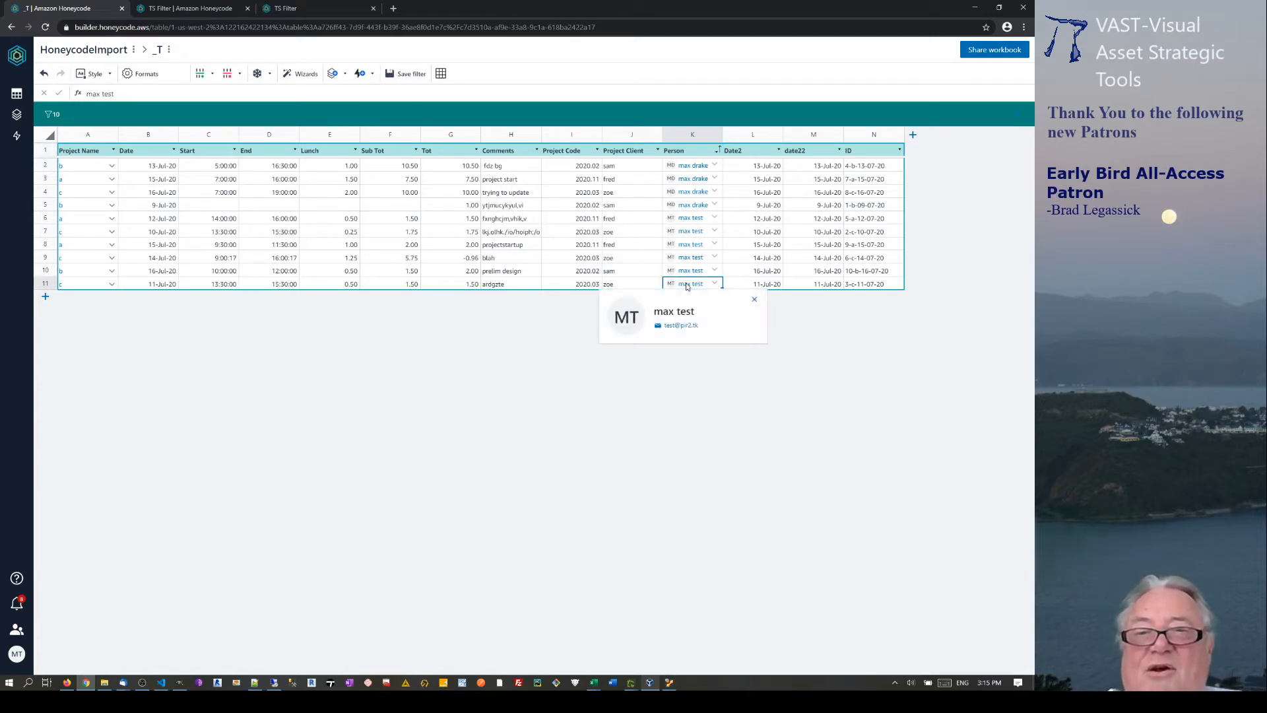
{"action": "left_click", "coordinate": [689, 192]}
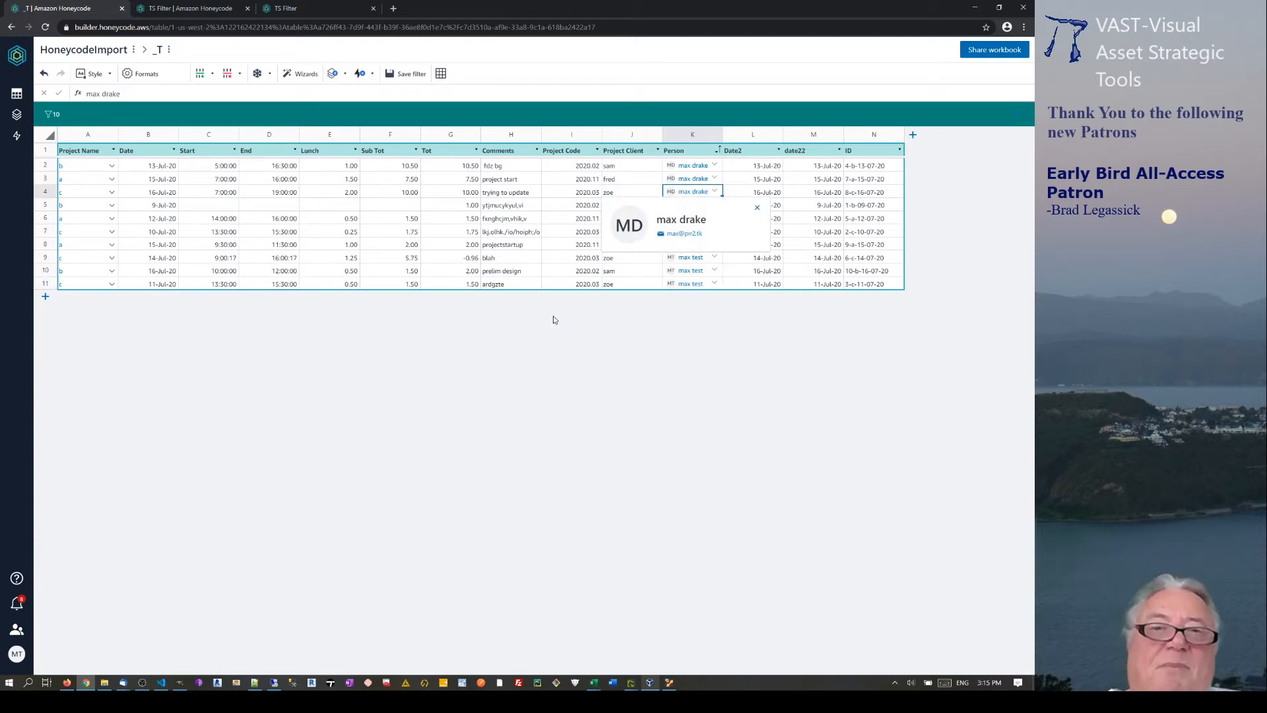
{"action": "left_click", "coordinate": [503, 410]}
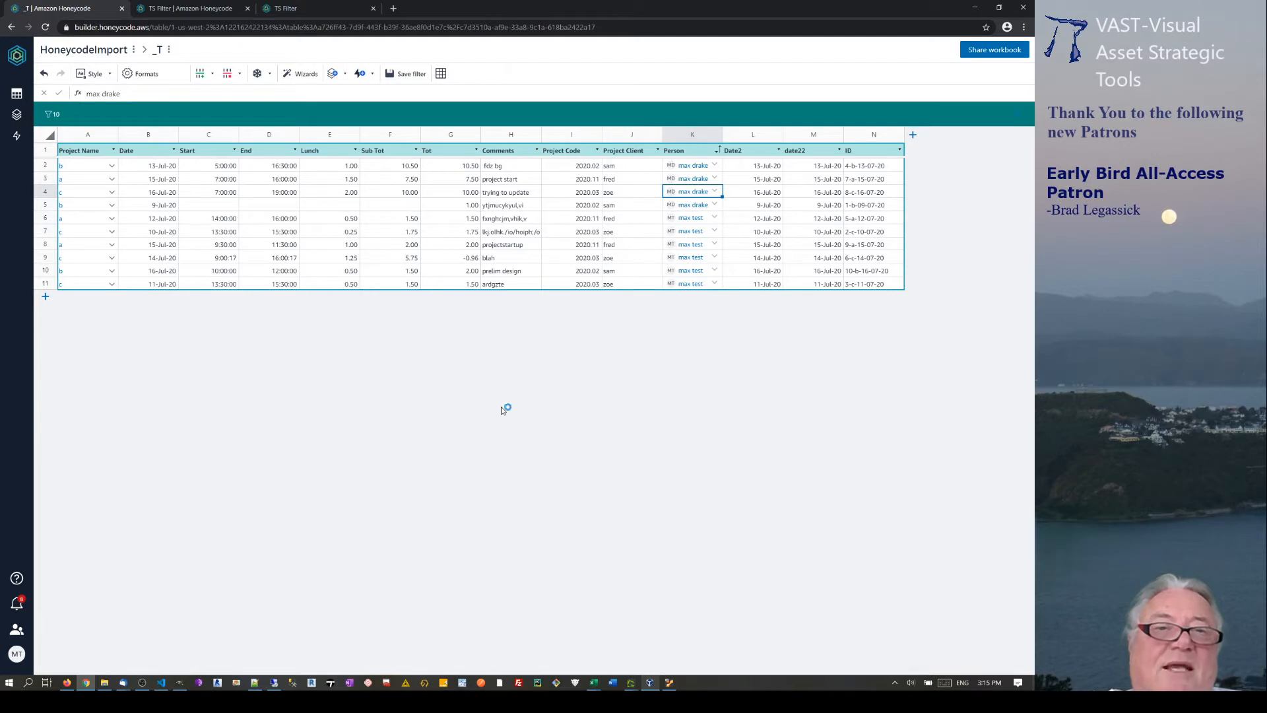
{"action": "left_click", "coordinate": [194, 8]}
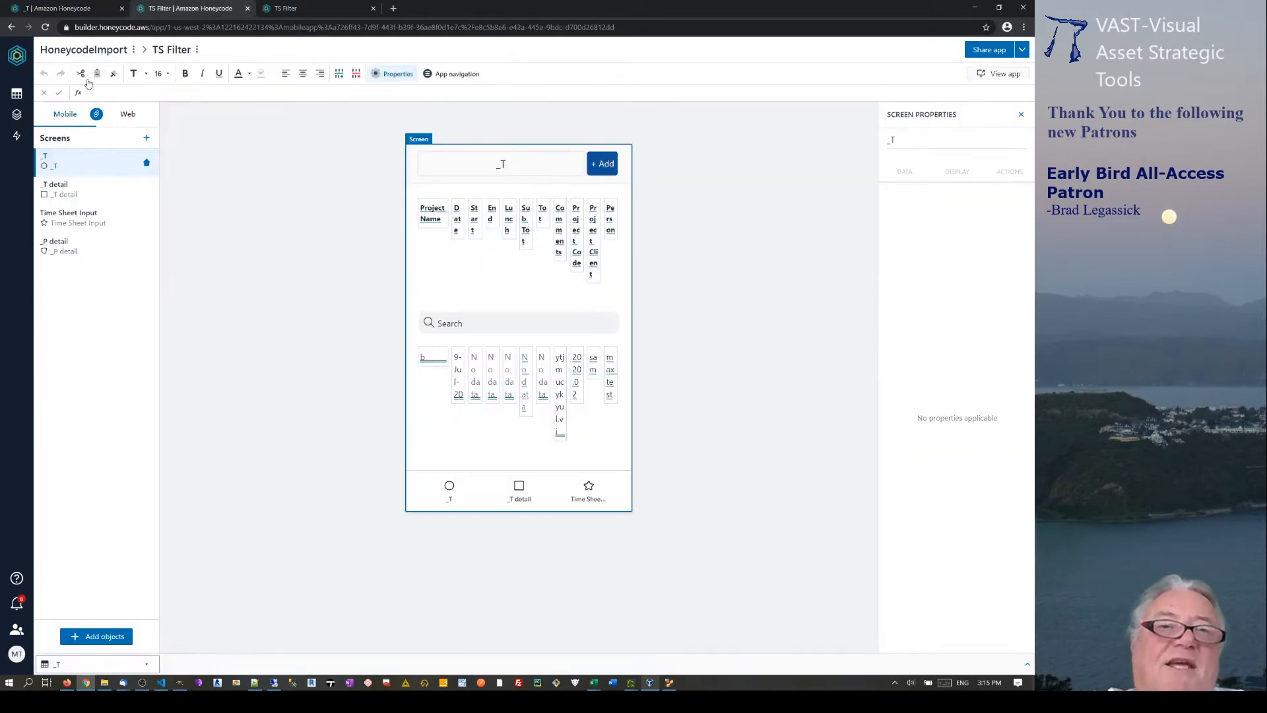
Look over the app list and the TS app's options without changing anything.
{"action": "left_click", "coordinate": [16, 116]}
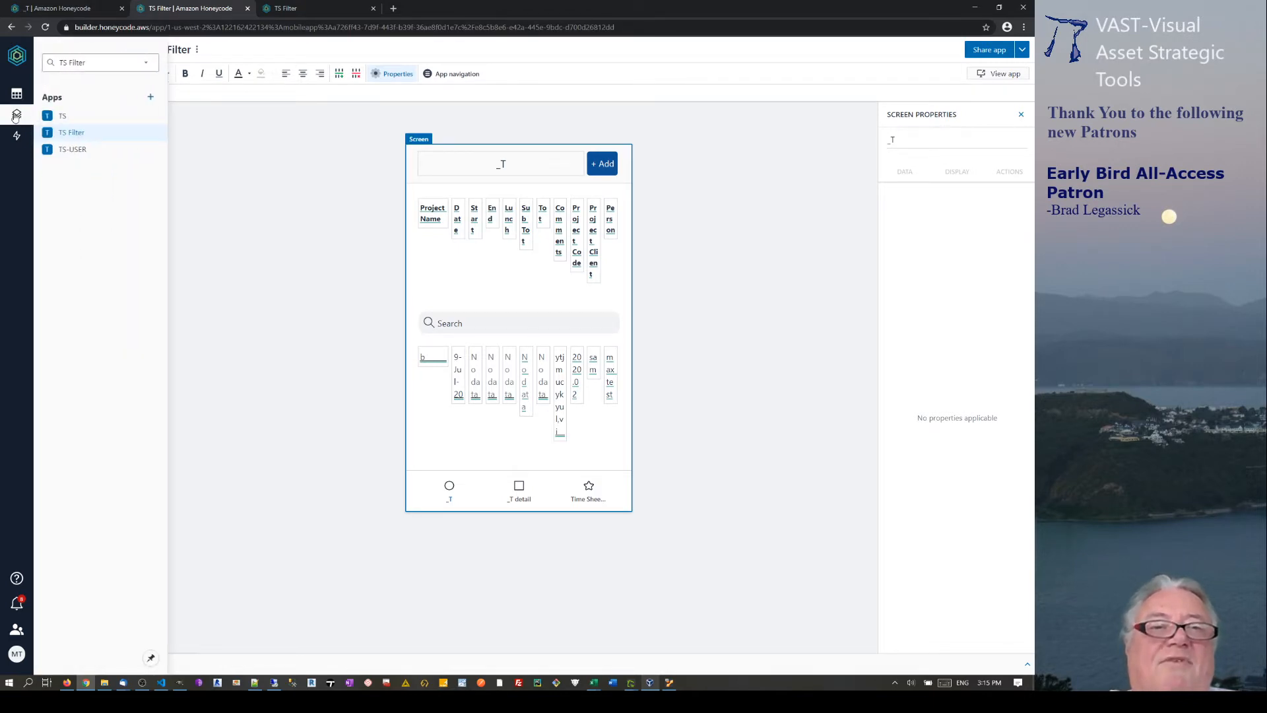
{"action": "right_click", "coordinate": [71, 119]}
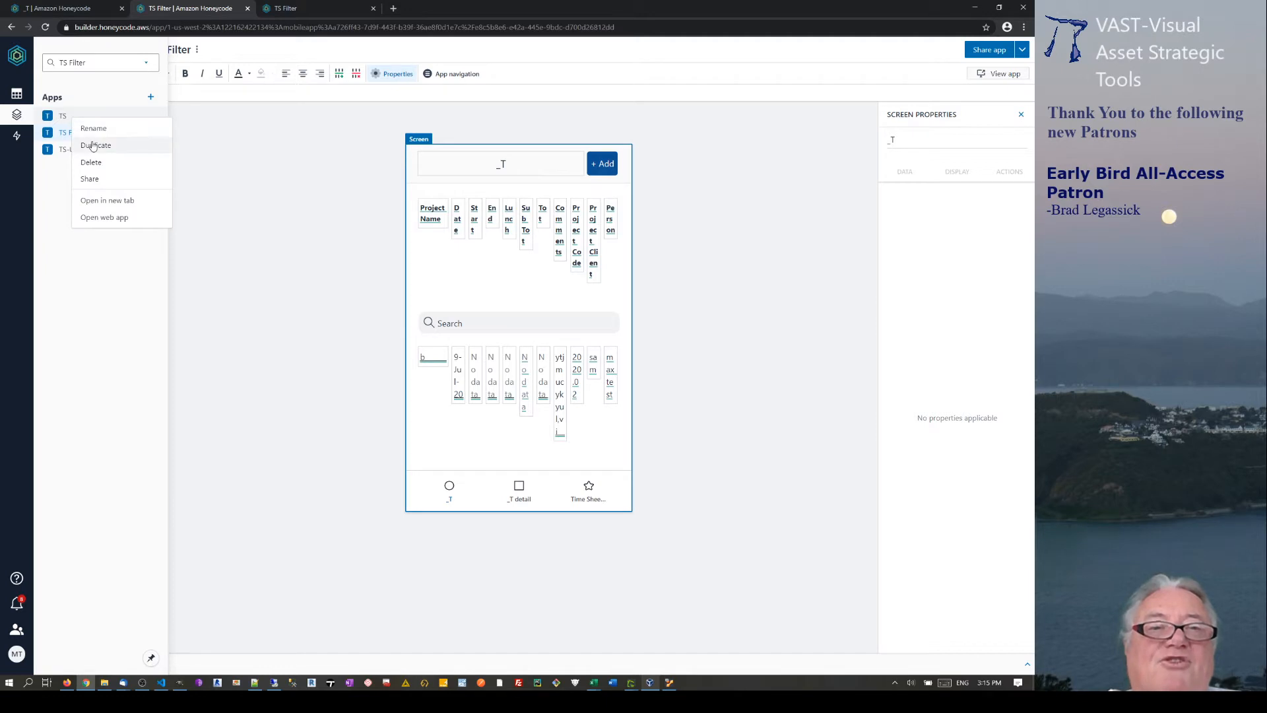
{"action": "left_click", "coordinate": [244, 164]}
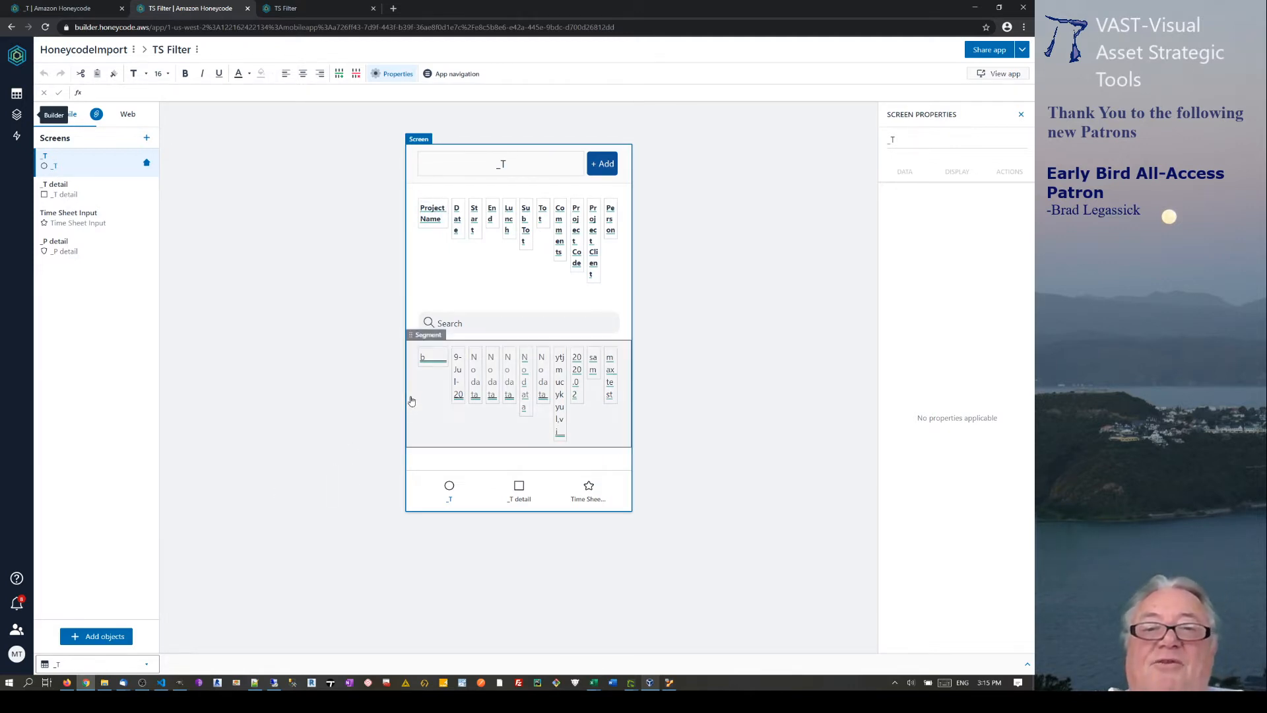
Personalize the _T screen list by the Person column, then view the running TS Filter app.
{"action": "left_click", "coordinate": [411, 321]}
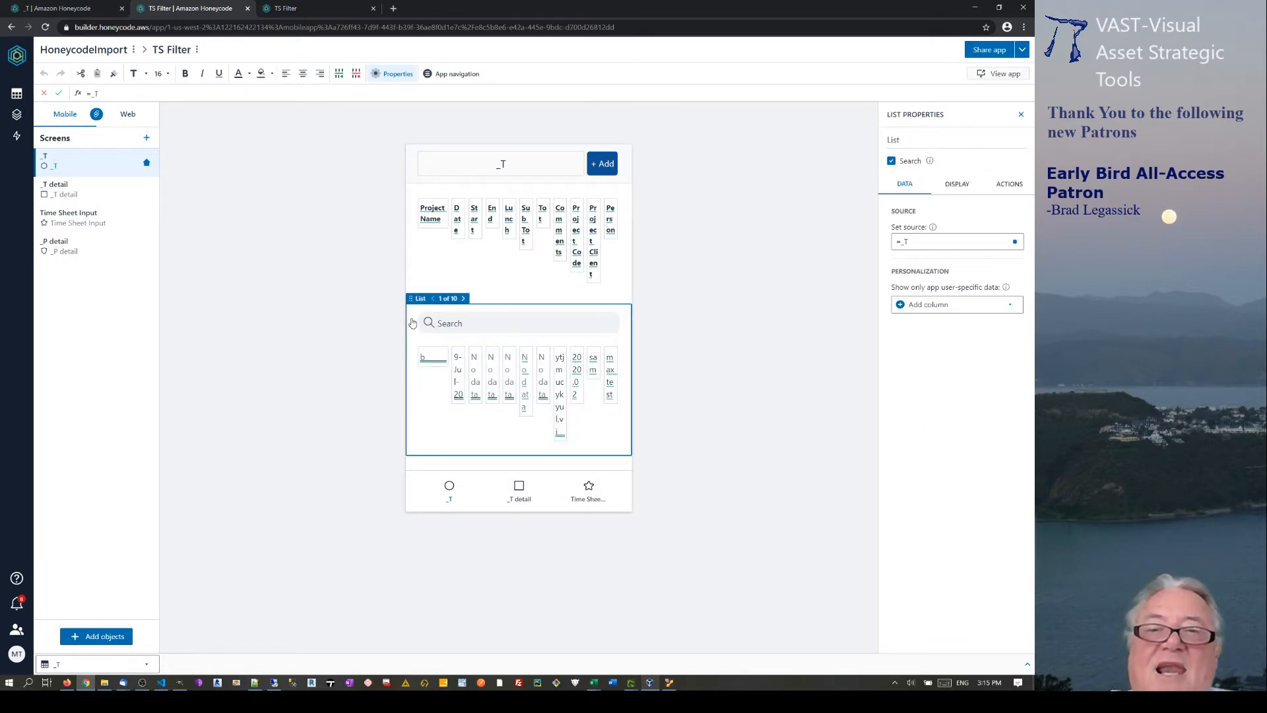
{"action": "left_click", "coordinate": [630, 408]}
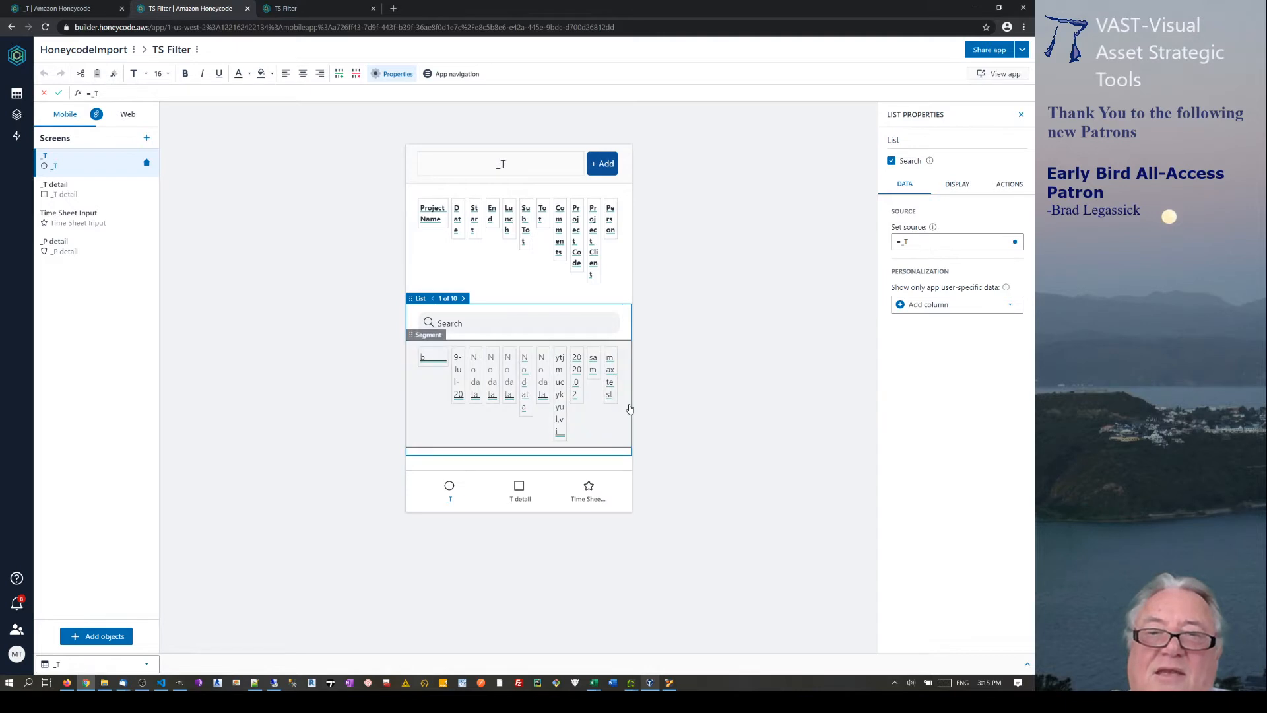
{"action": "left_click", "coordinate": [634, 316]}
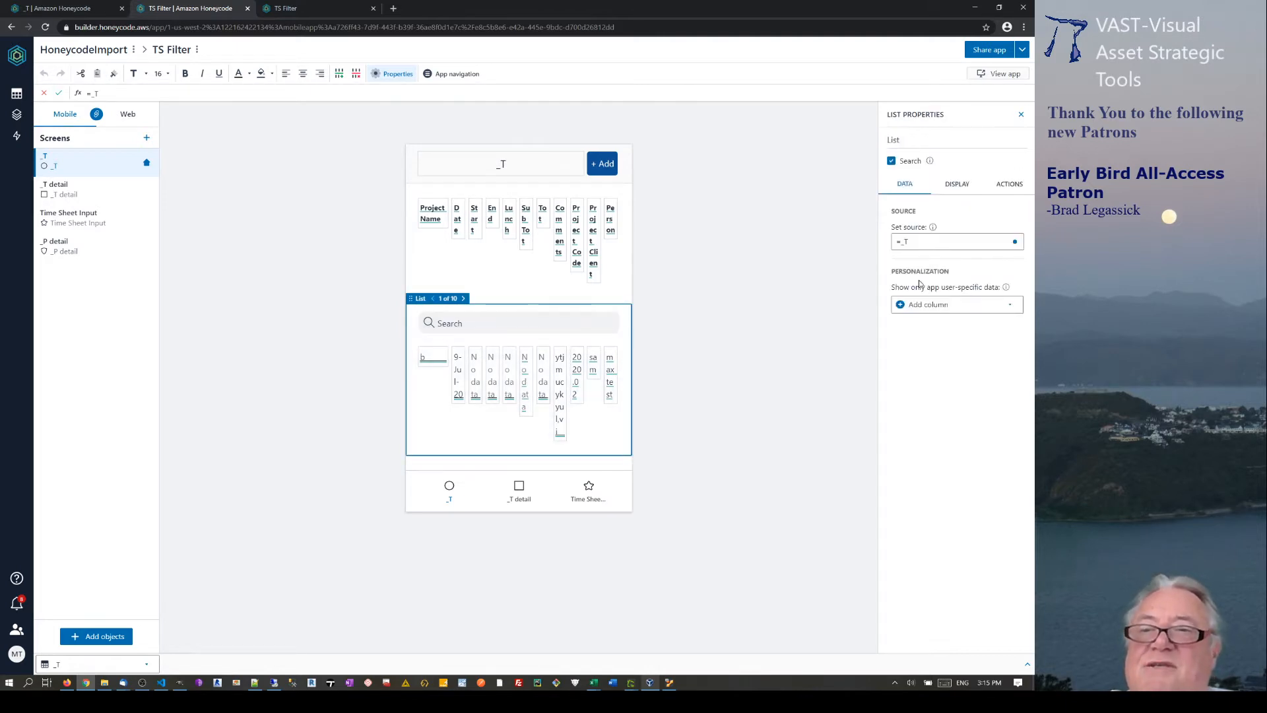
{"action": "left_click", "coordinate": [1015, 308]}
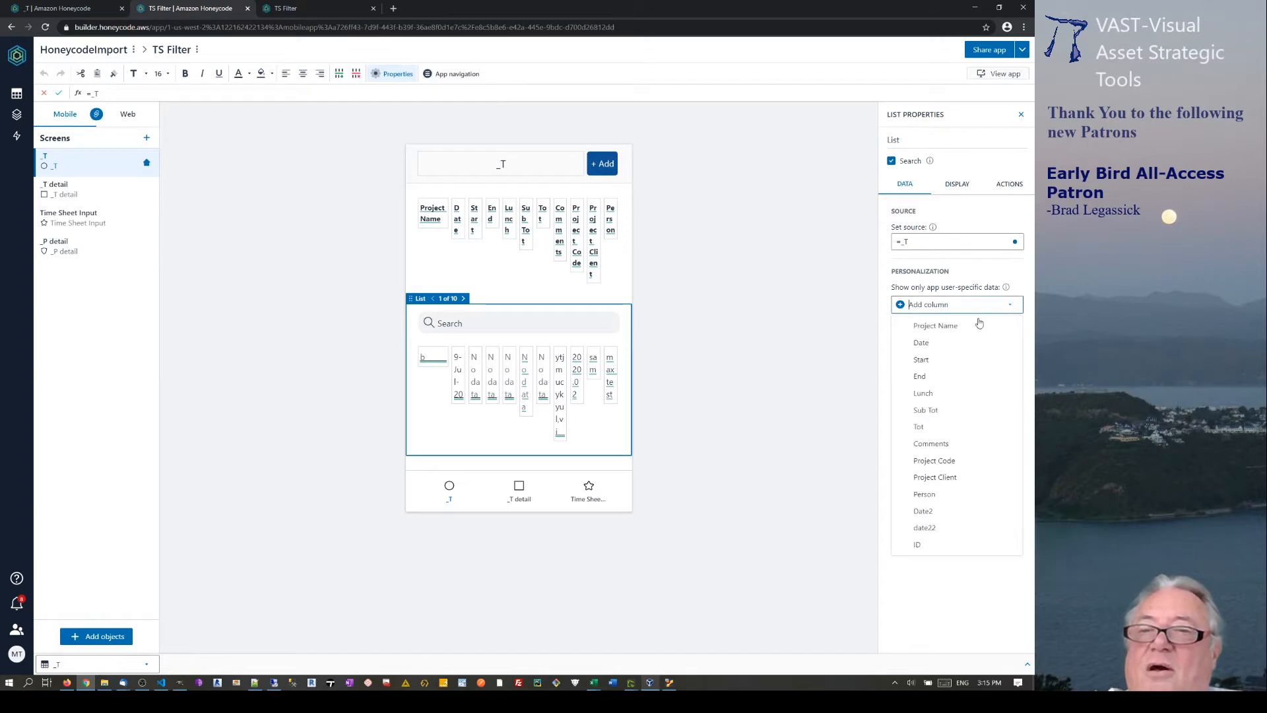
{"action": "left_click", "coordinate": [923, 495]}
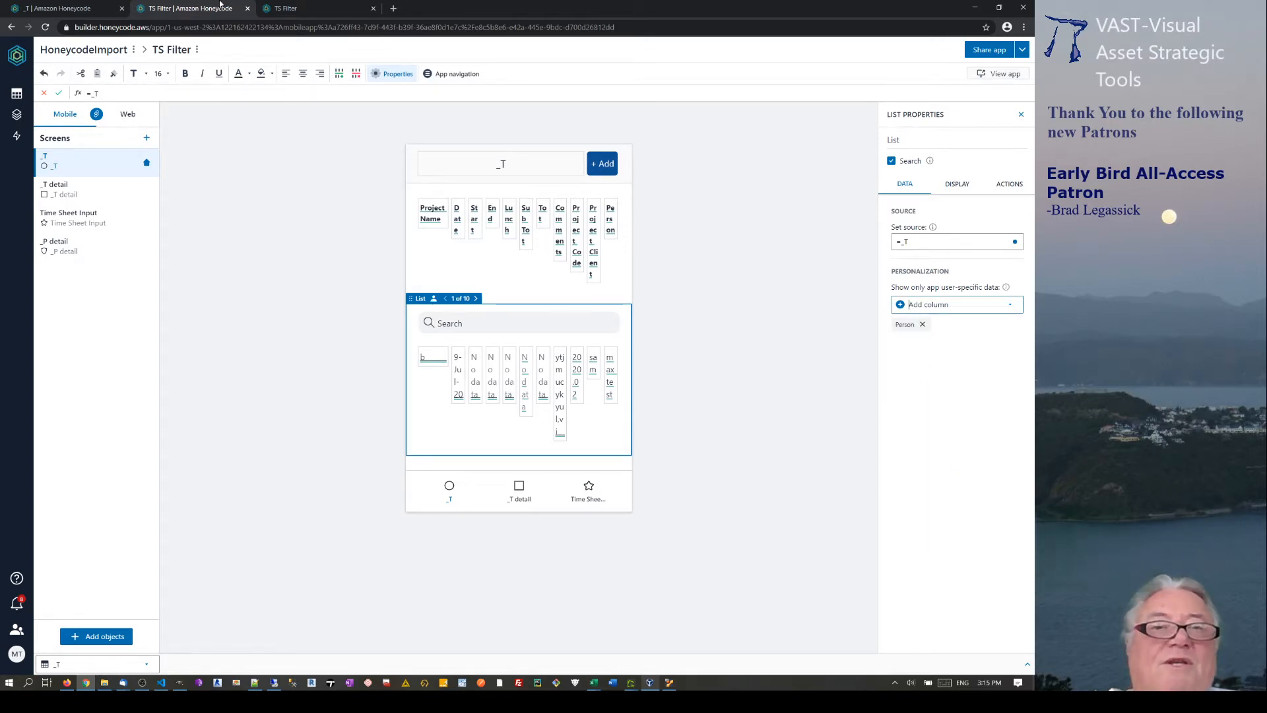
{"action": "left_click", "coordinate": [683, 353]}
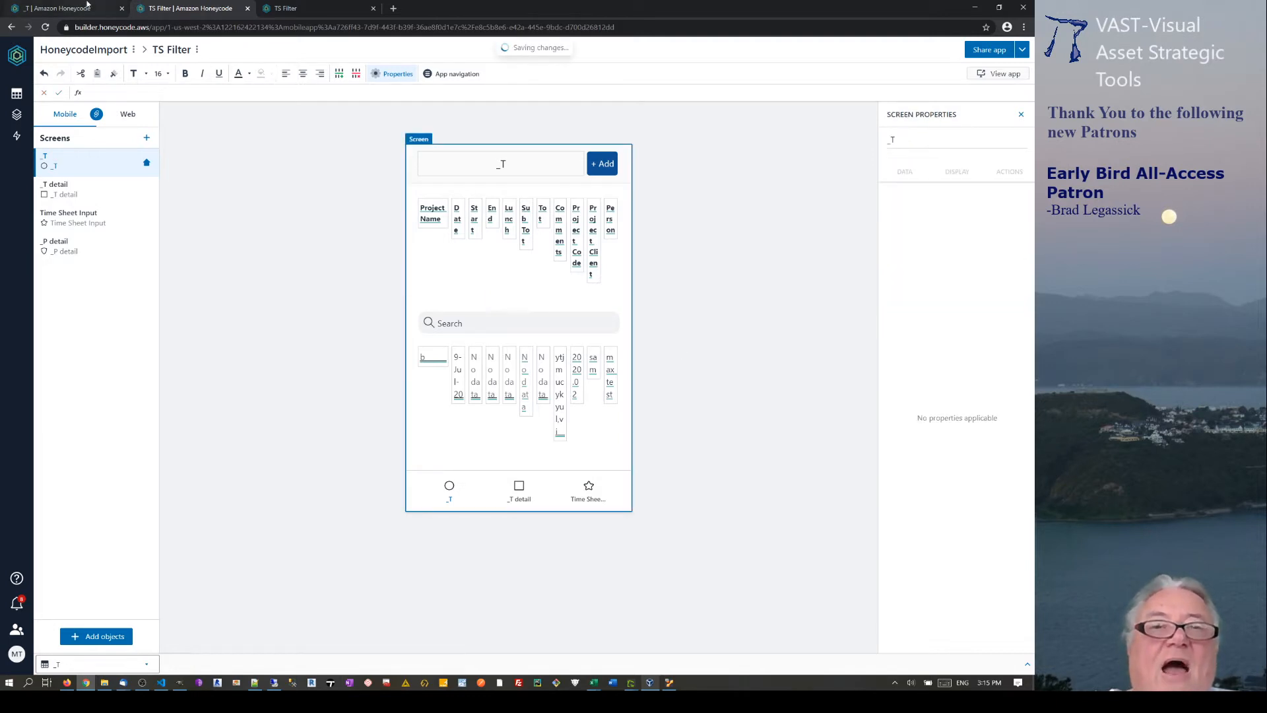
{"action": "left_click", "coordinate": [301, 9]}
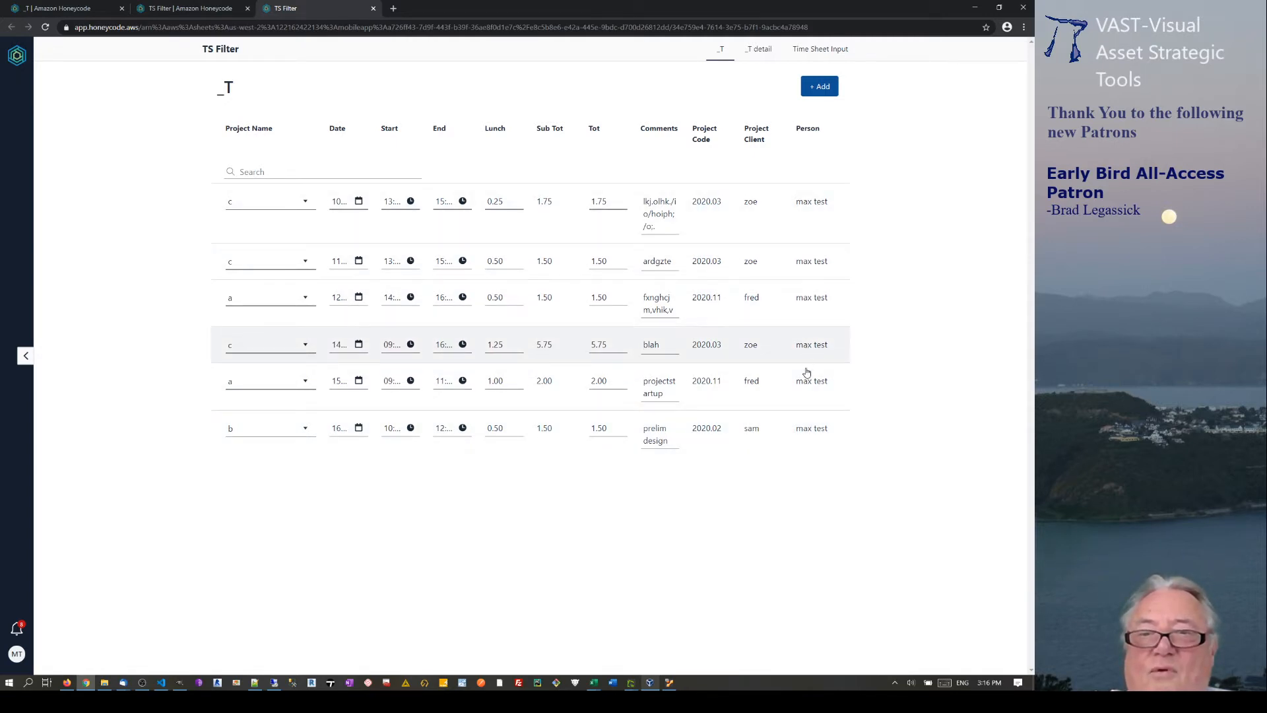
Return to the _T table and bring up the VirtualBox Manager window.
{"action": "left_click", "coordinate": [63, 8]}
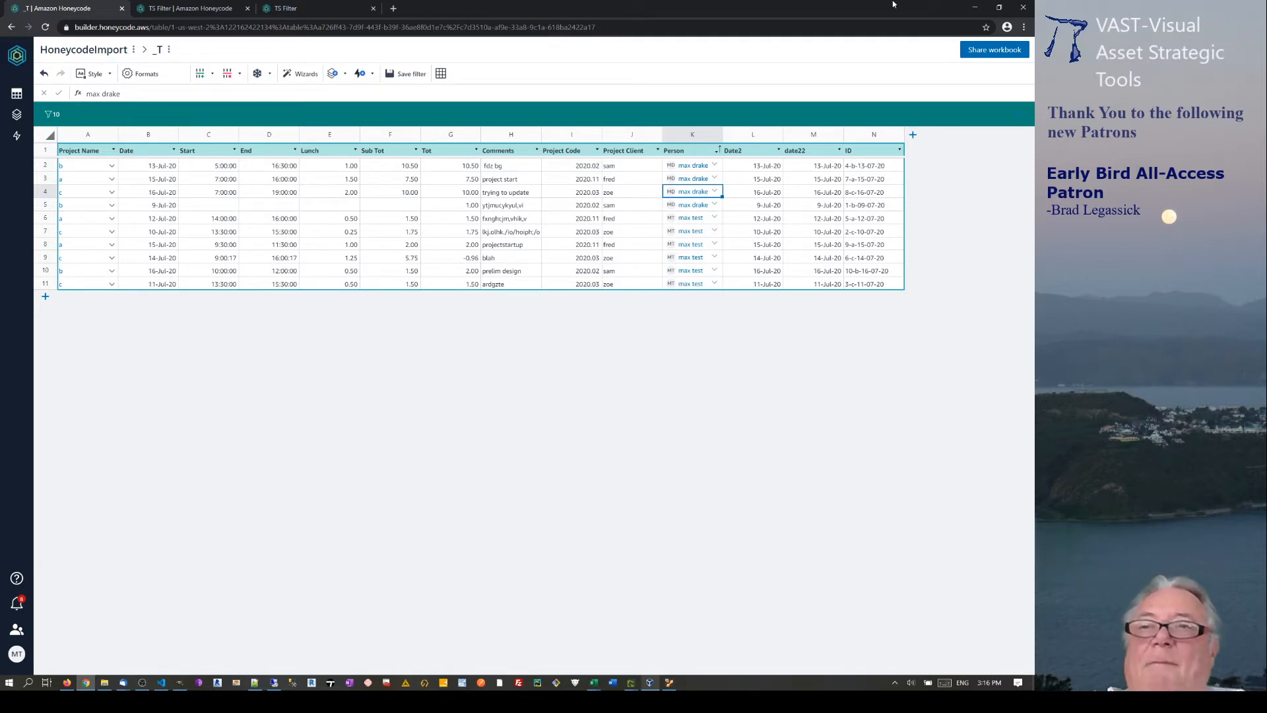
{"action": "left_click", "coordinate": [650, 683]}
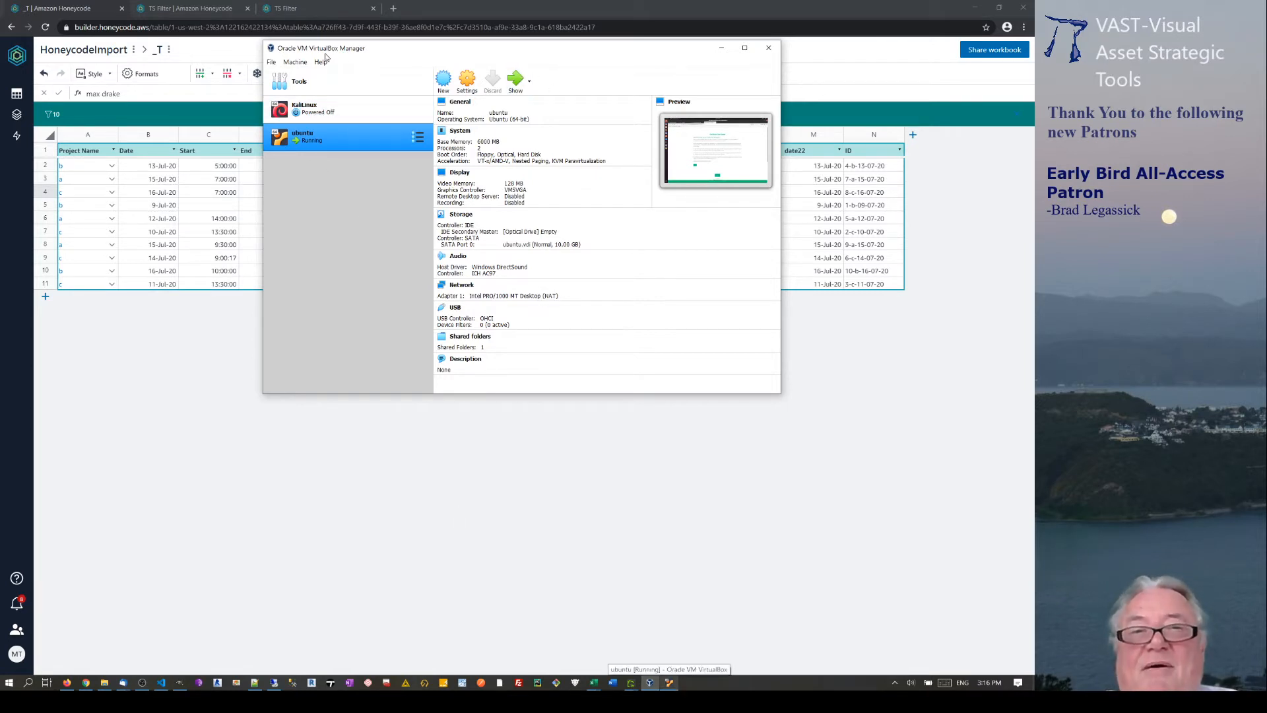
In the Ubuntu VM, check the Honeycode page and the TS-USER app.
{"action": "left_click", "coordinate": [669, 683]}
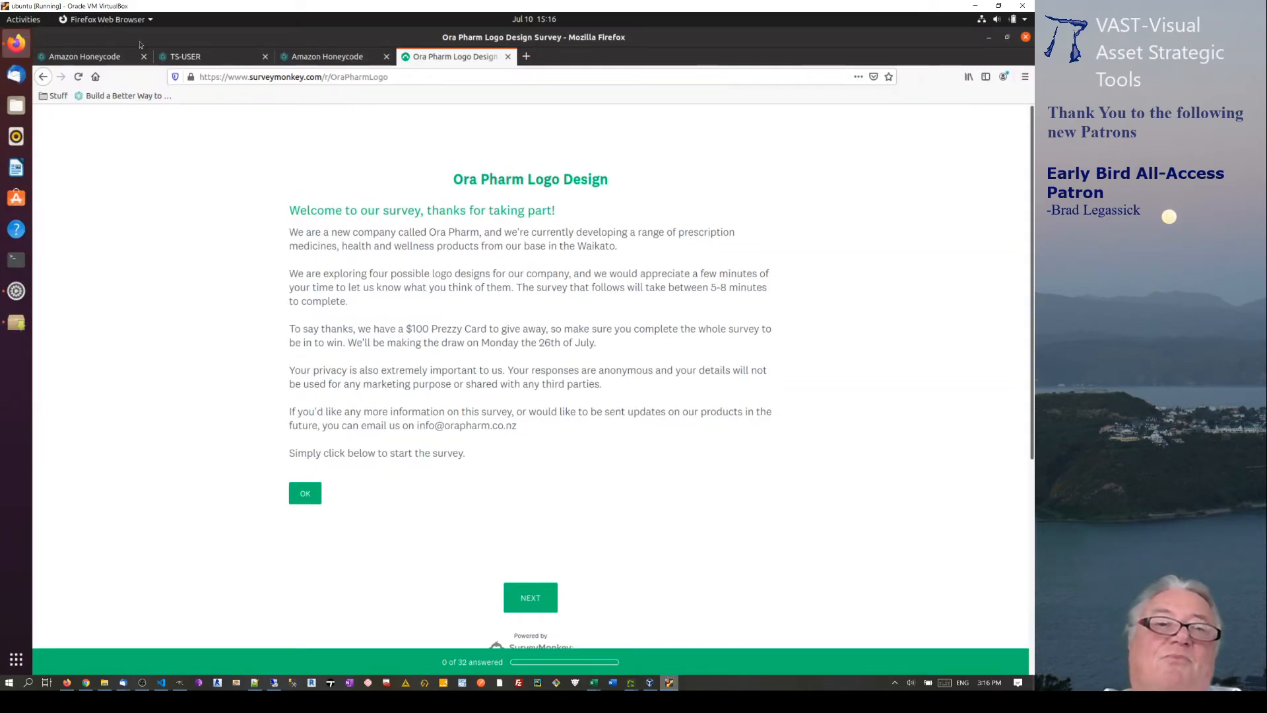
{"action": "left_click", "coordinate": [100, 58]}
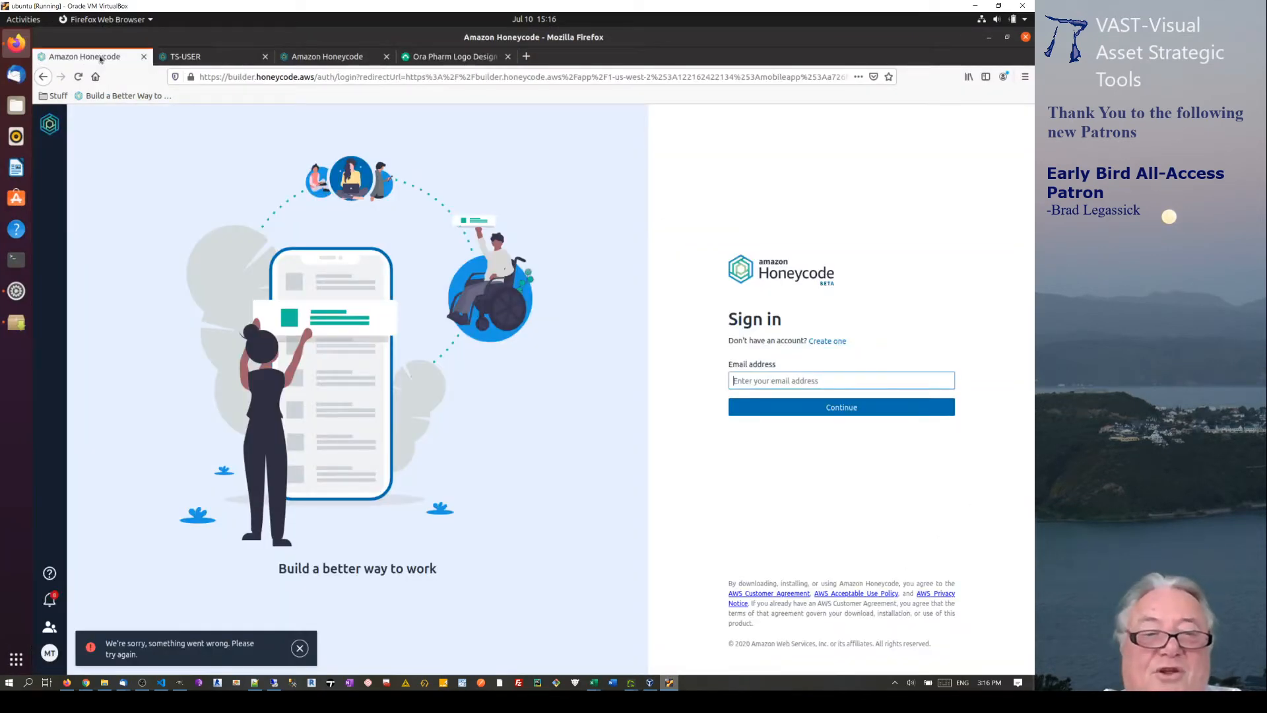
{"action": "left_click", "coordinate": [301, 649]}
{"action": "left_click", "coordinate": [740, 386]}
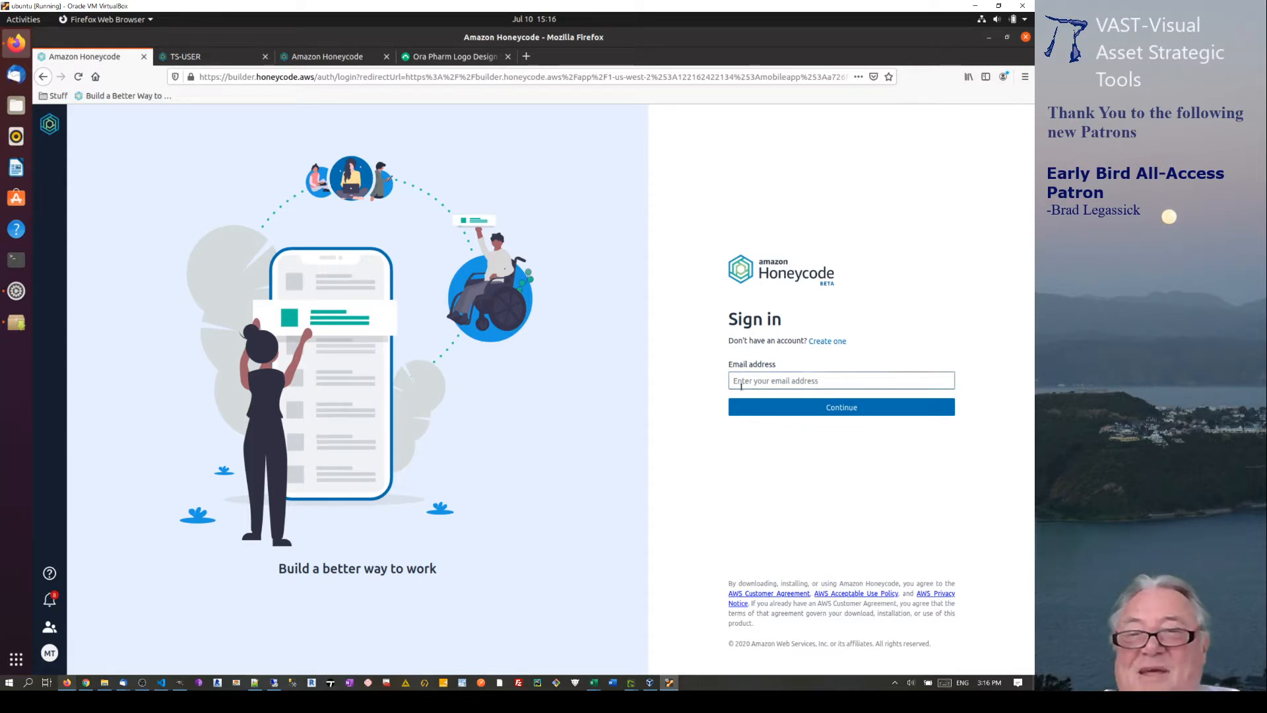
{"action": "left_click", "coordinate": [205, 58]}
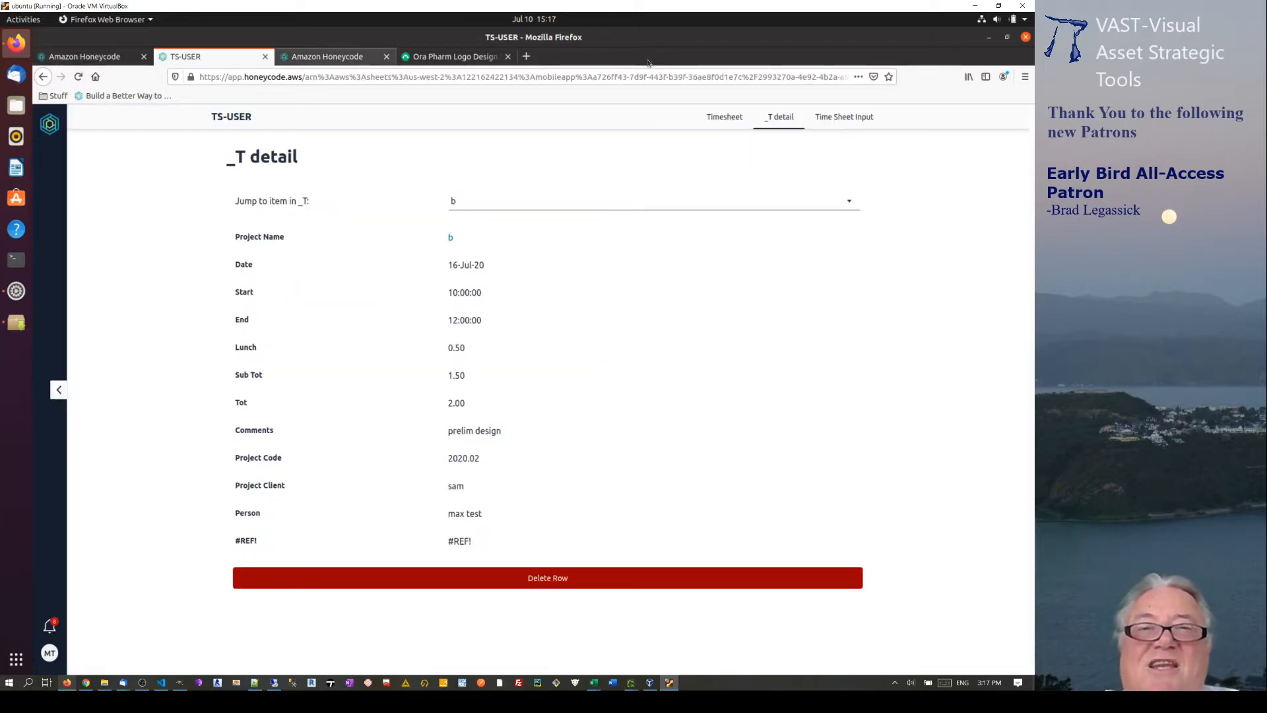
Hide the VM and VirtualBox Manager and show the Honeycode functions reference.
{"action": "left_click", "coordinate": [974, 6]}
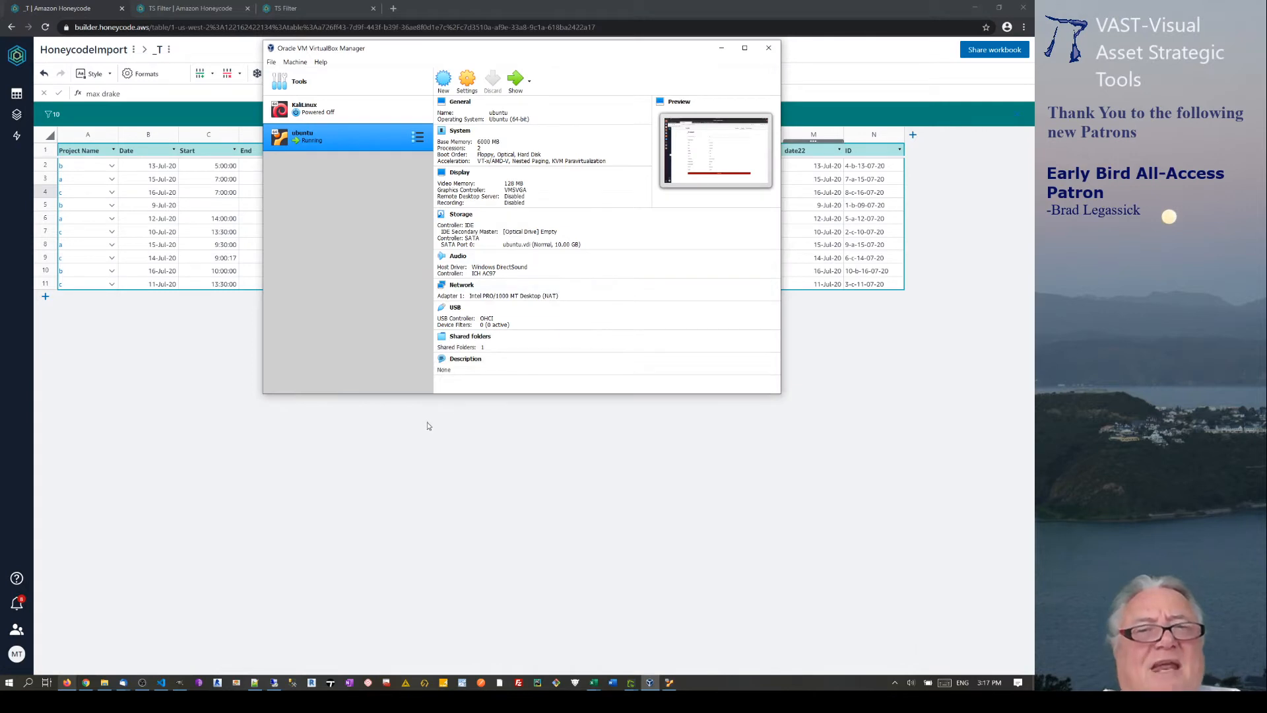
{"action": "left_click", "coordinate": [722, 47]}
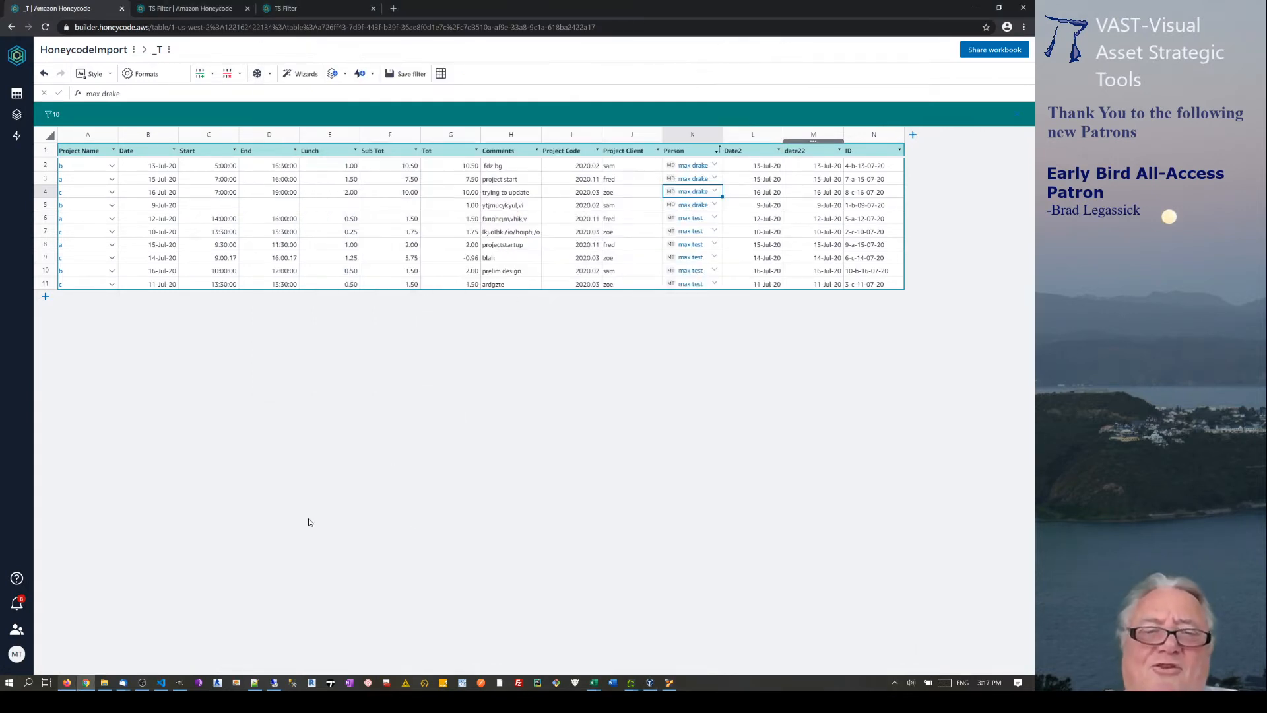
{"action": "left_click", "coordinate": [67, 682]}
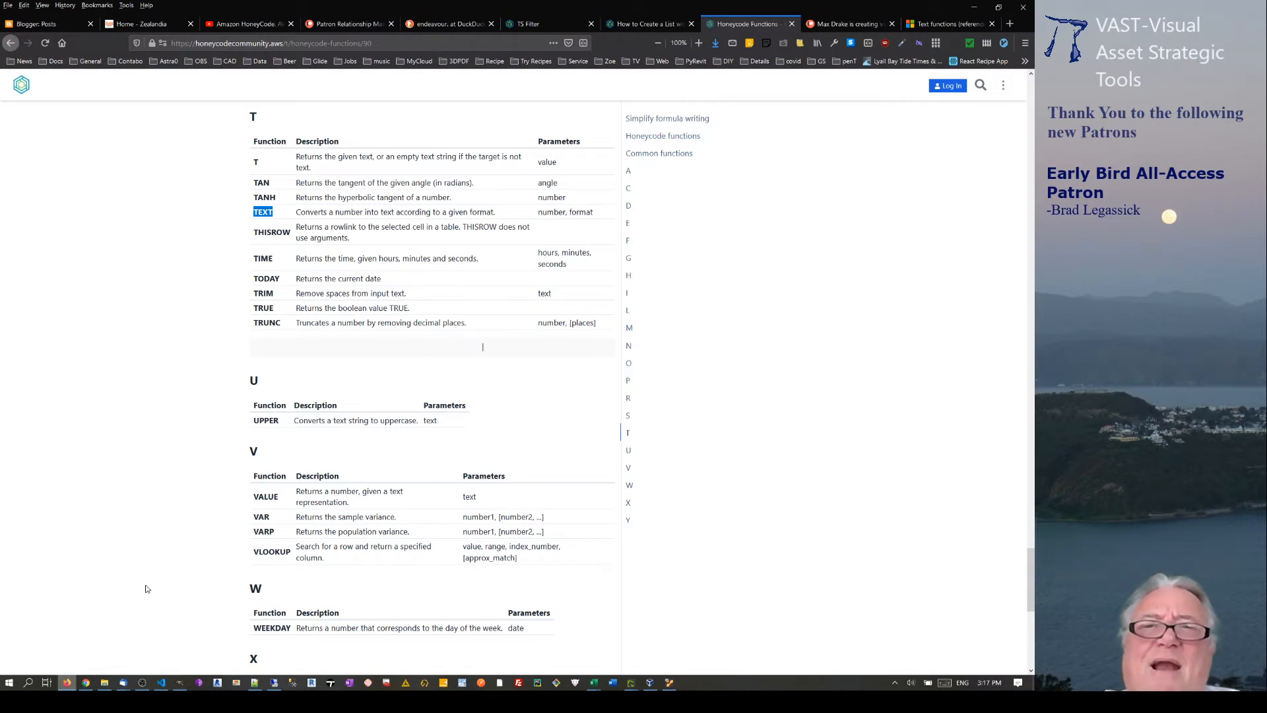
Relaunch TS Filter from the Honeycode home, then return to the Person-sorted _T table.
{"action": "left_click", "coordinate": [537, 25]}
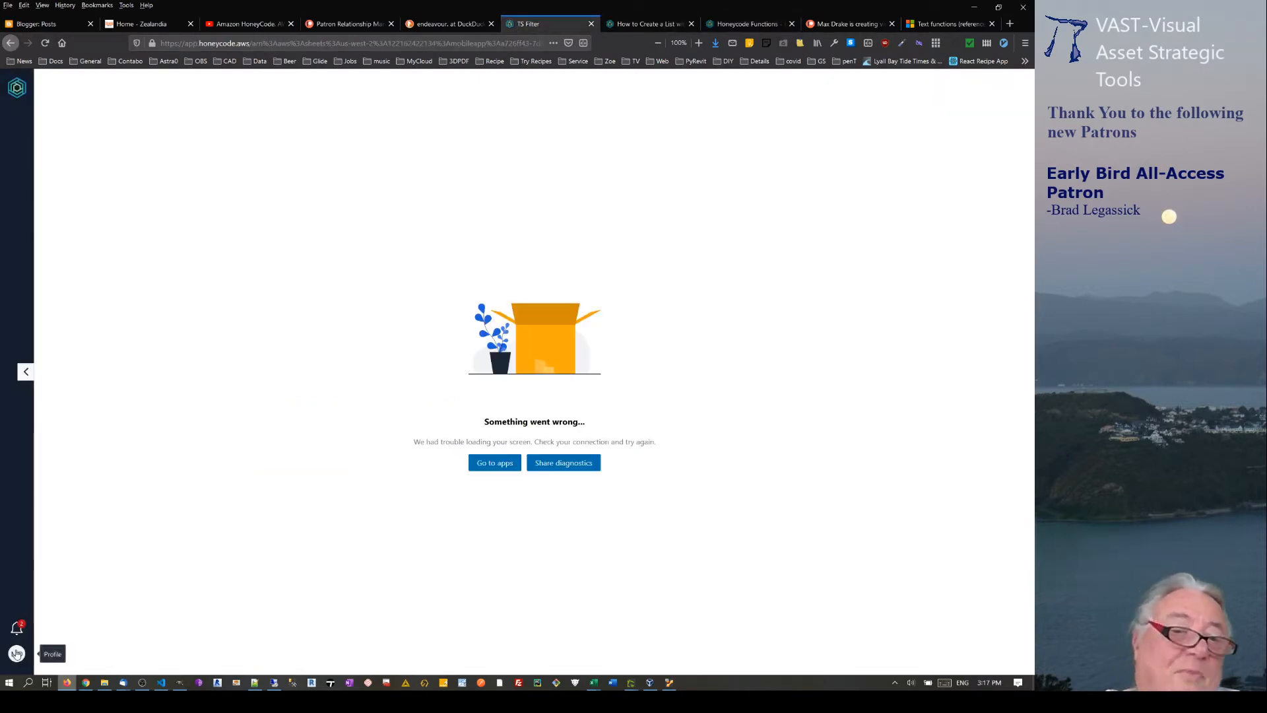
{"action": "left_click", "coordinate": [12, 93]}
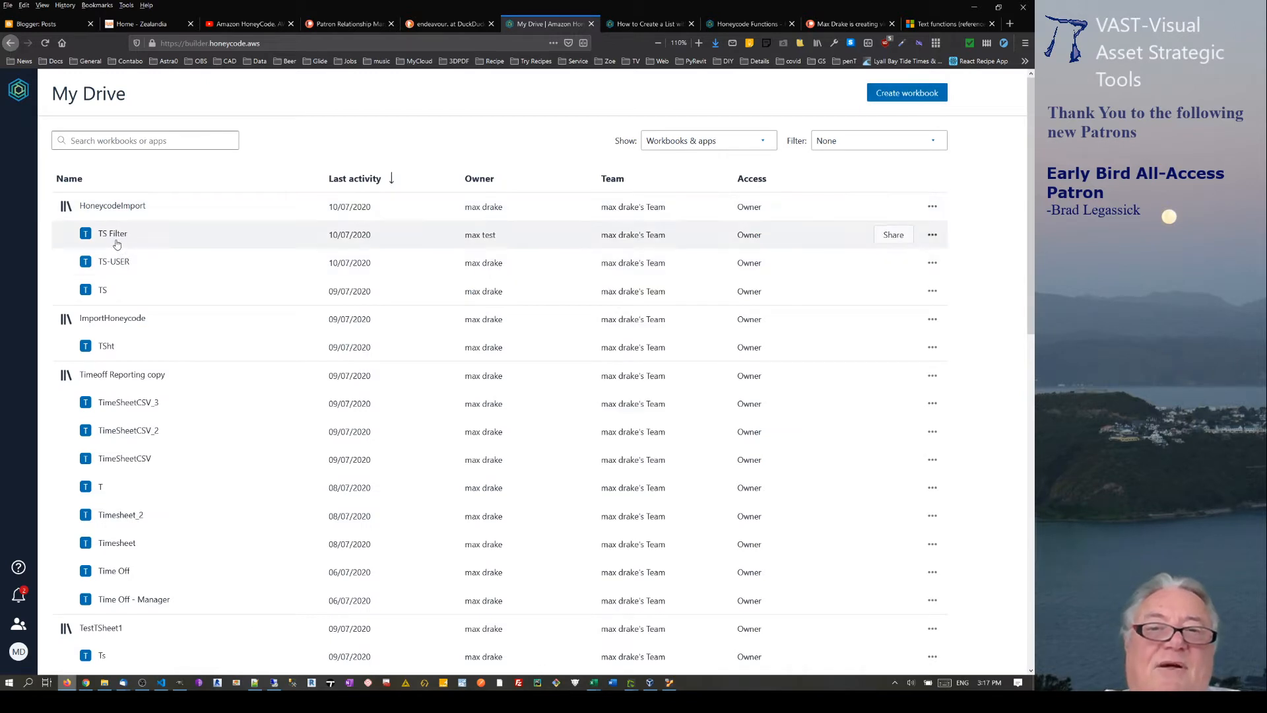
{"action": "left_click", "coordinate": [117, 244]}
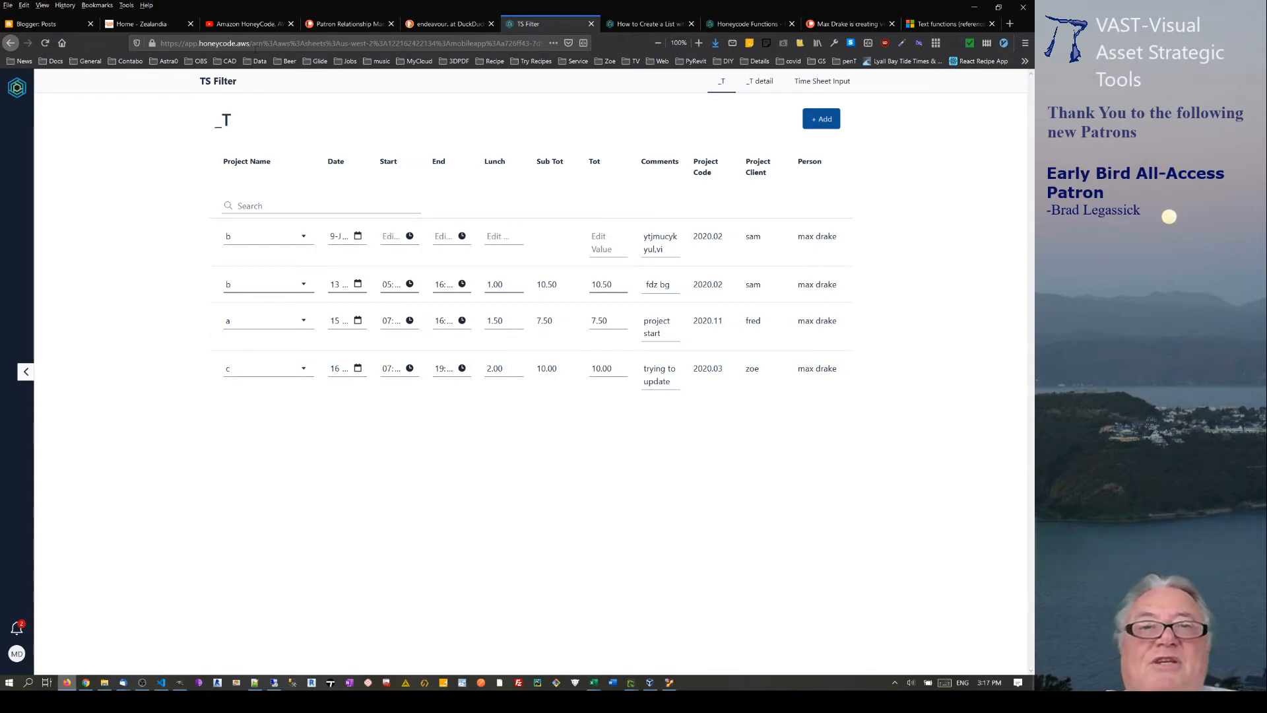
{"action": "left_click", "coordinate": [85, 684]}
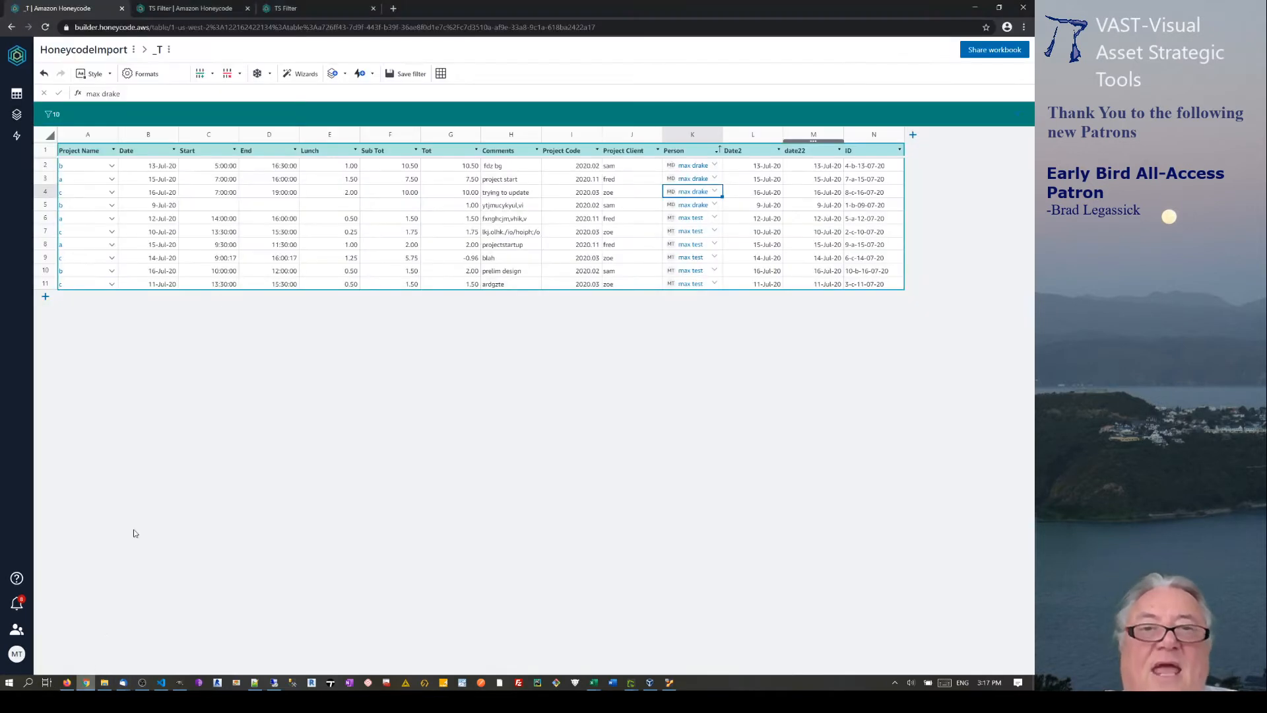
Copy the second user into row 5's Person cell and reload the TS Filter app.
{"action": "left_click", "coordinate": [692, 223]}
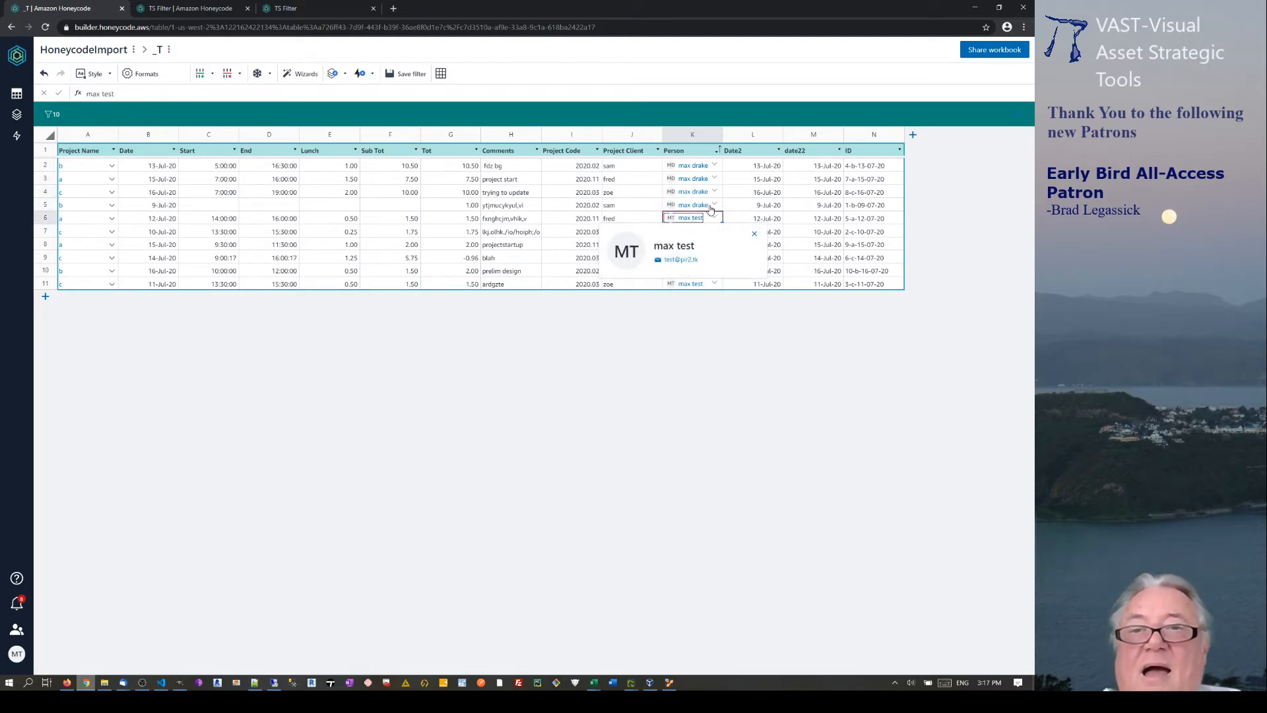
{"action": "left_click", "coordinate": [704, 208]}
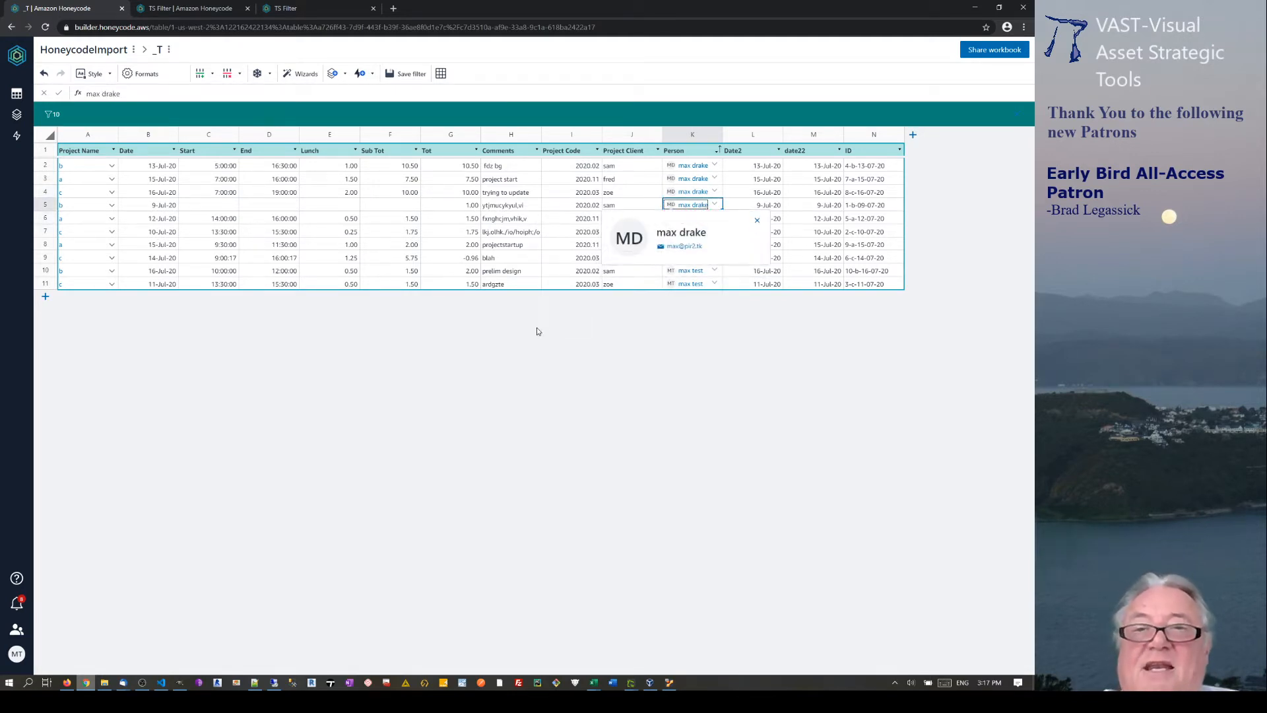
{"action": "type", "text": "max test"}
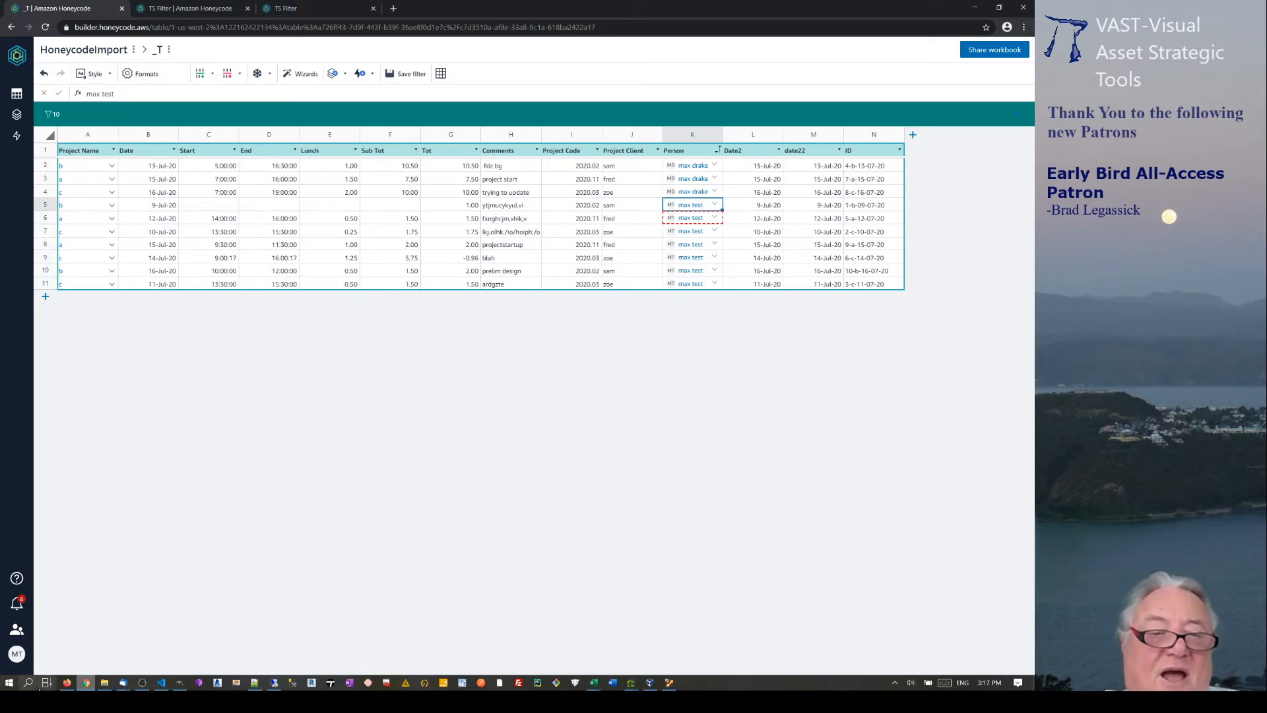
{"action": "left_click", "coordinate": [66, 682]}
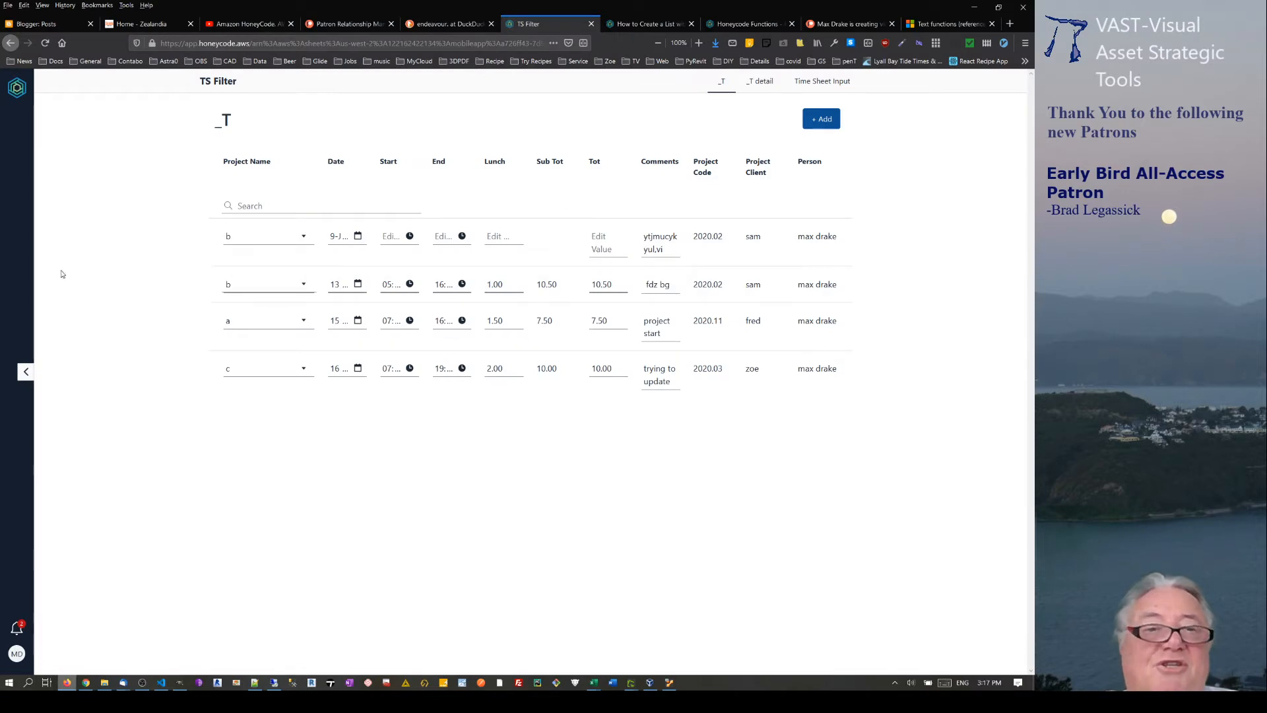
{"action": "left_click", "coordinate": [45, 42]}
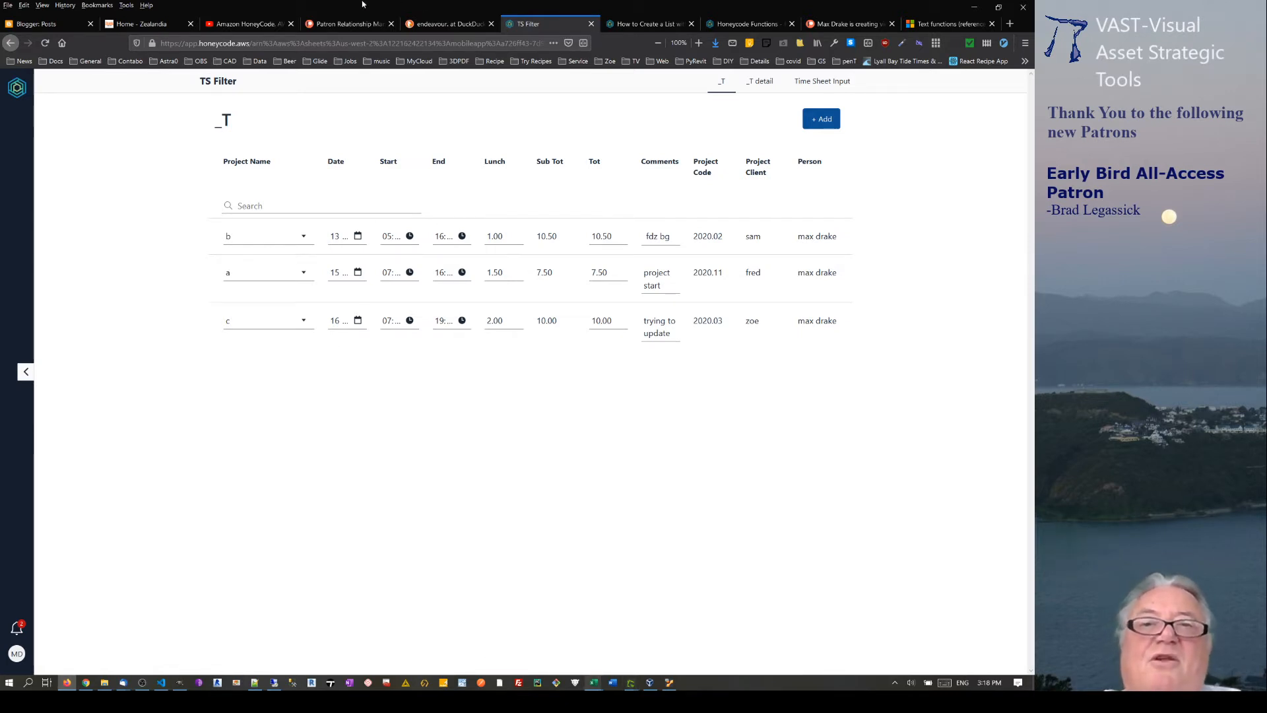
Minimize VirtualBox and open the app's Time Sheet Input form via the _T detail screen.
{"action": "left_click", "coordinate": [649, 683]}
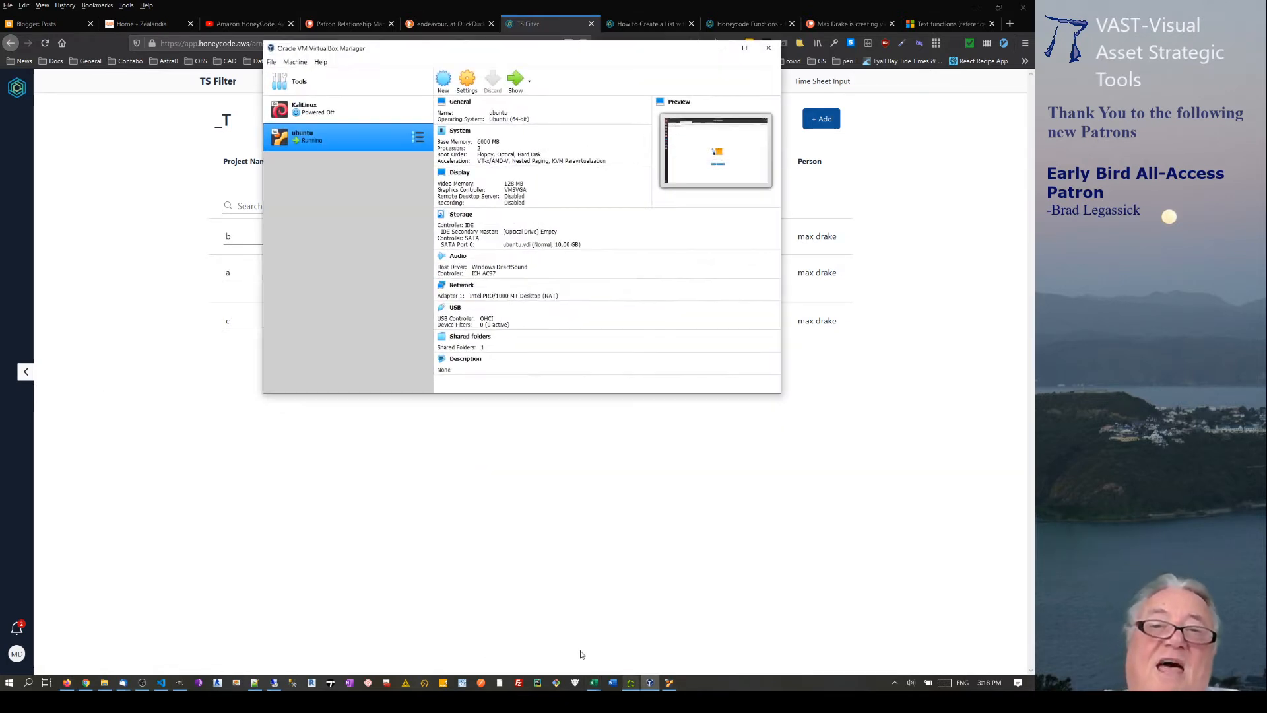
{"action": "left_click", "coordinate": [722, 51]}
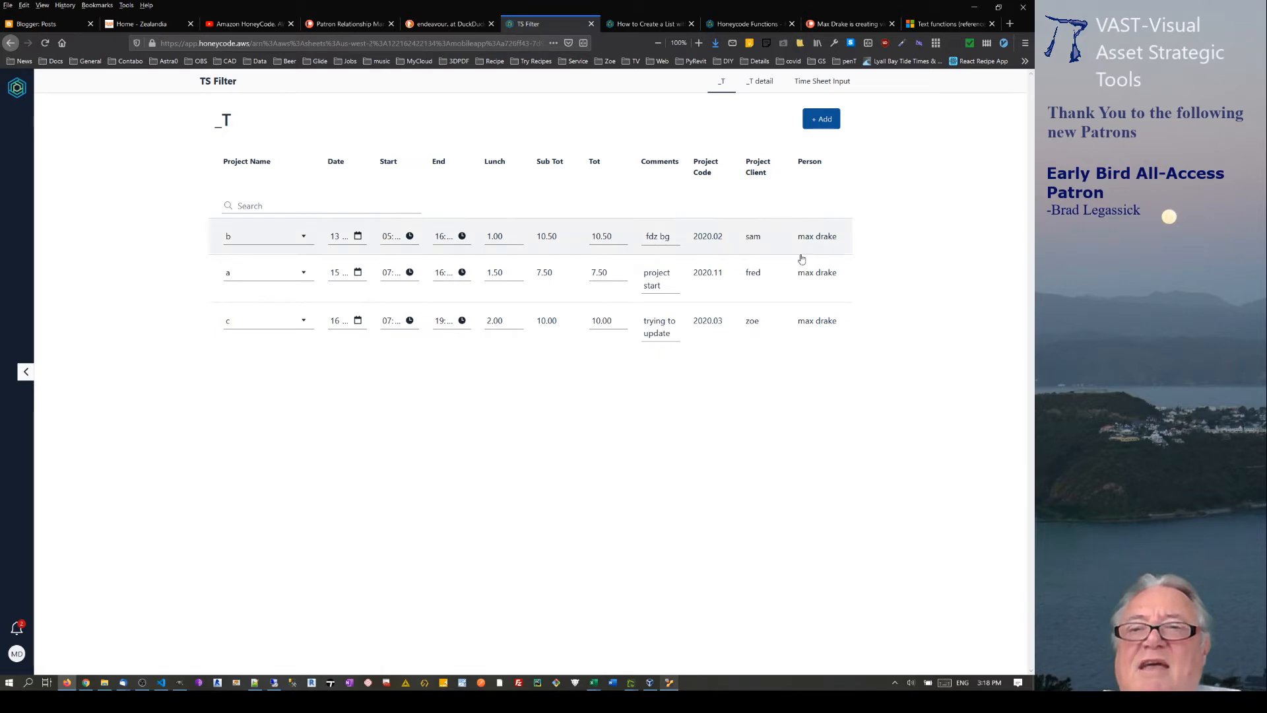
{"action": "left_click", "coordinate": [757, 82]}
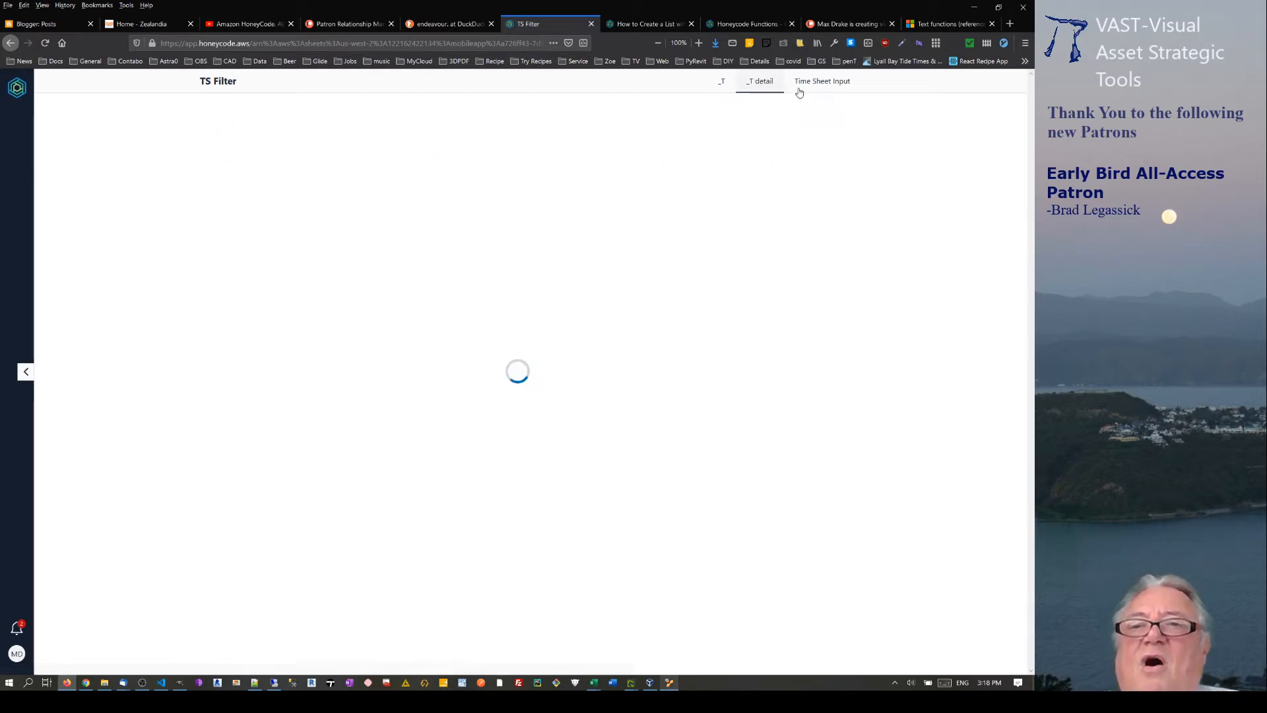
{"action": "left_click", "coordinate": [800, 81]}
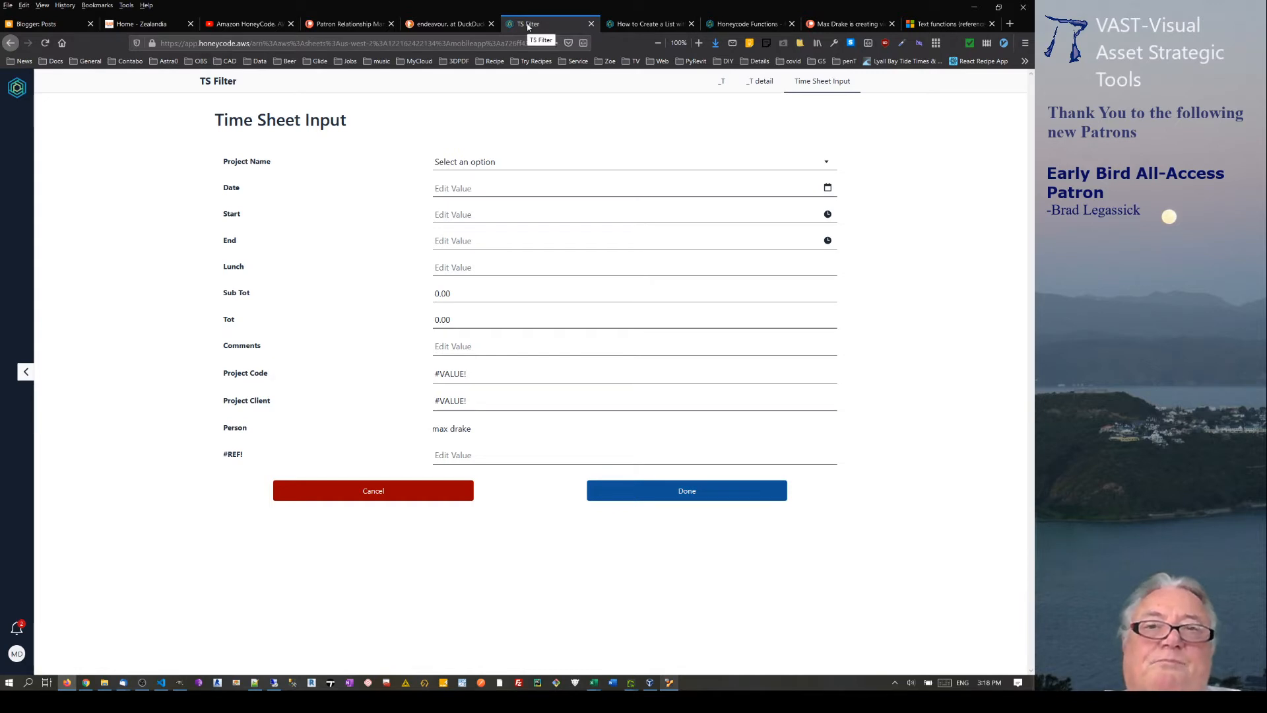
Open TS Filter from the builder's app list and view it running as the second user.
{"action": "left_click", "coordinate": [85, 682]}
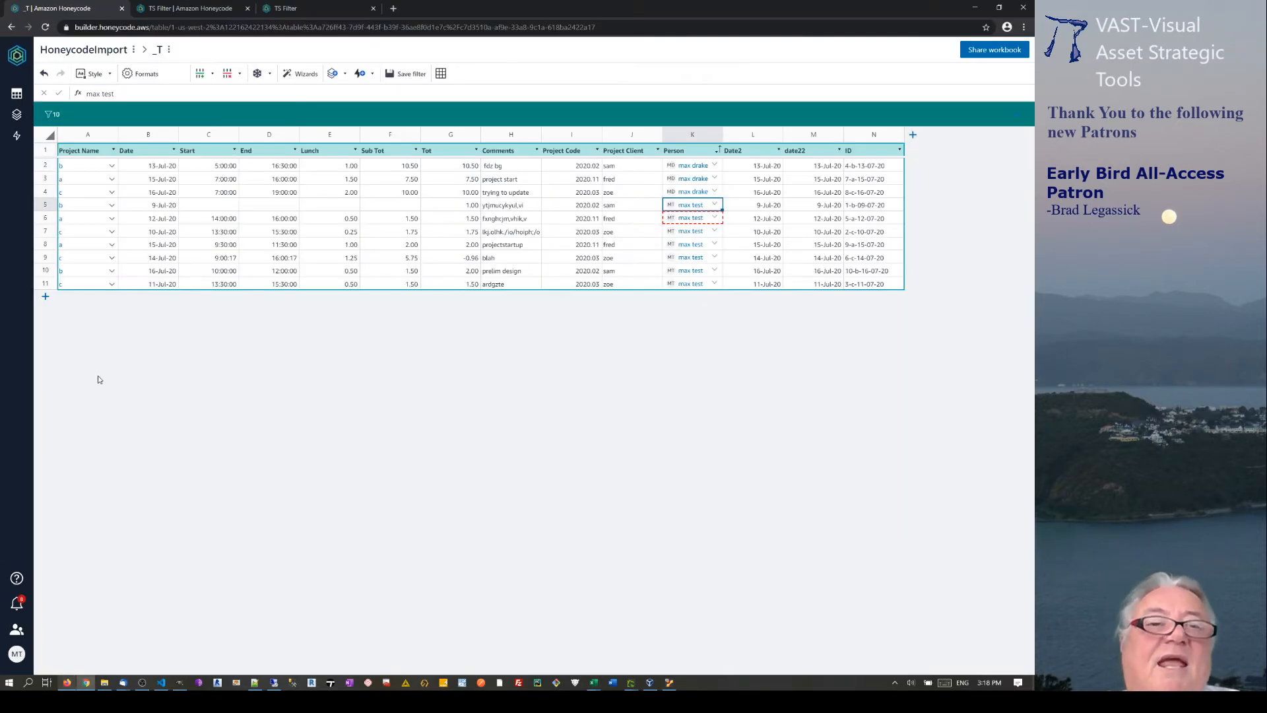
{"action": "left_click", "coordinate": [163, 6]}
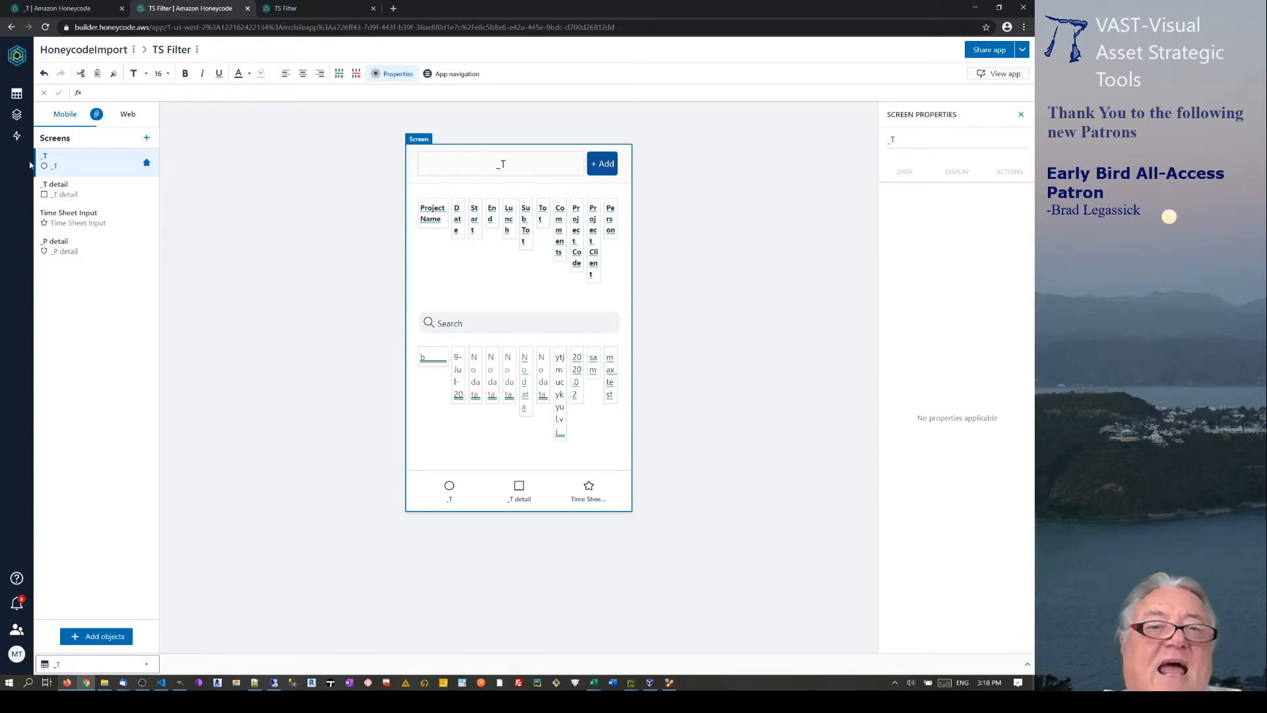
{"action": "left_click", "coordinate": [17, 117]}
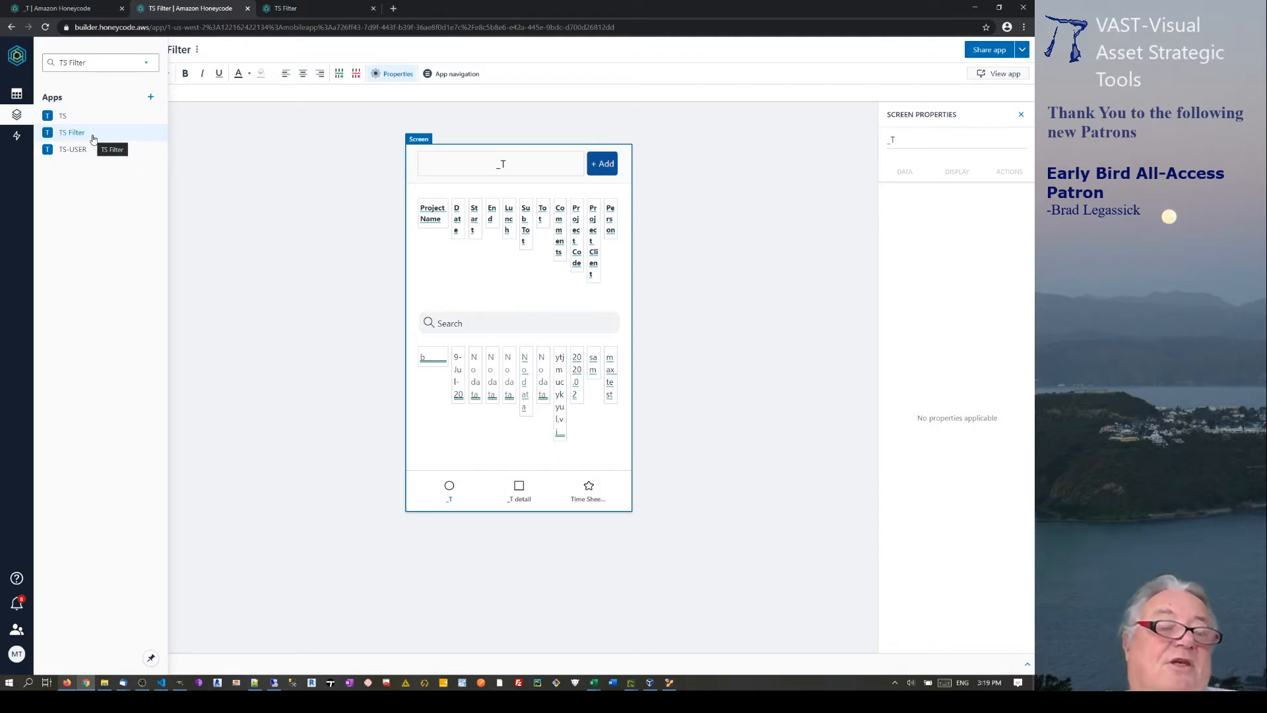
{"action": "left_click", "coordinate": [93, 138]}
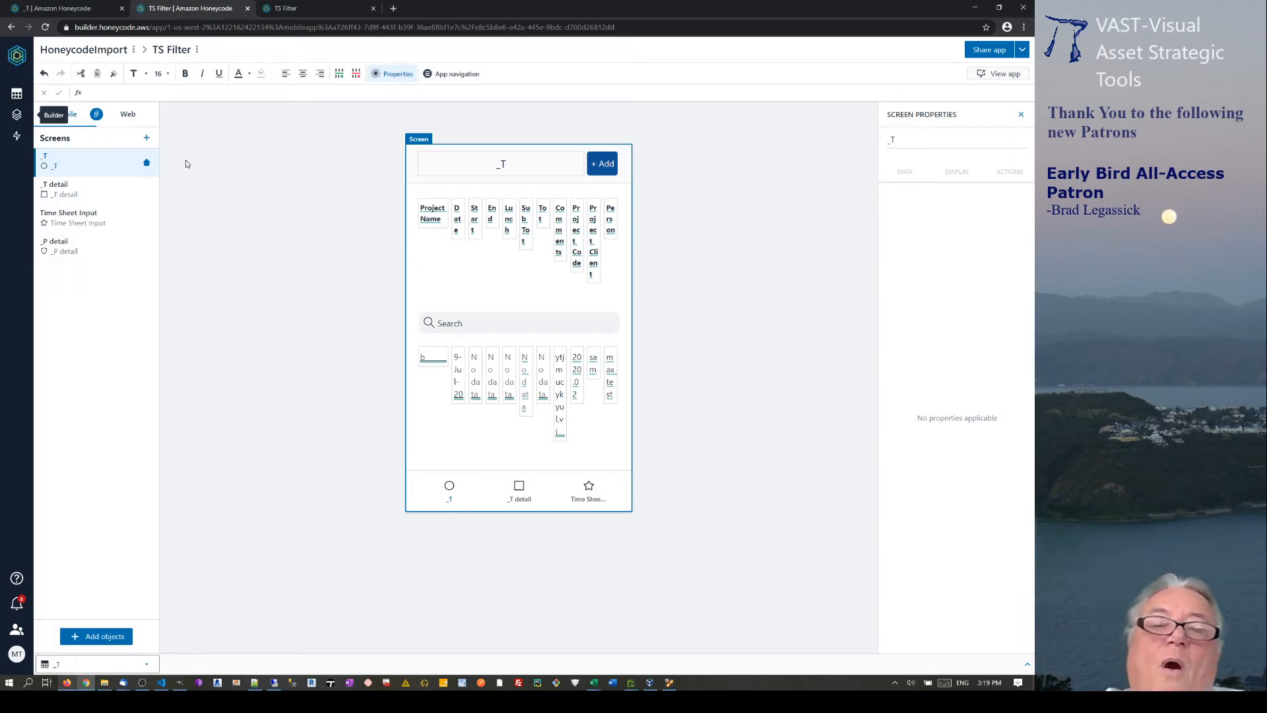
{"action": "left_click", "coordinate": [322, 8]}
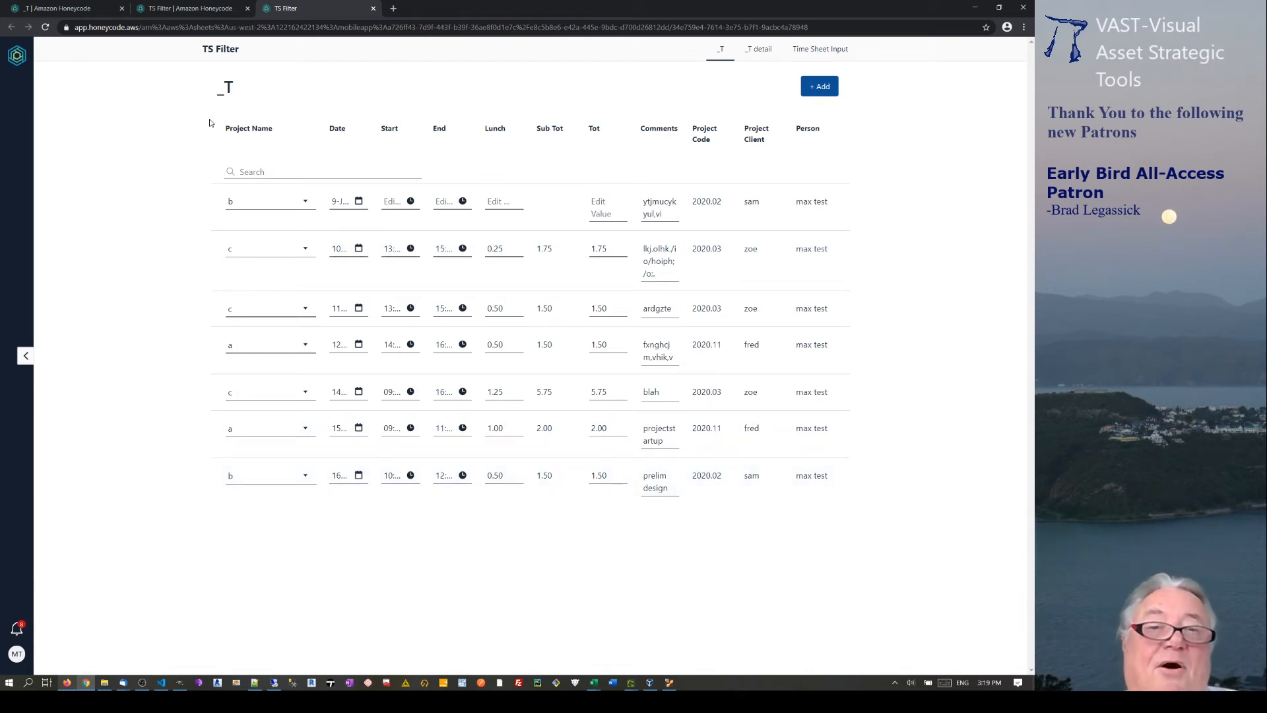
Search the list for 'b', clear the search, and return to the TS Filter builder.
{"action": "left_click", "coordinate": [254, 171]}
{"action": "type", "text": "b"}
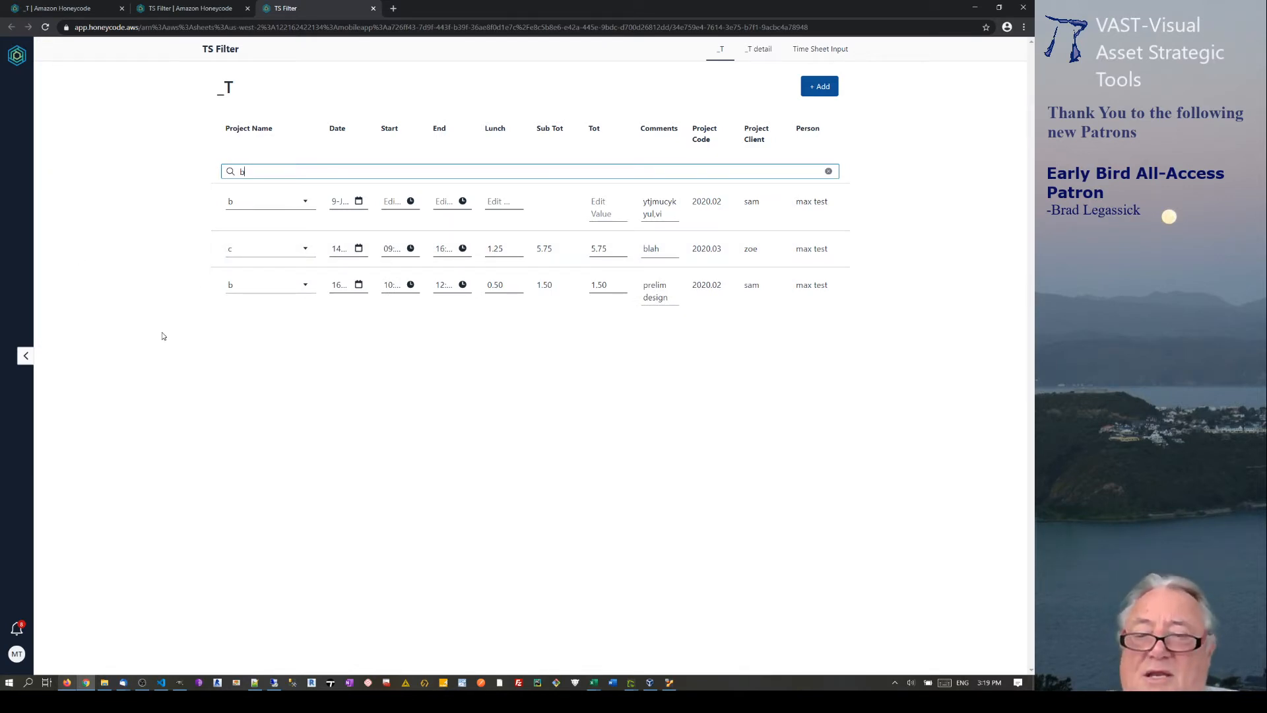
{"action": "key", "text": "BackSpace"}
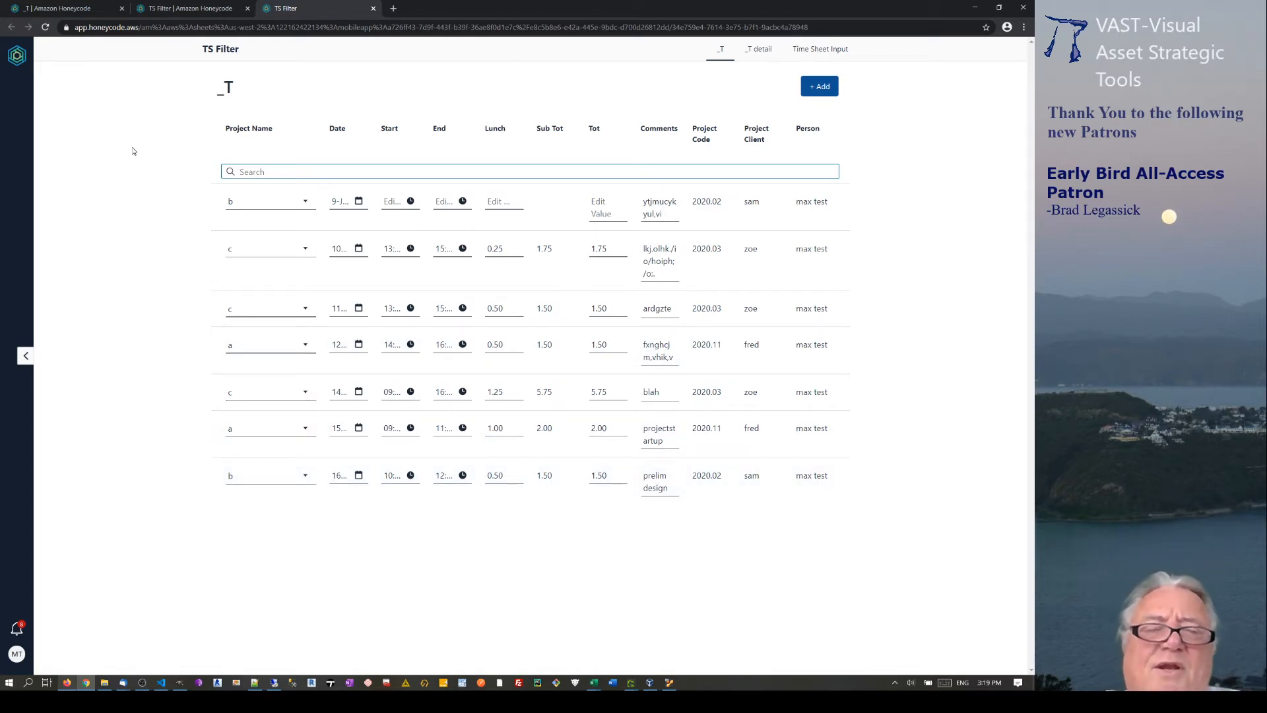
{"action": "left_click", "coordinate": [199, 9]}
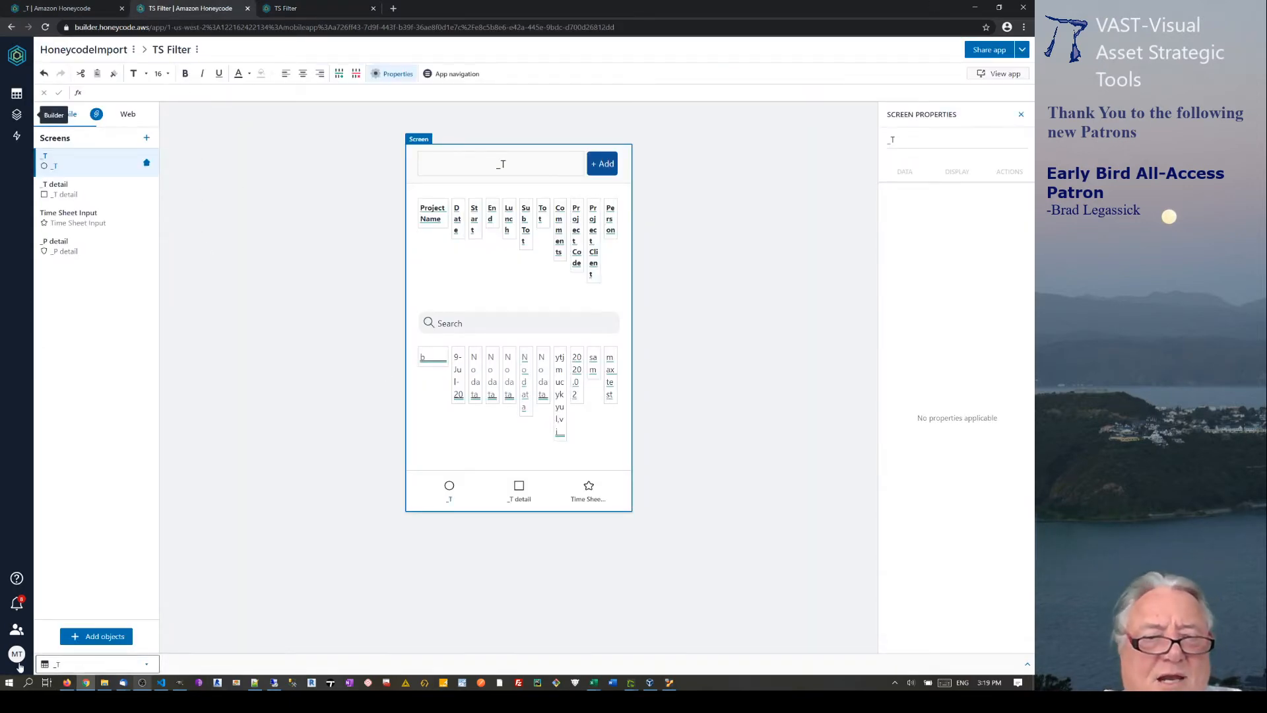
{"action": "left_click", "coordinate": [66, 683]}
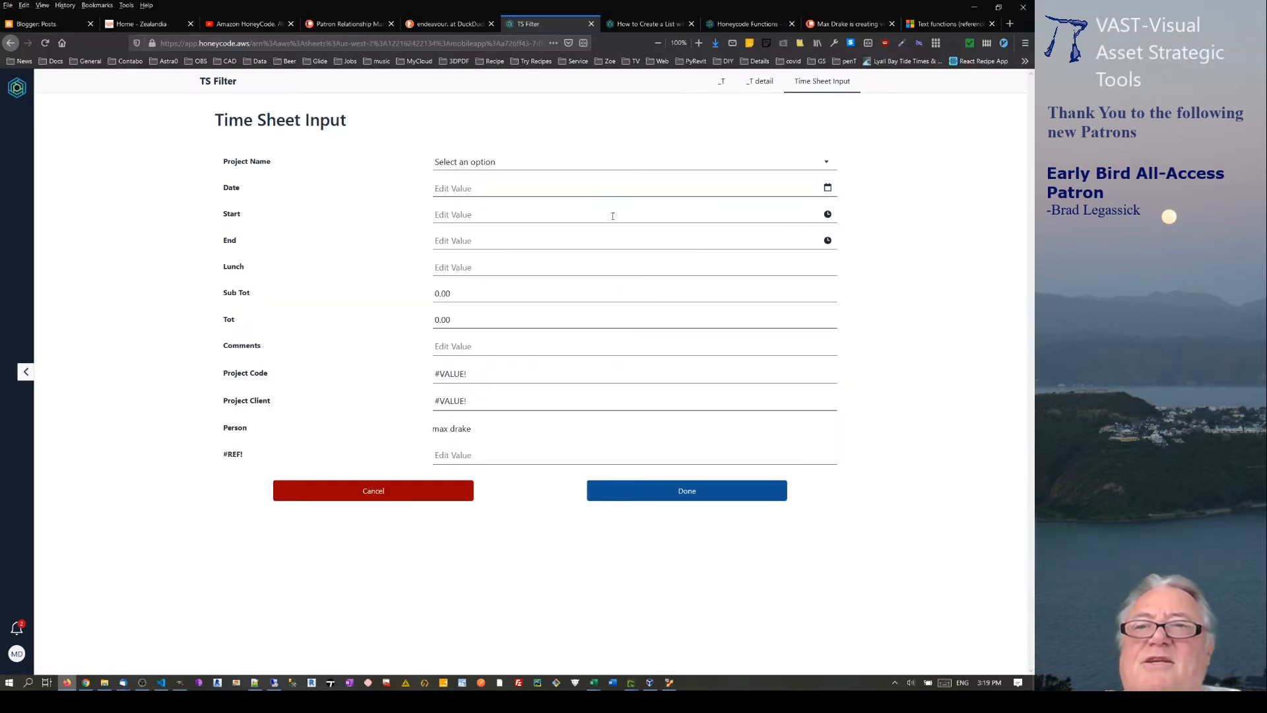
{"action": "left_click", "coordinate": [662, 24]}
{"action": "scroll", "coordinate": [297, 146], "scroll_direction": "up", "scroll_amount": 3}
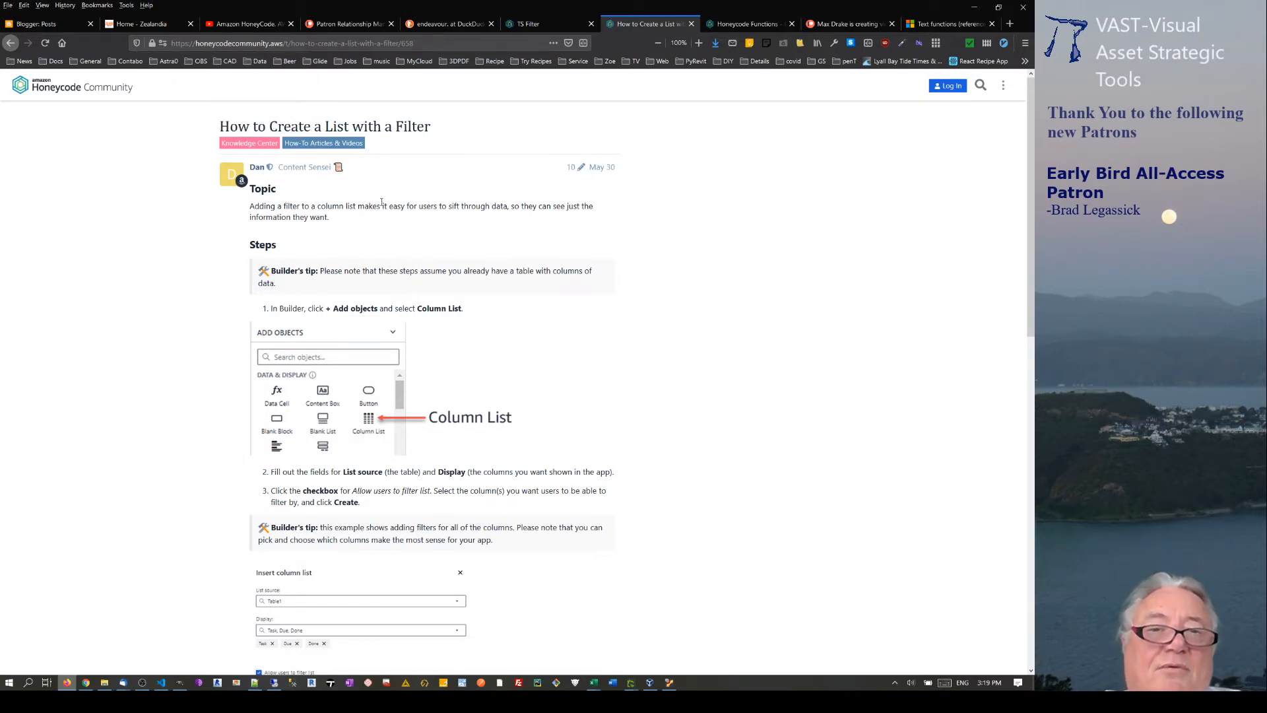
{"action": "scroll", "coordinate": [406, 239], "scroll_direction": "down", "scroll_amount": 3}
{"action": "scroll", "coordinate": [264, 198], "scroll_direction": "up", "scroll_amount": 3}
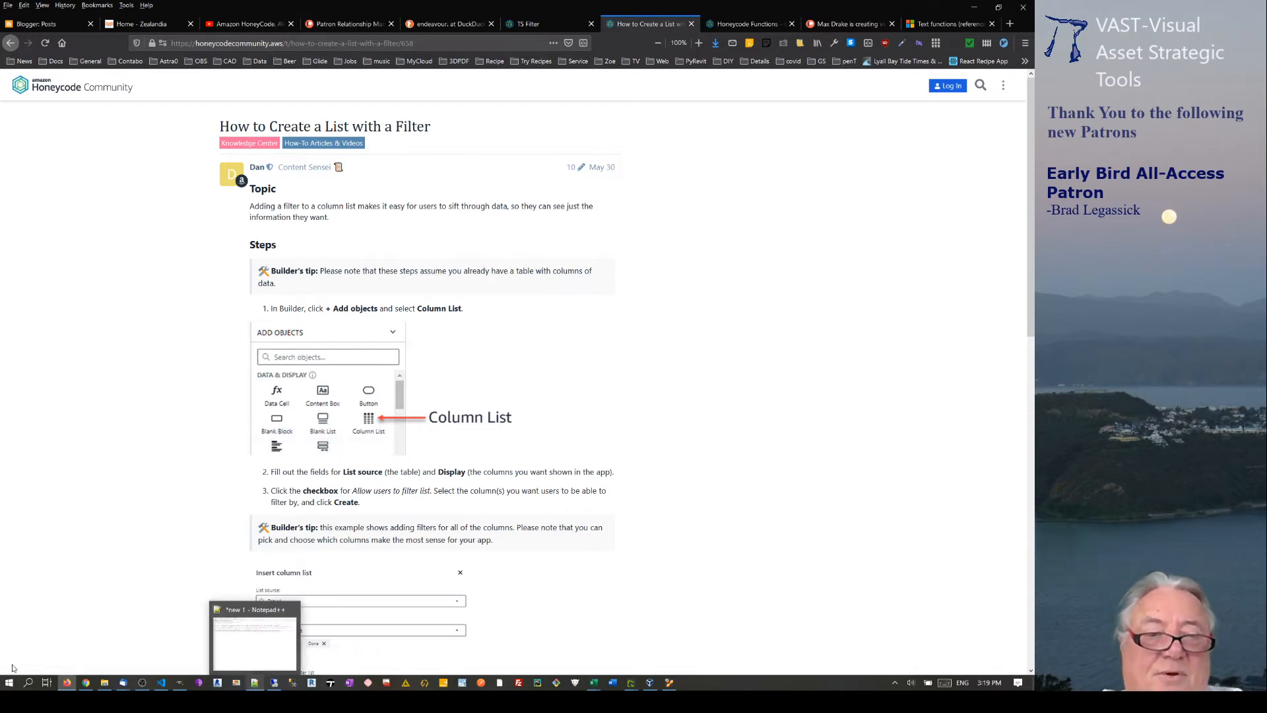
{"action": "left_click", "coordinate": [85, 682]}
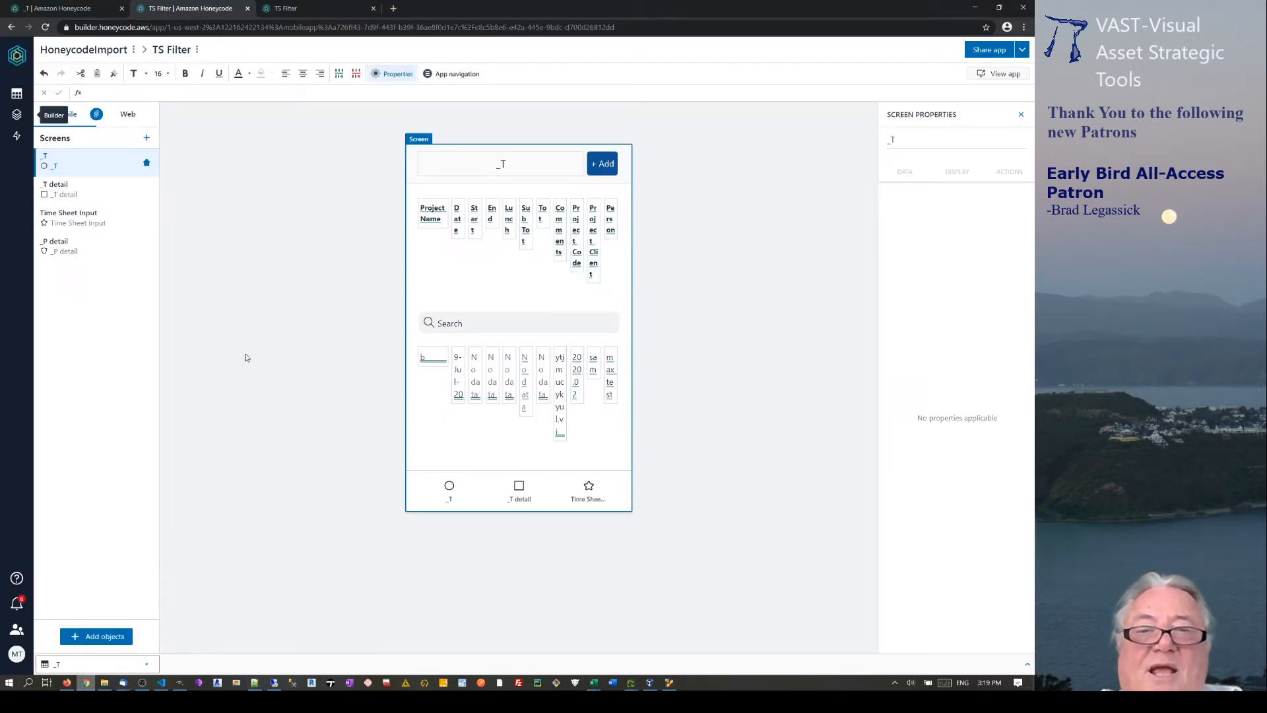
Insert a _T column list that also displays the Tot and Comments columns.
{"action": "left_click", "coordinate": [106, 638]}
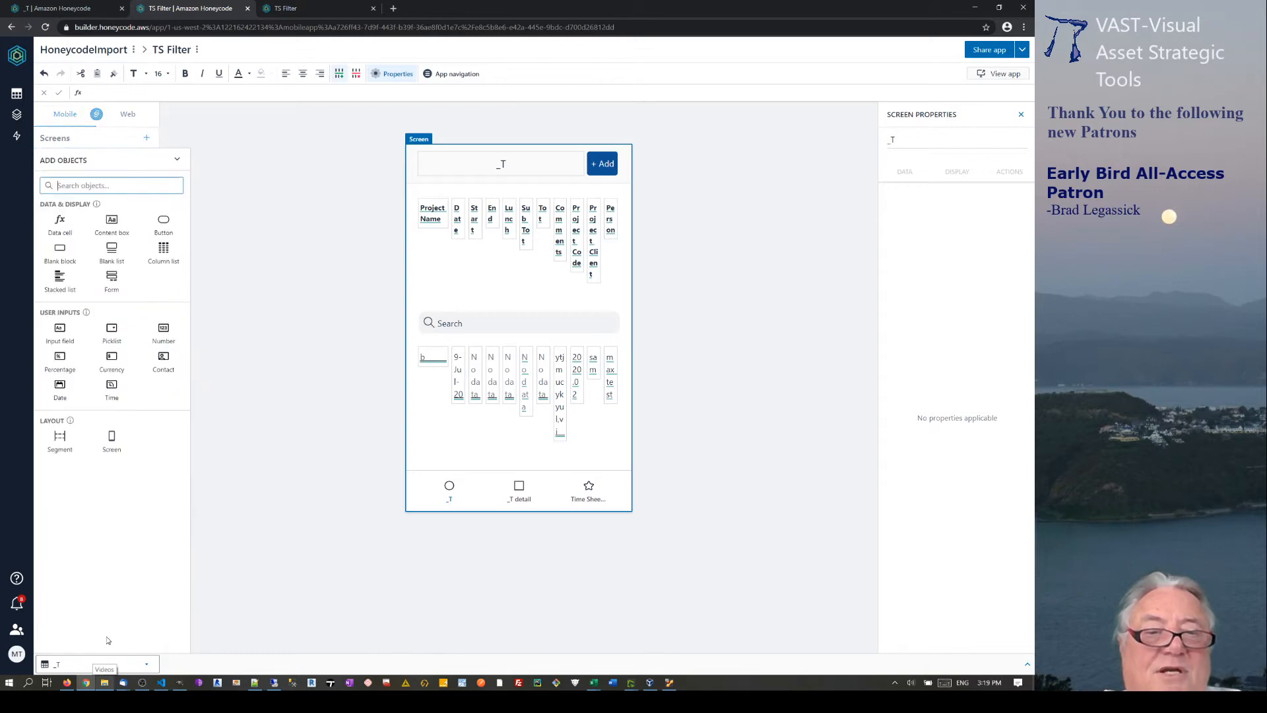
{"action": "left_click", "coordinate": [164, 255]}
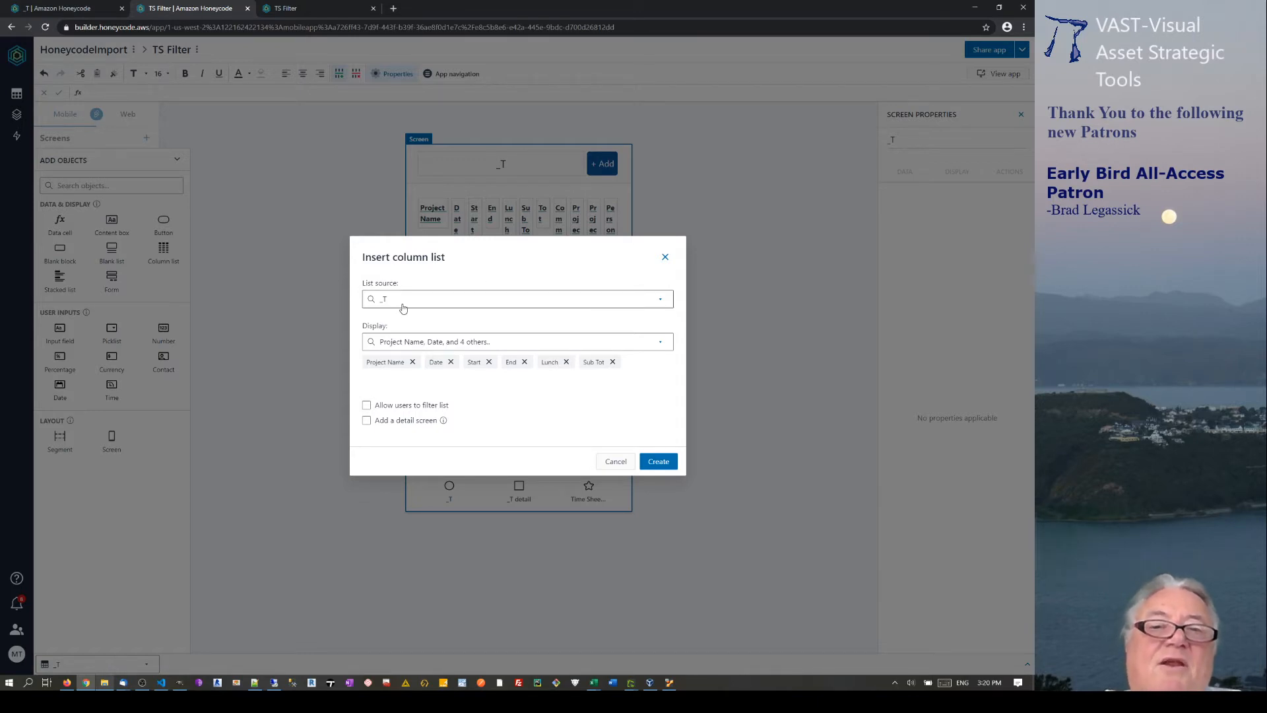
{"action": "left_click", "coordinate": [660, 343]}
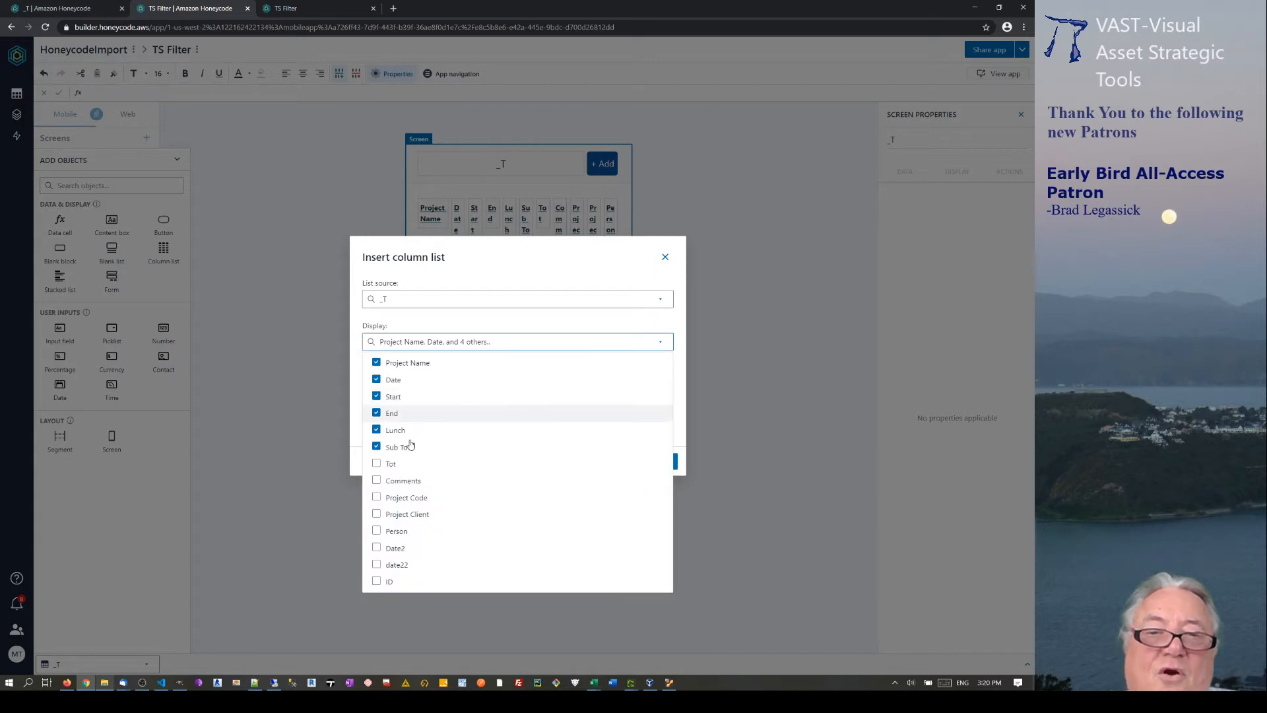
{"action": "left_click", "coordinate": [377, 465]}
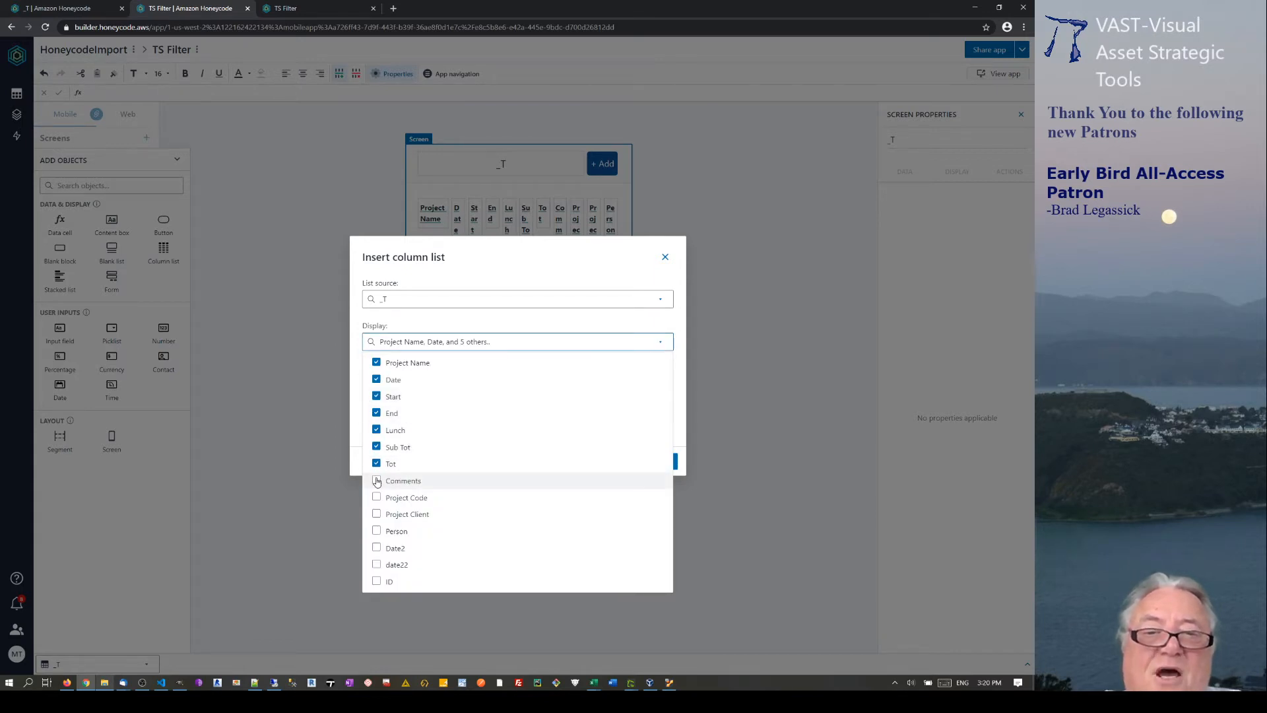
{"action": "left_click", "coordinate": [377, 481]}
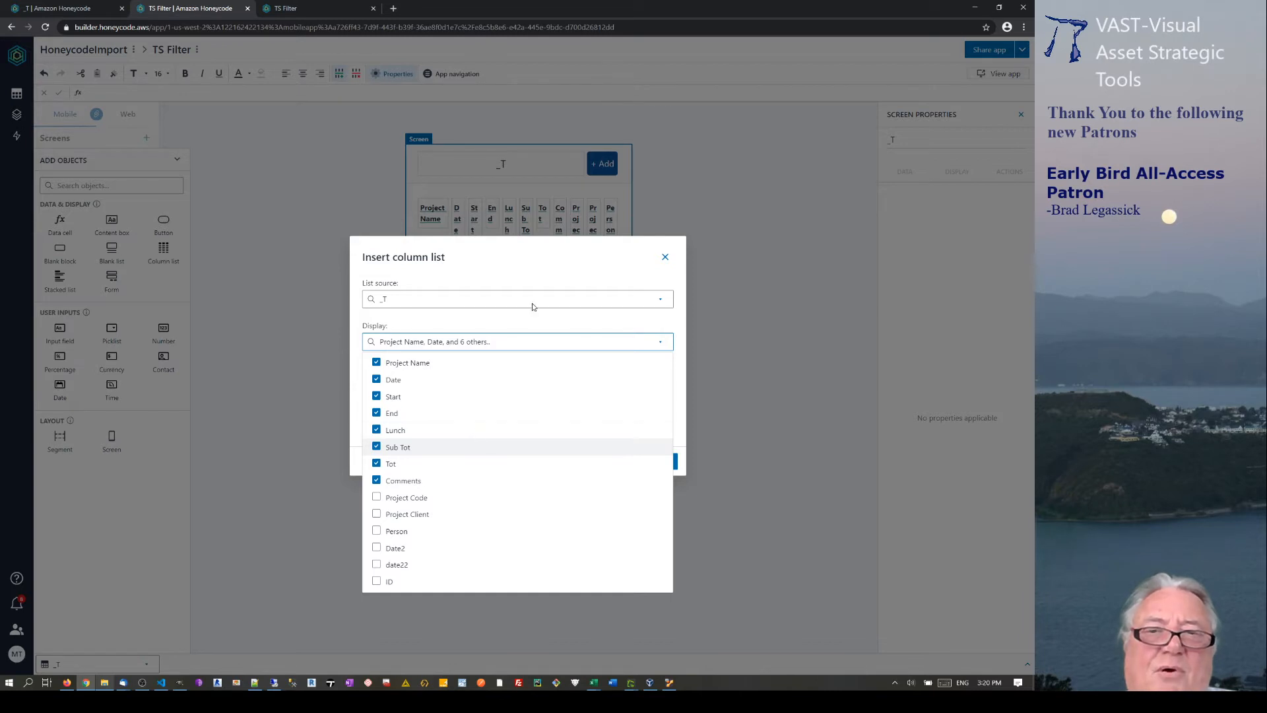
{"action": "left_click", "coordinate": [568, 268]}
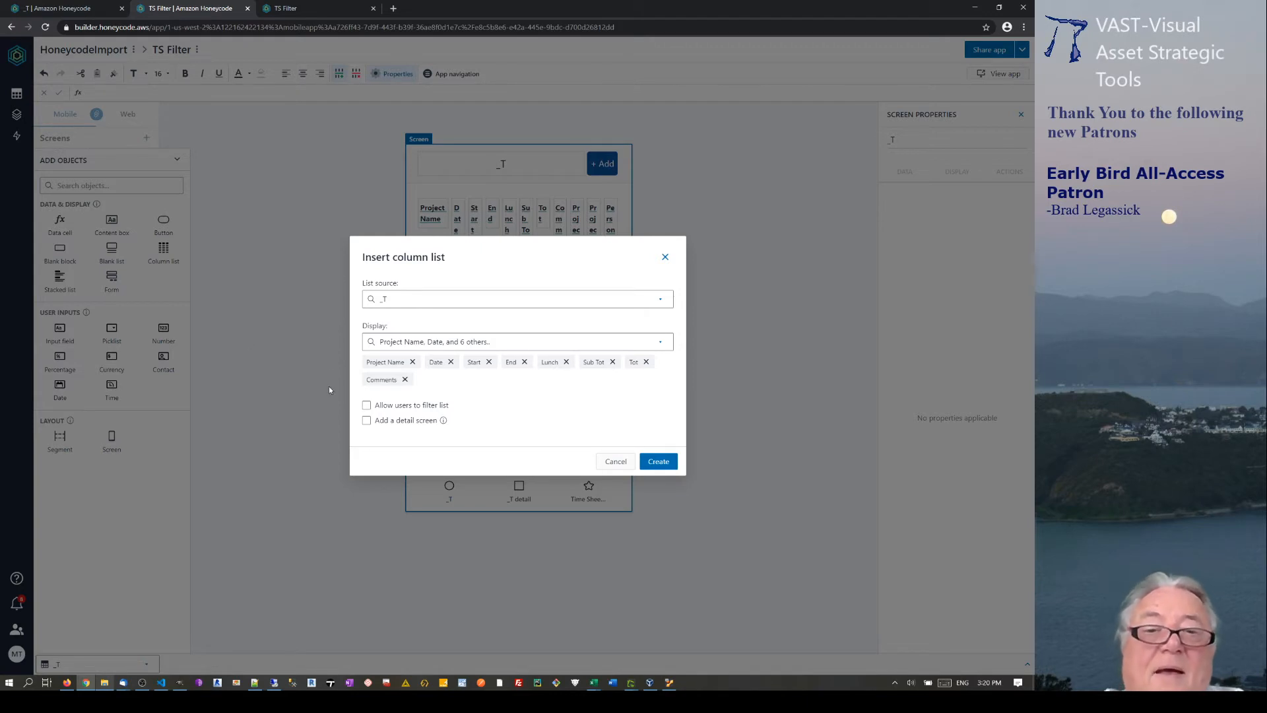
Allow users to filter the list by Project Name and Date, and create it.
{"action": "left_click", "coordinate": [367, 407]}
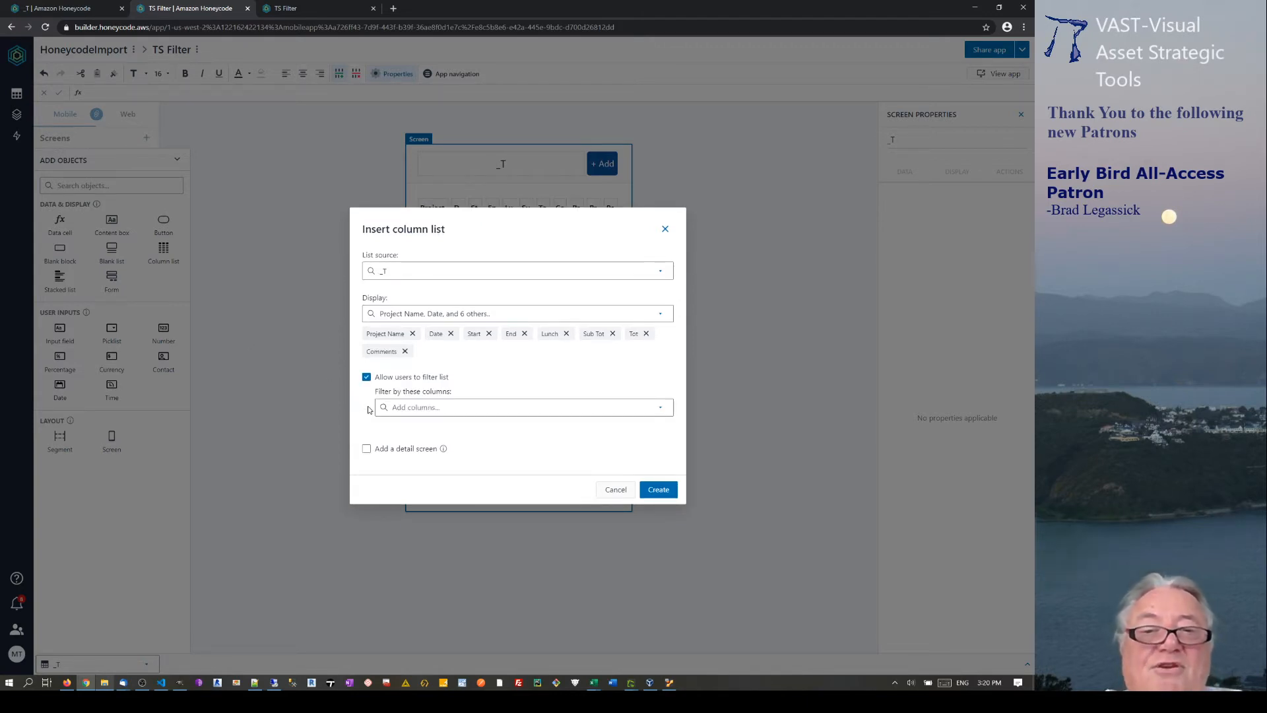
{"action": "left_click", "coordinate": [661, 408]}
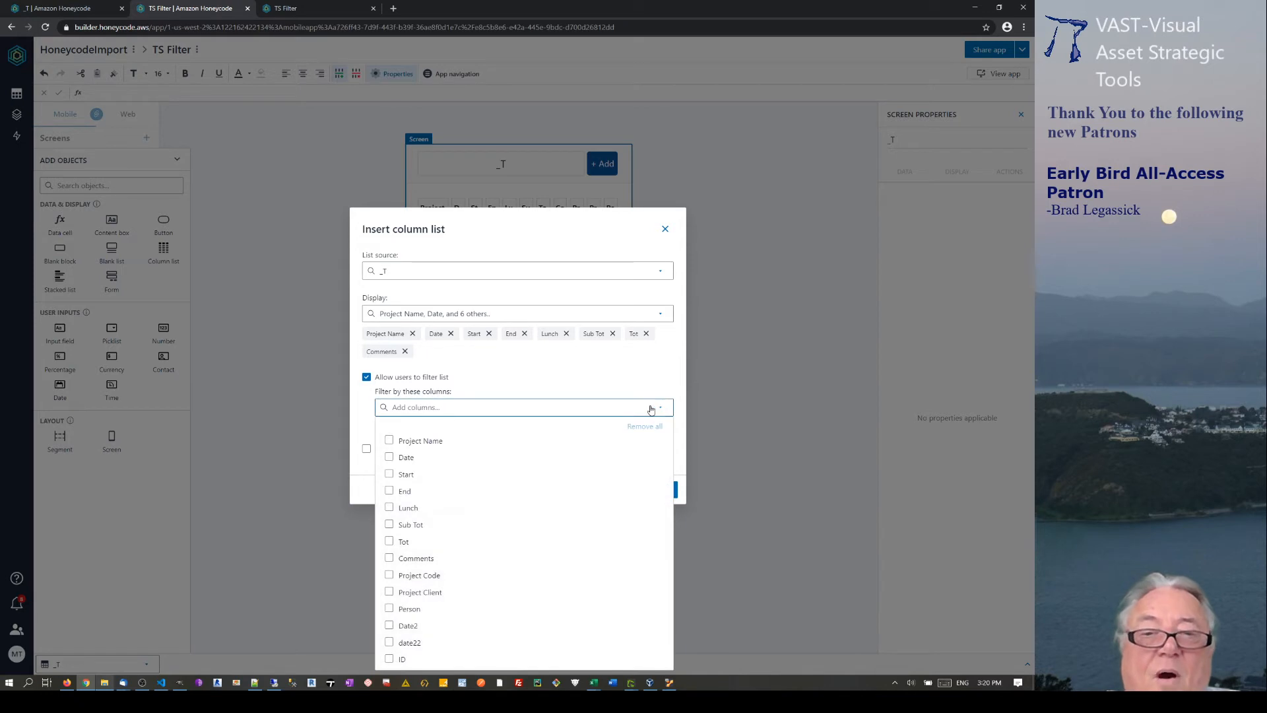
{"action": "left_click", "coordinate": [390, 441]}
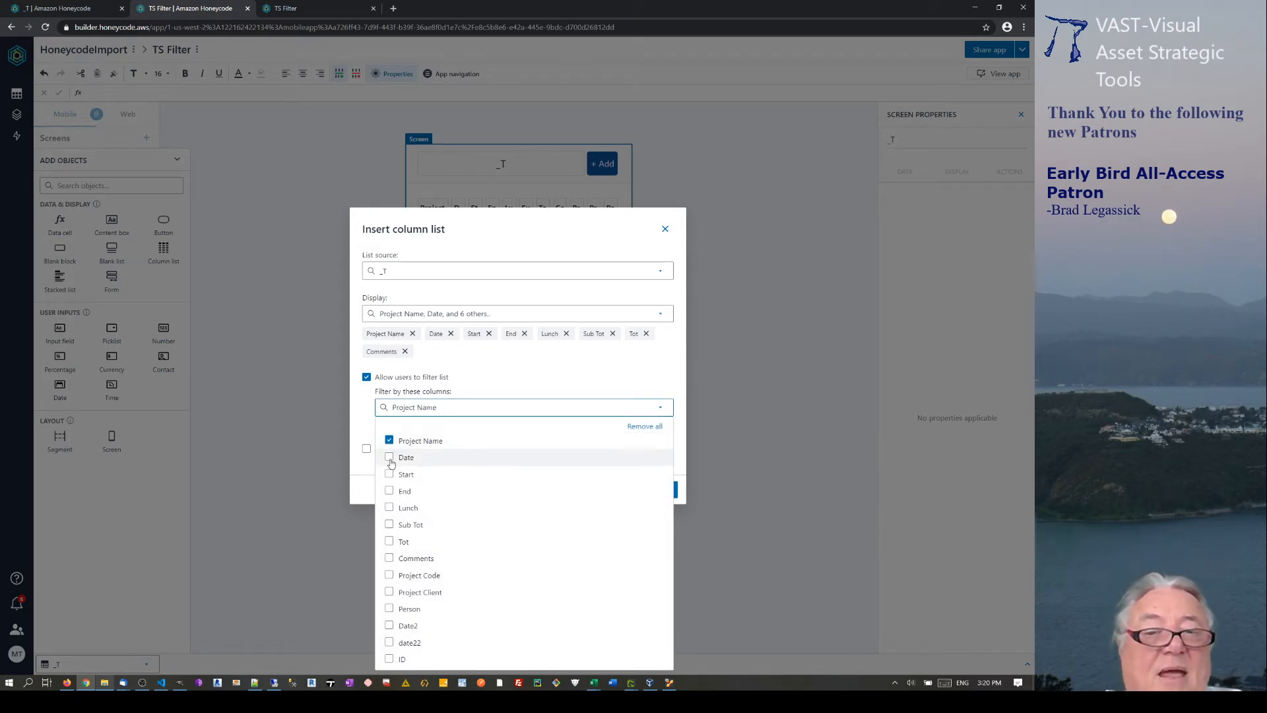
{"action": "left_click", "coordinate": [389, 462]}
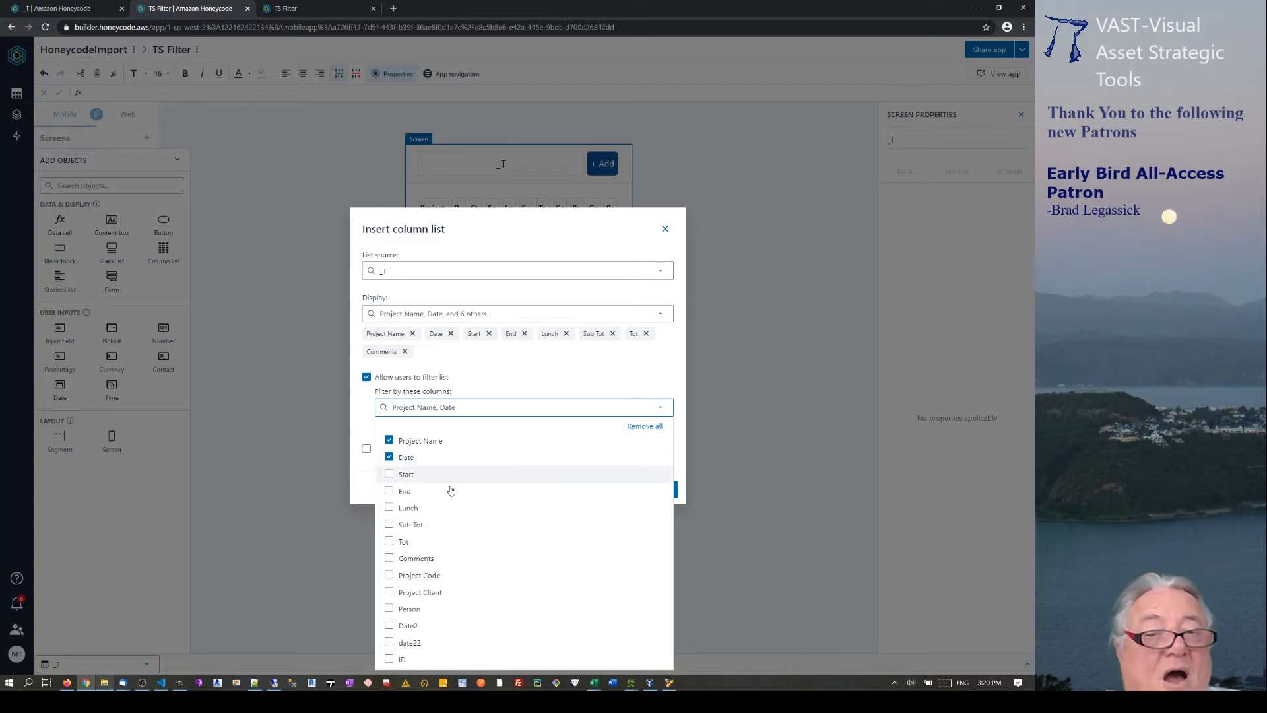
{"action": "left_click", "coordinate": [528, 384]}
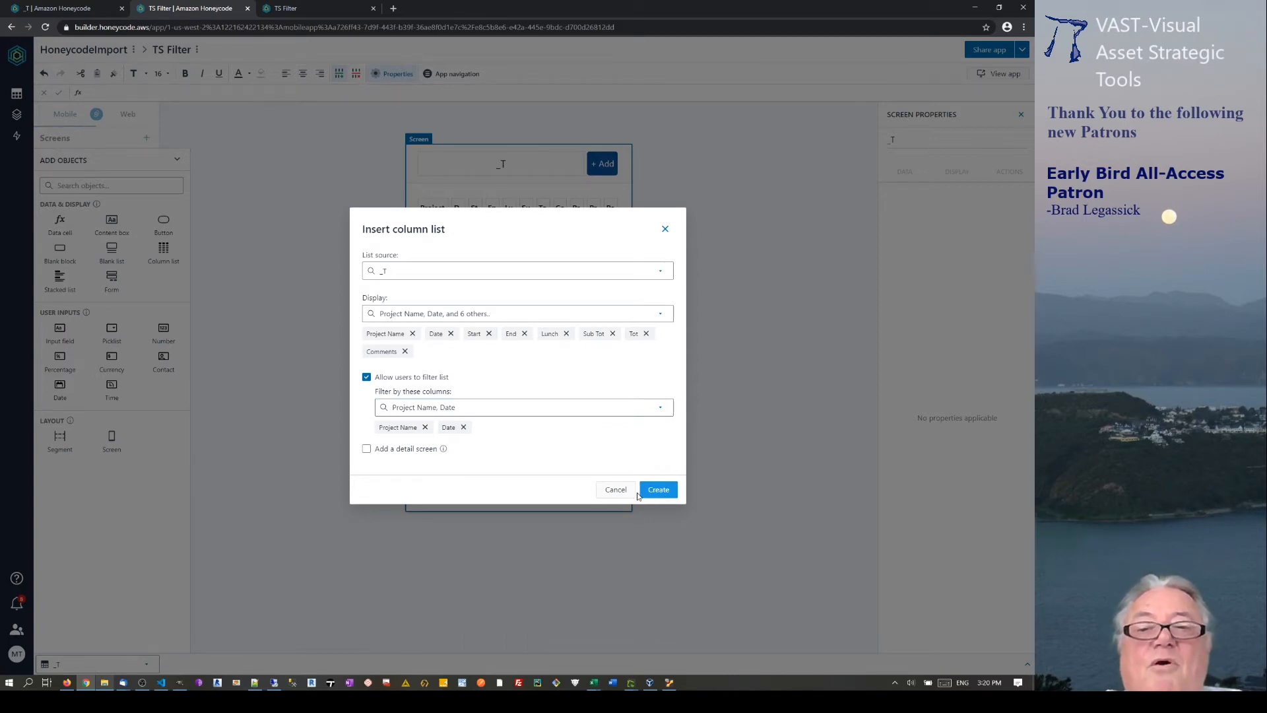
{"action": "left_click", "coordinate": [641, 492]}
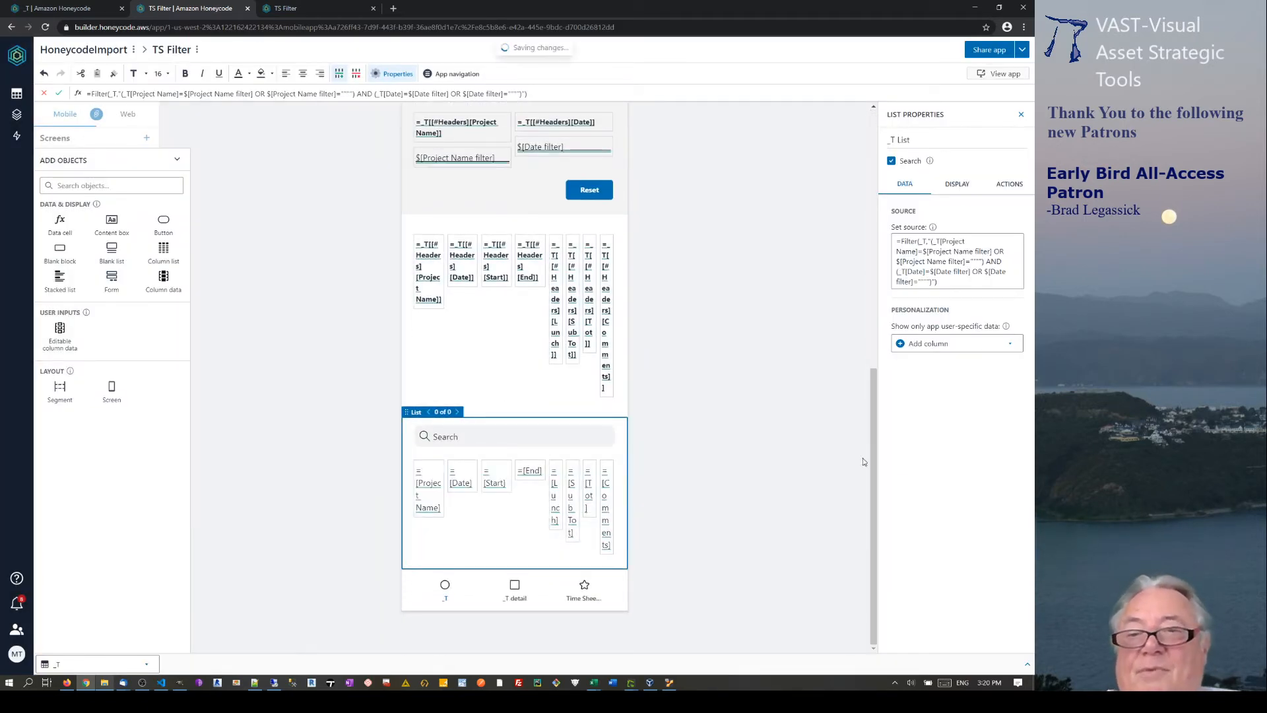
Review the new _T list on the builder canvas, then switch to the running TS Filter app.
{"action": "scroll", "coordinate": [858, 198], "scroll_direction": "up", "scroll_amount": 8}
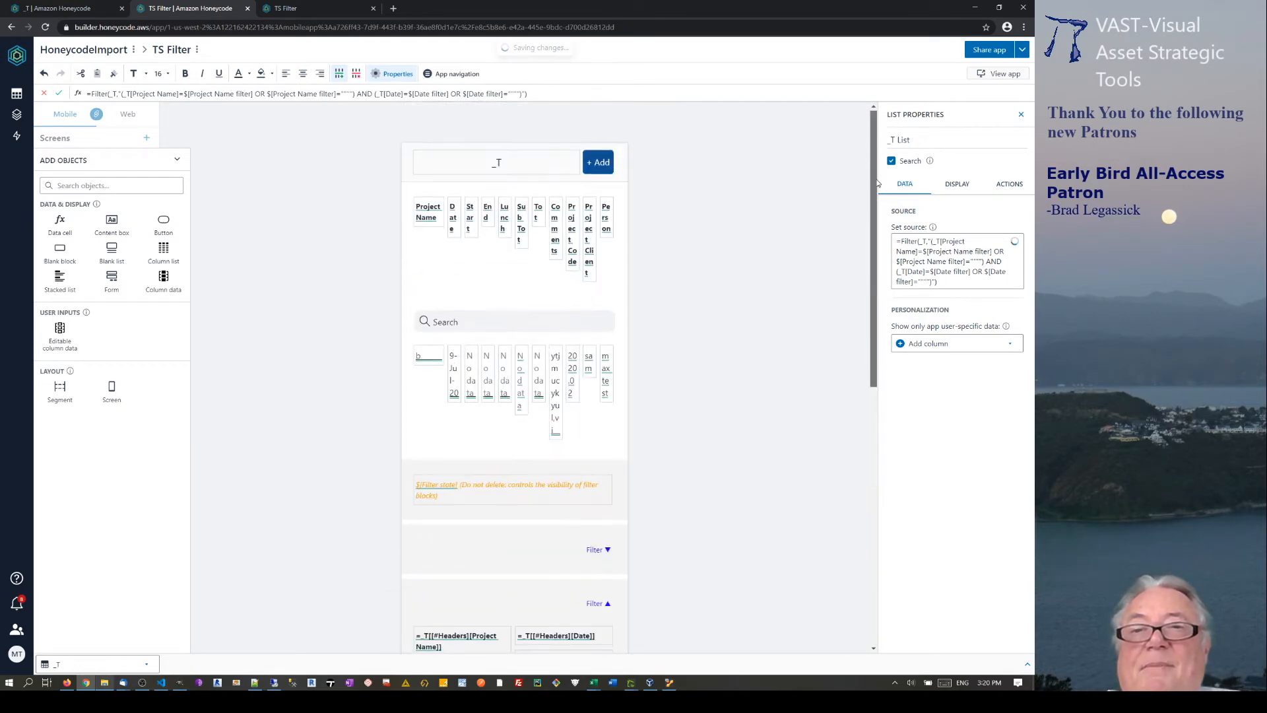
{"action": "scroll", "coordinate": [714, 368], "scroll_direction": "down", "scroll_amount": 7}
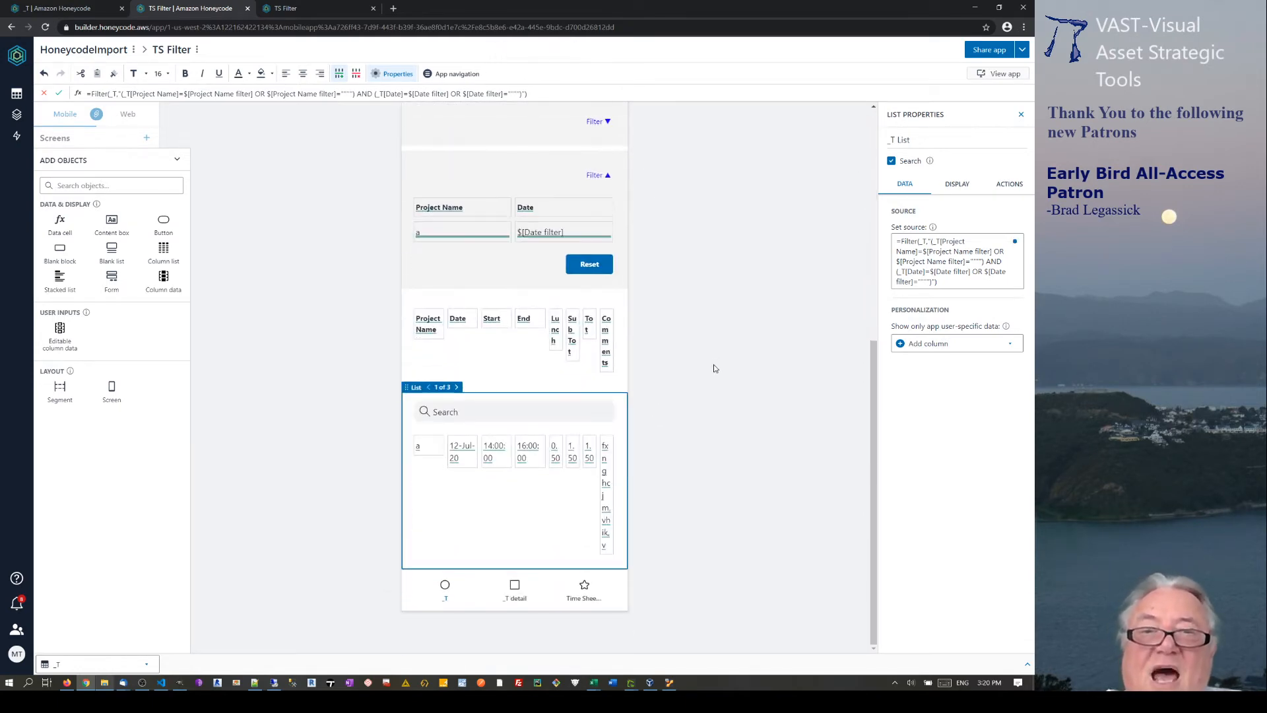
{"action": "scroll", "coordinate": [710, 290], "scroll_direction": "up", "scroll_amount": 4}
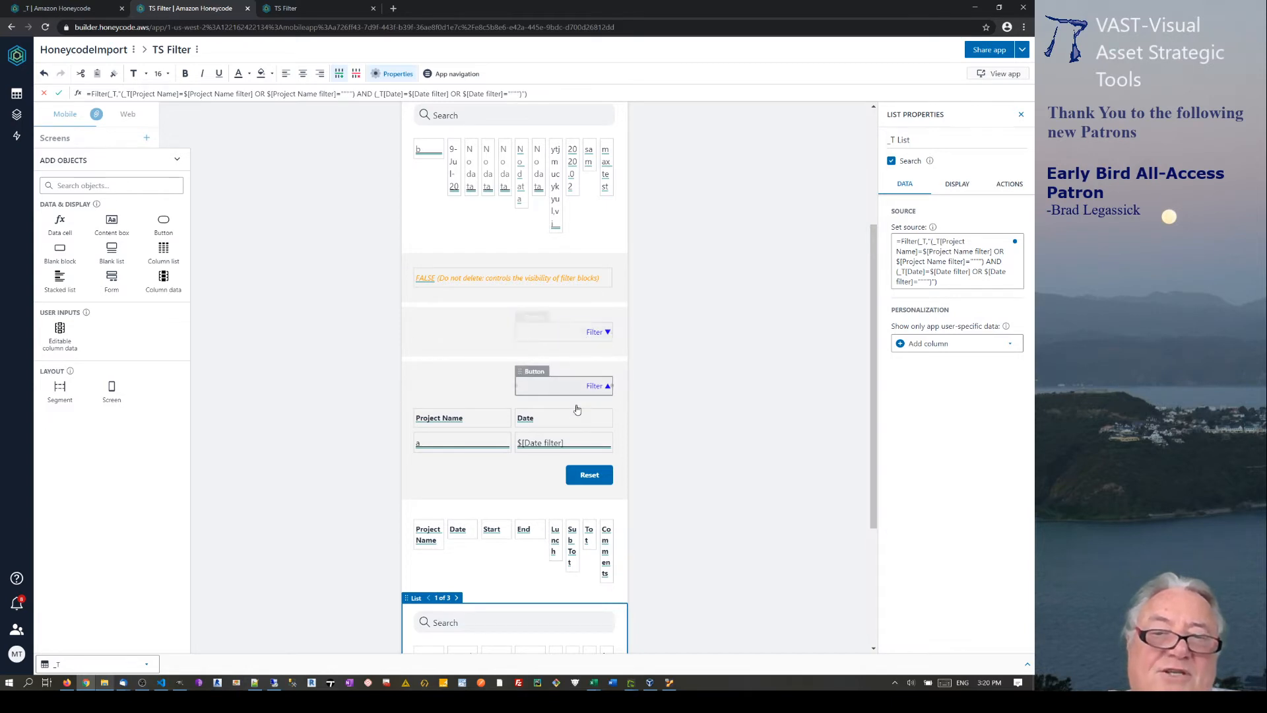
{"action": "scroll", "coordinate": [539, 438], "scroll_direction": "down", "scroll_amount": 3}
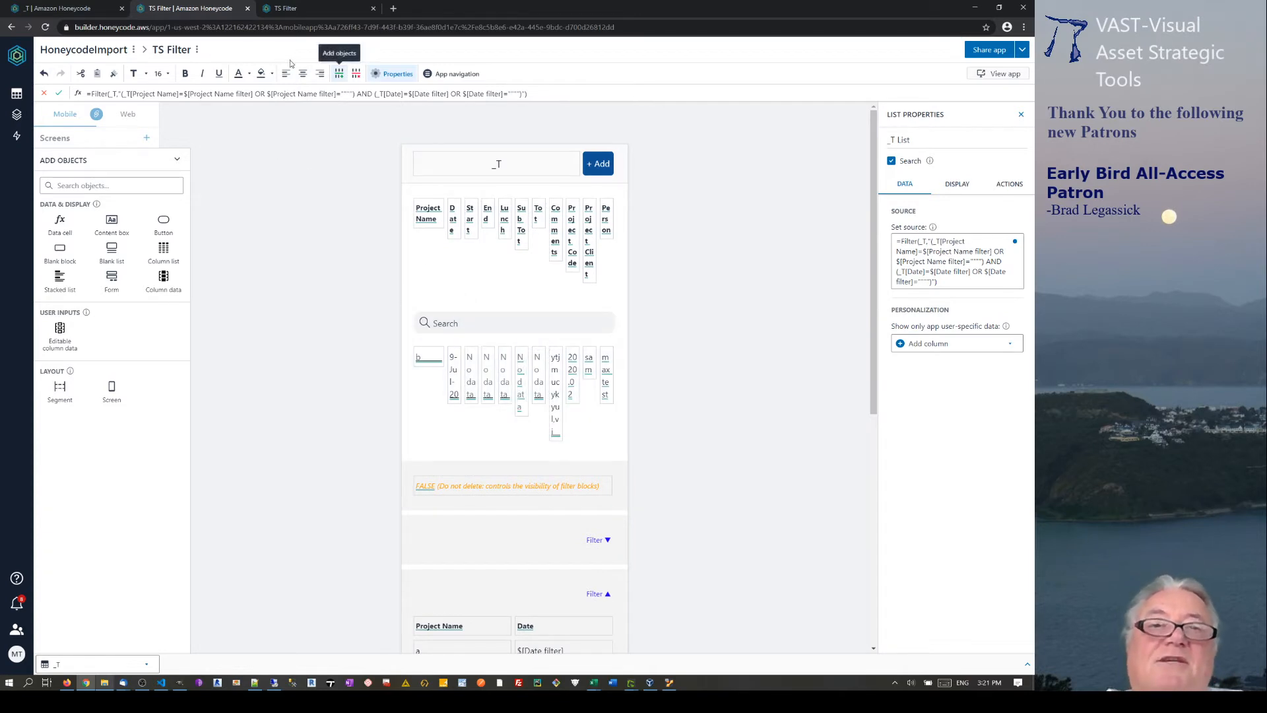
{"action": "left_click", "coordinate": [328, 12]}
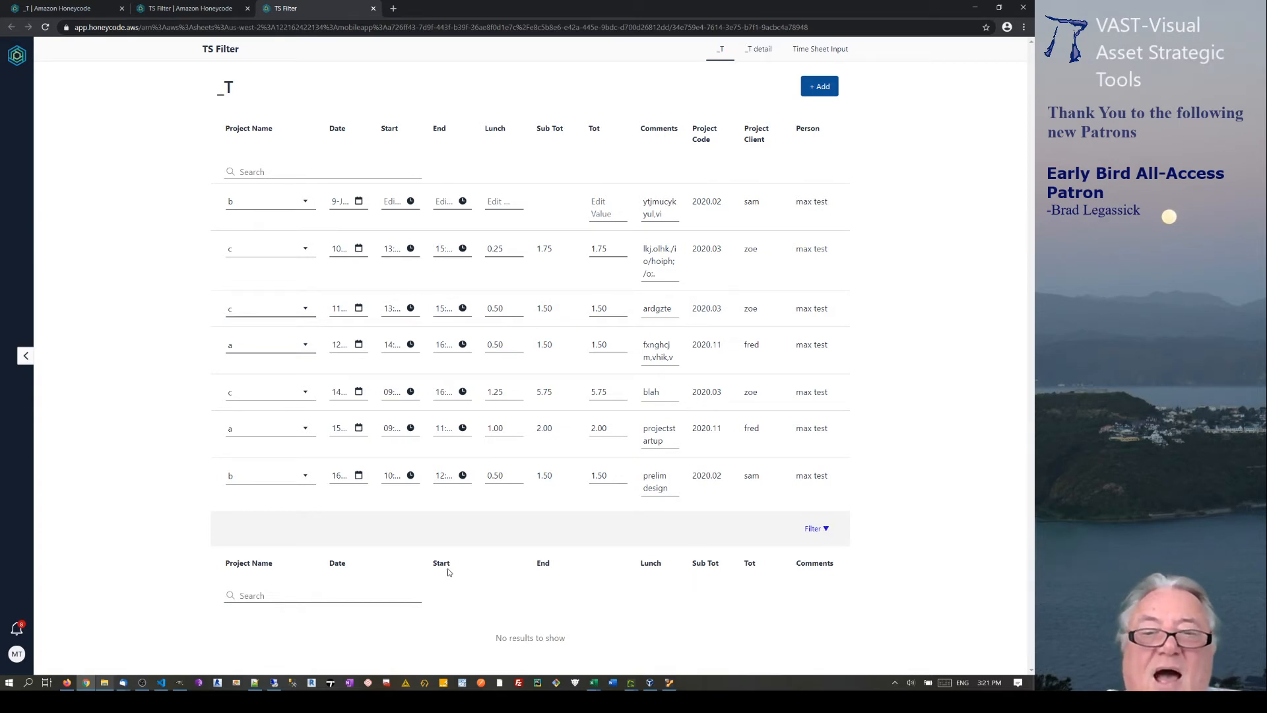
Expand the app's filter, enter 'a' as the Project Name, then return to the builder.
{"action": "left_click", "coordinate": [825, 529]}
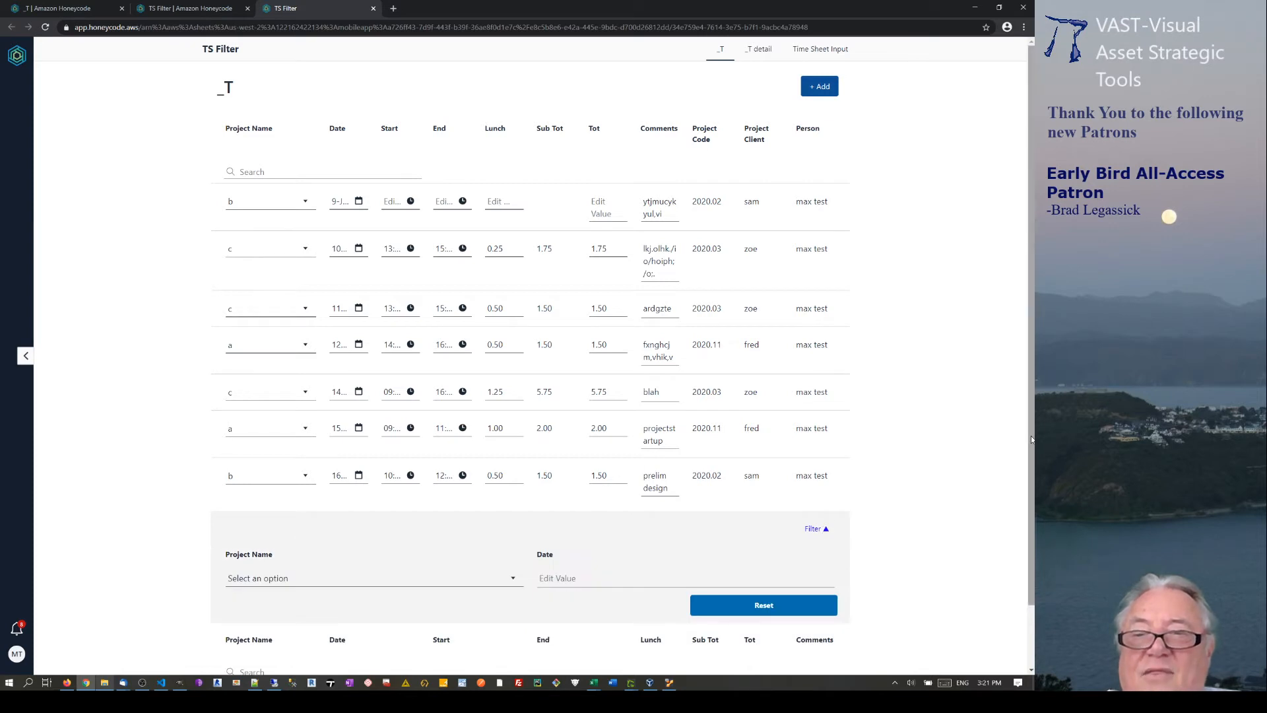
{"action": "scroll", "coordinate": [830, 548], "scroll_direction": "down", "scroll_amount": 1}
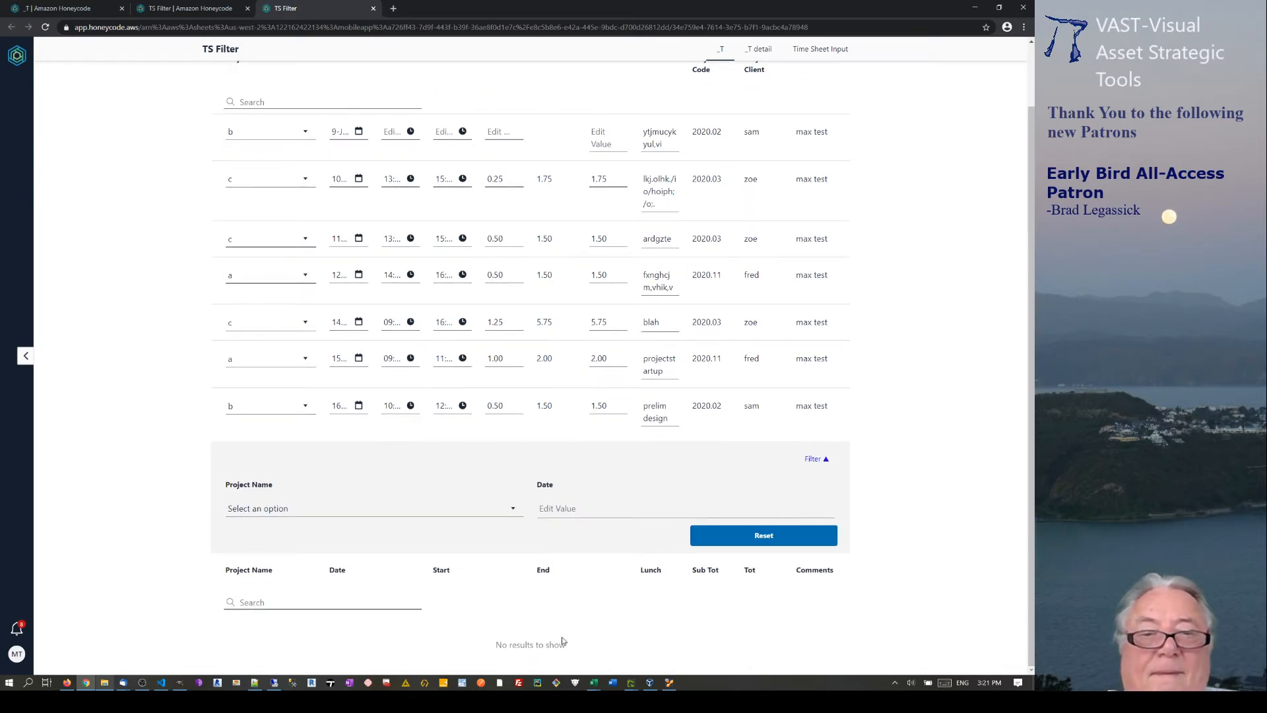
{"action": "left_click", "coordinate": [353, 511]}
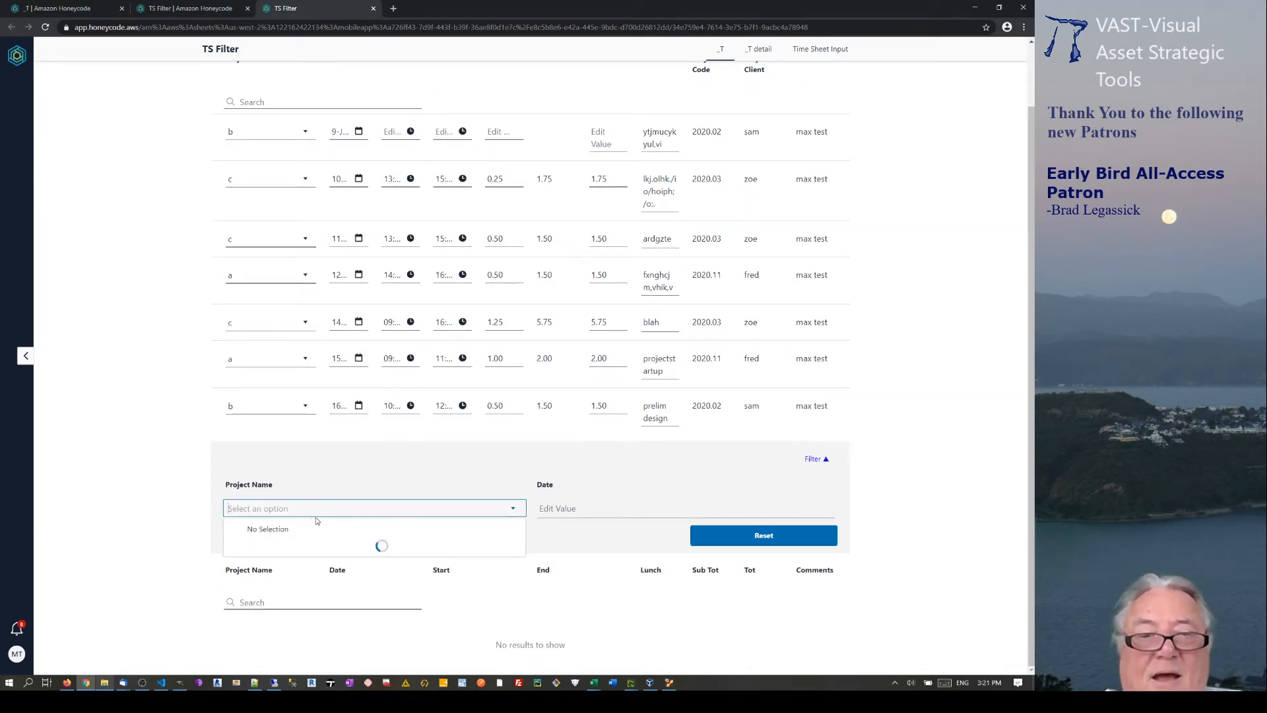
{"action": "left_click", "coordinate": [734, 557]}
{"action": "type", "text": "a"}
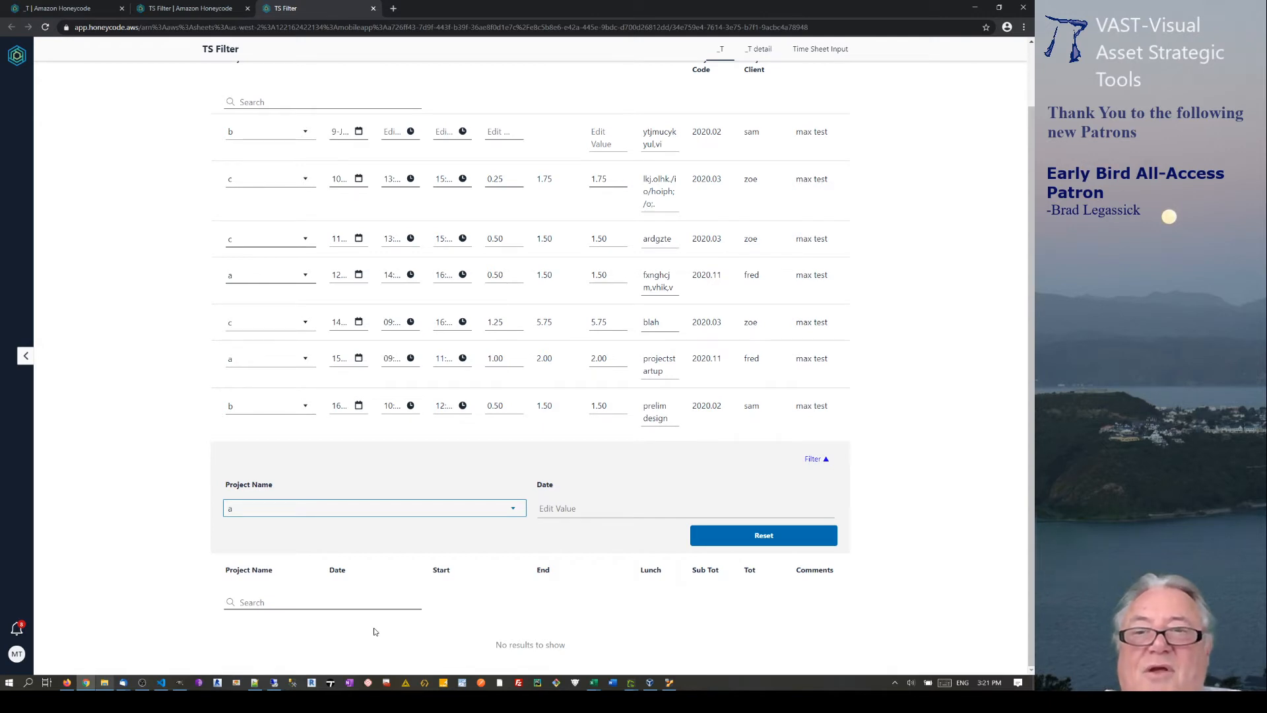
{"action": "scroll", "coordinate": [375, 632], "scroll_direction": "up", "scroll_amount": 1}
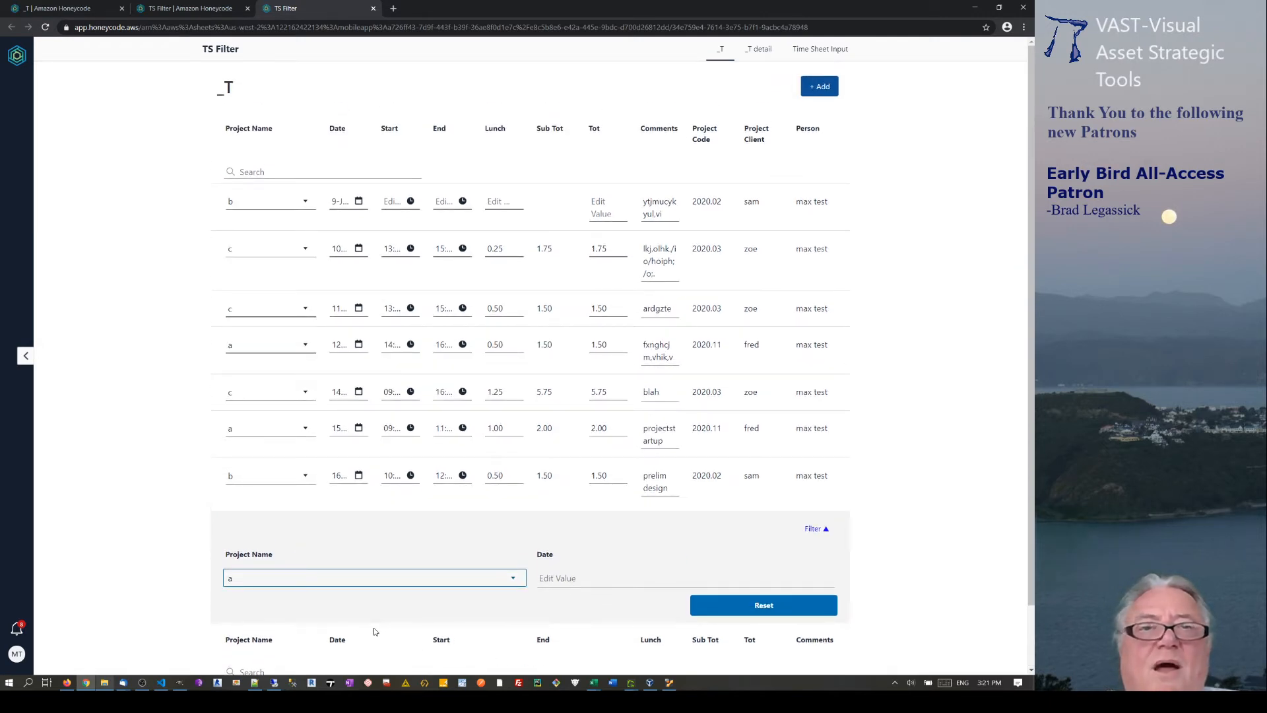
{"action": "left_click", "coordinate": [198, 11]}
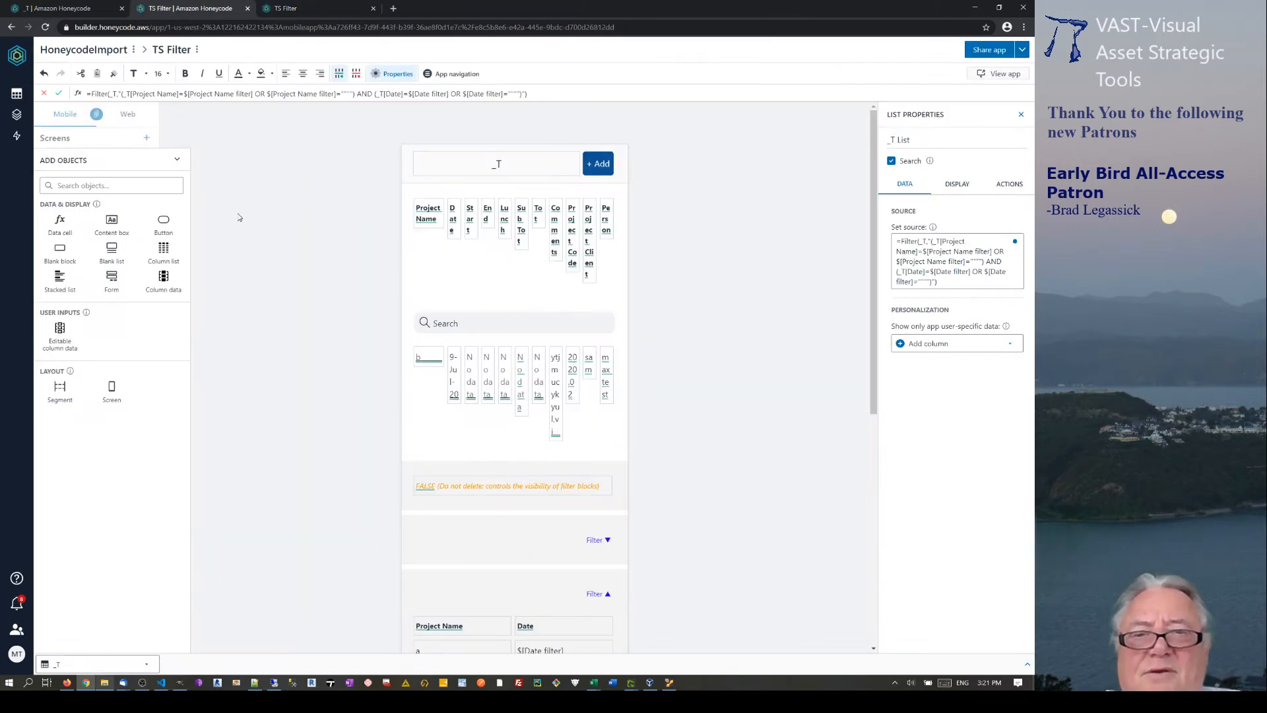
{"action": "scroll", "coordinate": [659, 495], "scroll_direction": "down", "scroll_amount": 4}
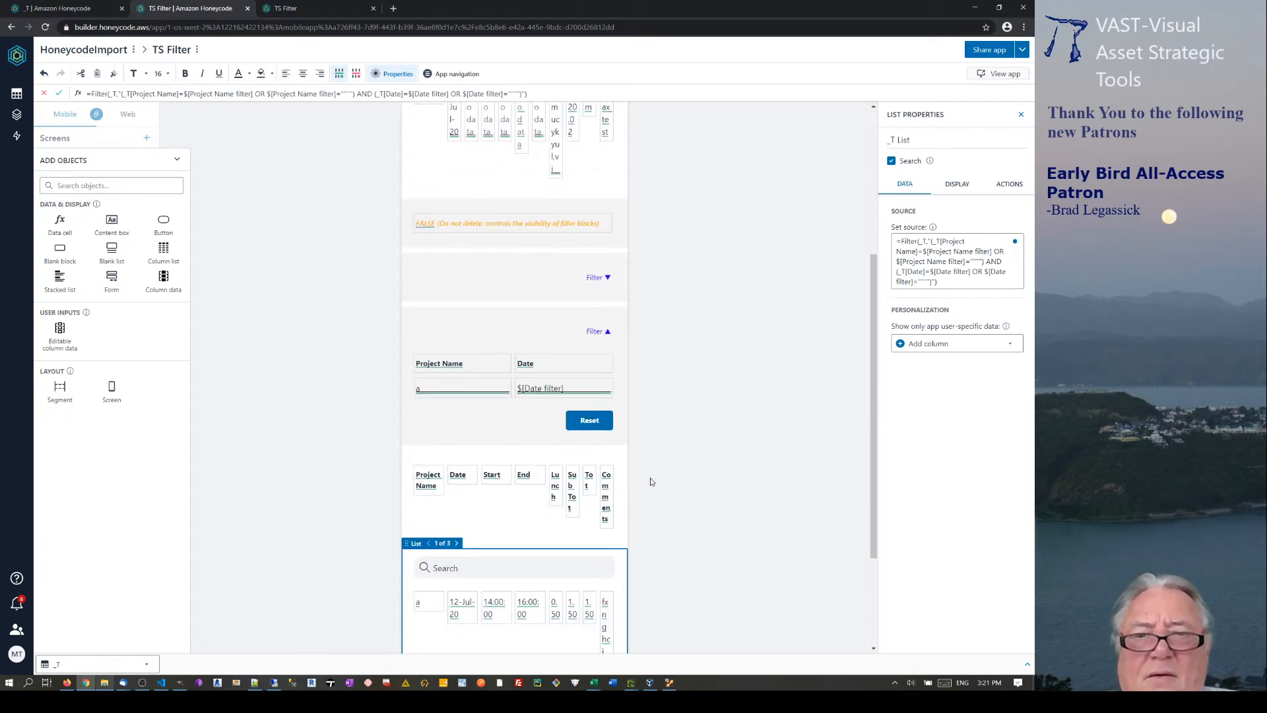
{"action": "left_click", "coordinate": [477, 391]}
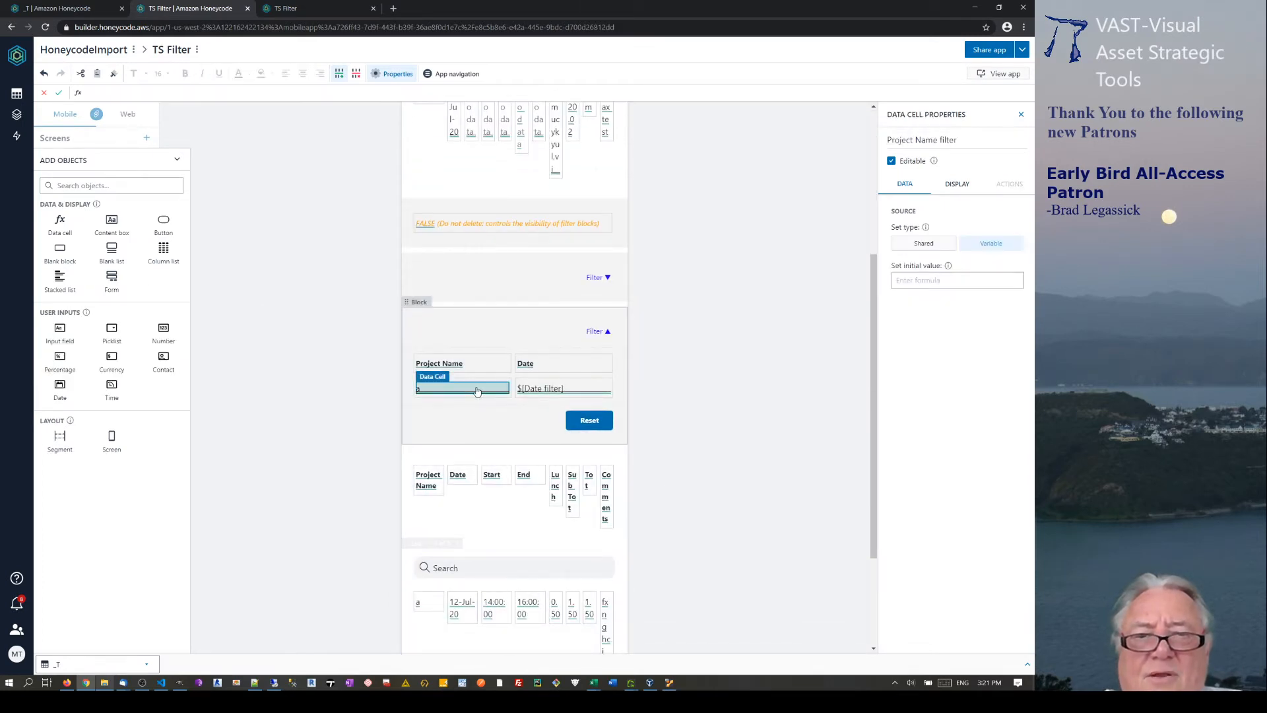
{"action": "left_click", "coordinate": [625, 557]}
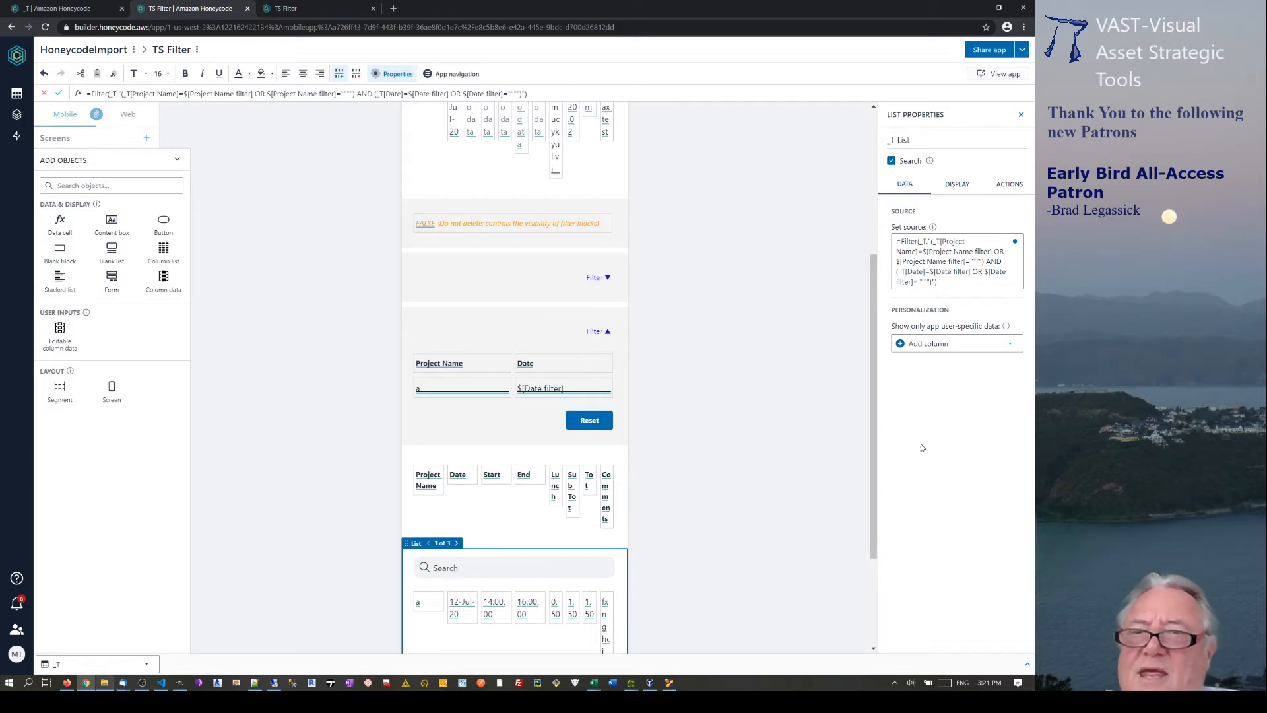
Personalize the timesheet list so each user sees only rows matching Person.
{"action": "left_click", "coordinate": [1014, 347]}
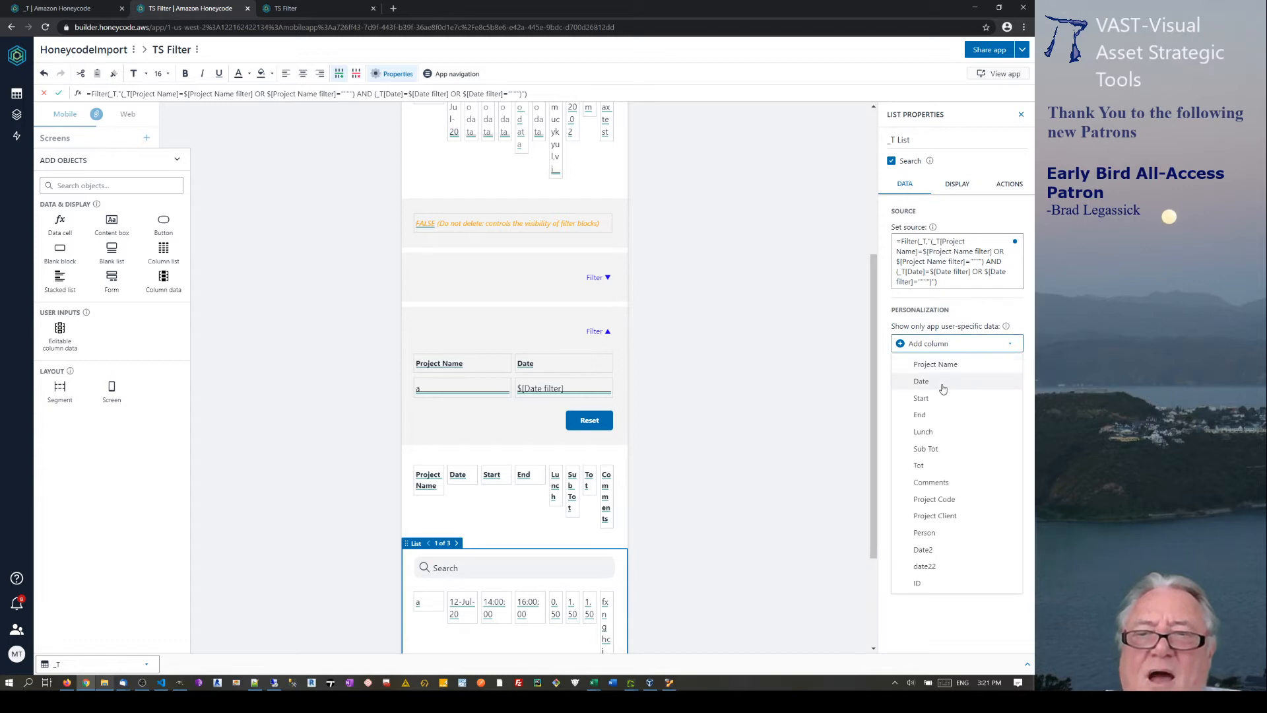
{"action": "left_click", "coordinate": [927, 533]}
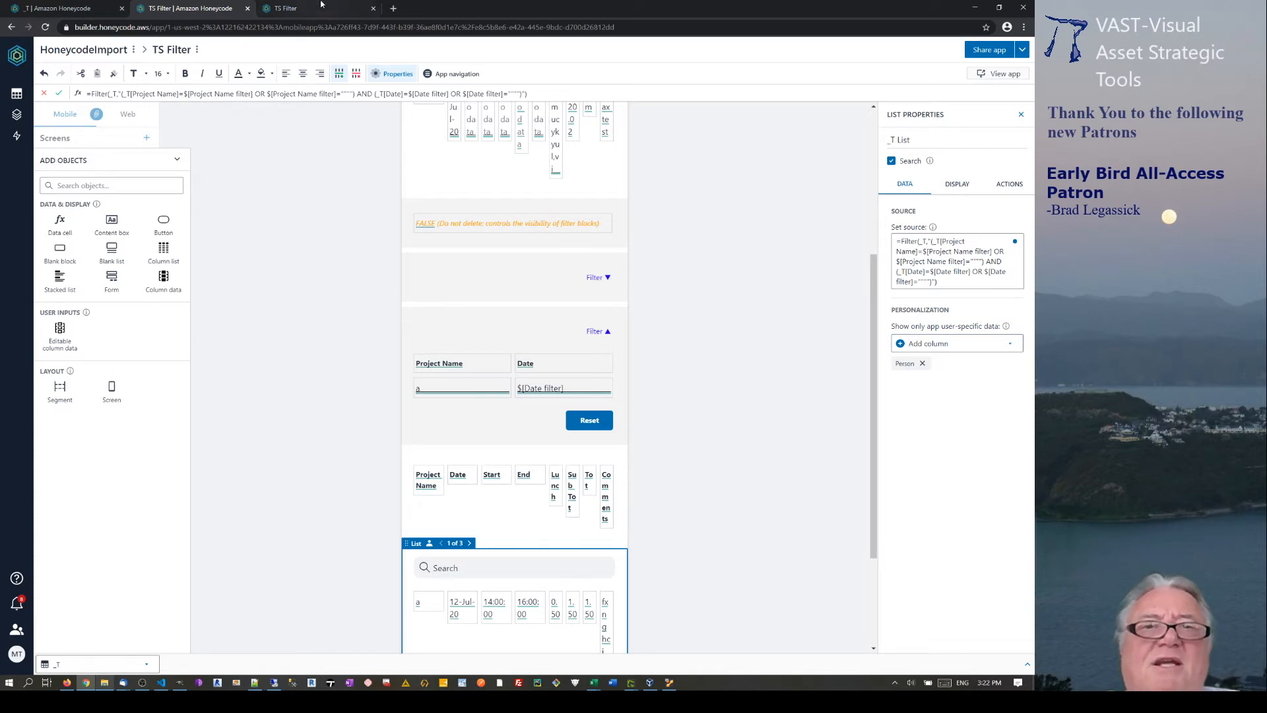
{"action": "left_click", "coordinate": [298, 12]}
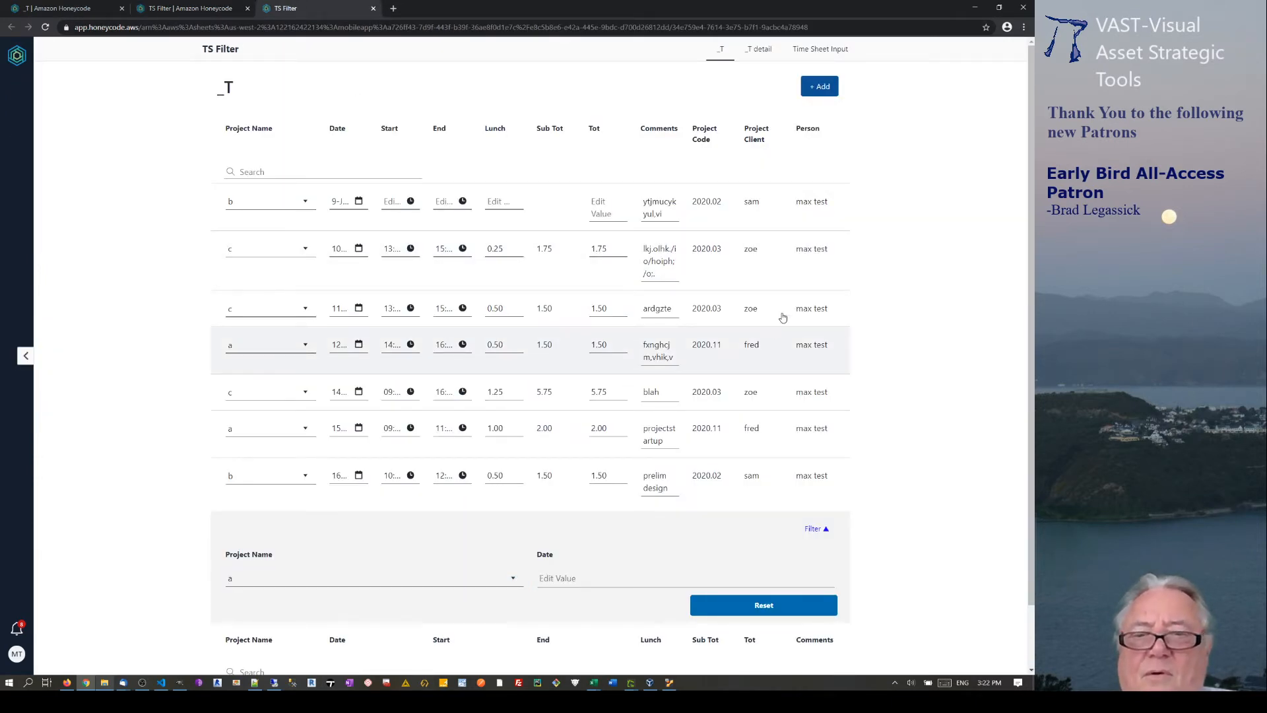
Filter the running app to project b, reload it for the changes, and return to the builder.
{"action": "scroll", "coordinate": [390, 396], "scroll_direction": "down", "scroll_amount": 1}
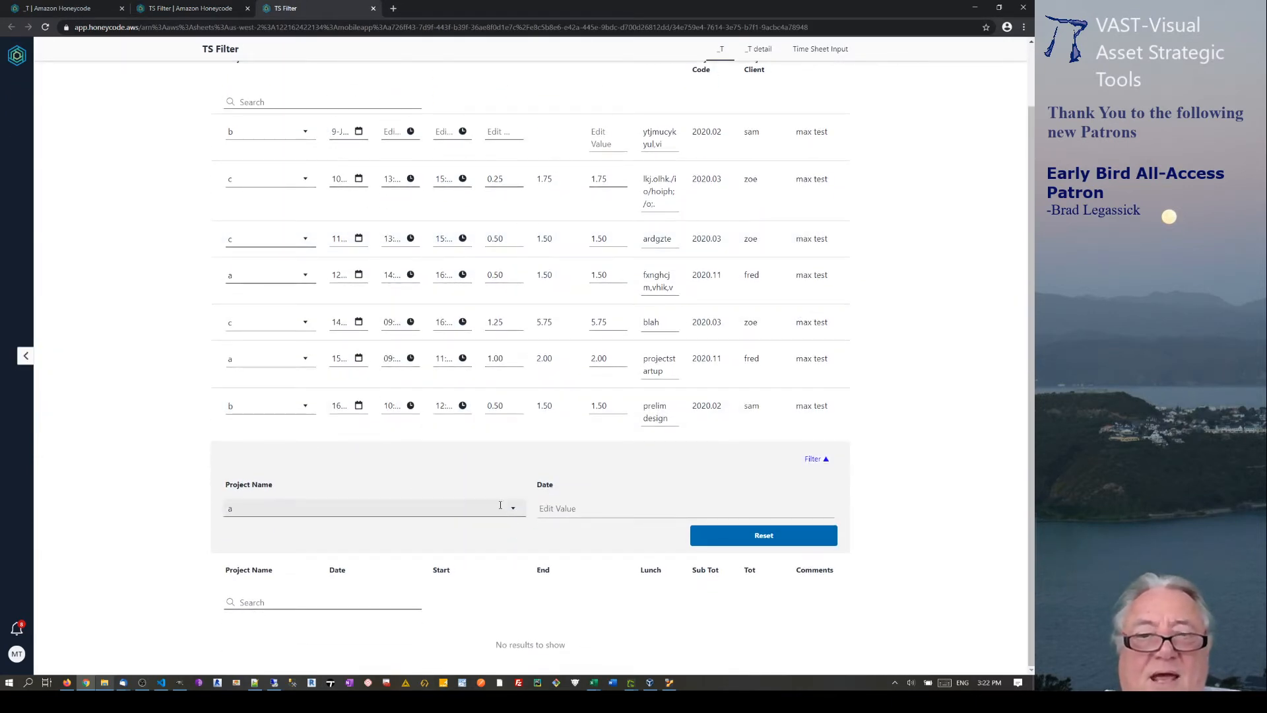
{"action": "left_click", "coordinate": [410, 508]}
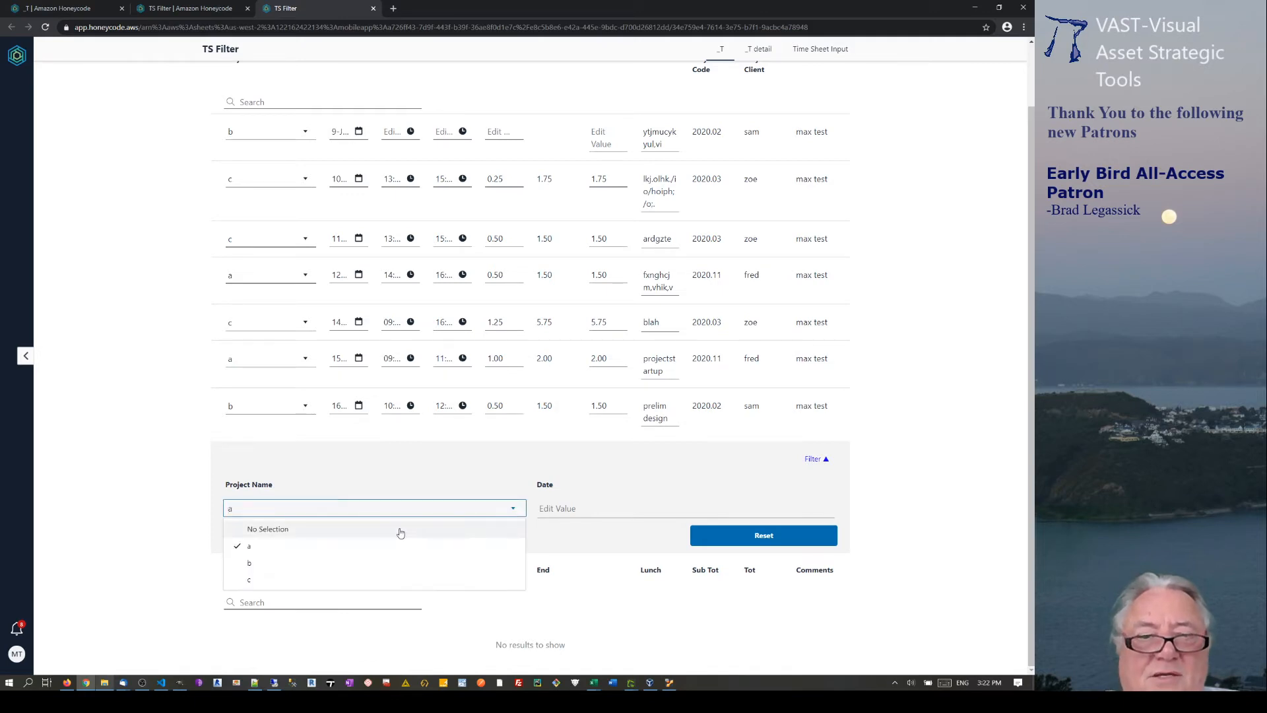
{"action": "left_click", "coordinate": [263, 562]}
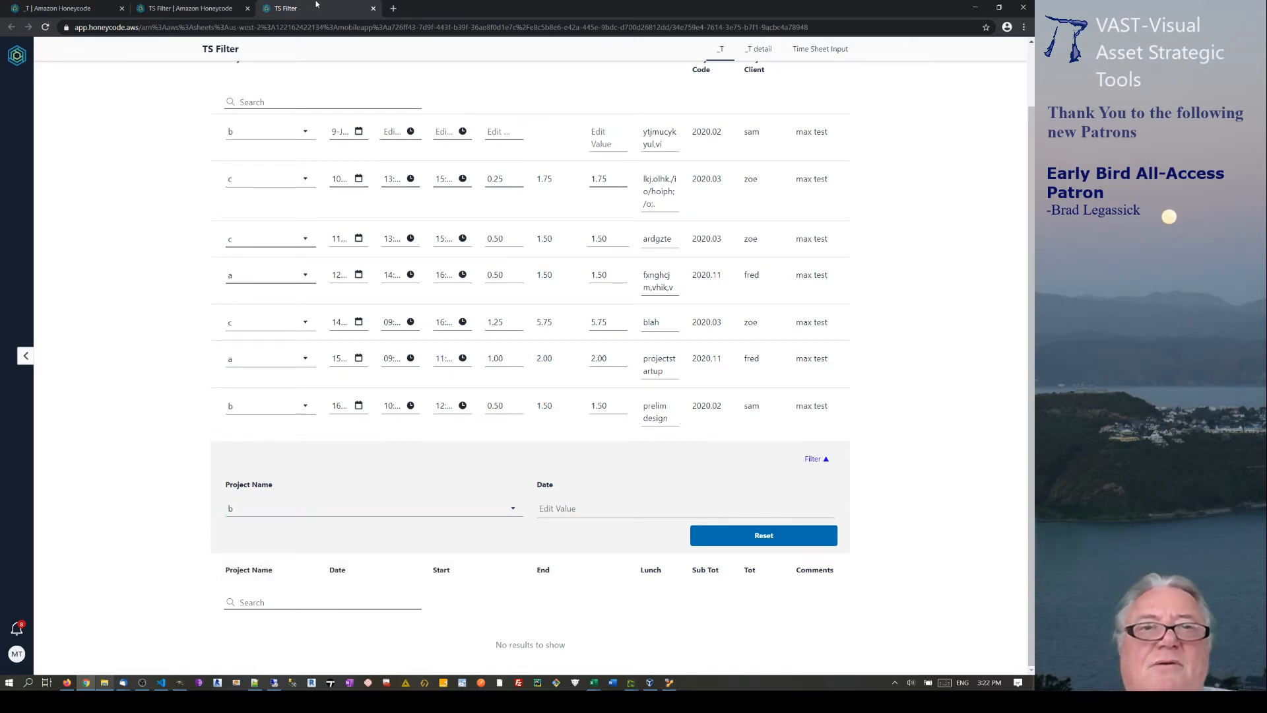
{"action": "left_click", "coordinate": [192, 7]}
{"action": "left_click", "coordinate": [284, 8]}
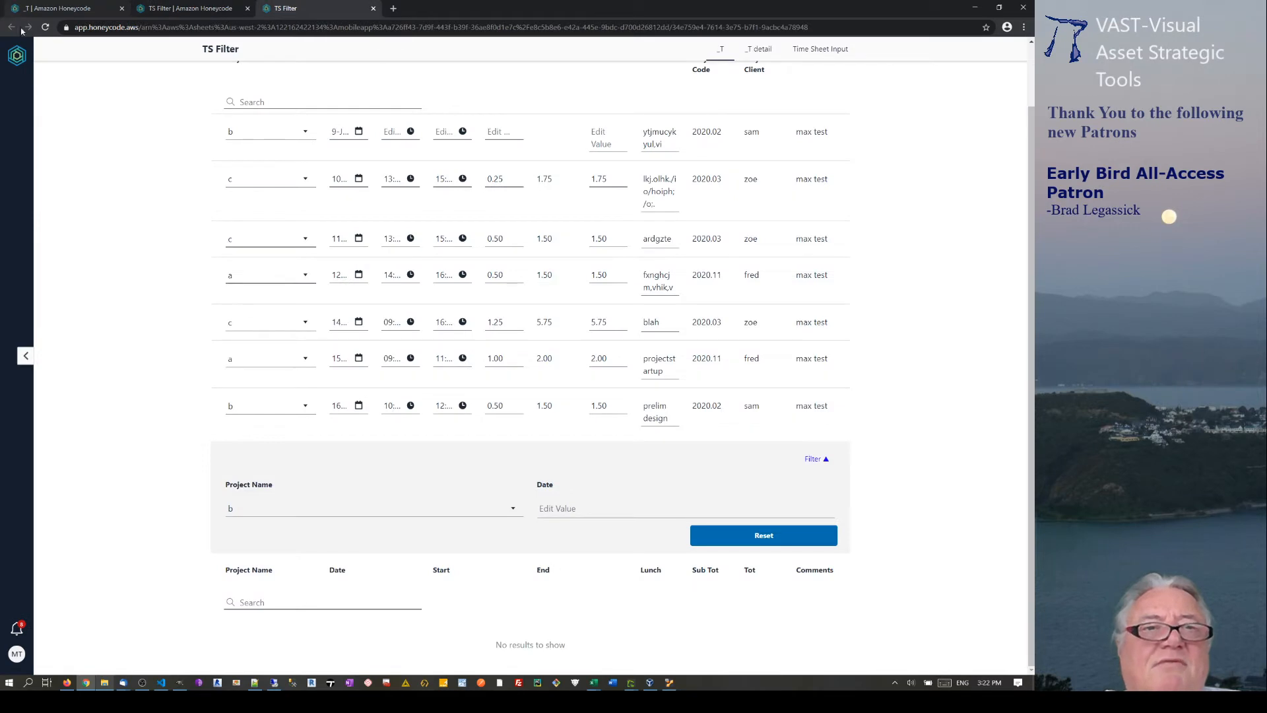
{"action": "left_click", "coordinate": [45, 27]}
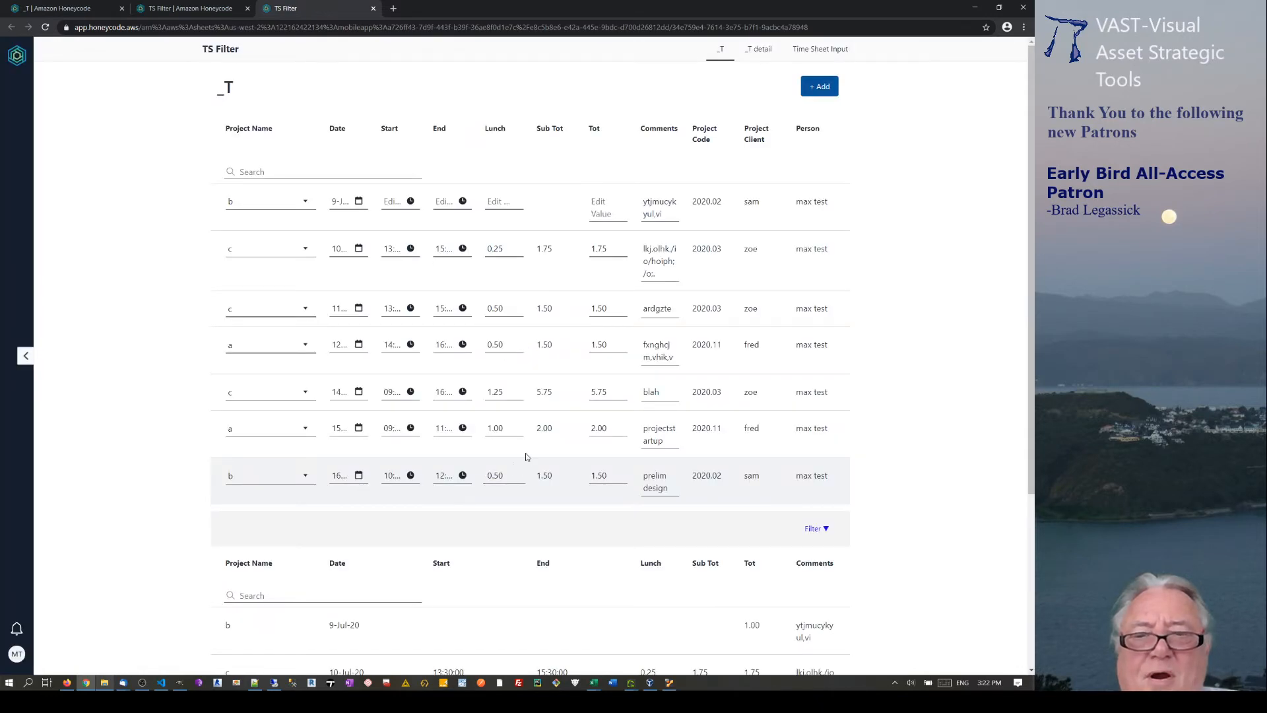
{"action": "scroll", "coordinate": [525, 454], "scroll_direction": "down", "scroll_amount": 4}
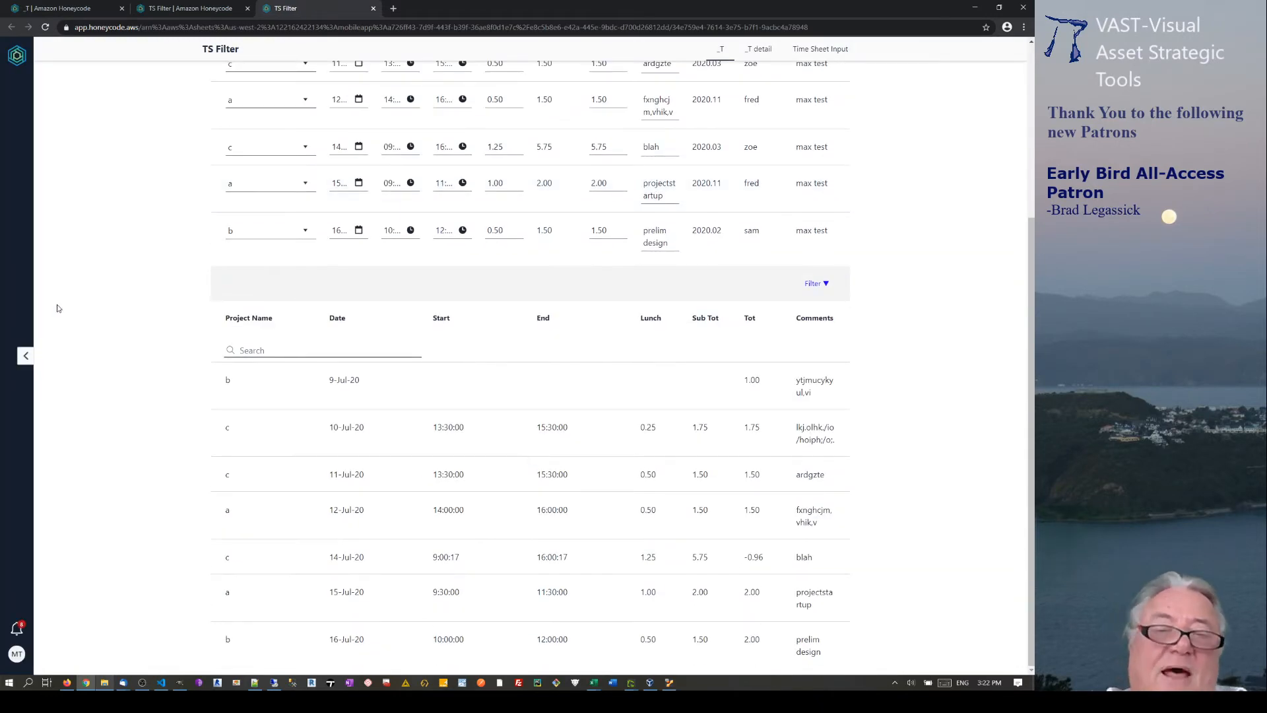
{"action": "left_click", "coordinate": [192, 8]}
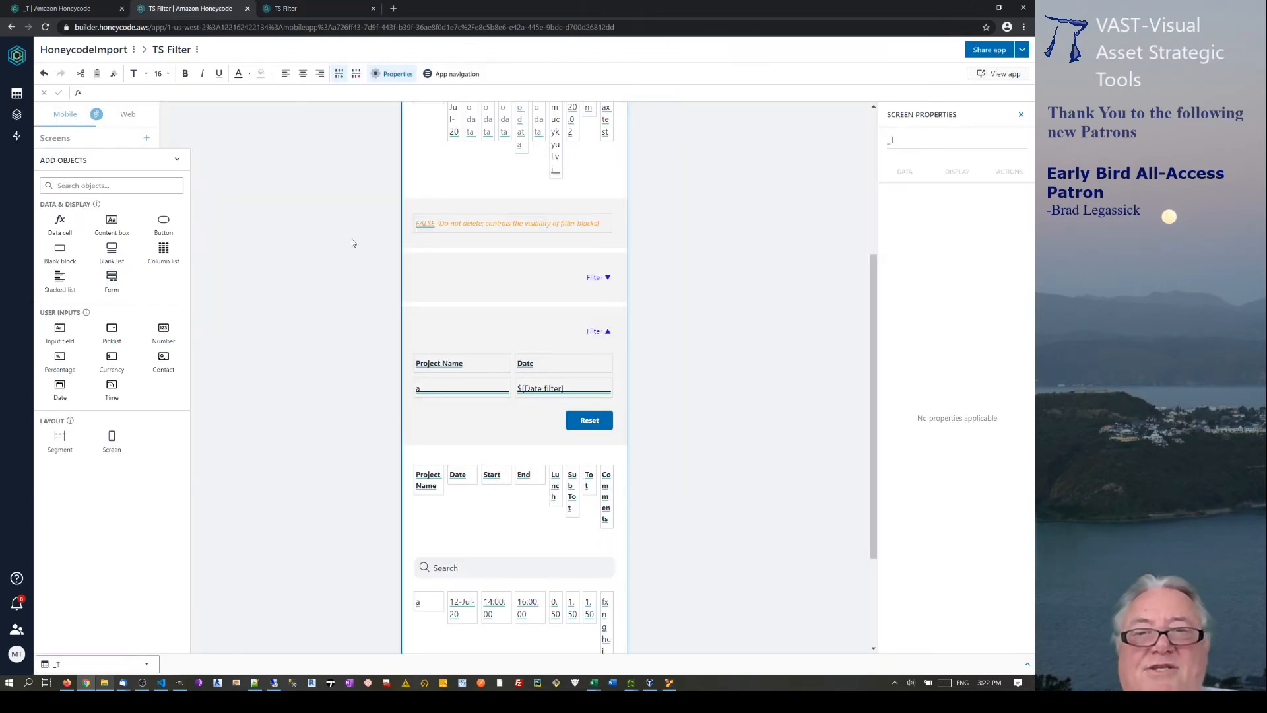
Remove the Person personalization from the timesheet list and go back to the running app.
{"action": "left_click", "coordinate": [625, 569]}
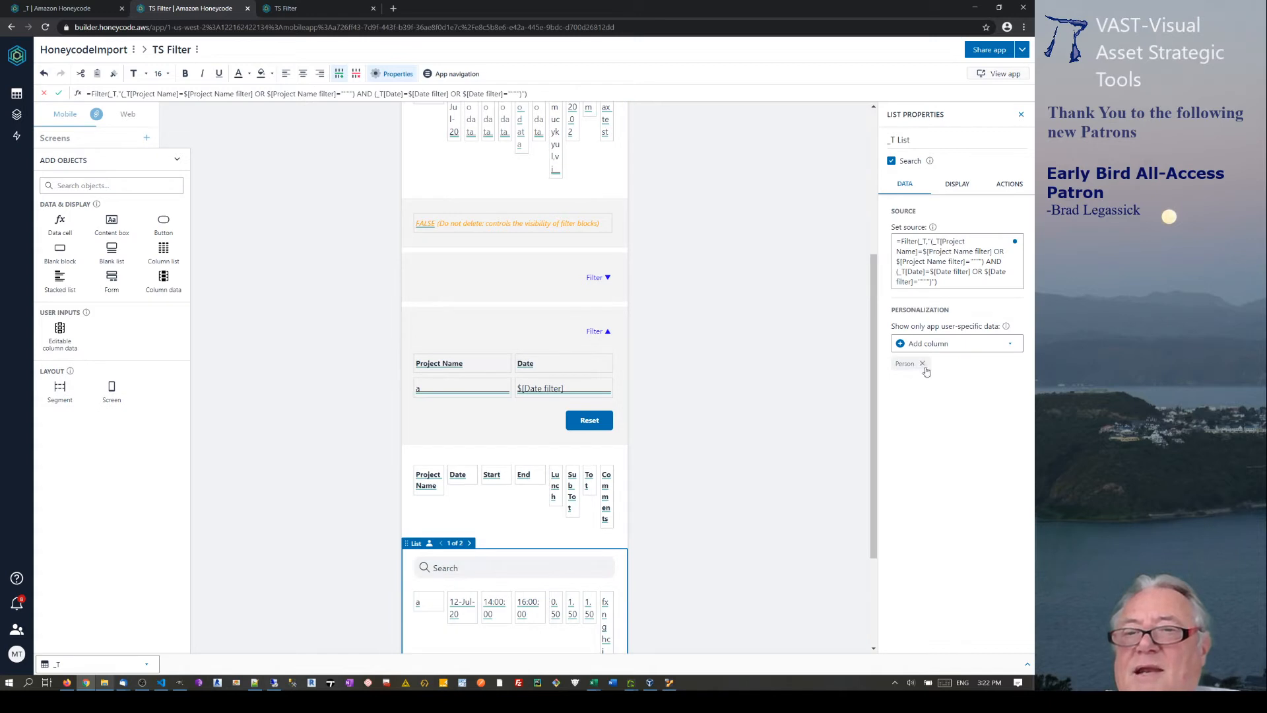
{"action": "left_click", "coordinate": [922, 363]}
{"action": "left_click", "coordinate": [764, 354]}
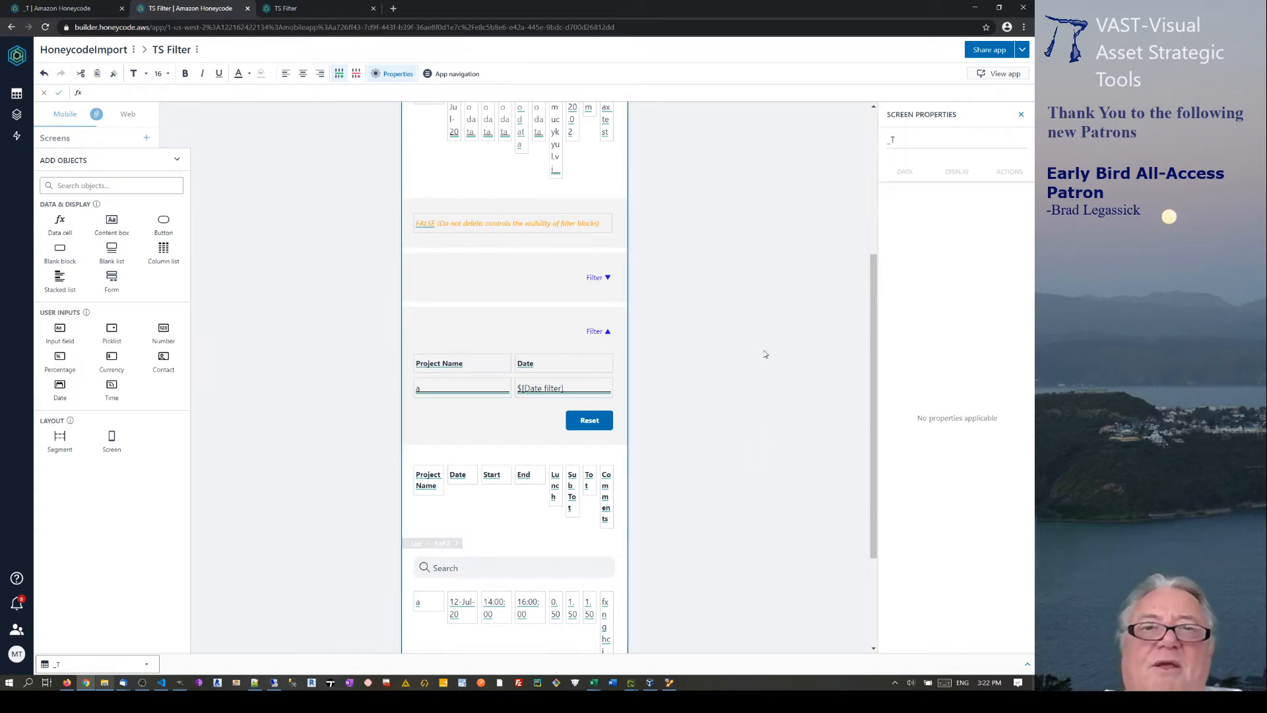
{"action": "left_click", "coordinate": [304, 9]}
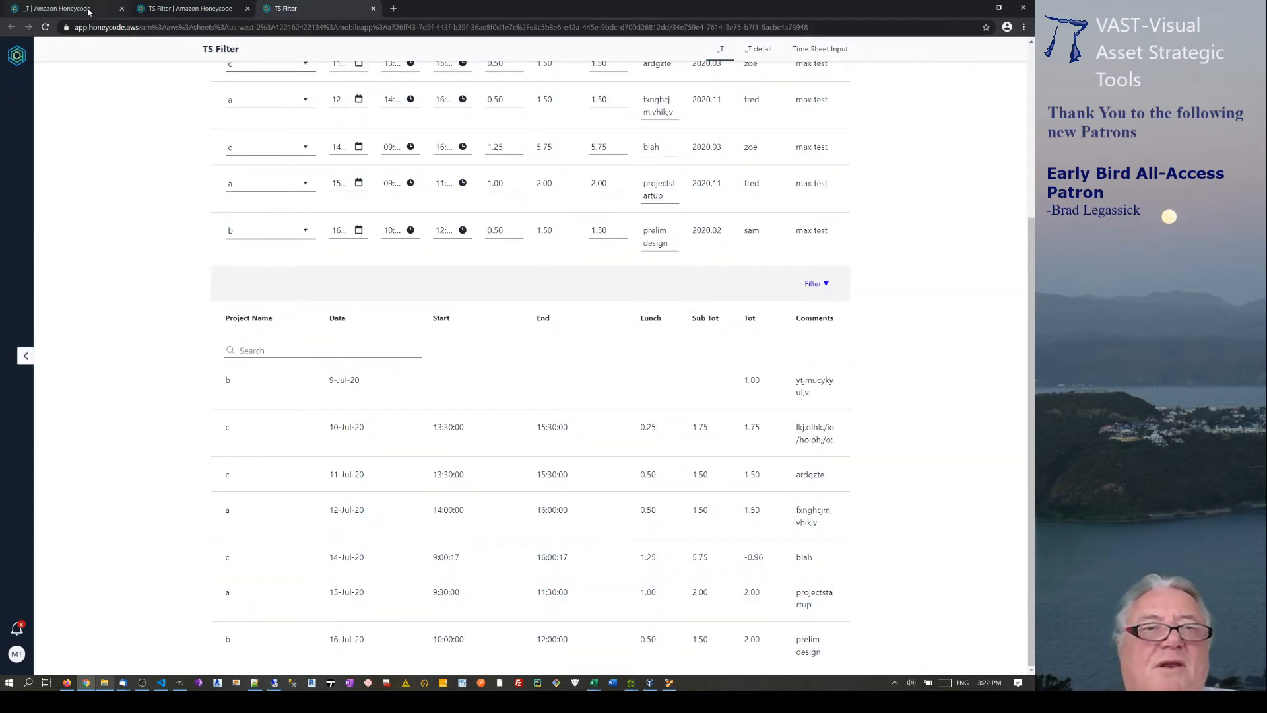
Reload the running app and check that the filtered list now shows all ten timesheet rows.
{"action": "left_click", "coordinate": [48, 27]}
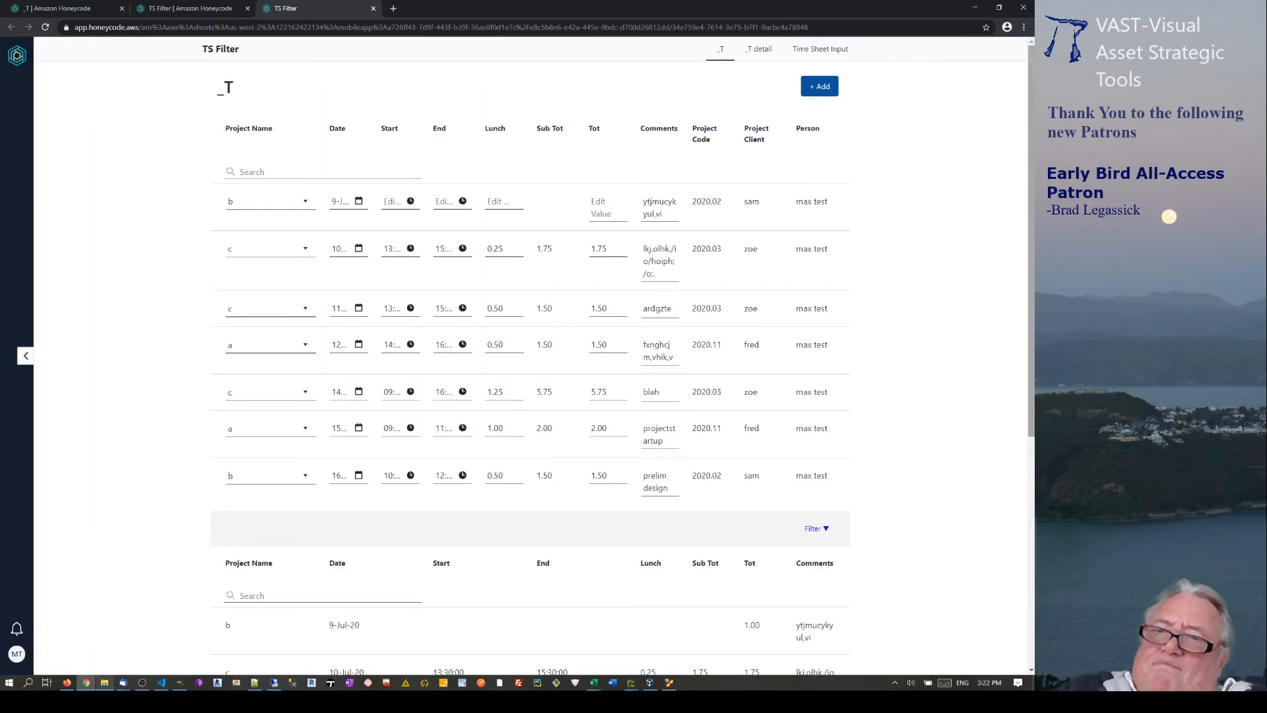
{"action": "scroll", "coordinate": [828, 248], "scroll_direction": "down", "scroll_amount": 5}
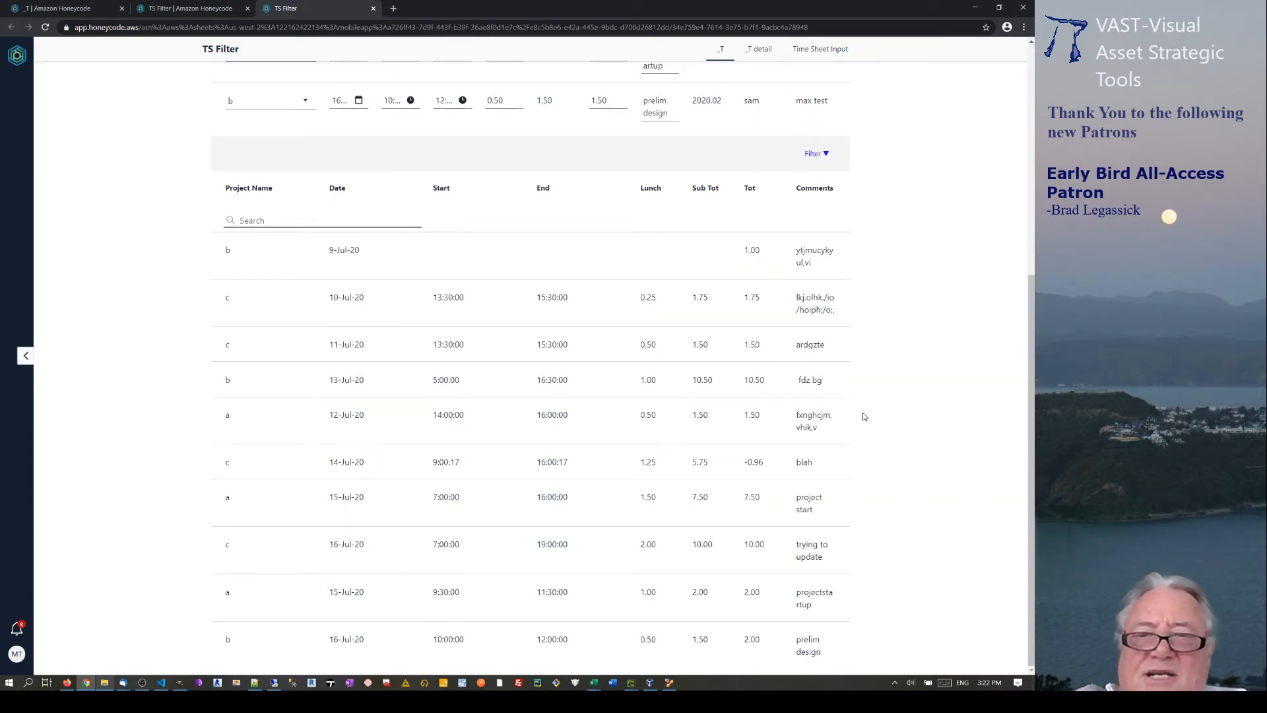
{"action": "scroll", "coordinate": [859, 359], "scroll_direction": "up", "scroll_amount": 5}
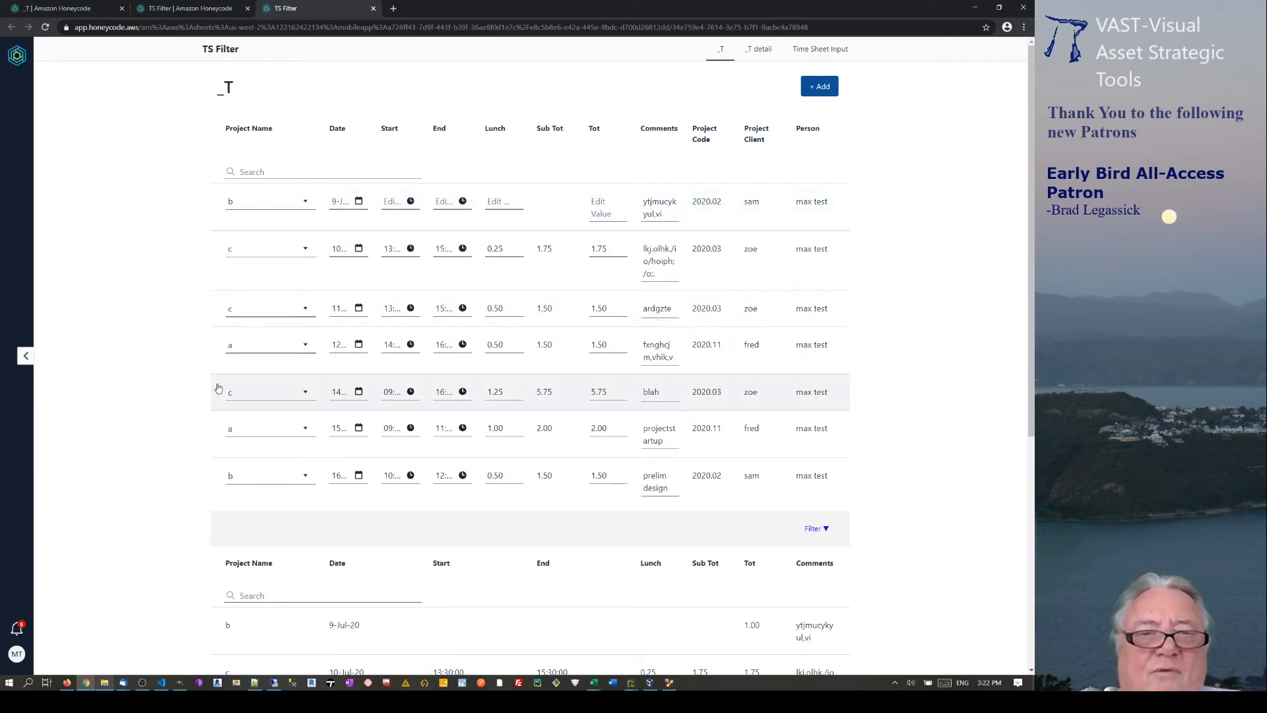
{"action": "scroll", "coordinate": [196, 307], "scroll_direction": "down", "scroll_amount": 5}
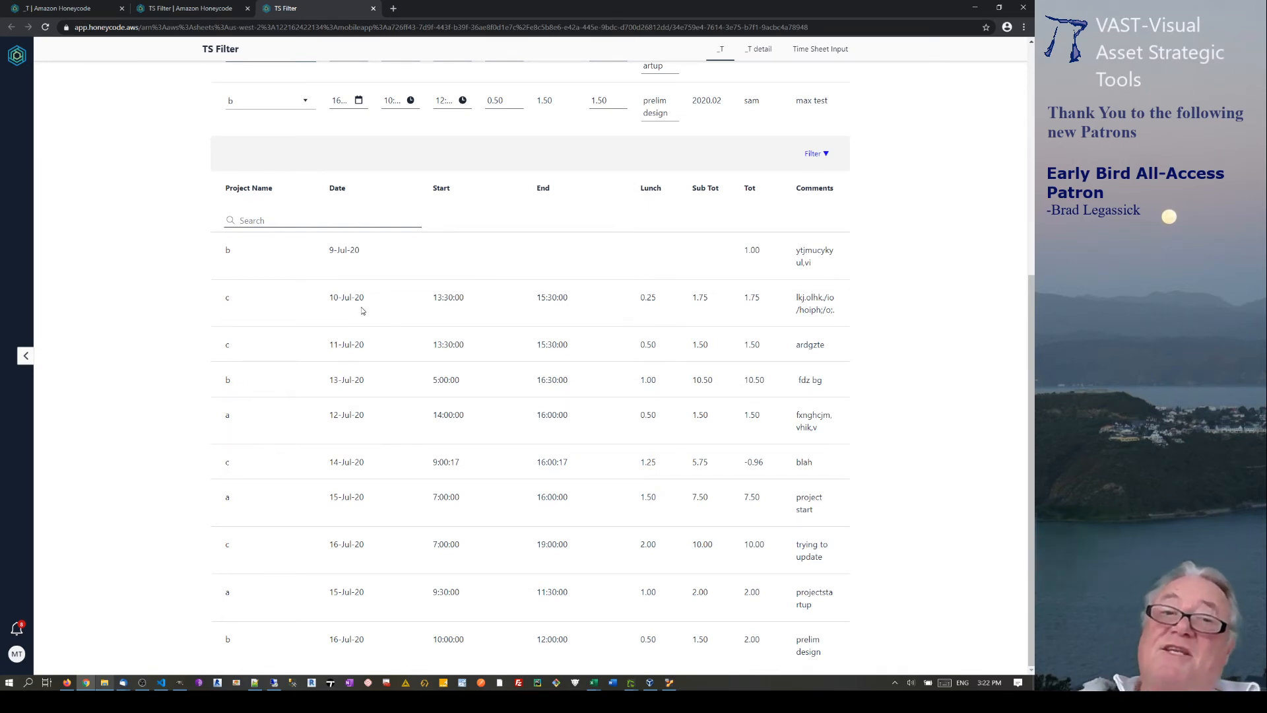
Filter the list to project a and date 15-jul-20, leaving two 15-Jul-20 rows.
{"action": "left_click", "coordinate": [816, 153]}
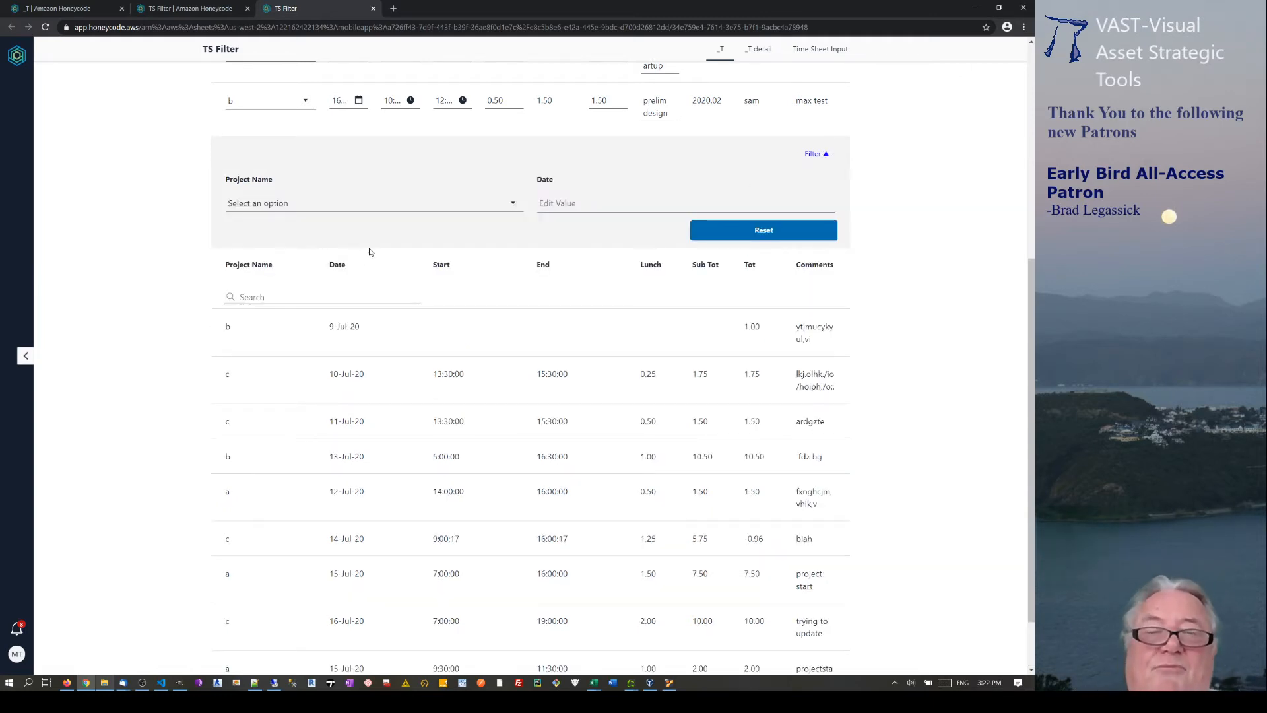
{"action": "left_click", "coordinate": [512, 203]}
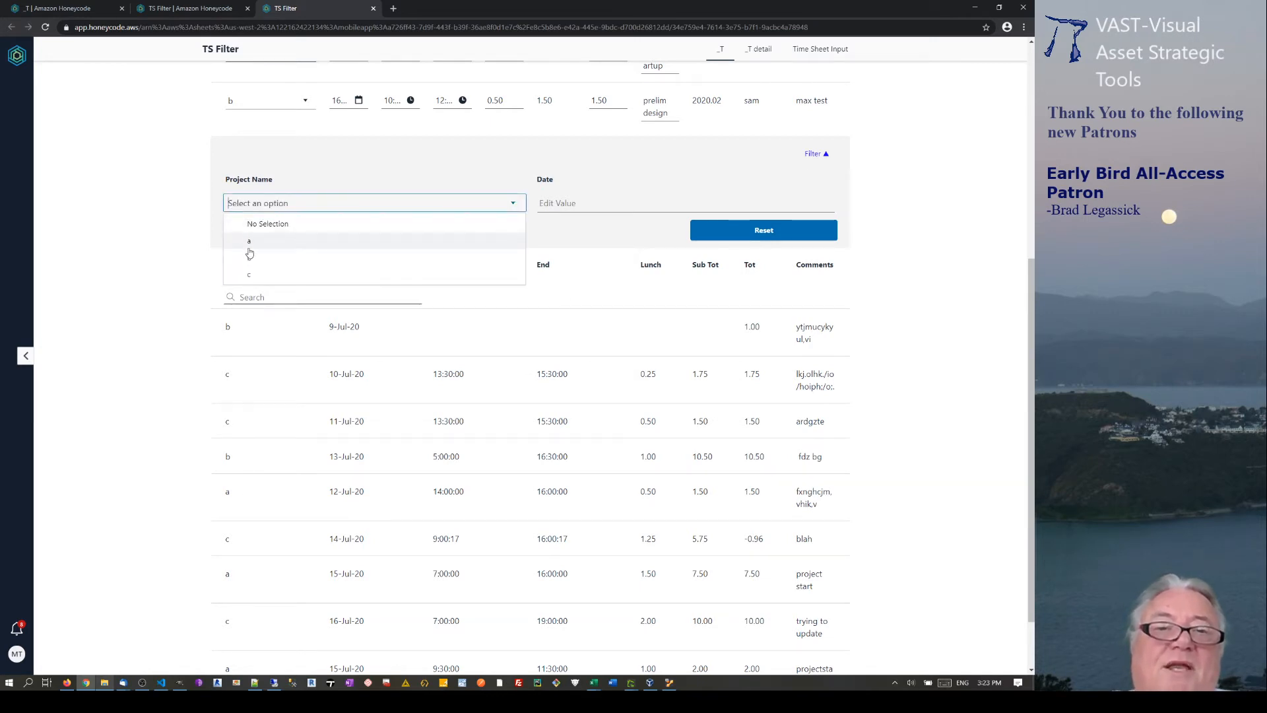
{"action": "left_click", "coordinate": [250, 258]}
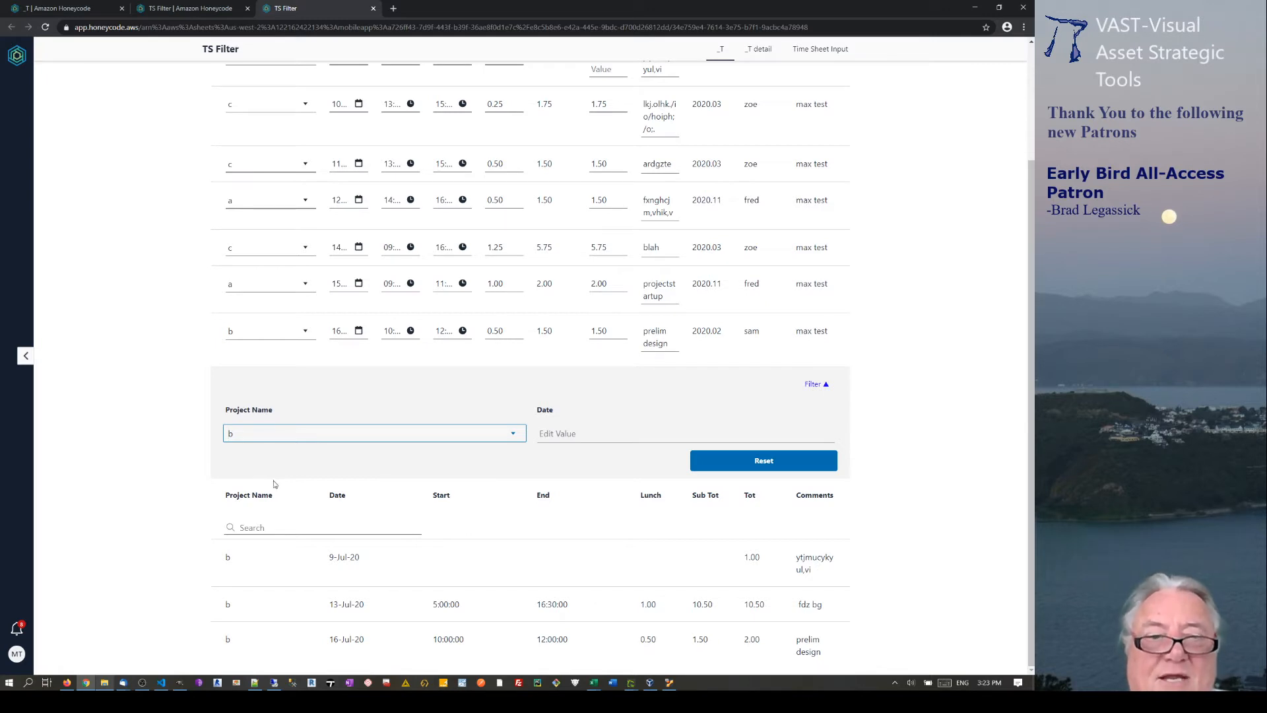
{"action": "left_click", "coordinate": [481, 436]}
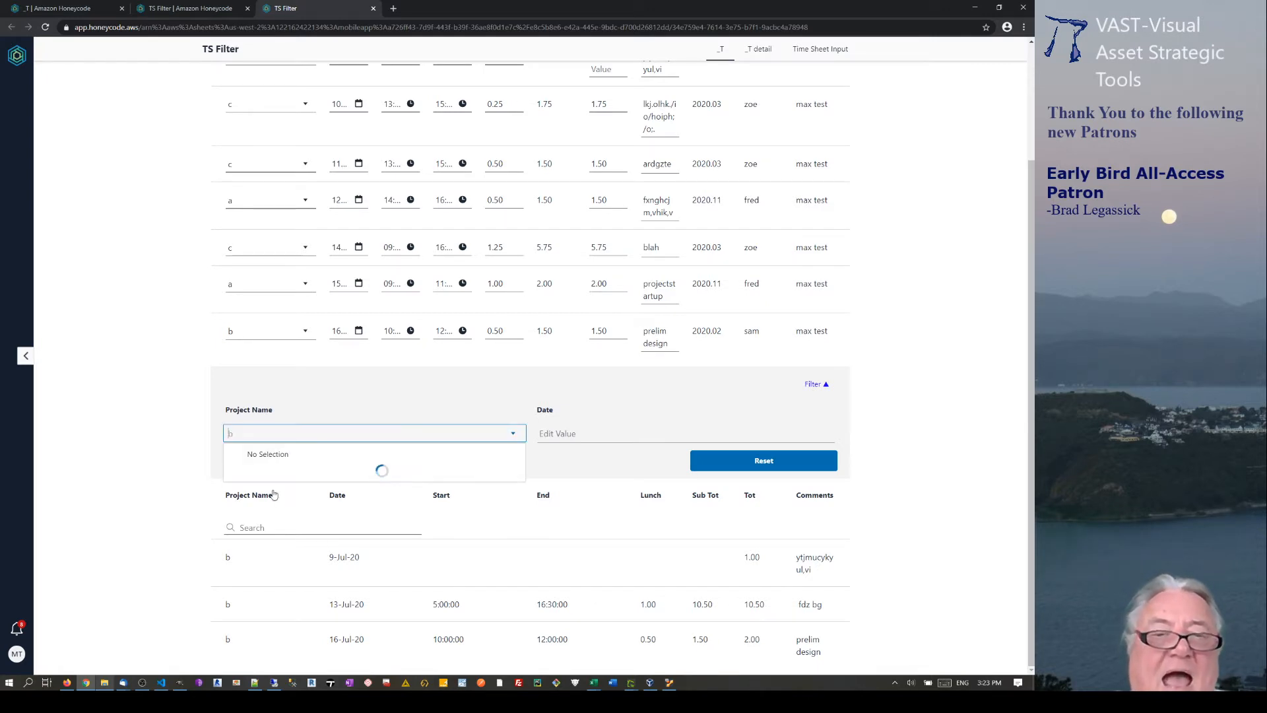
{"action": "left_click", "coordinate": [250, 472]}
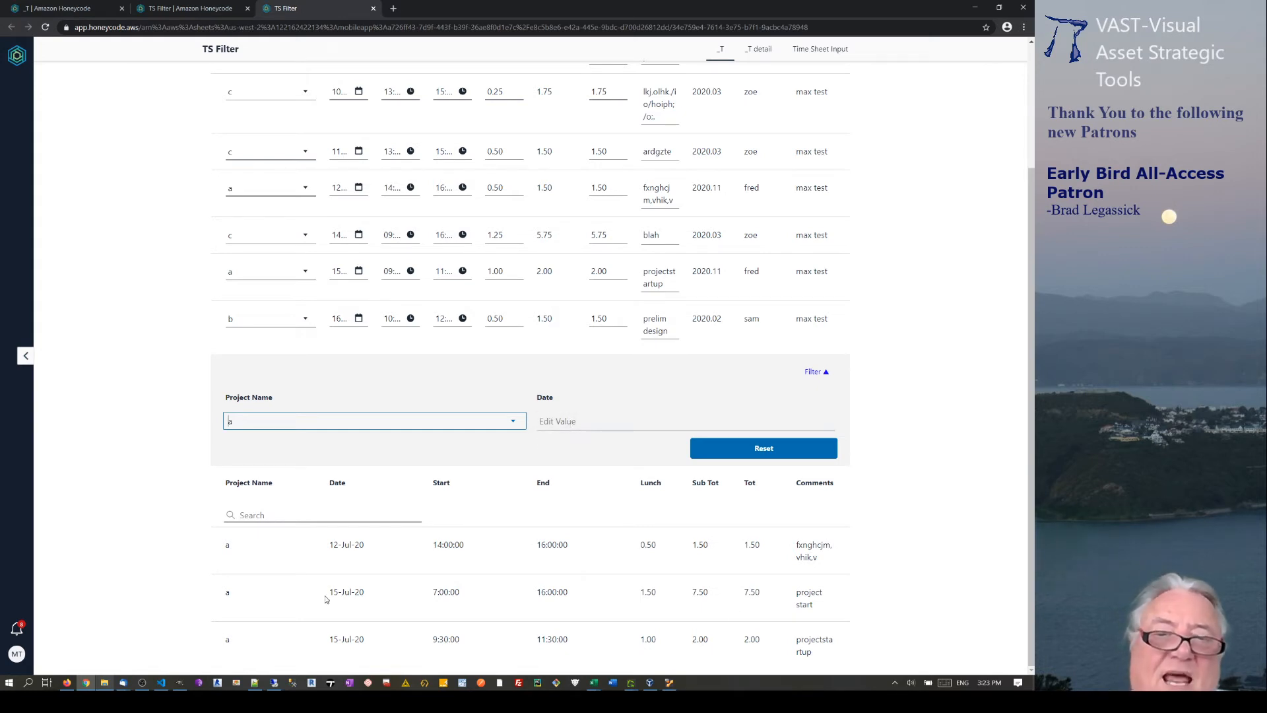
{"action": "left_click", "coordinate": [599, 420]}
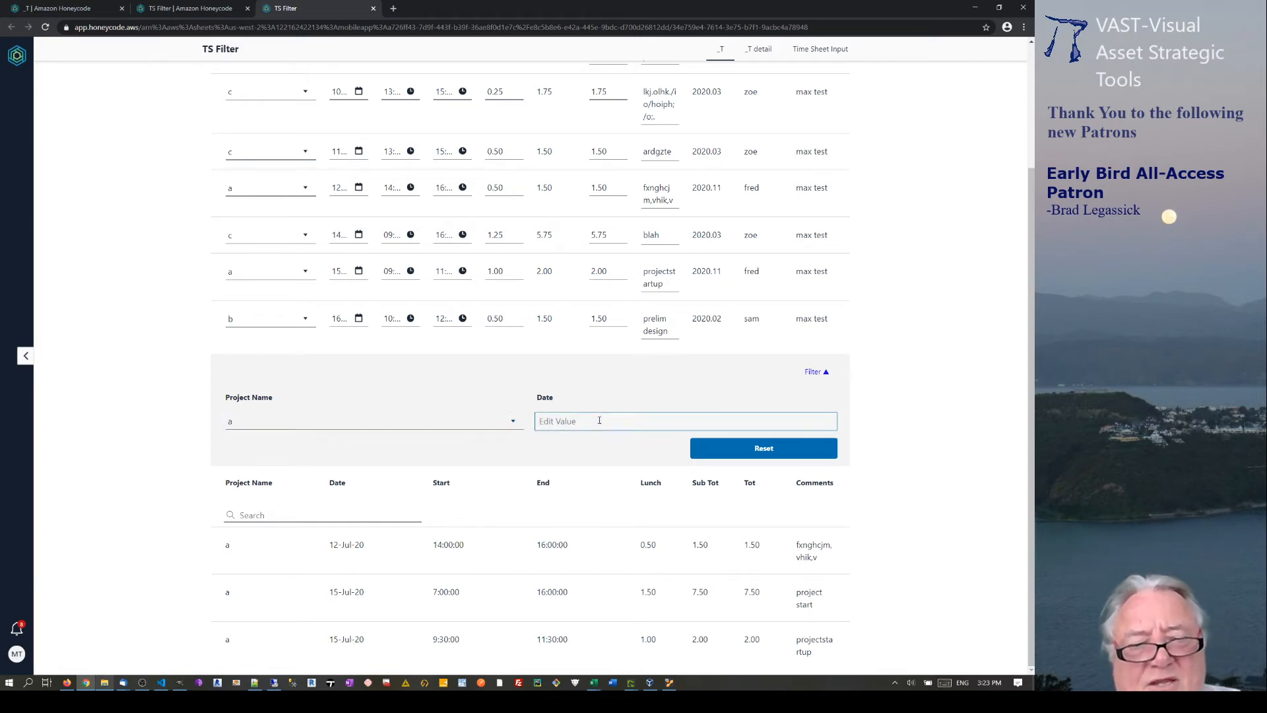
{"action": "type", "text": "15"}
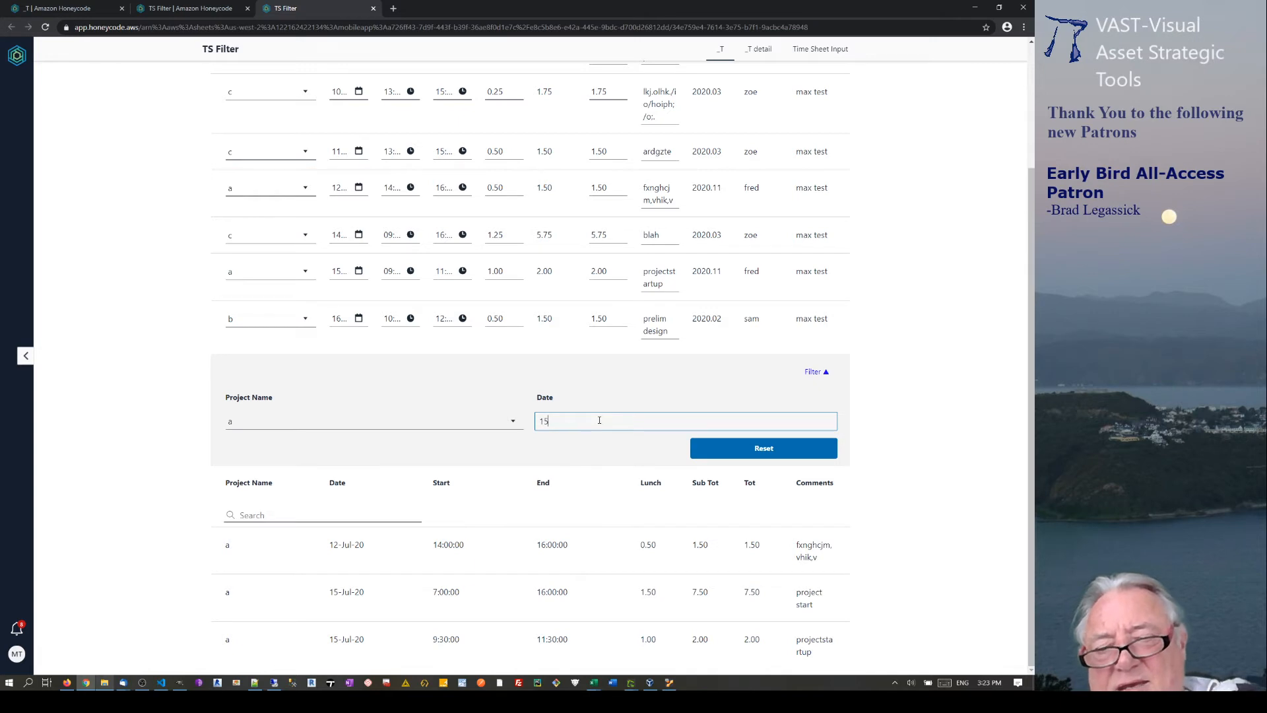
{"action": "type", "text": "-jul-"}
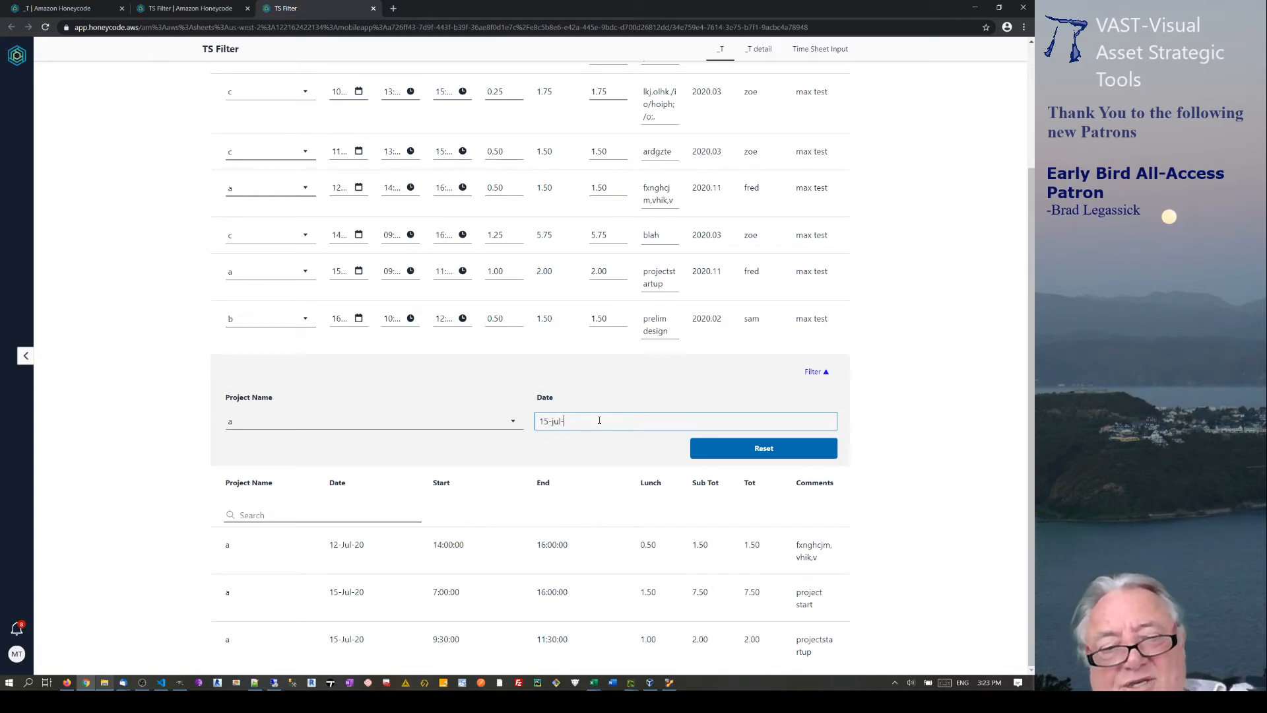
{"action": "type", "text": "20"}
{"action": "key", "text": "Return"}
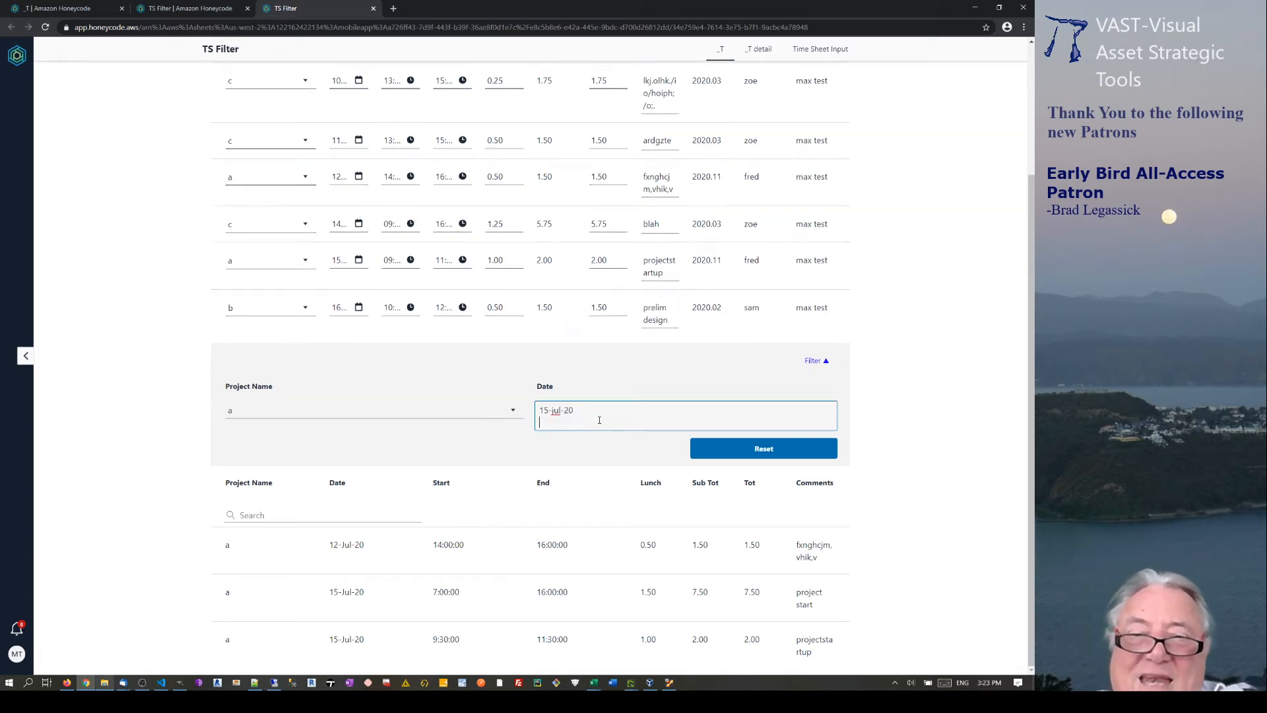
{"action": "key", "text": "BackSpace"}
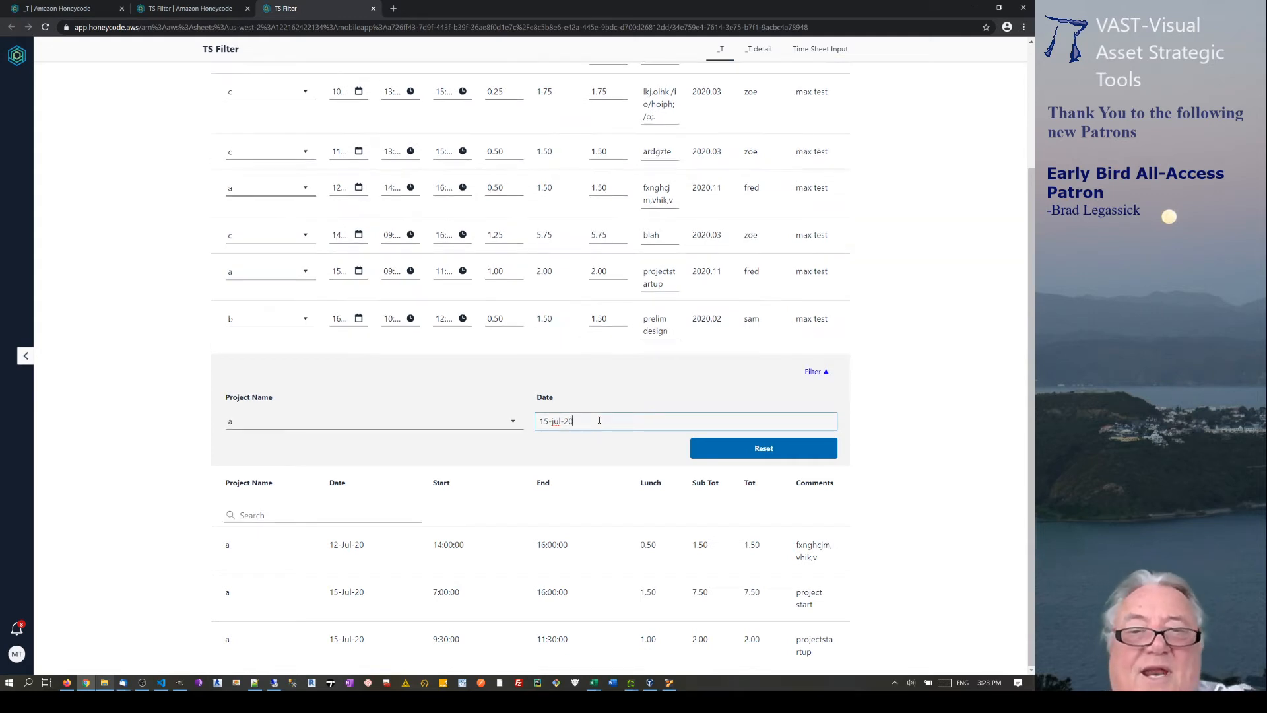
{"action": "left_click", "coordinate": [648, 386]}
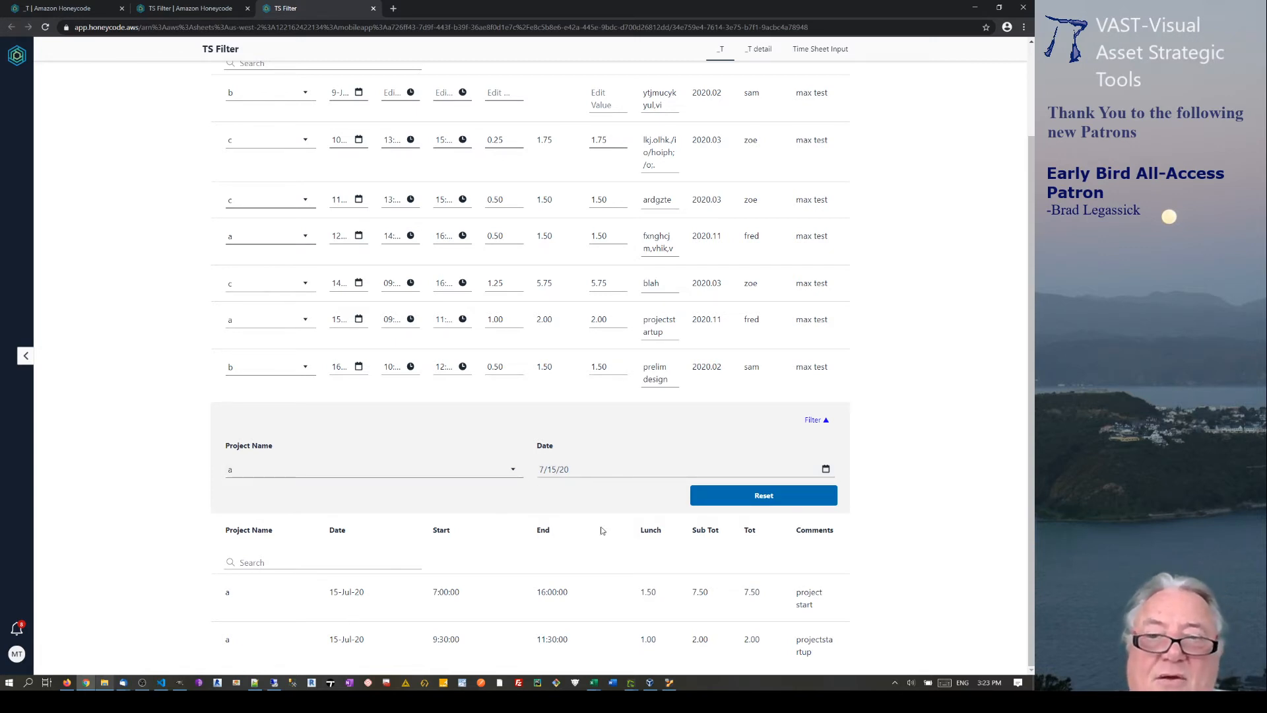
Clear the project filter, set the date filter to 13 July 2020, then return to the builder.
{"action": "left_click", "coordinate": [502, 469]}
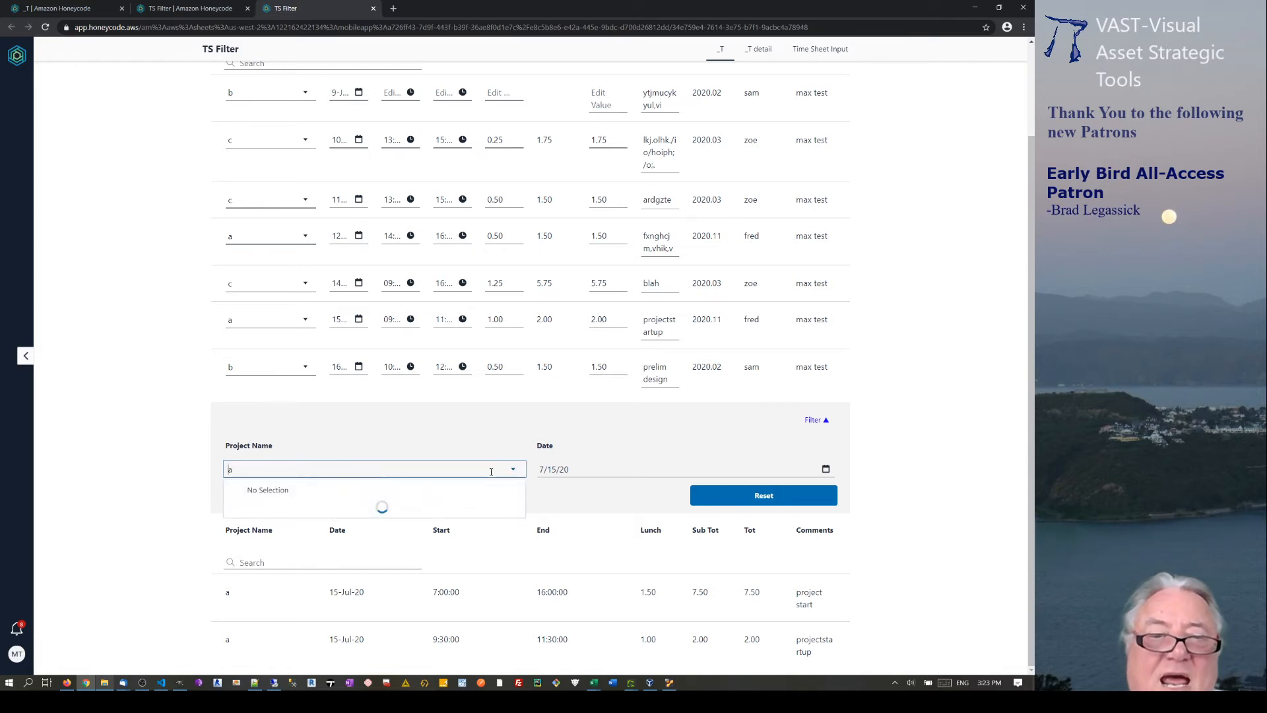
{"action": "left_click", "coordinate": [270, 492]}
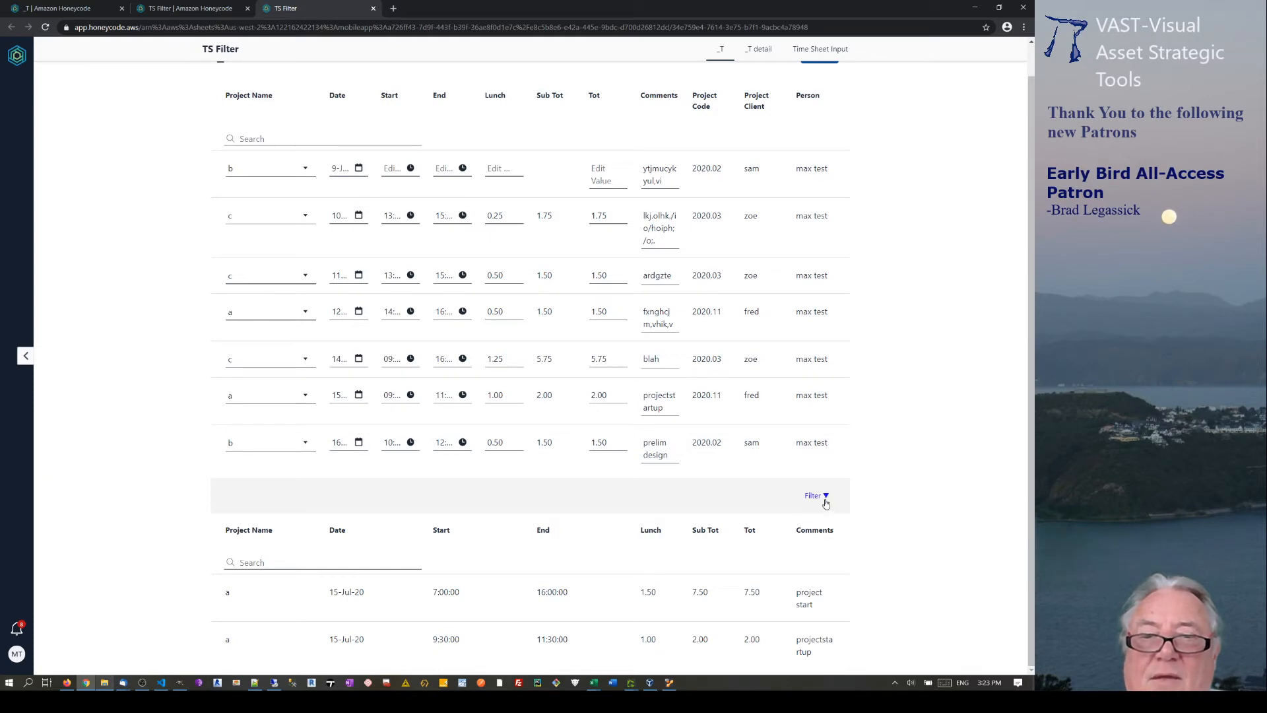
{"action": "left_click", "coordinate": [816, 495]}
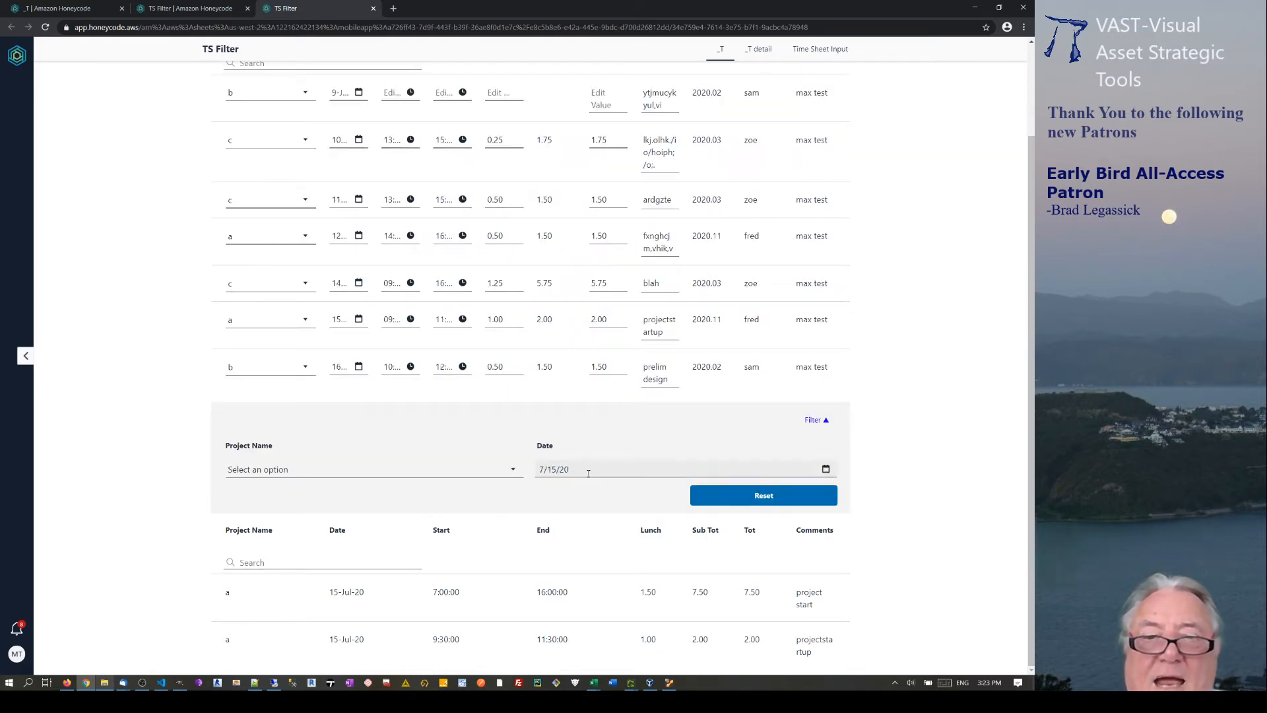
{"action": "left_click", "coordinate": [826, 469]}
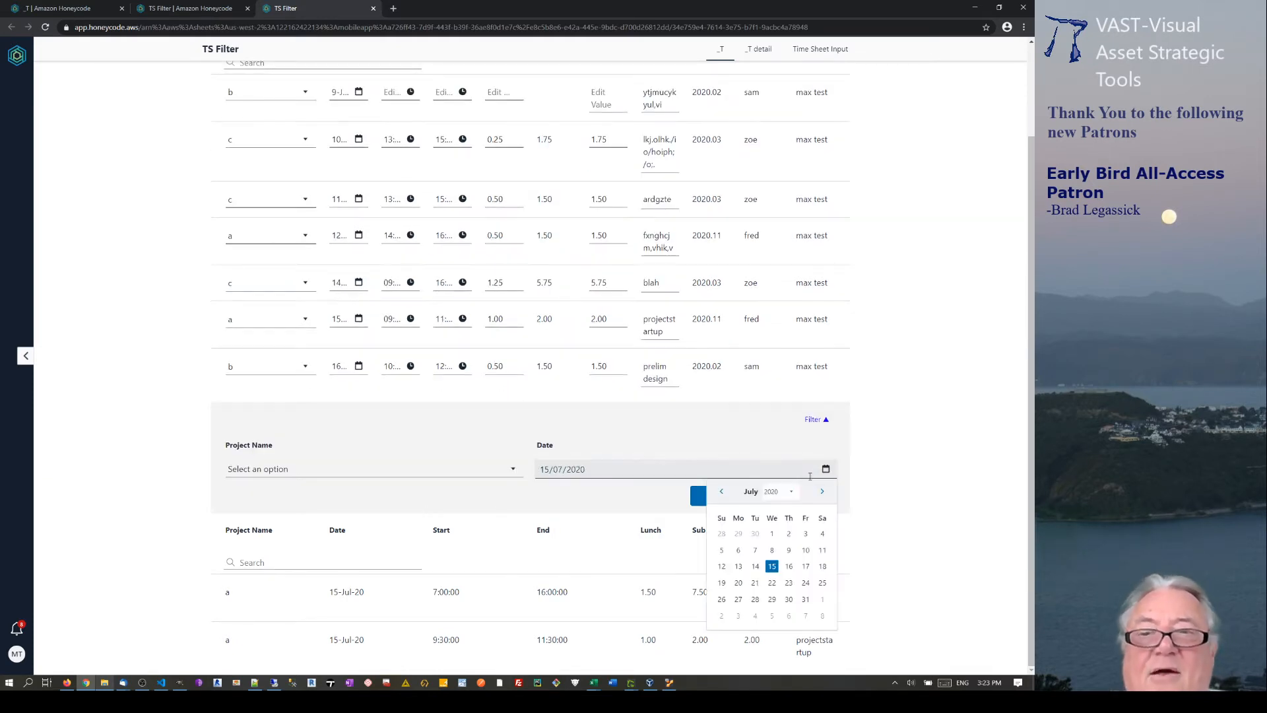
{"action": "left_click", "coordinate": [735, 567]}
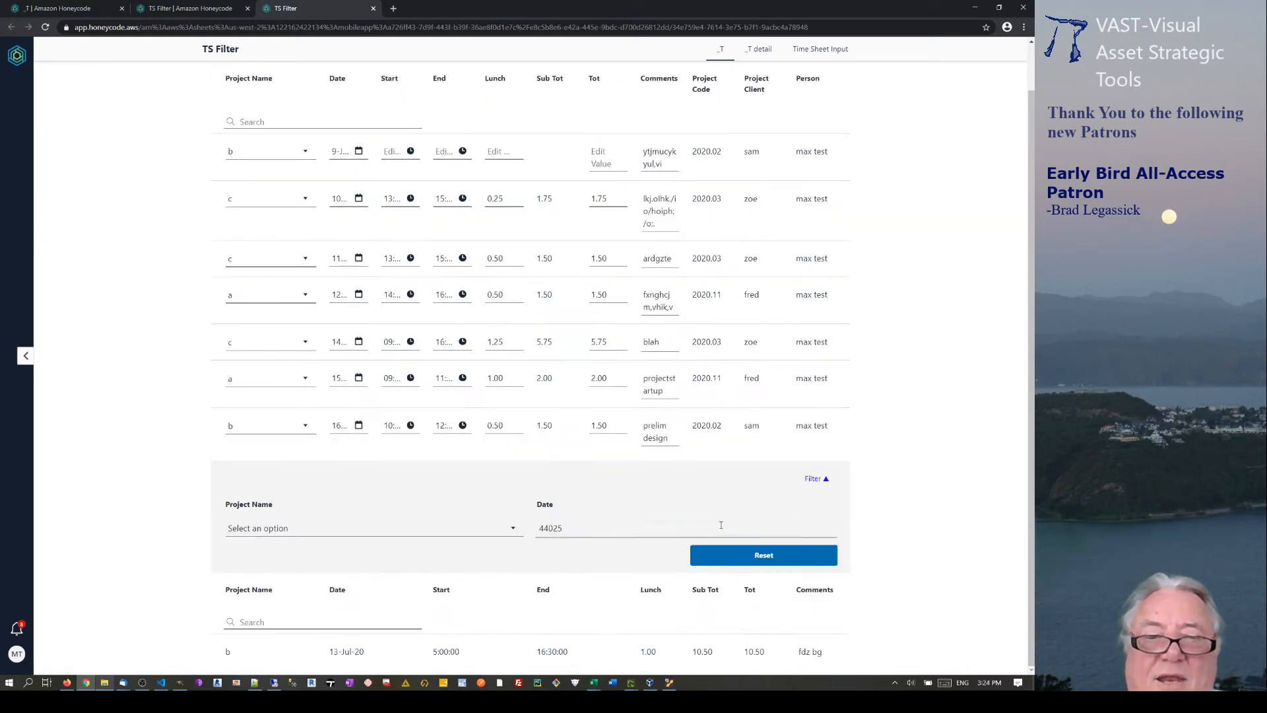
{"action": "left_click_drag", "start_coordinate": [566, 528], "coordinate": [533, 531]}
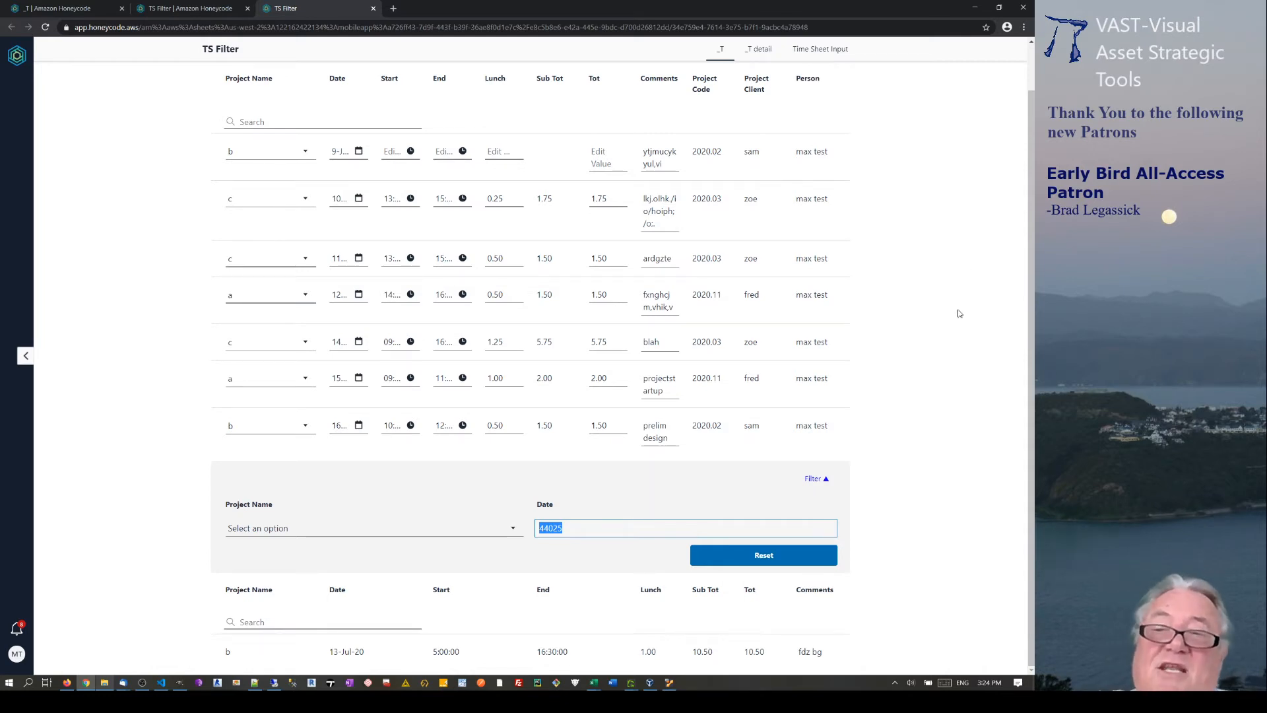
{"action": "left_click", "coordinate": [902, 505]}
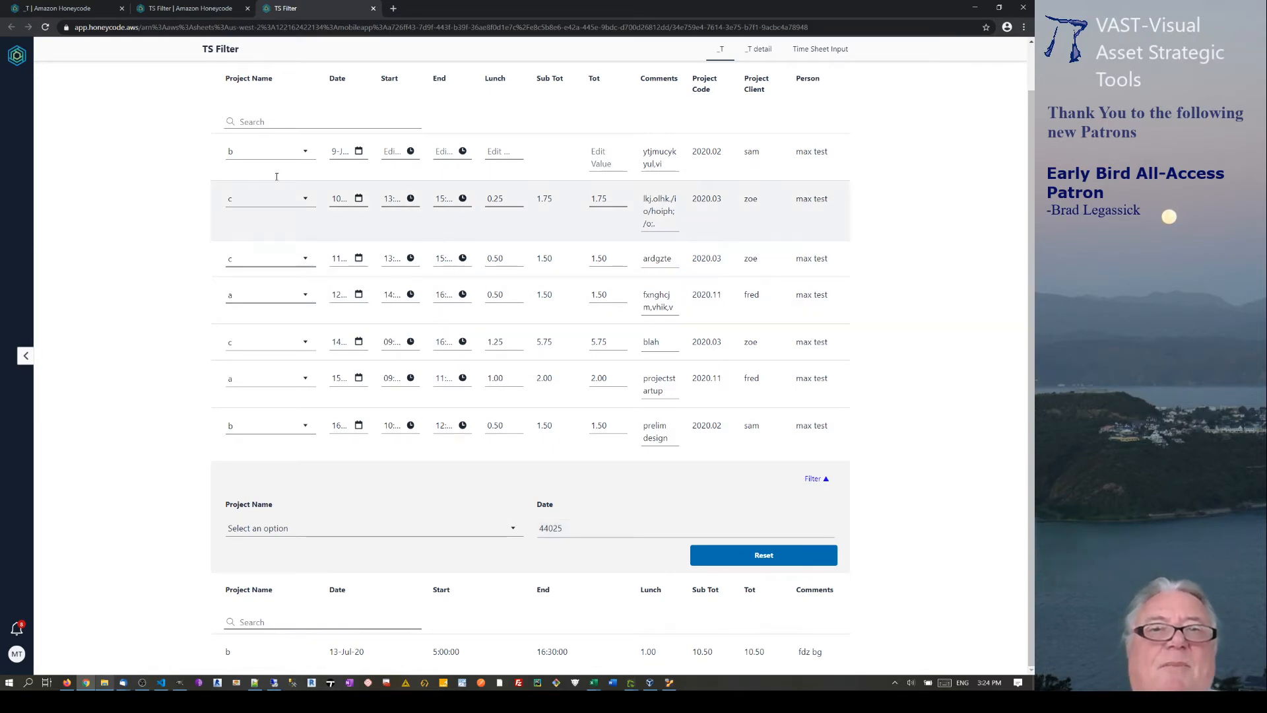
{"action": "left_click", "coordinate": [204, 9]}
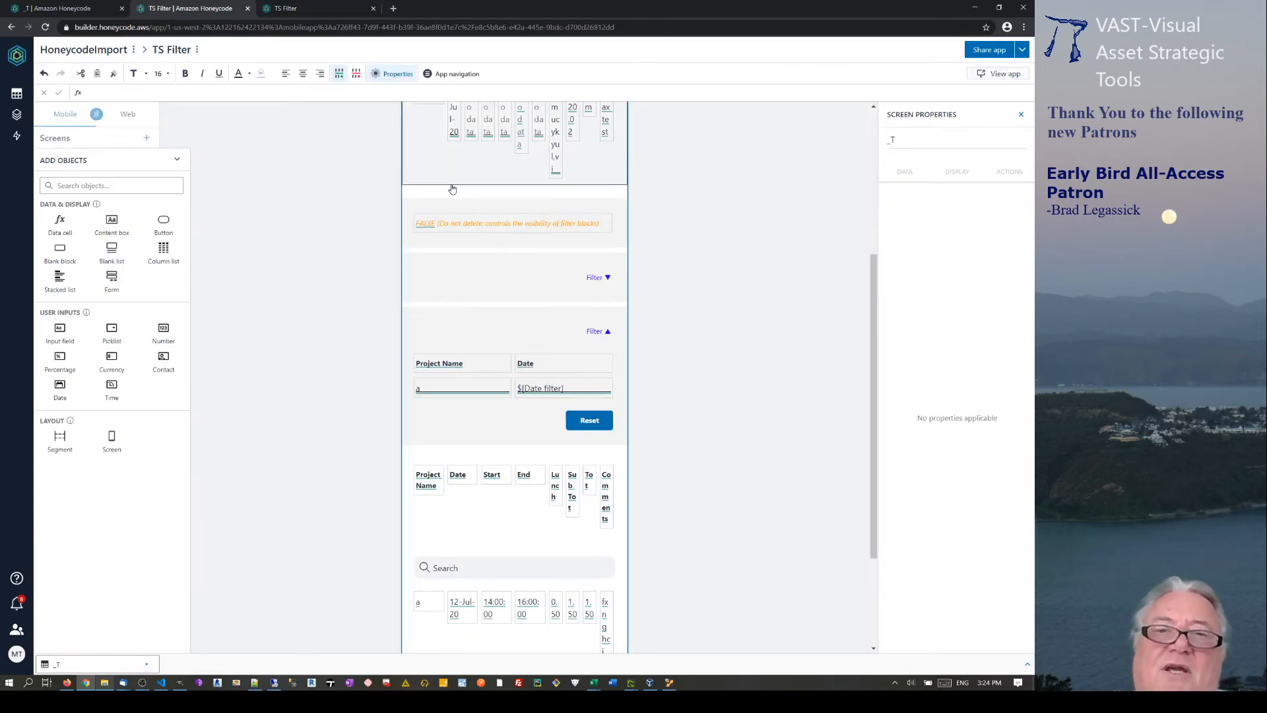
Undo the last three builder changes to remove the added list, then open the _T table.
{"action": "left_click", "coordinate": [424, 196]}
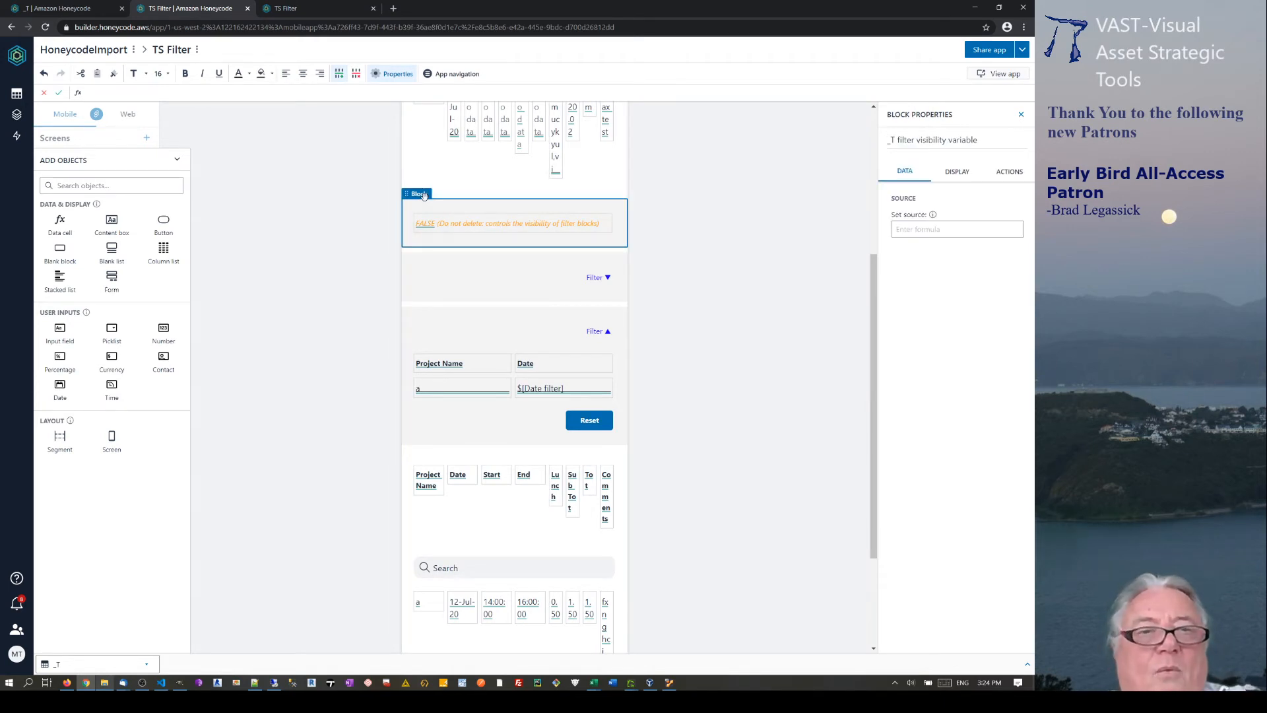
{"action": "left_click", "coordinate": [44, 75]}
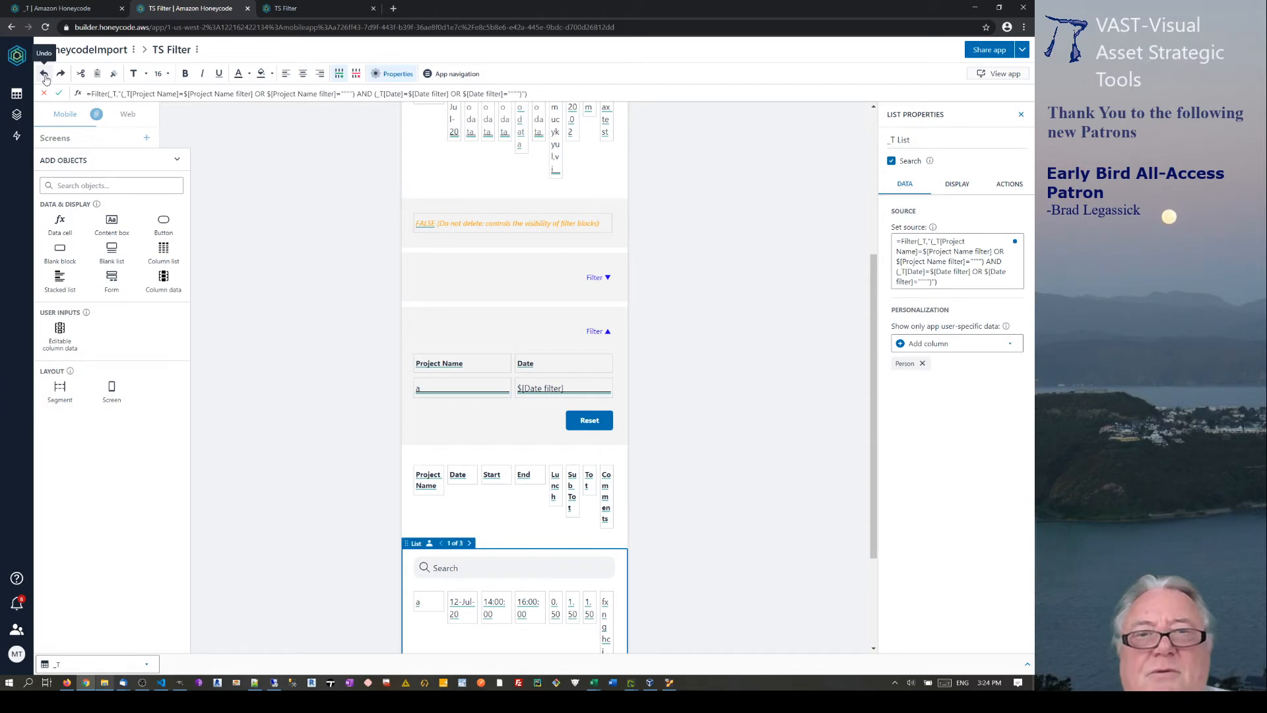
{"action": "left_click", "coordinate": [44, 75]}
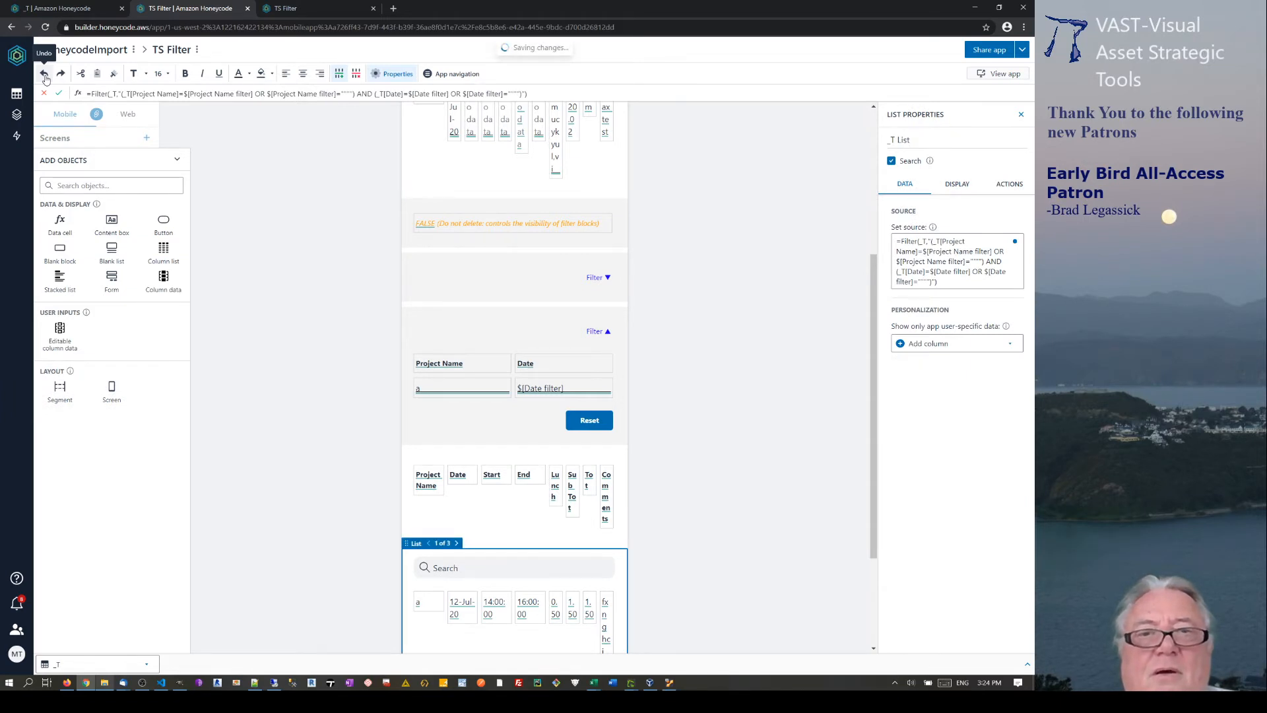
{"action": "left_click", "coordinate": [44, 76]}
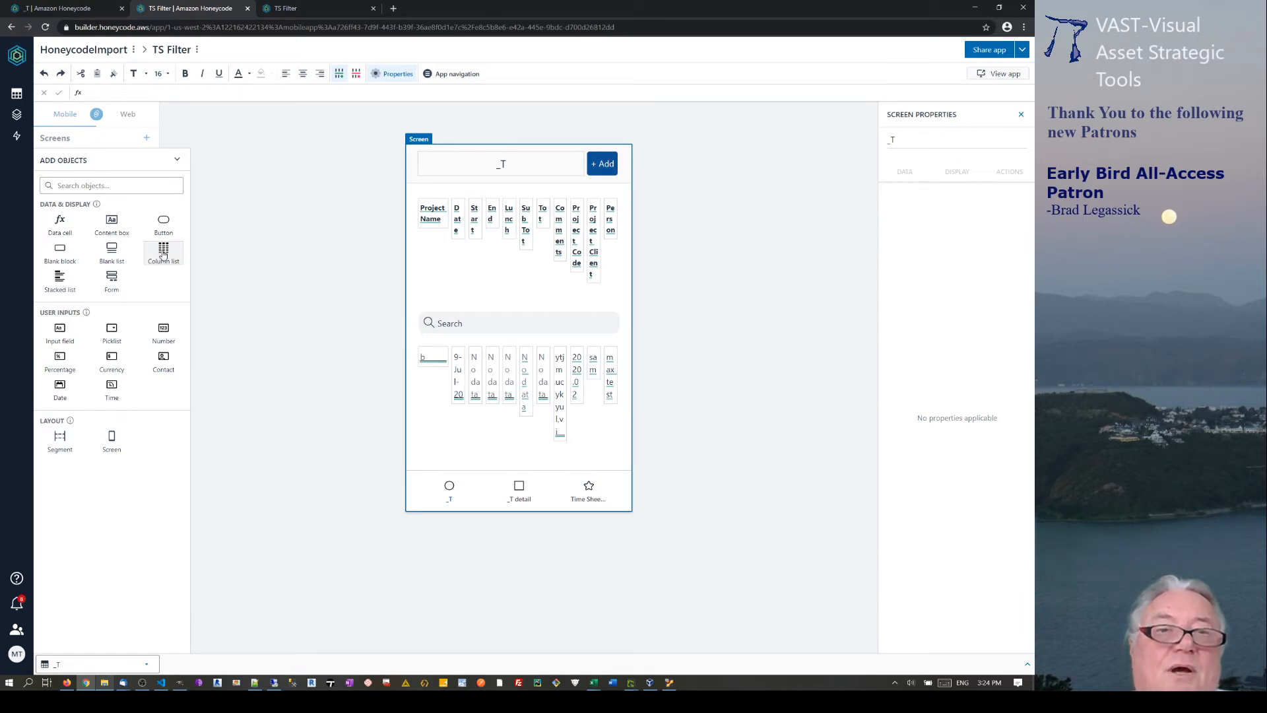
{"action": "left_click", "coordinate": [70, 8]}
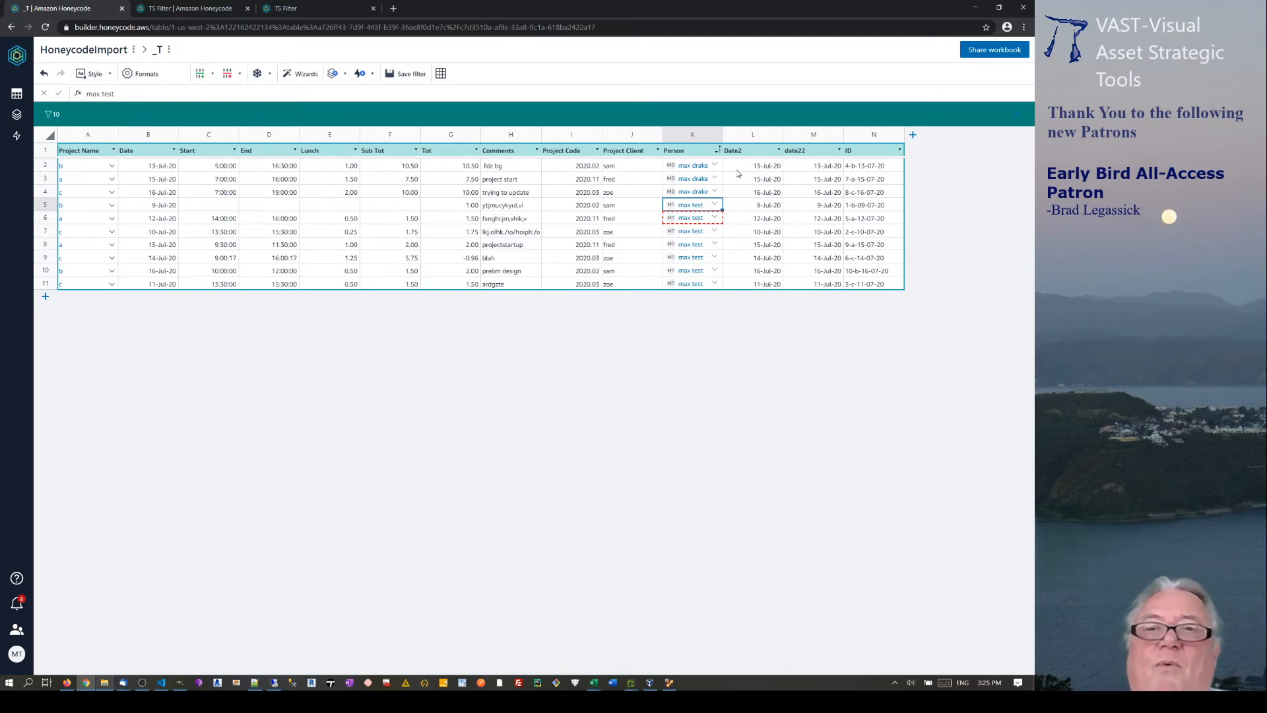
Delete the date22 column from the _T table.
{"action": "left_click", "coordinate": [819, 152]}
{"action": "right_click", "coordinate": [813, 140]}
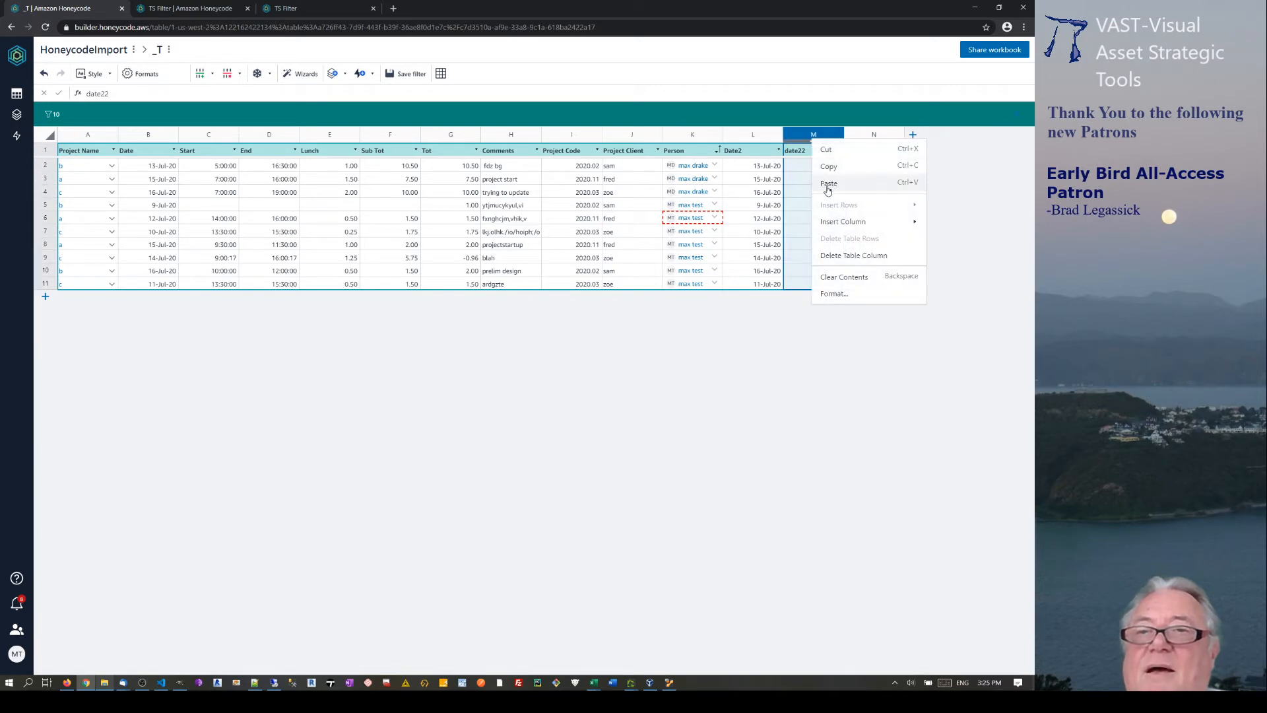
{"action": "left_click", "coordinate": [833, 258]}
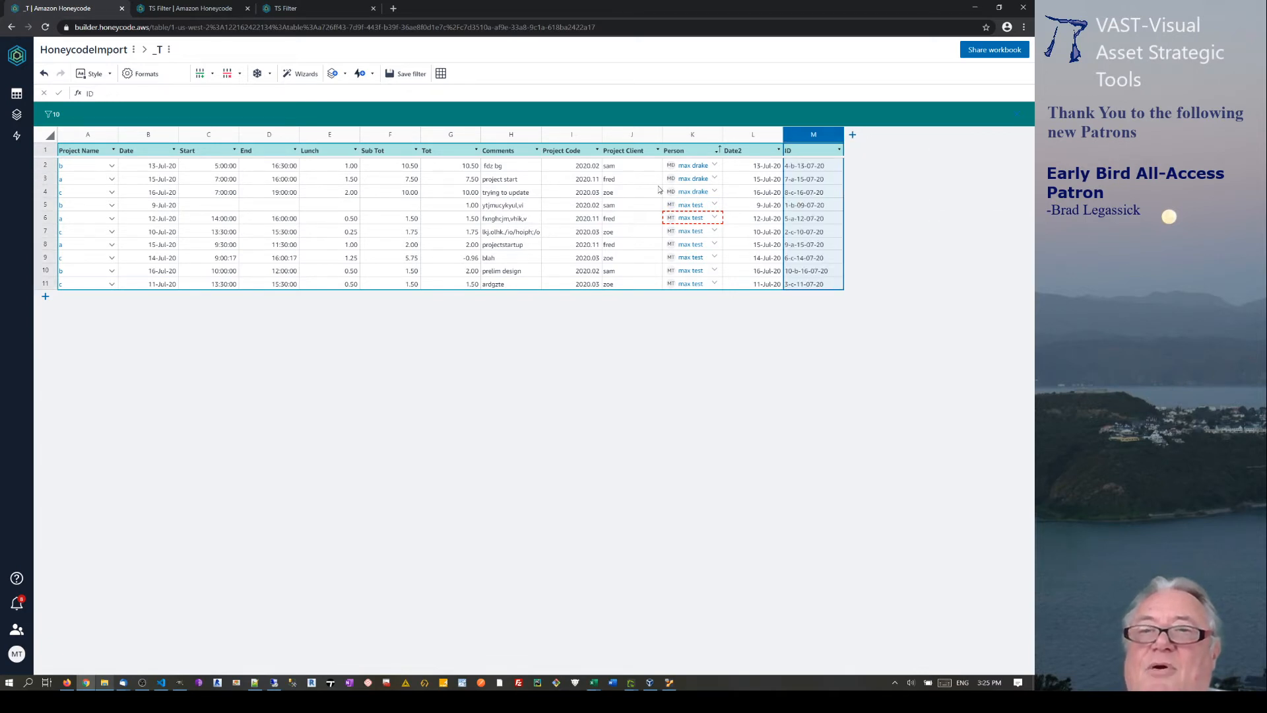
Confirm the Date2 column formula is =[Date] and apply its format settings.
{"action": "left_click", "coordinate": [751, 136]}
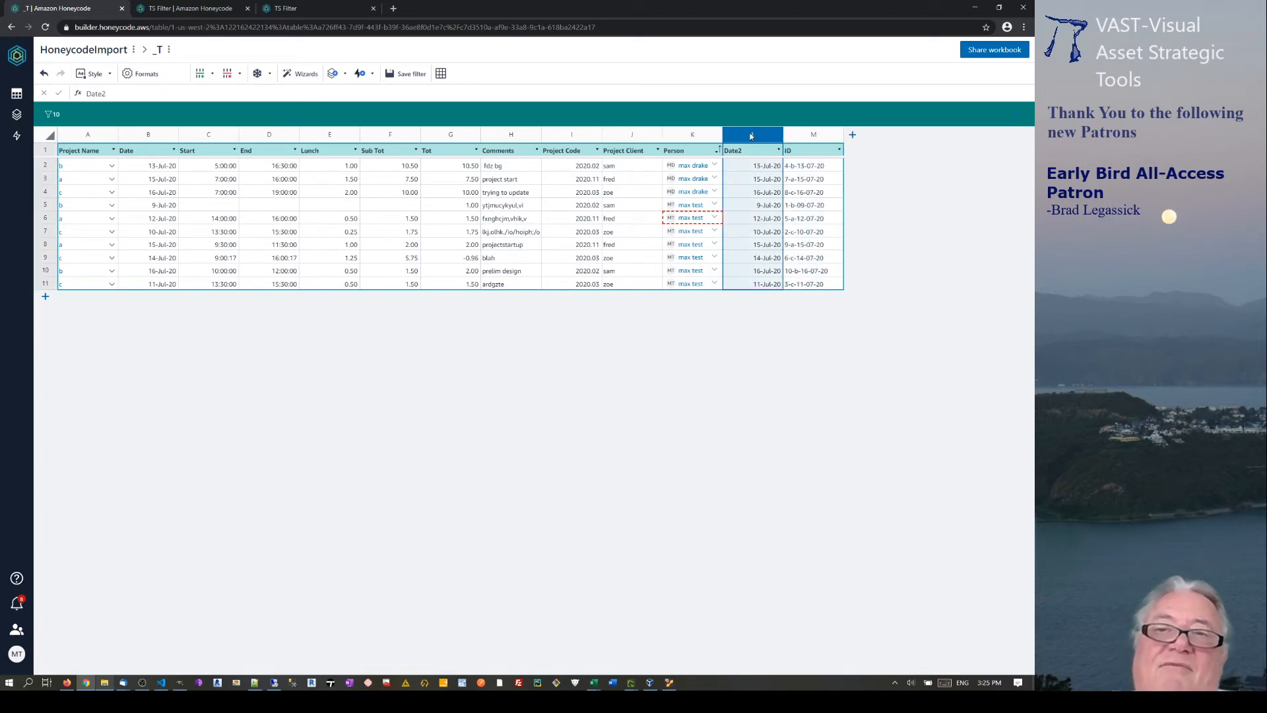
{"action": "left_click", "coordinate": [748, 168]}
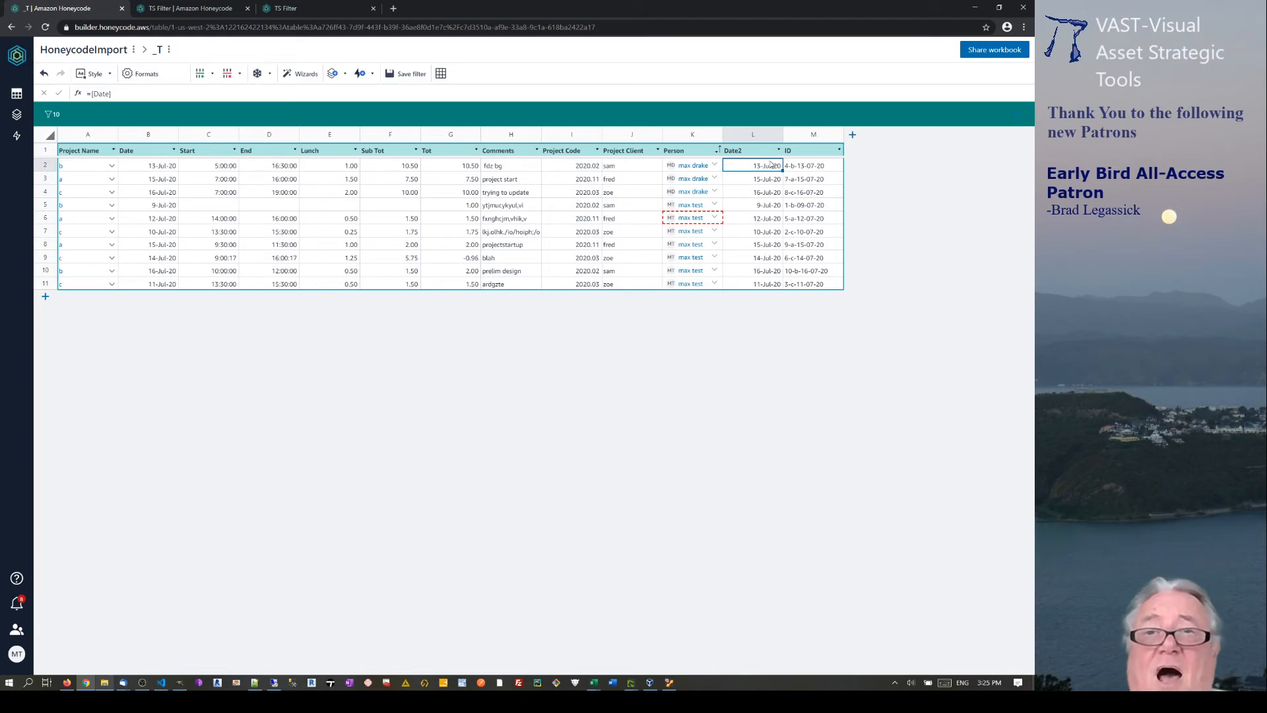
{"action": "left_click", "coordinate": [765, 139]}
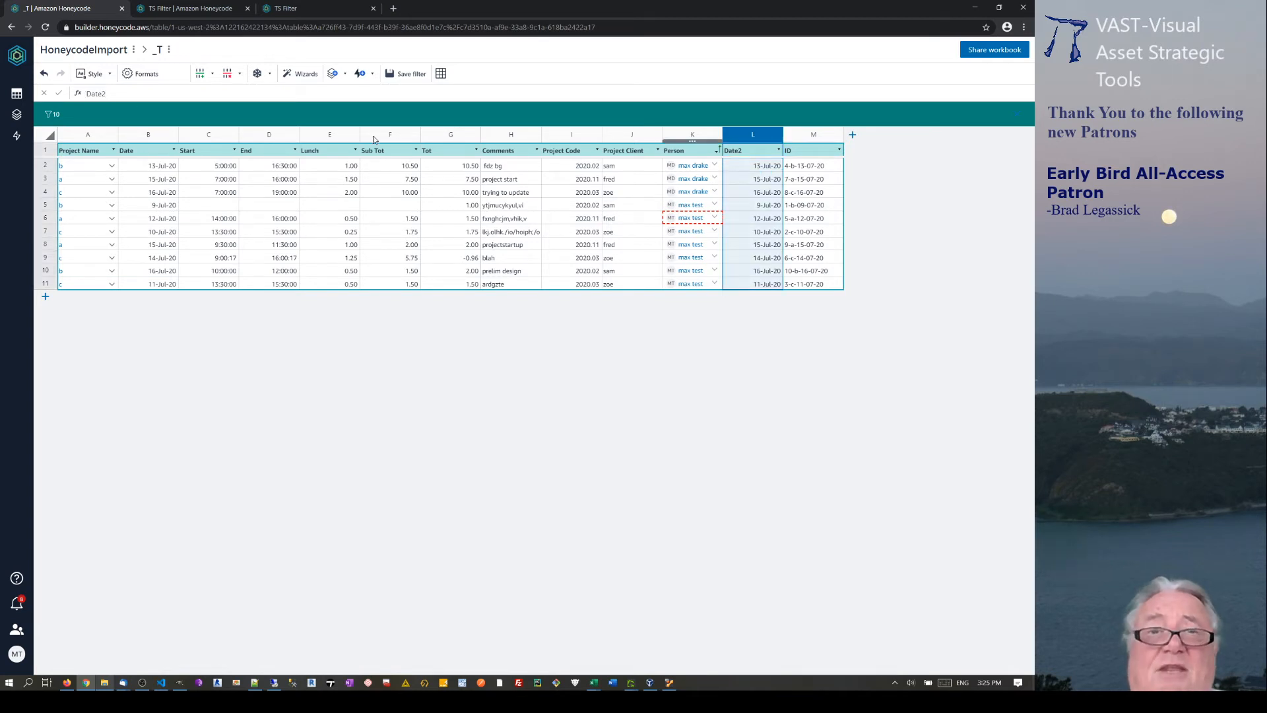
{"action": "left_click", "coordinate": [145, 74]}
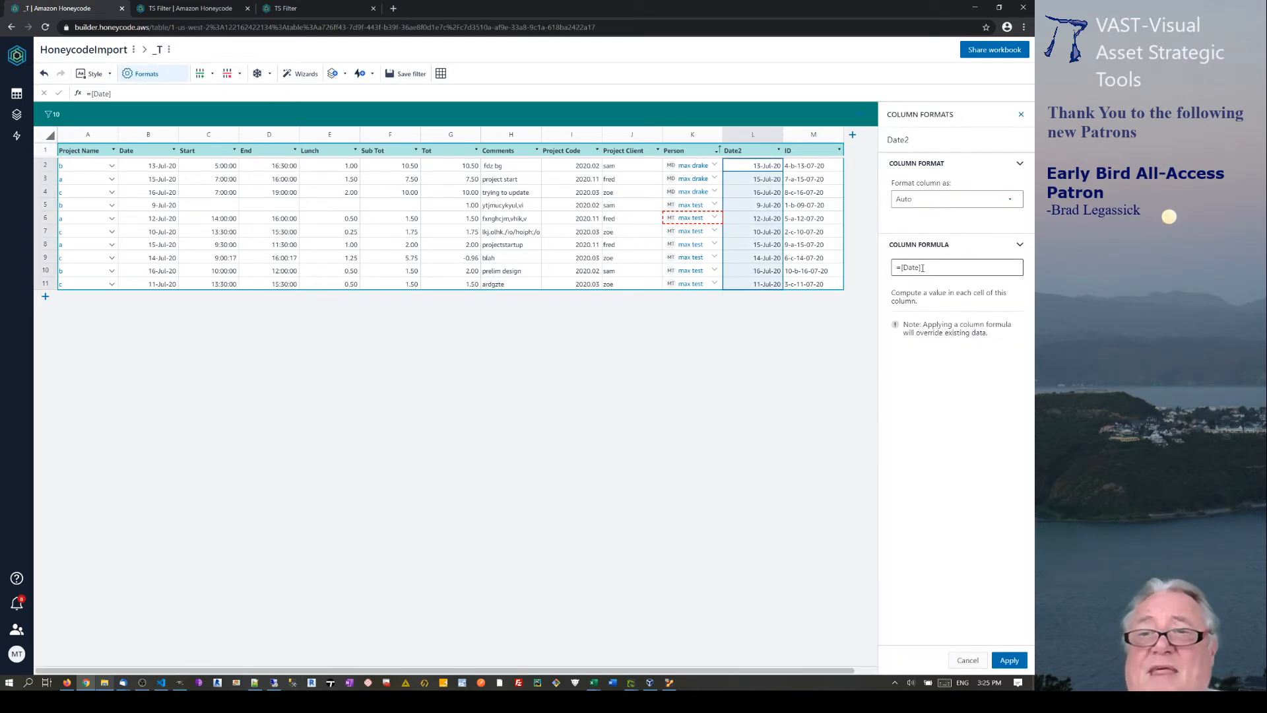
{"action": "left_click", "coordinate": [1008, 660]}
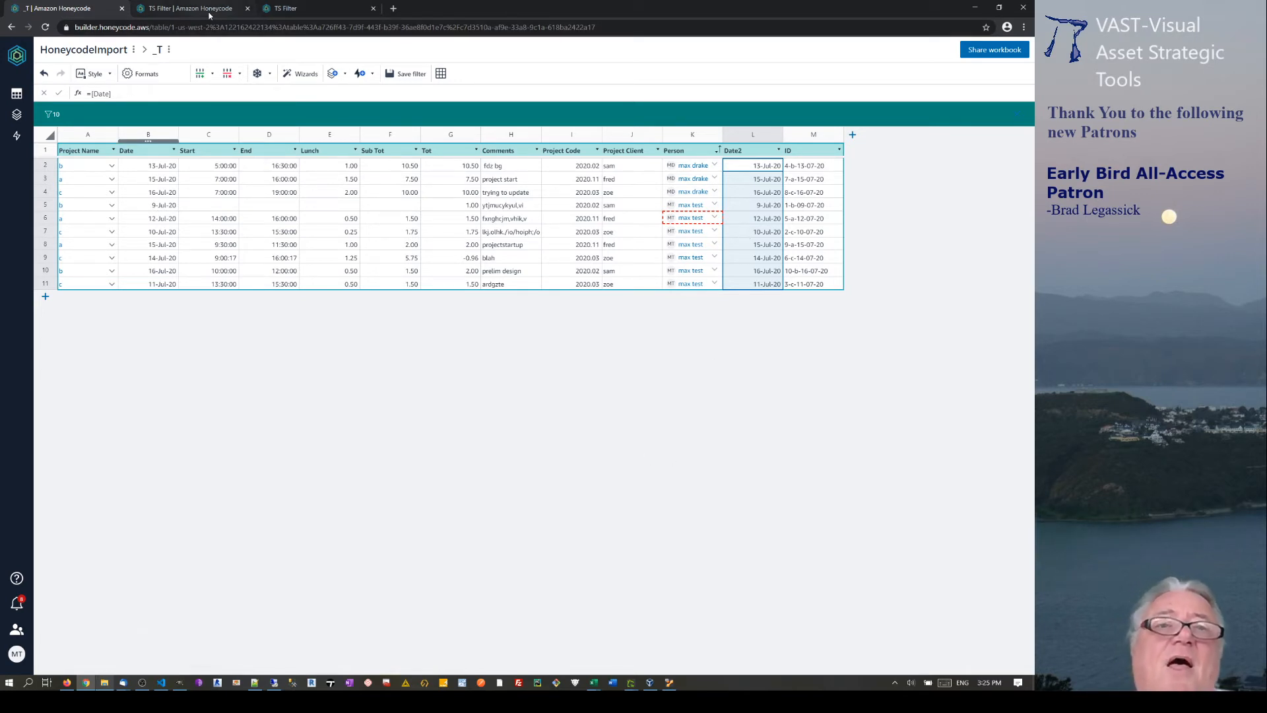
In the TS Filter builder, open the Insert column list dialog sourcing the _T table.
{"action": "left_click", "coordinate": [190, 8]}
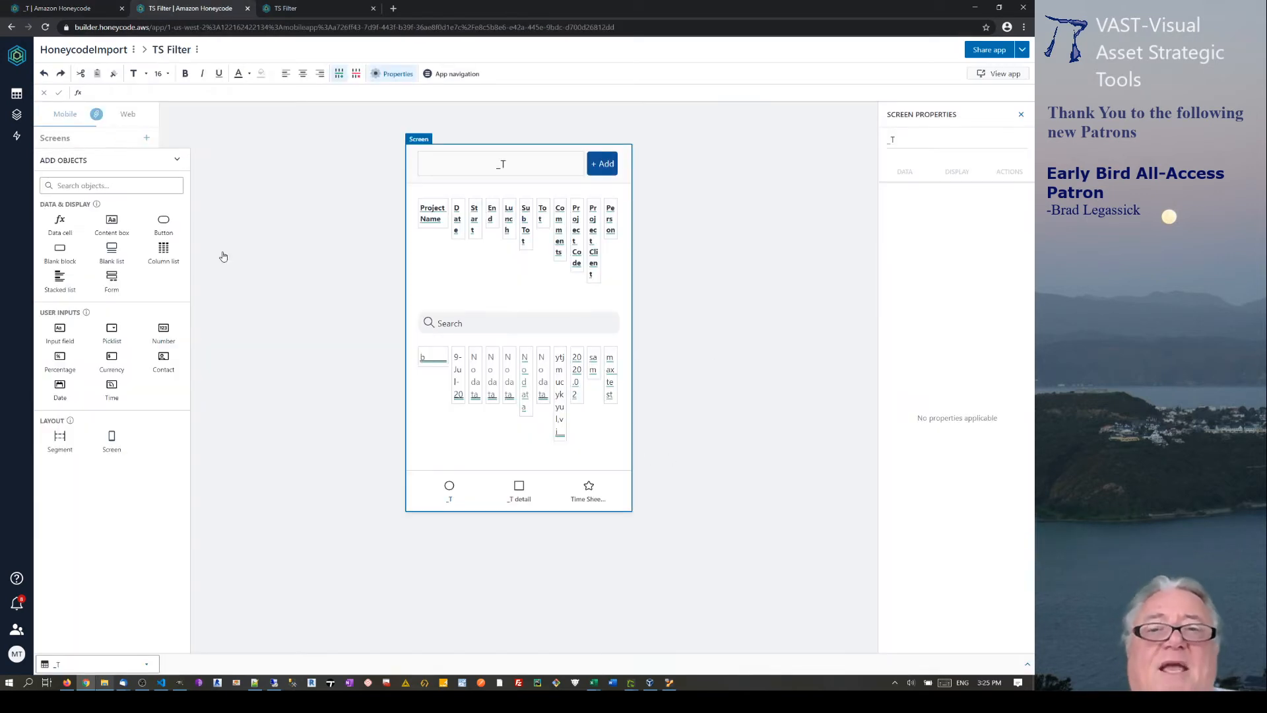
{"action": "left_click", "coordinate": [163, 254]}
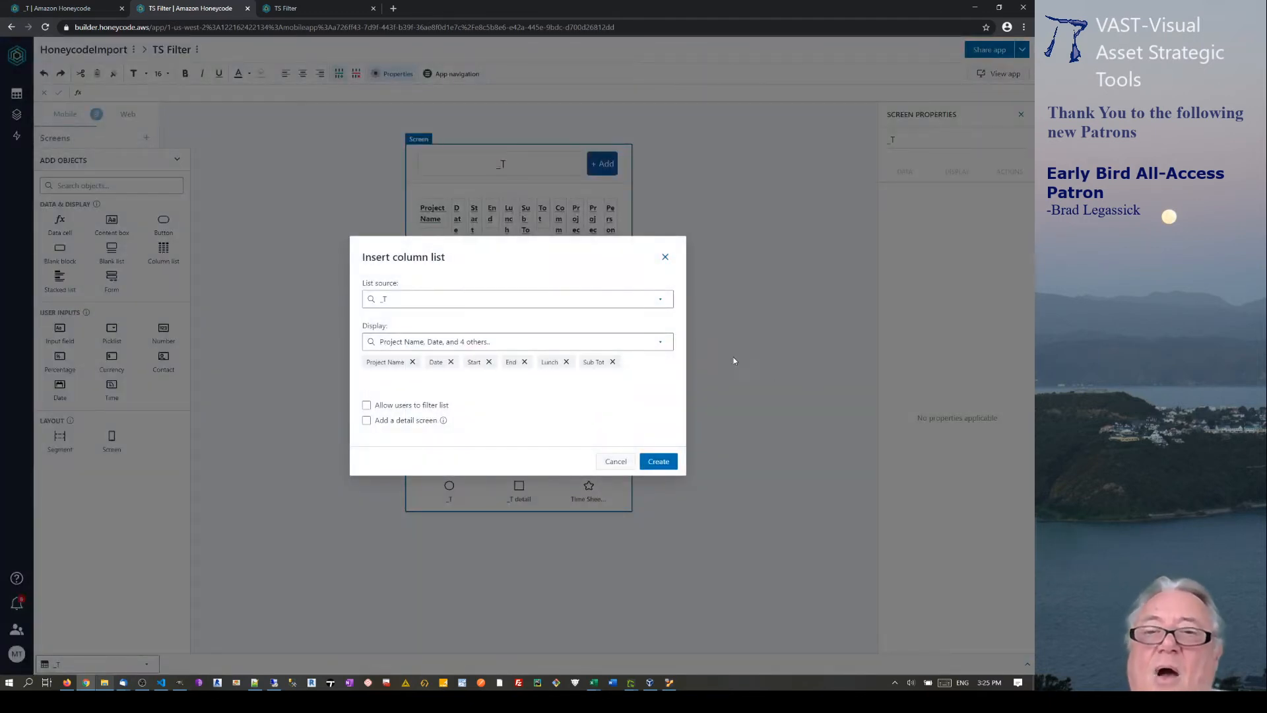
Swap Sub Tot for Tot and Comments in the displayed columns, then dismiss the dialog.
{"action": "left_click", "coordinate": [659, 343]}
{"action": "left_click", "coordinate": [377, 447]}
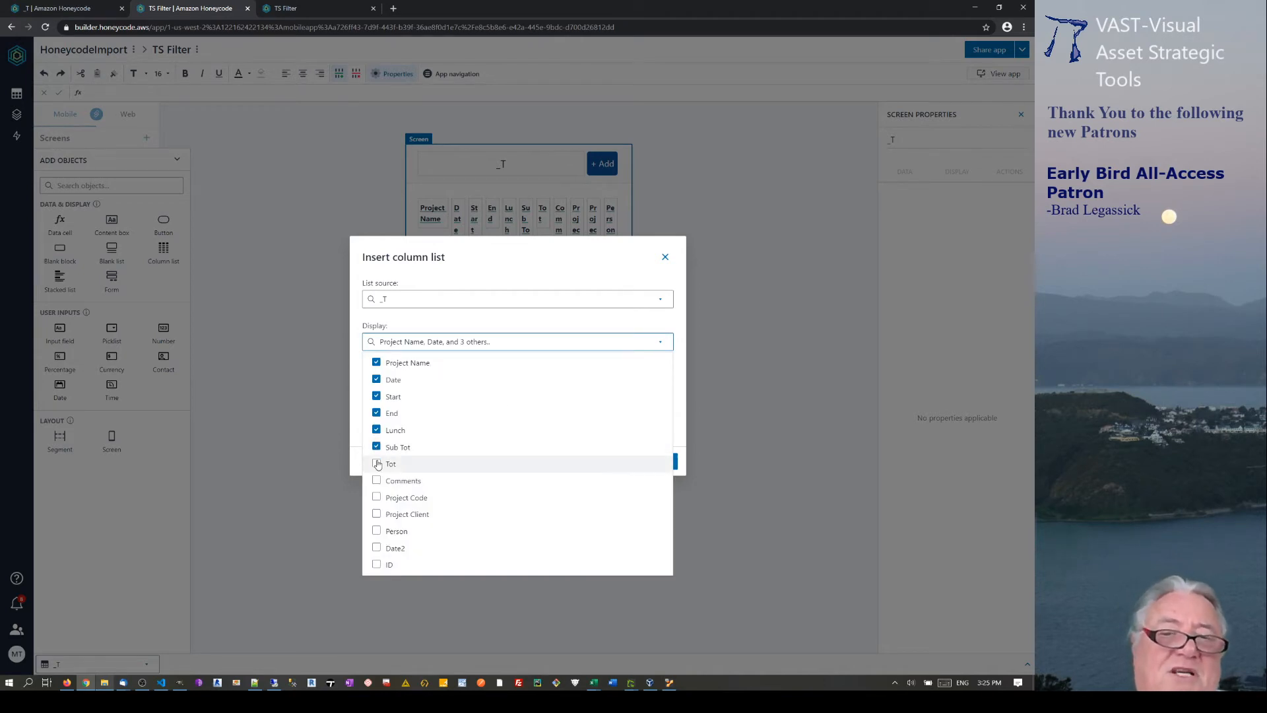
{"action": "left_click", "coordinate": [376, 463]}
{"action": "left_click", "coordinate": [377, 481]}
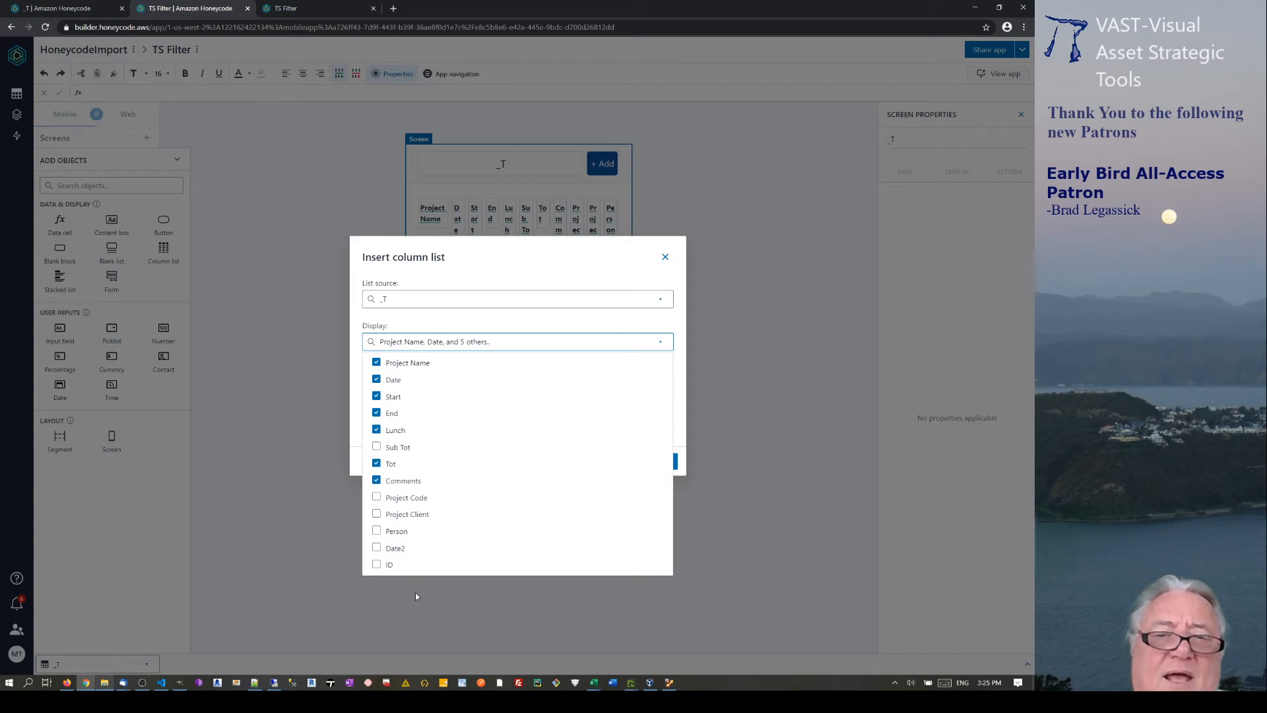
{"action": "left_click", "coordinate": [569, 617]}
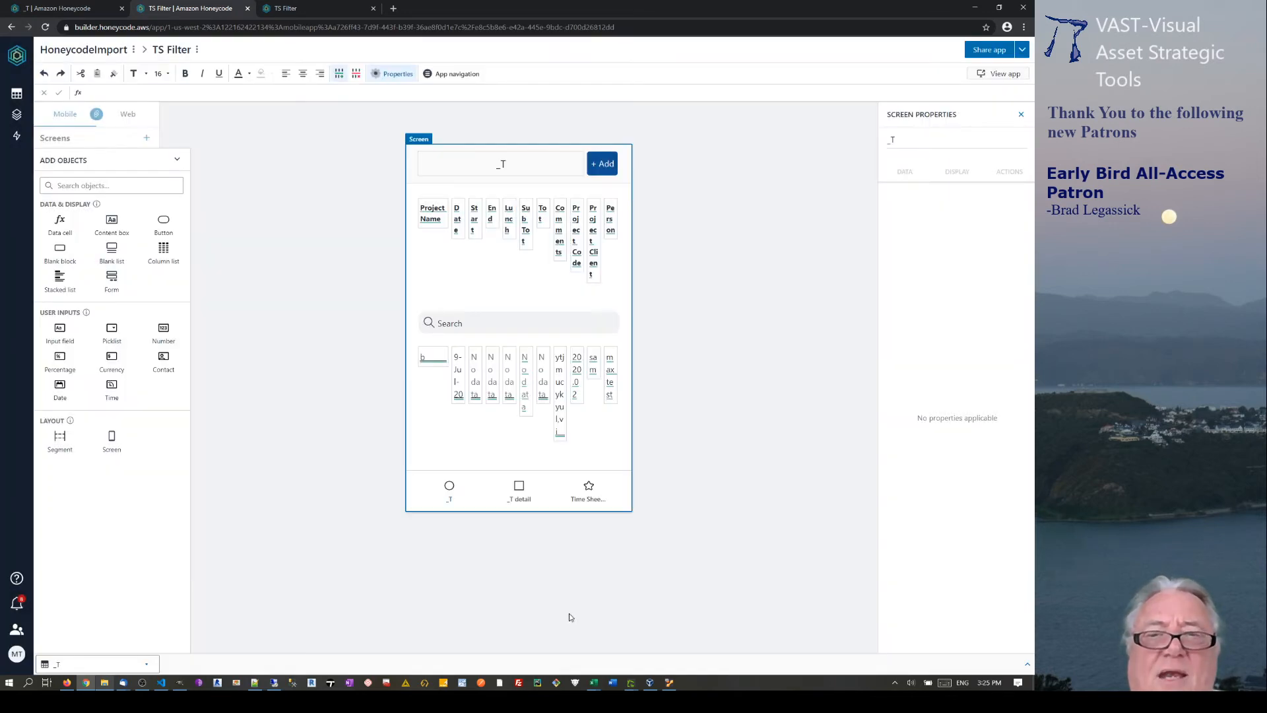
Reinsert the column list, again showing Tot and Comments instead of Sub Tot.
{"action": "left_click", "coordinate": [164, 251]}
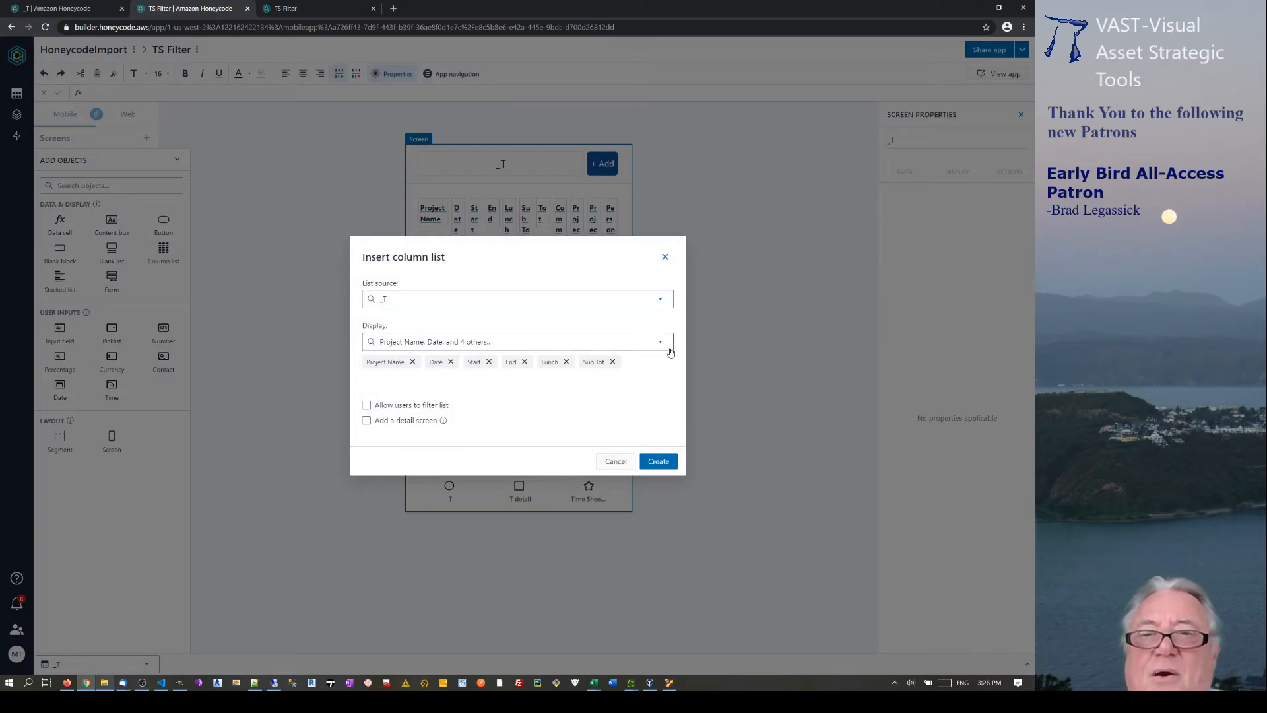
{"action": "left_click", "coordinate": [661, 342]}
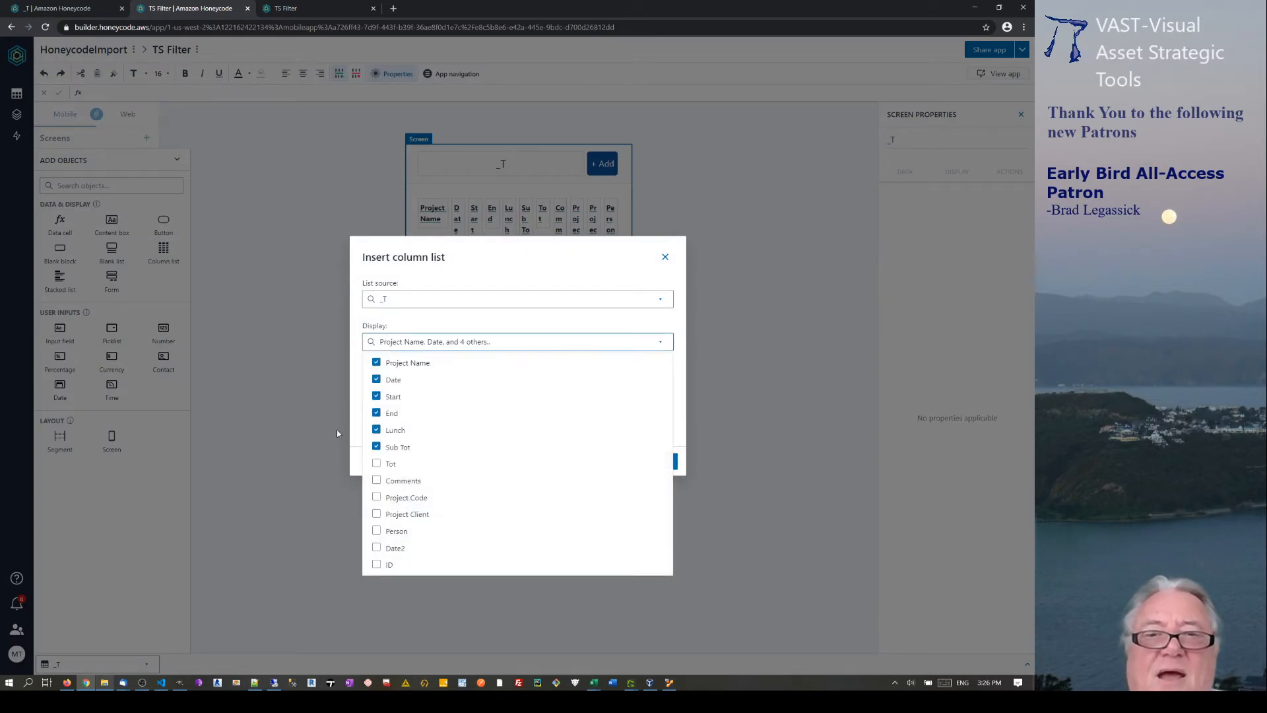
{"action": "left_click", "coordinate": [372, 454]}
{"action": "left_click", "coordinate": [376, 464]}
{"action": "left_click", "coordinate": [376, 481]}
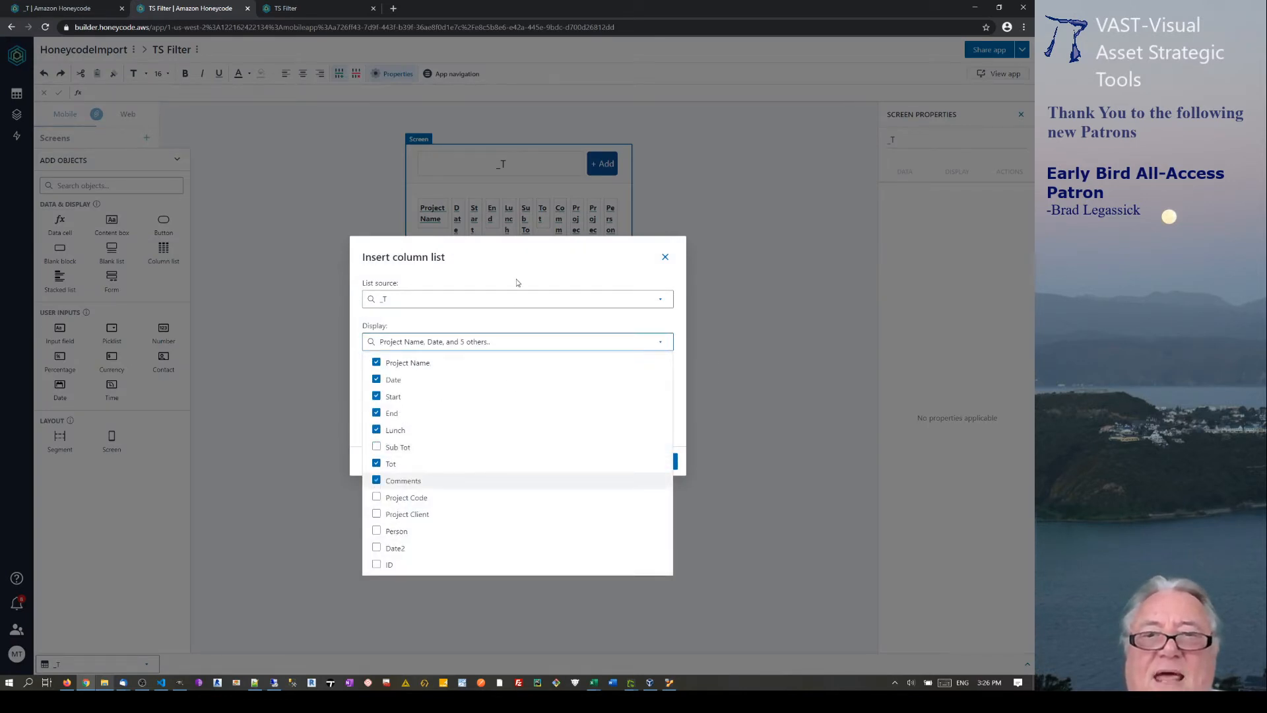
{"action": "left_click", "coordinate": [537, 275]}
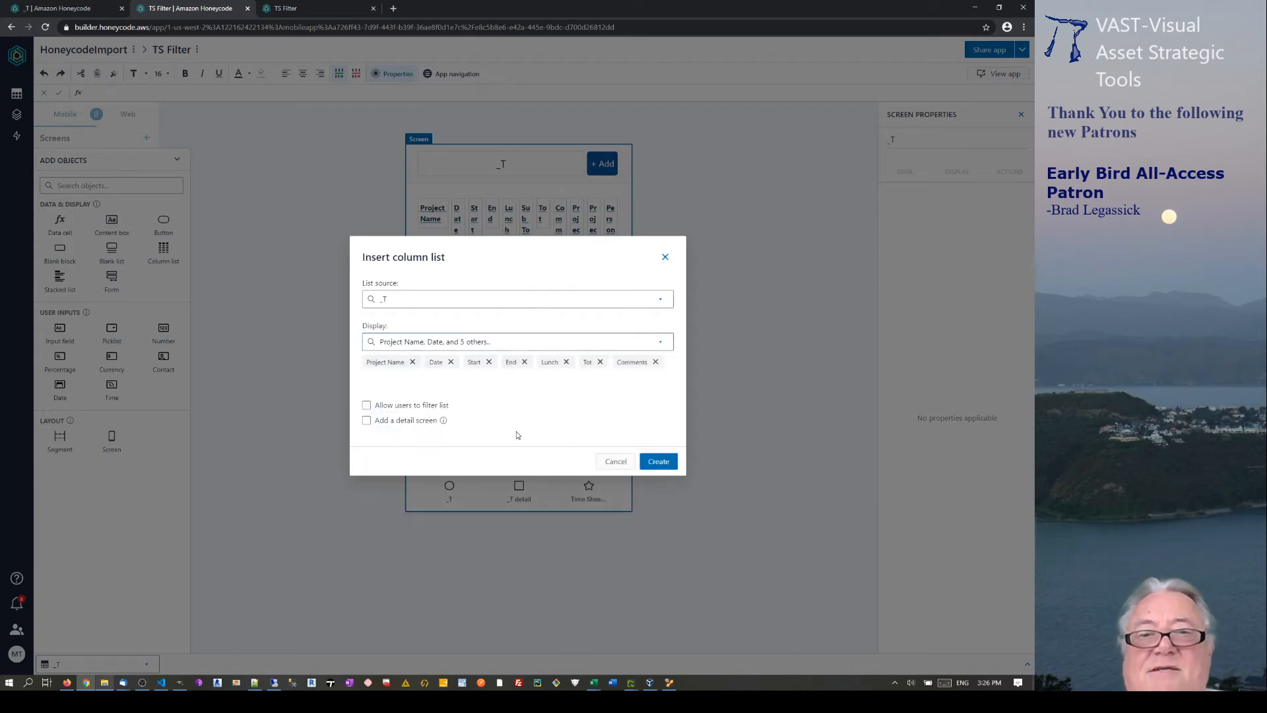
Let users filter the list by Project Name, Date and Date2.
{"action": "left_click", "coordinate": [367, 405]}
{"action": "left_click", "coordinate": [426, 407]}
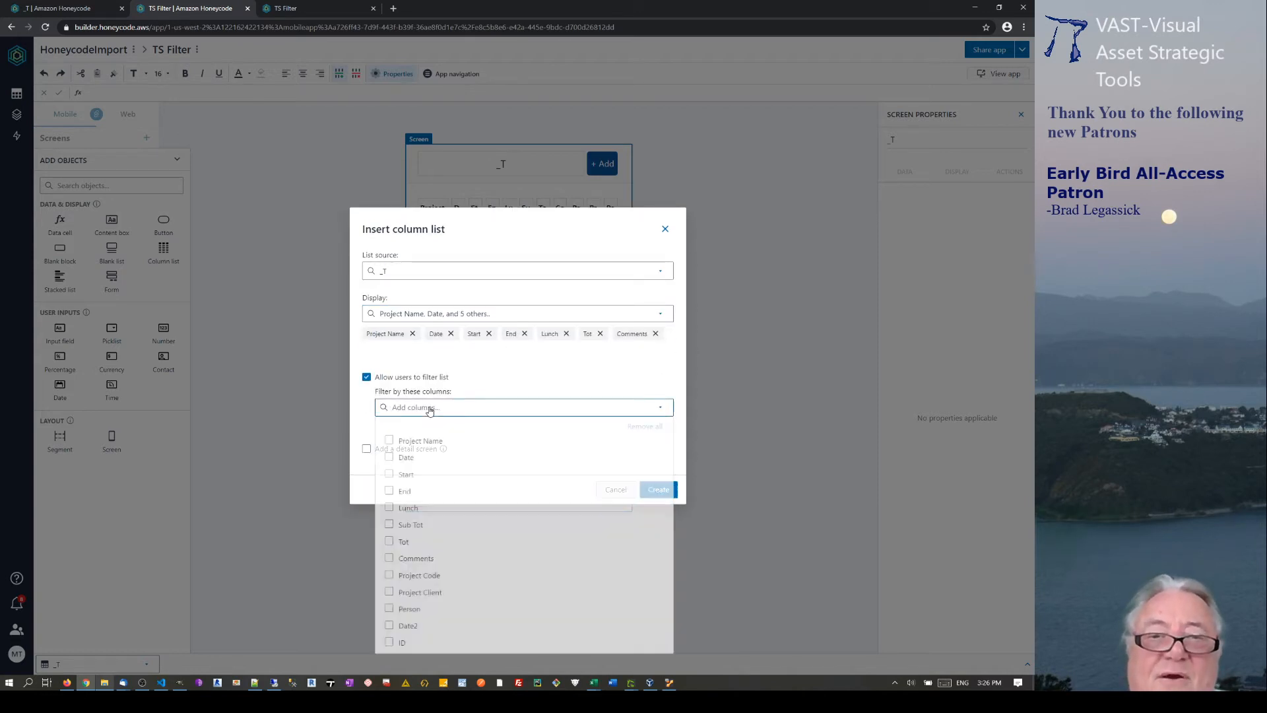
{"action": "left_click", "coordinate": [389, 440]}
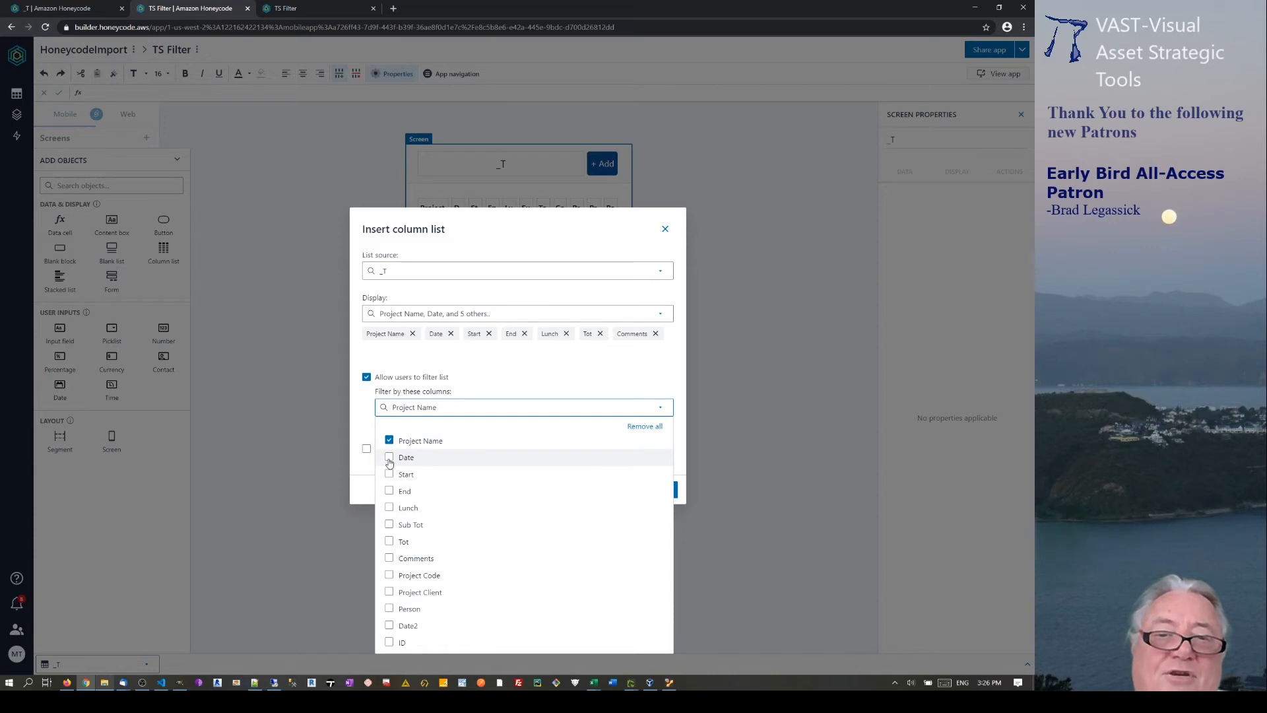
{"action": "left_click", "coordinate": [389, 459]}
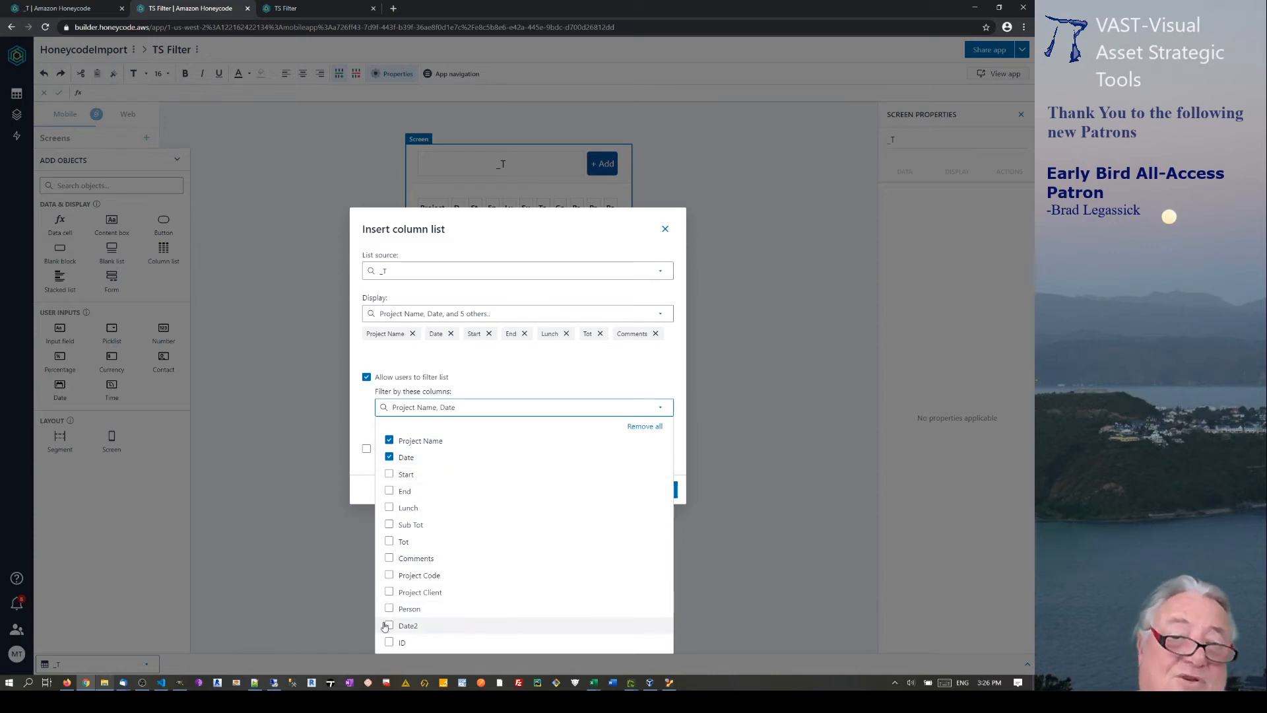
{"action": "left_click", "coordinate": [387, 624]}
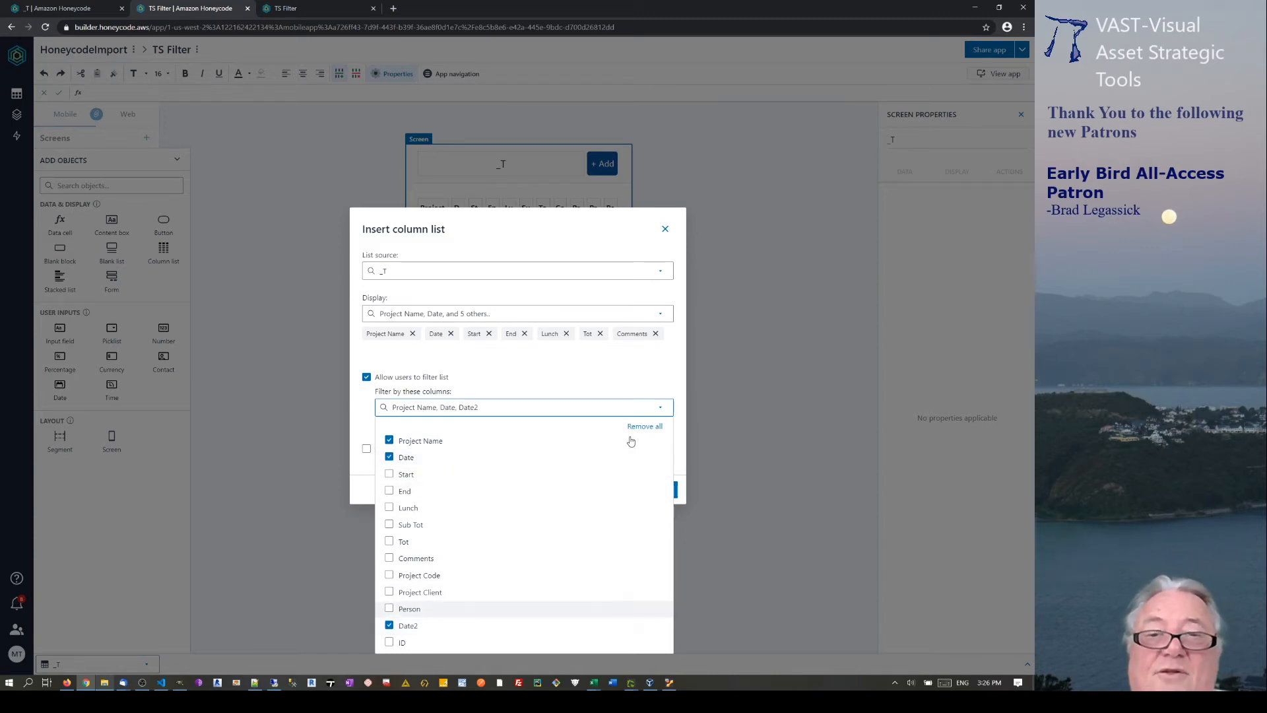
{"action": "left_click", "coordinate": [630, 364]}
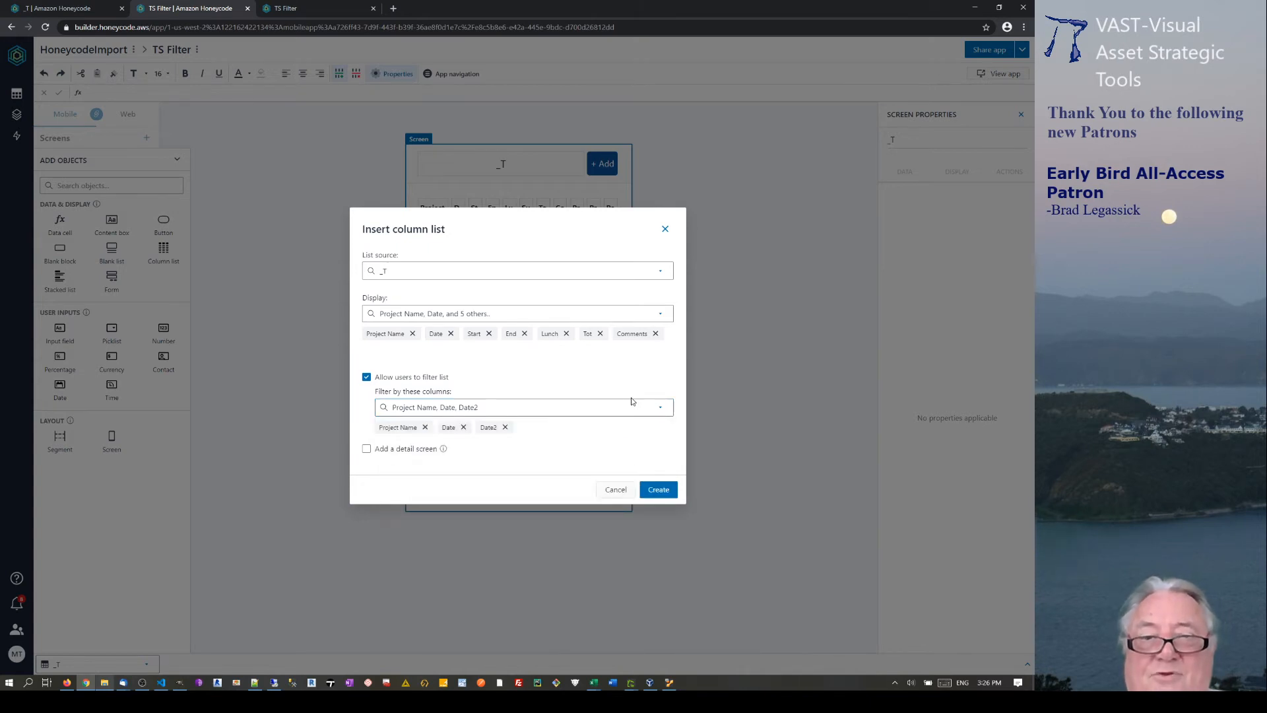
Create the list, personalize it by Person, and select its filter formula.
{"action": "left_click", "coordinate": [657, 491]}
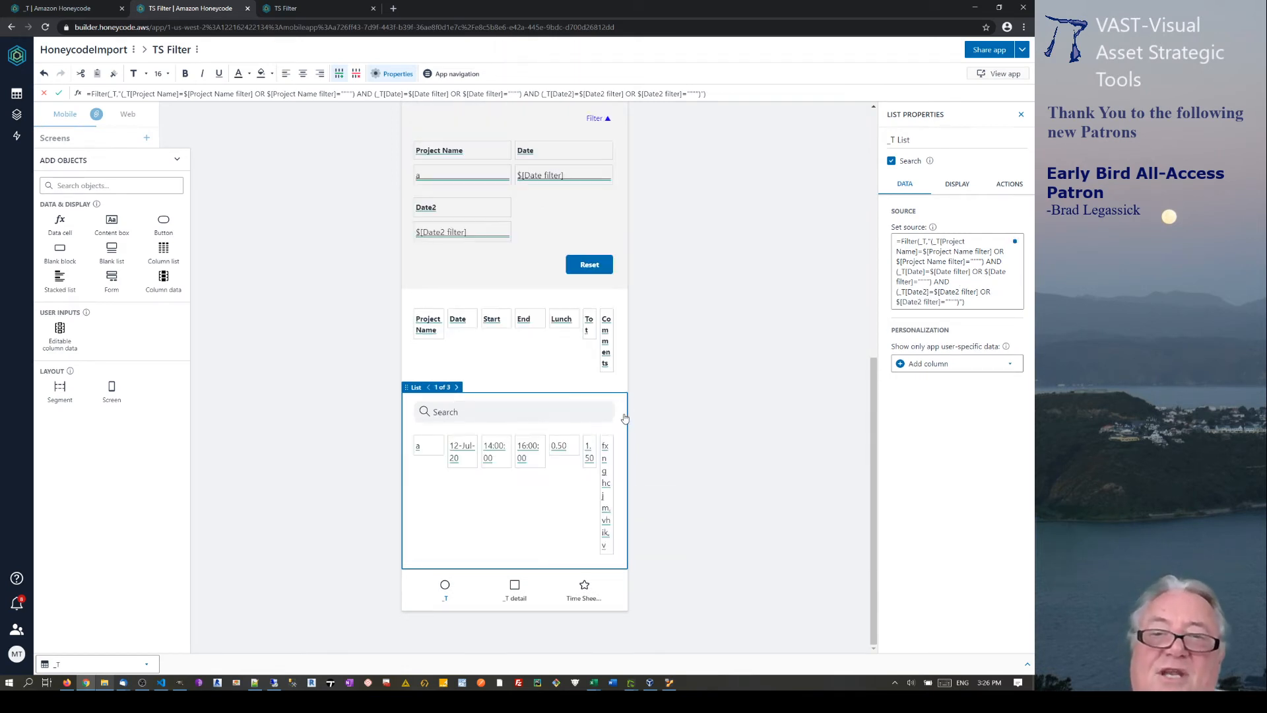
{"action": "left_click", "coordinate": [987, 370]}
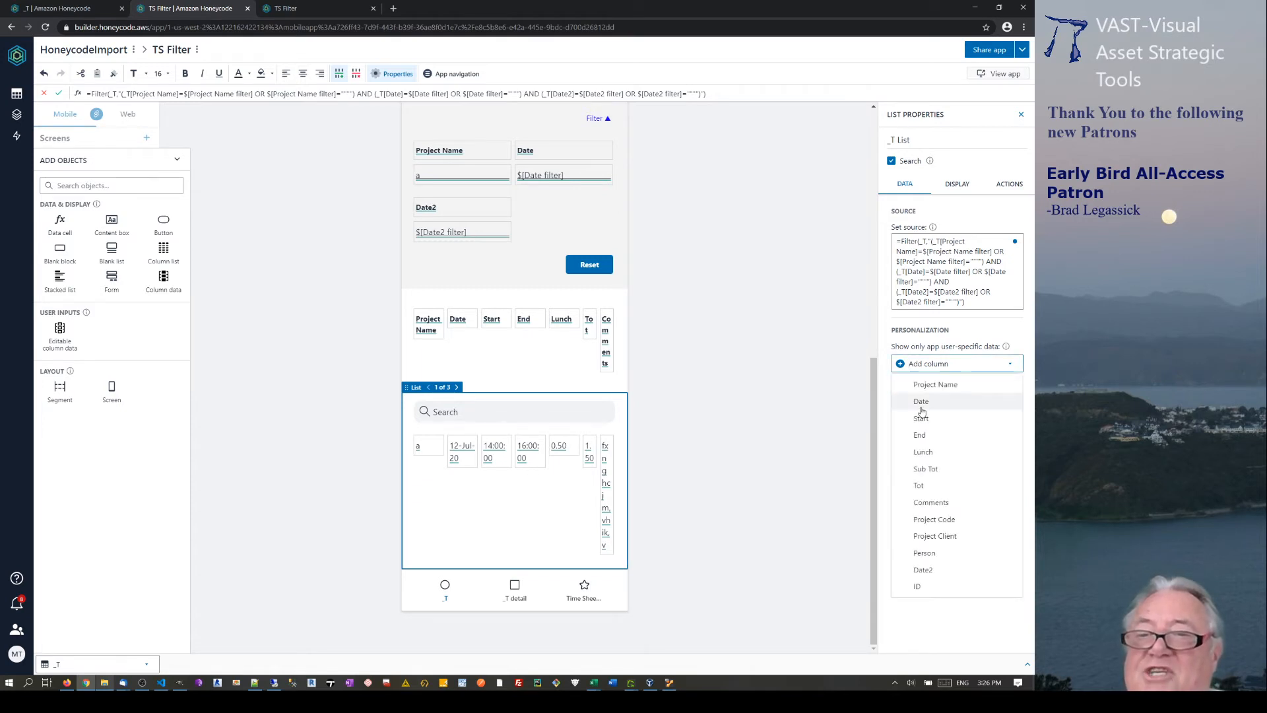
{"action": "left_click", "coordinate": [930, 558]}
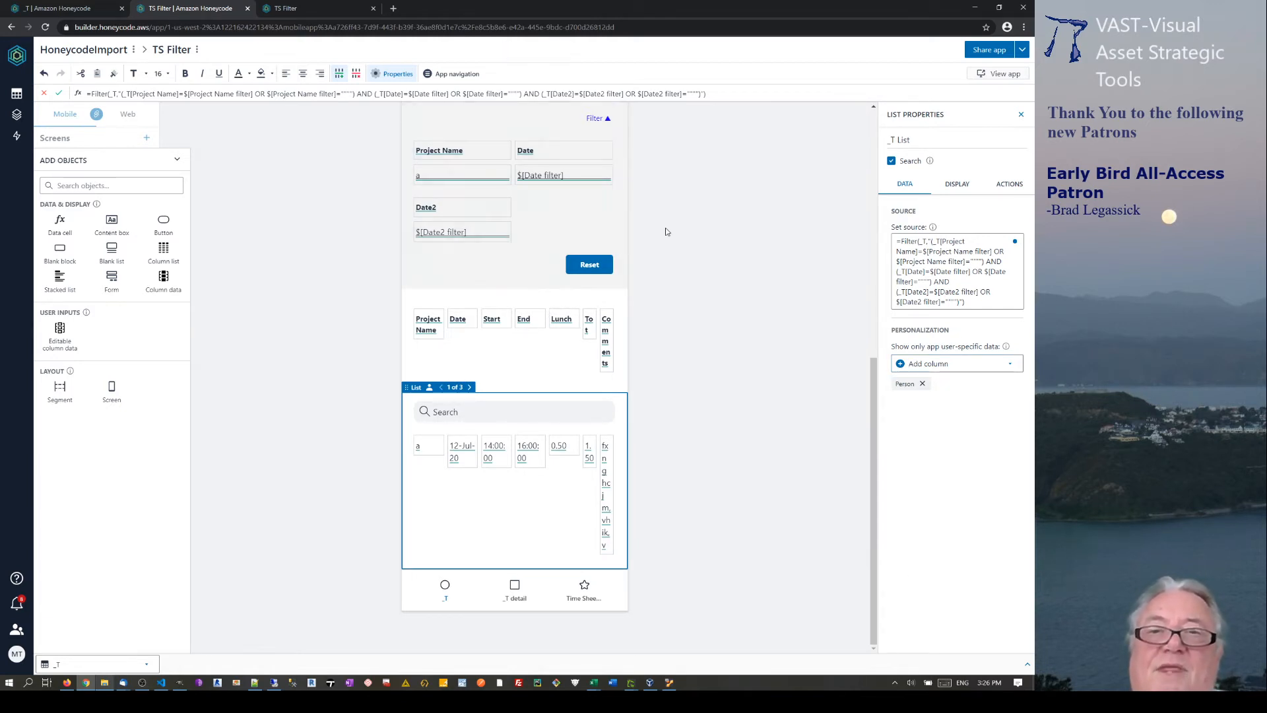
{"action": "scroll", "coordinate": [665, 231], "scroll_direction": "up", "scroll_amount": 3}
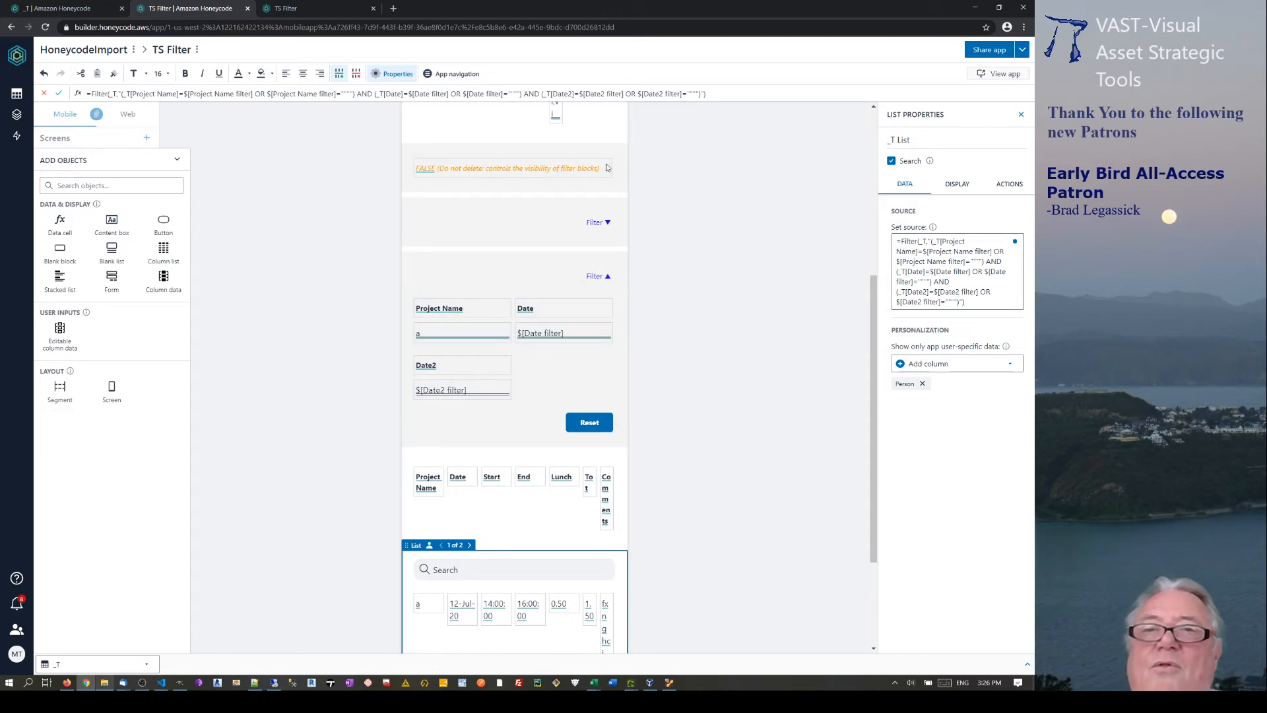
{"action": "left_click_drag", "start_coordinate": [718, 94], "coordinate": [78, 86]}
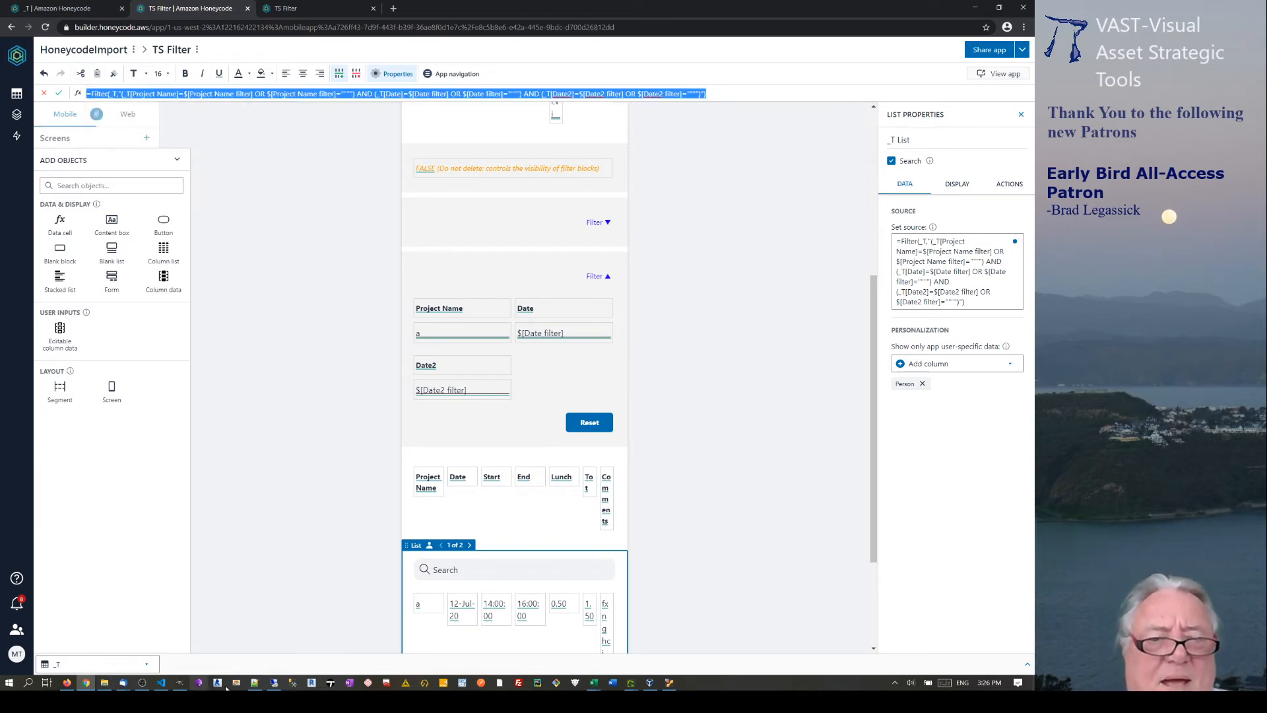
Add blank lines below line 16 of the Notepad++ formula notes and minimize the window.
{"action": "left_click", "coordinate": [253, 683]}
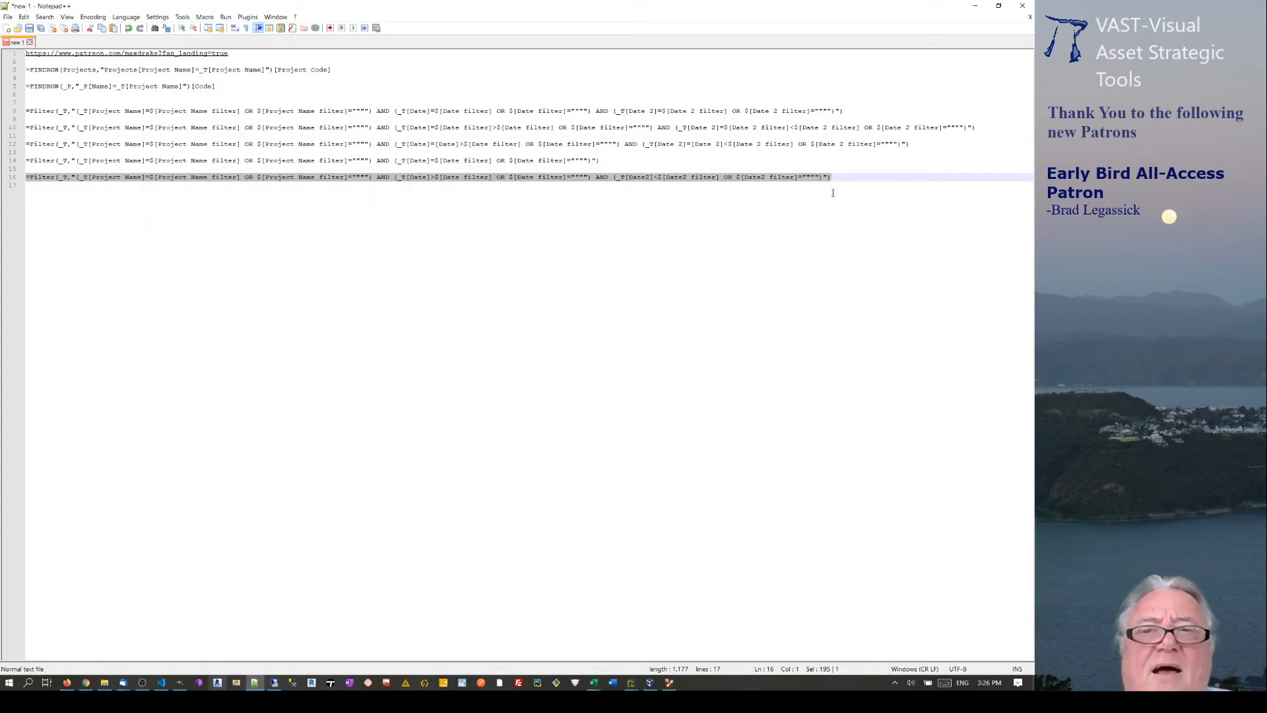
{"action": "left_click", "coordinate": [871, 177]}
{"action": "key", "text": "Return"}
{"action": "key", "text": "Return"}
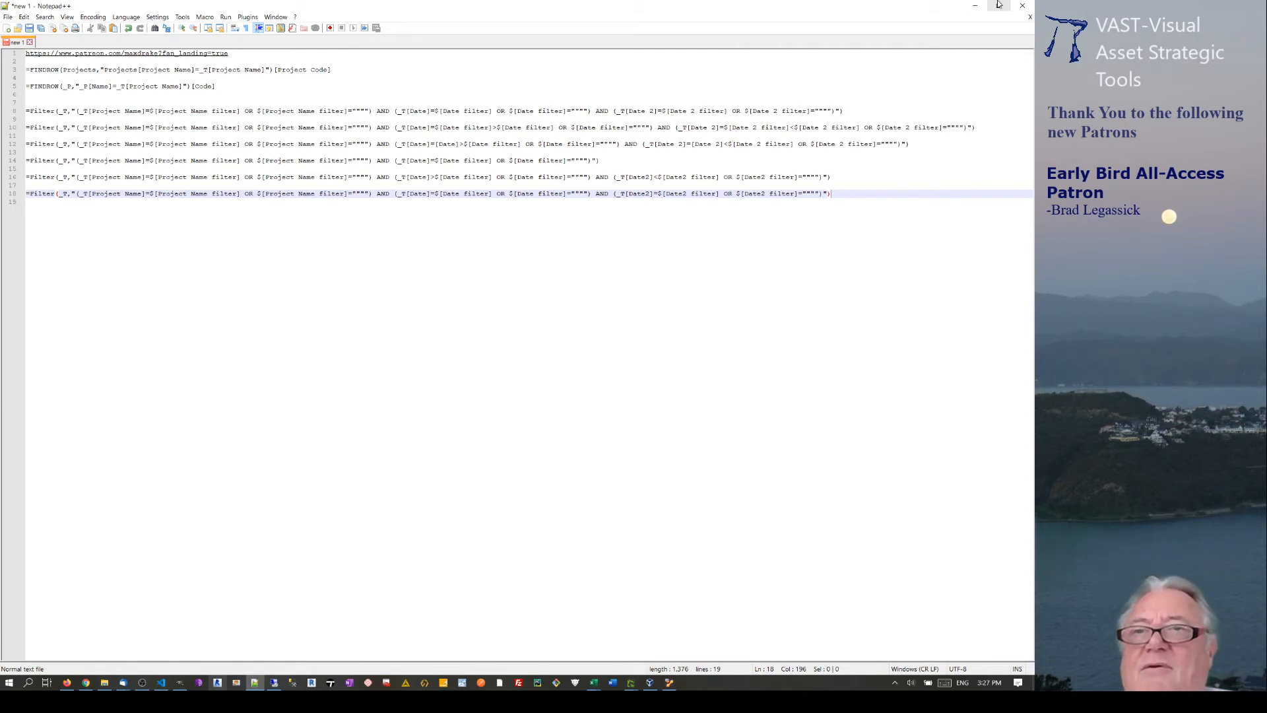
{"action": "left_click", "coordinate": [975, 6]}
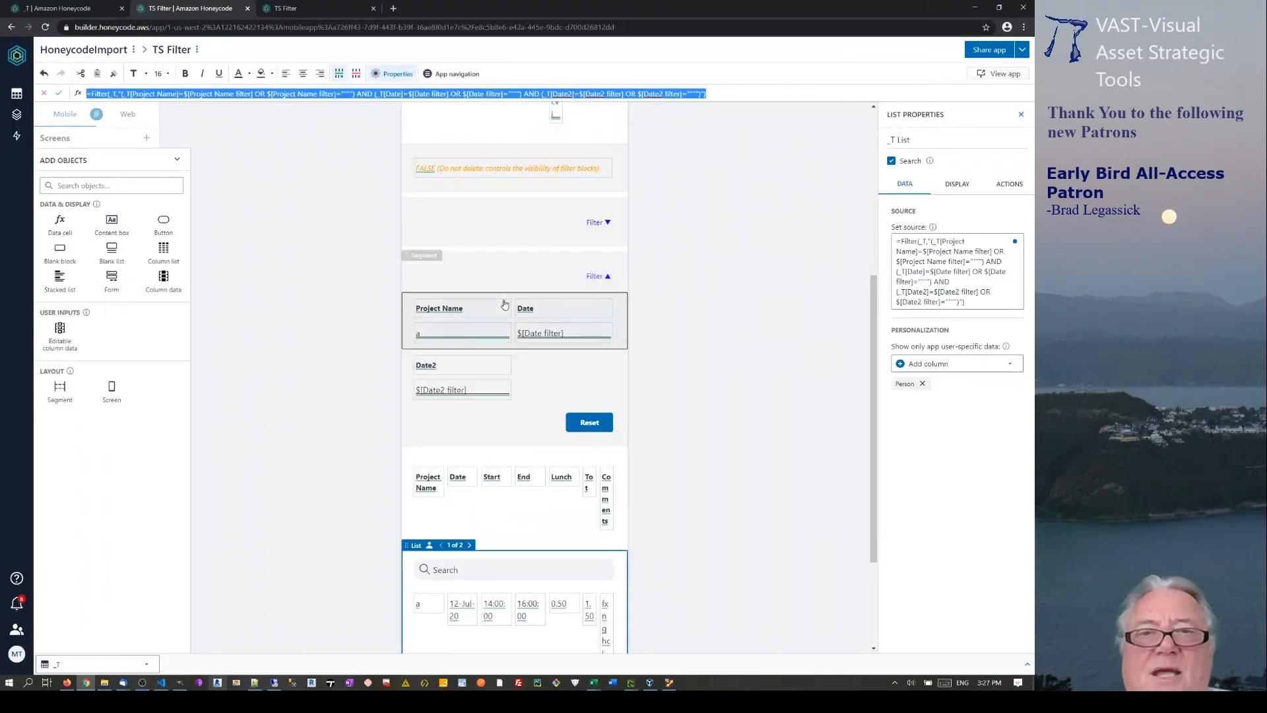
Select the whole _T timesheet list to show its source formula.
{"action": "left_click", "coordinate": [351, 212]}
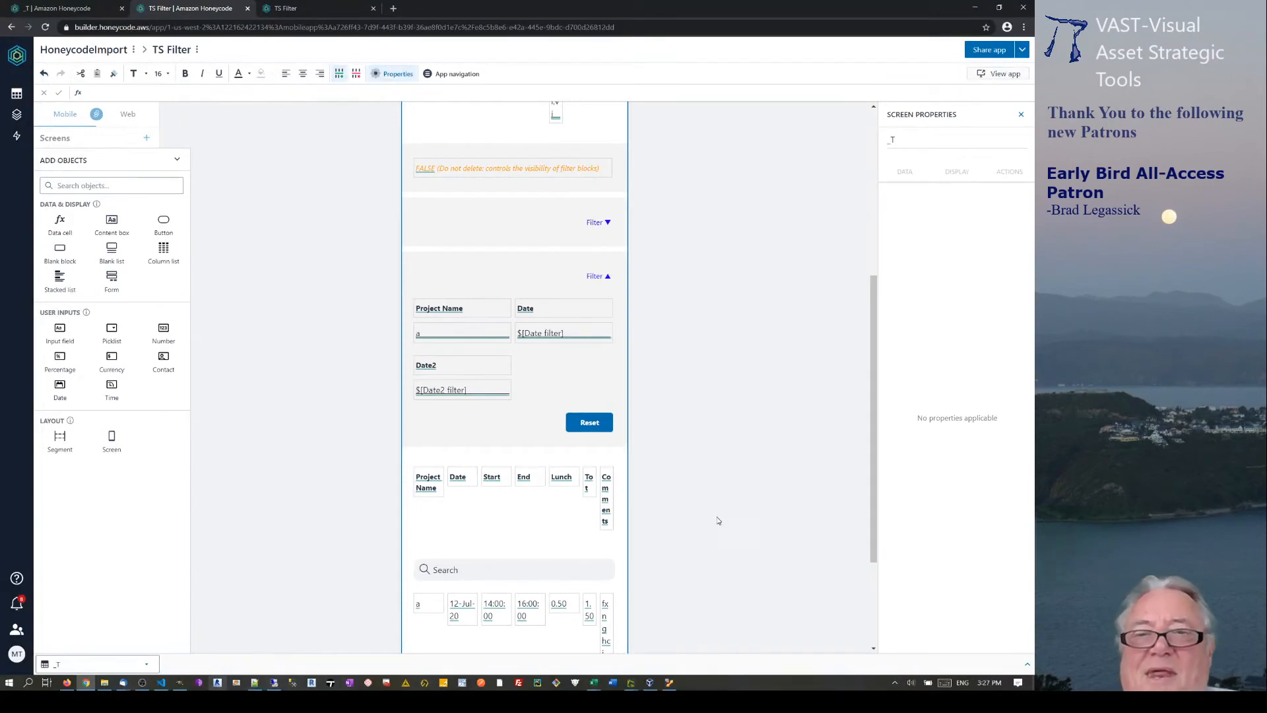
{"action": "left_click", "coordinate": [621, 605]}
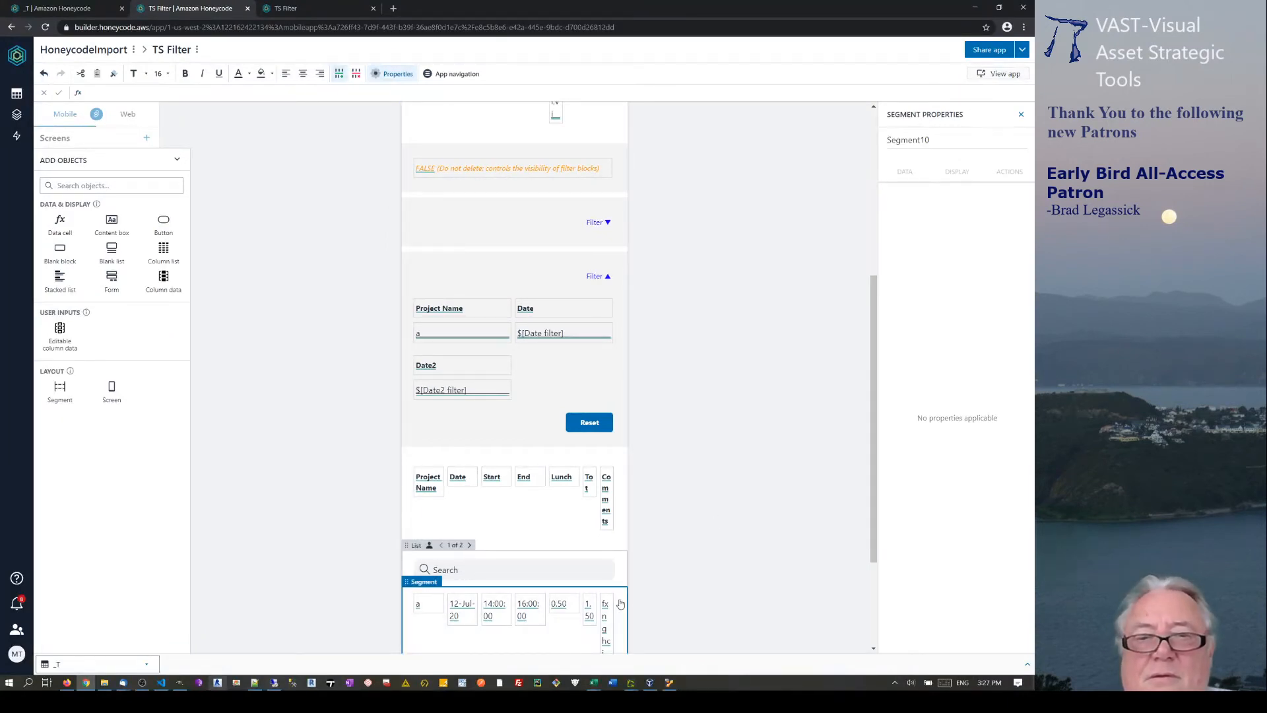
{"action": "left_click", "coordinate": [627, 559]}
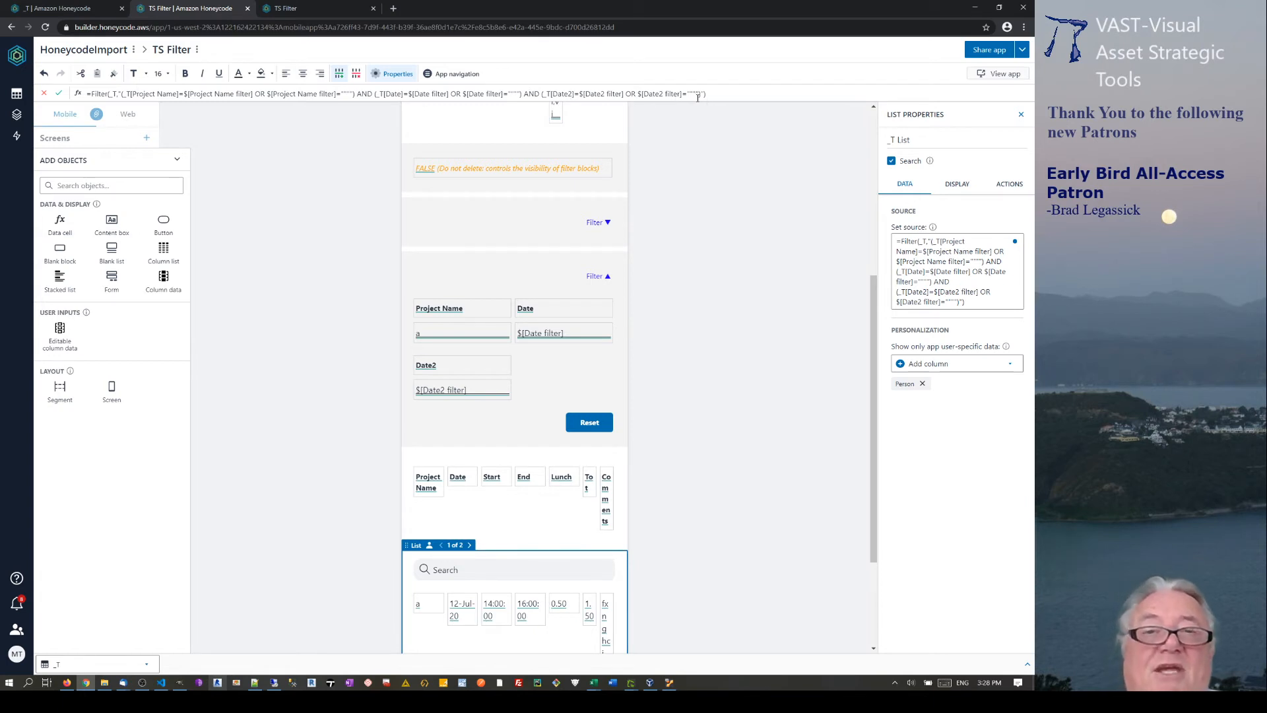
Change the source formula to Date >= the Date filter and Date2 <= the Date2 filter.
{"action": "left_click", "coordinate": [405, 94]}
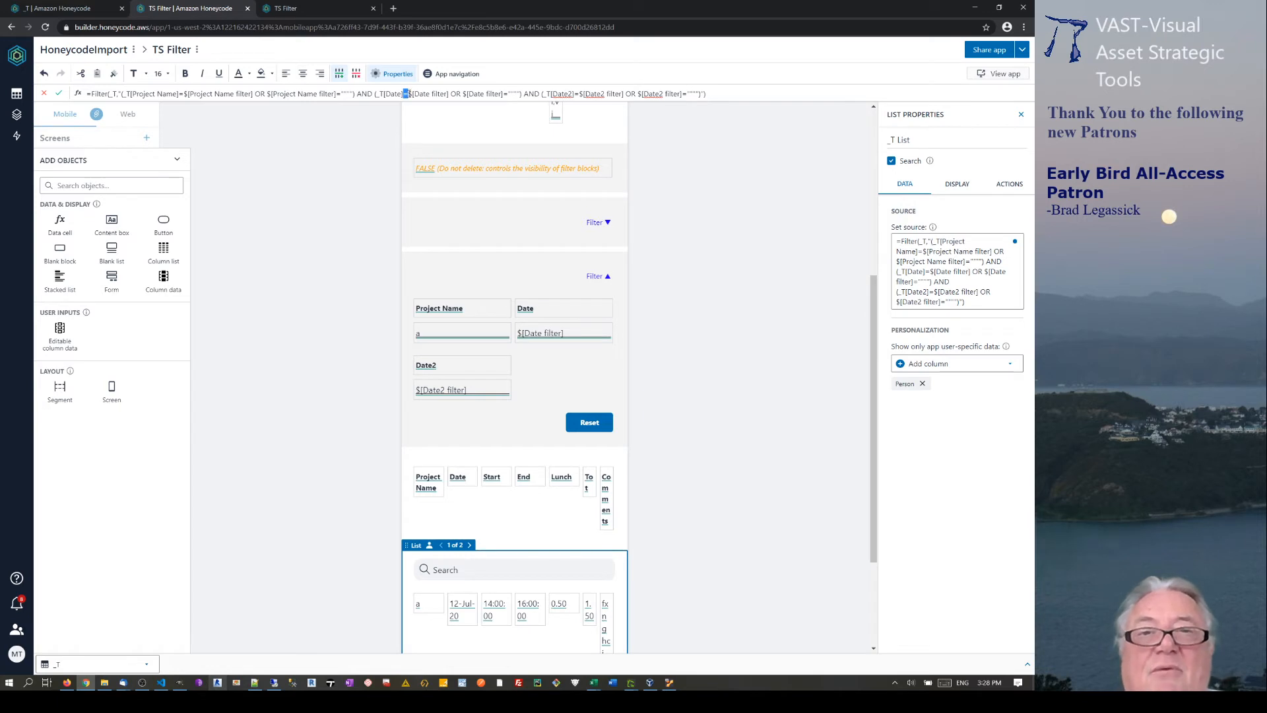
{"action": "left_click", "coordinate": [403, 95]}
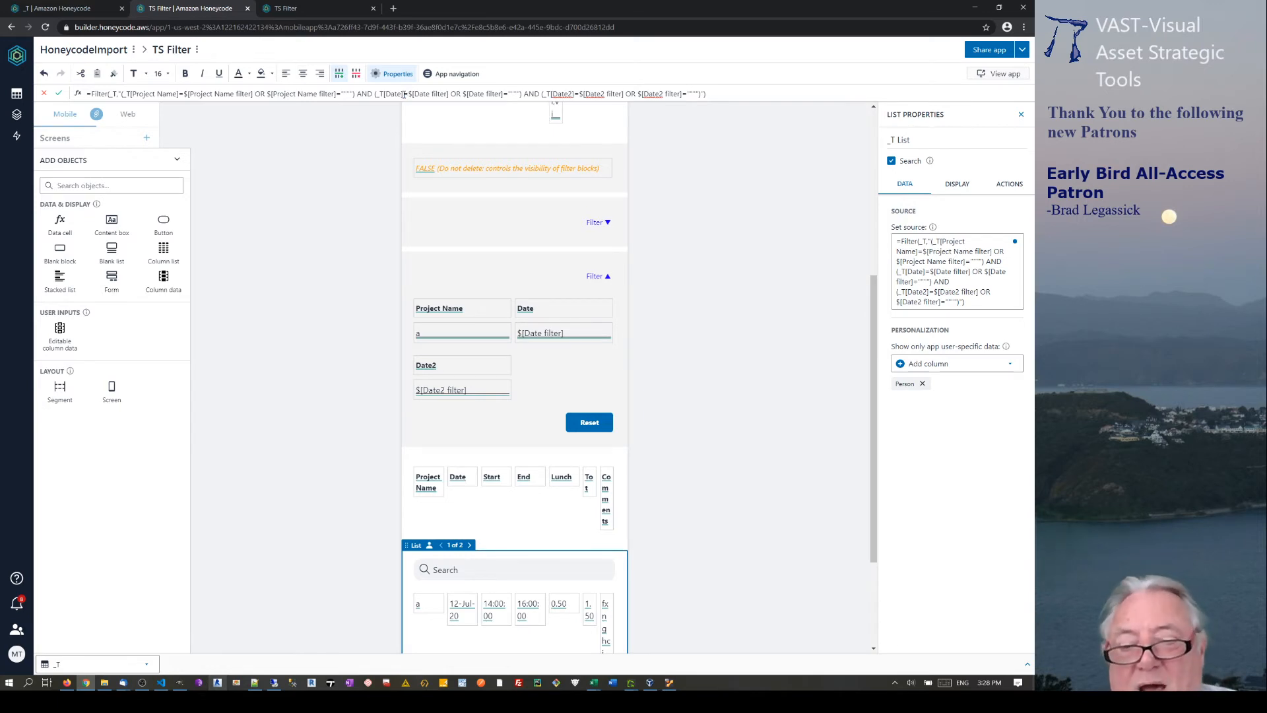
{"action": "type", "text": ">"}
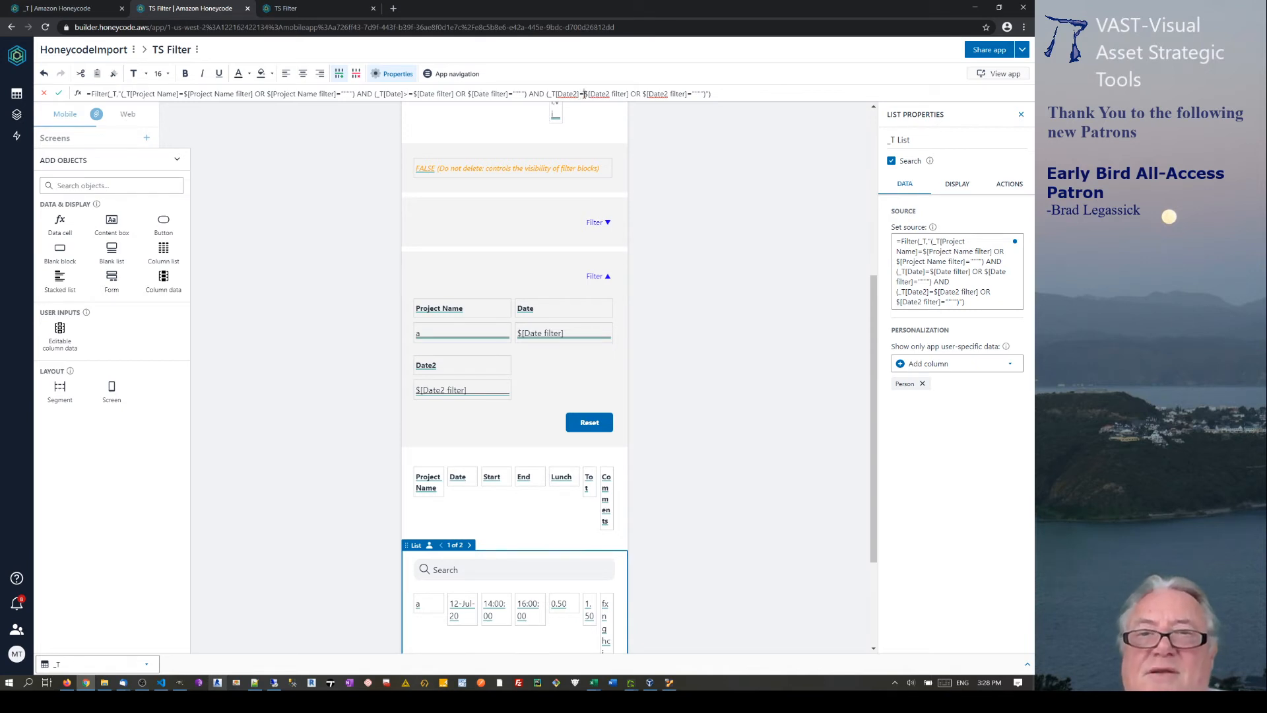
{"action": "type", "text": "<"}
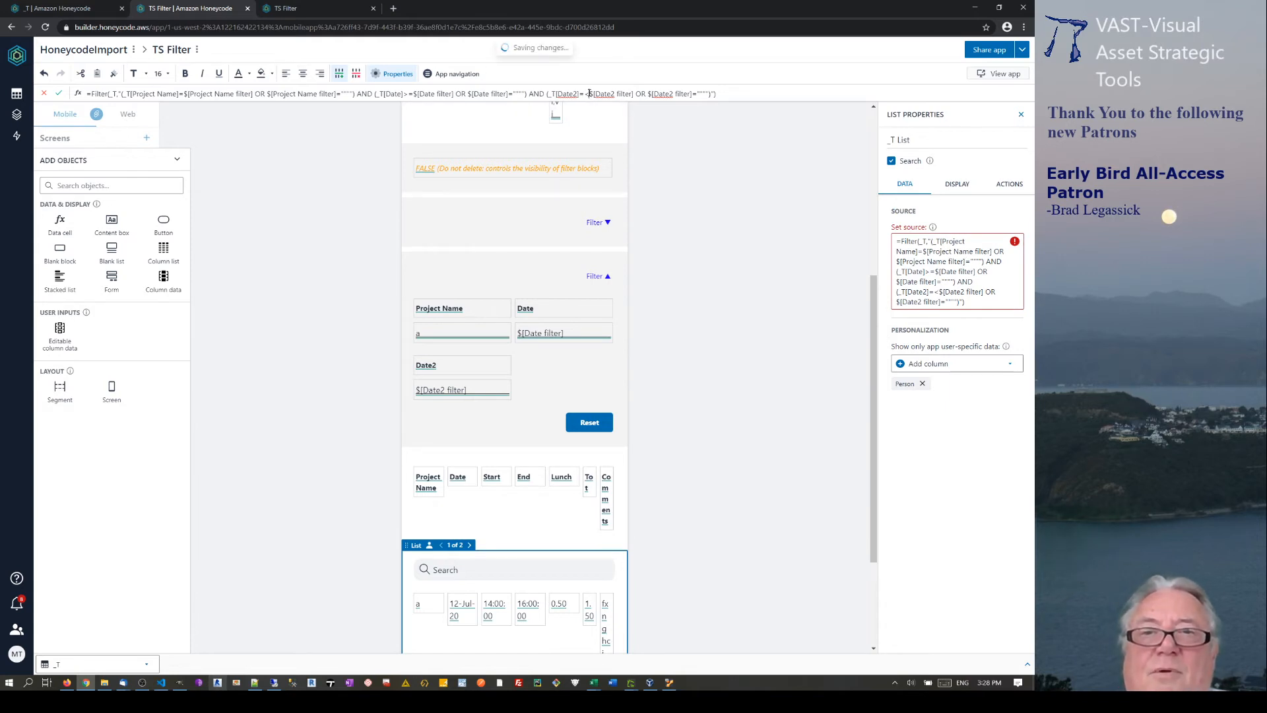
{"action": "key", "text": "BackSpace"}
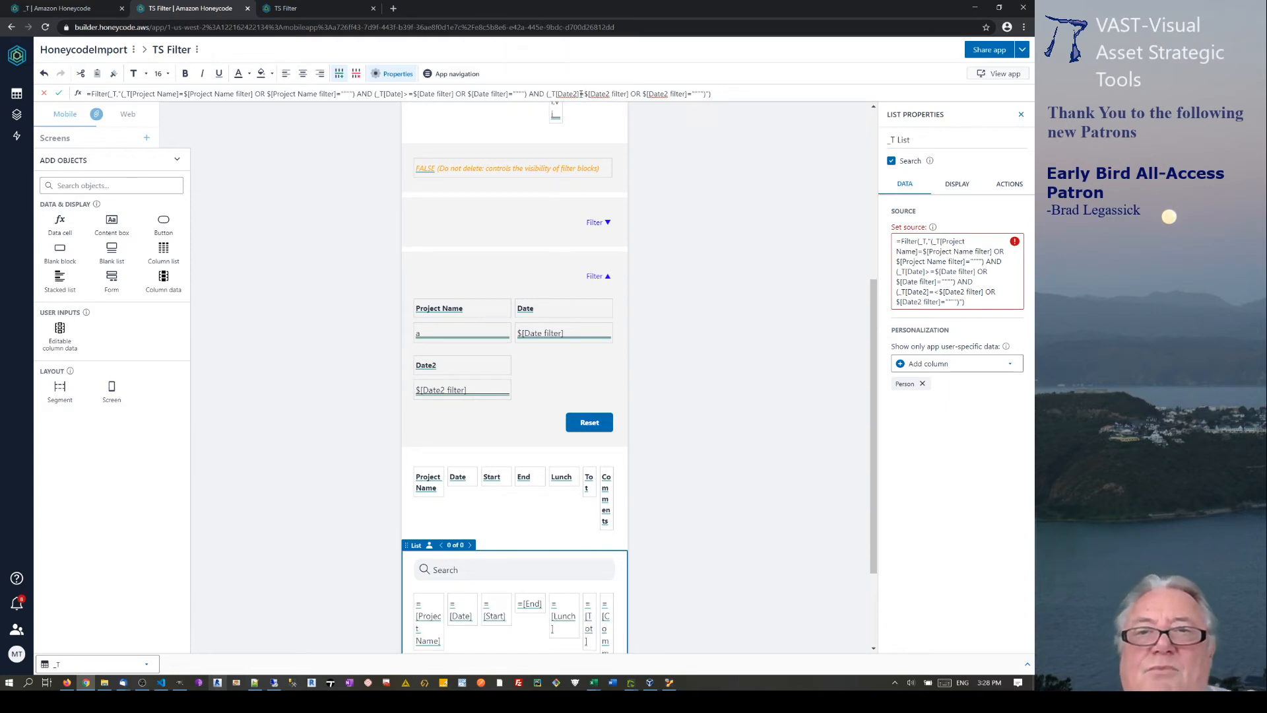
{"action": "left_click", "coordinate": [581, 93]}
{"action": "type", "text": "<"}
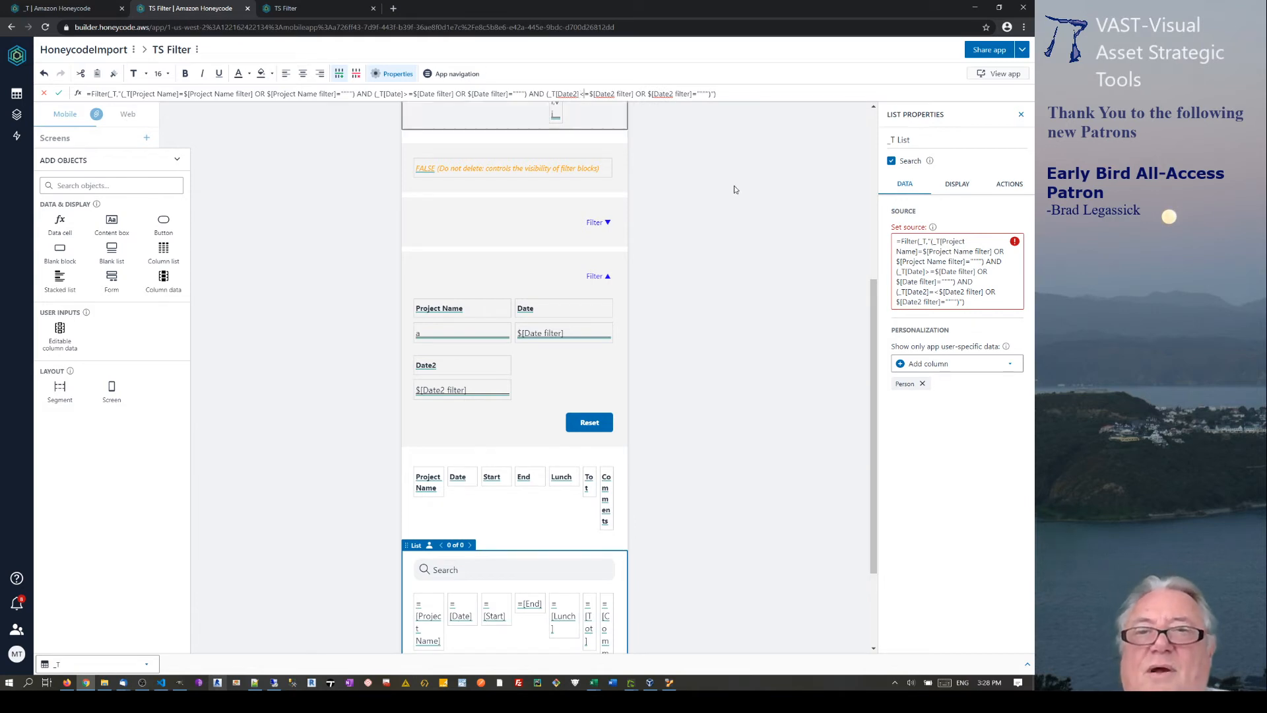
{"action": "left_click", "coordinate": [968, 290]}
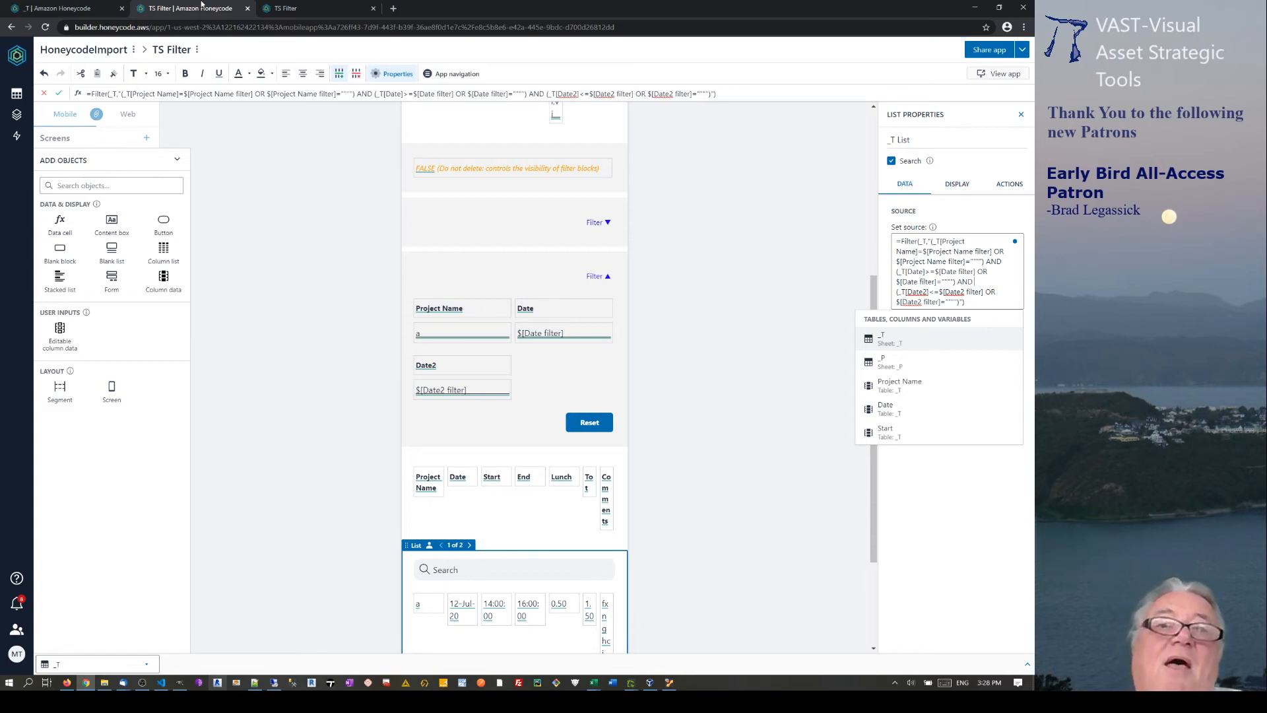
{"action": "left_click", "coordinate": [173, 52]}
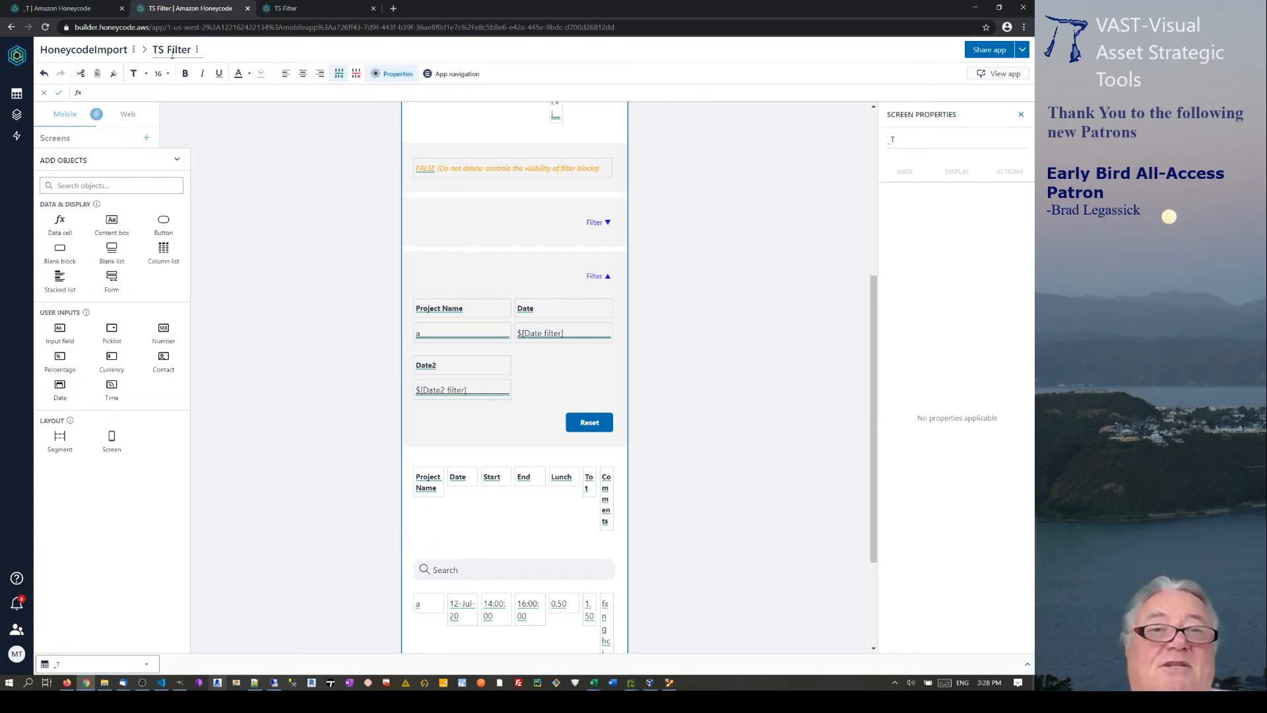
In the live TS Filter app, filter the list from a start date of 11-Jul.
{"action": "left_click", "coordinate": [297, 11]}
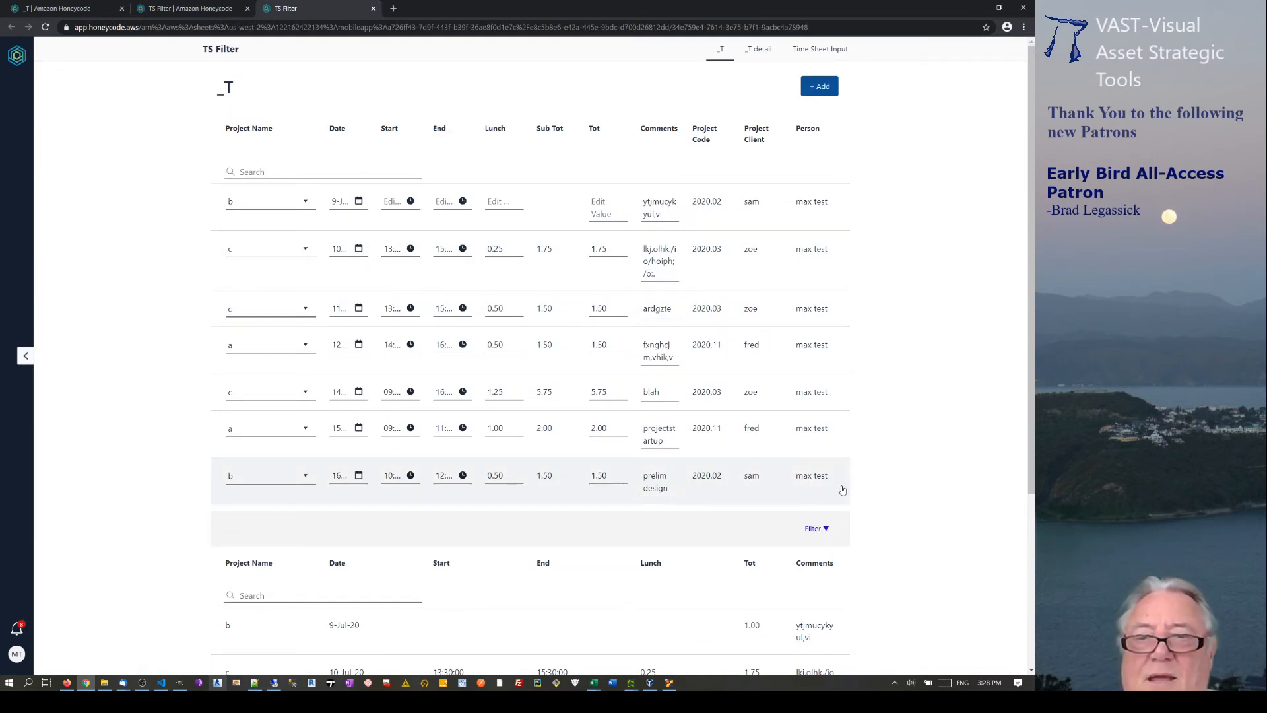
{"action": "left_click", "coordinate": [816, 528]}
{"action": "scroll", "coordinate": [655, 409], "scroll_direction": "down", "scroll_amount": 3}
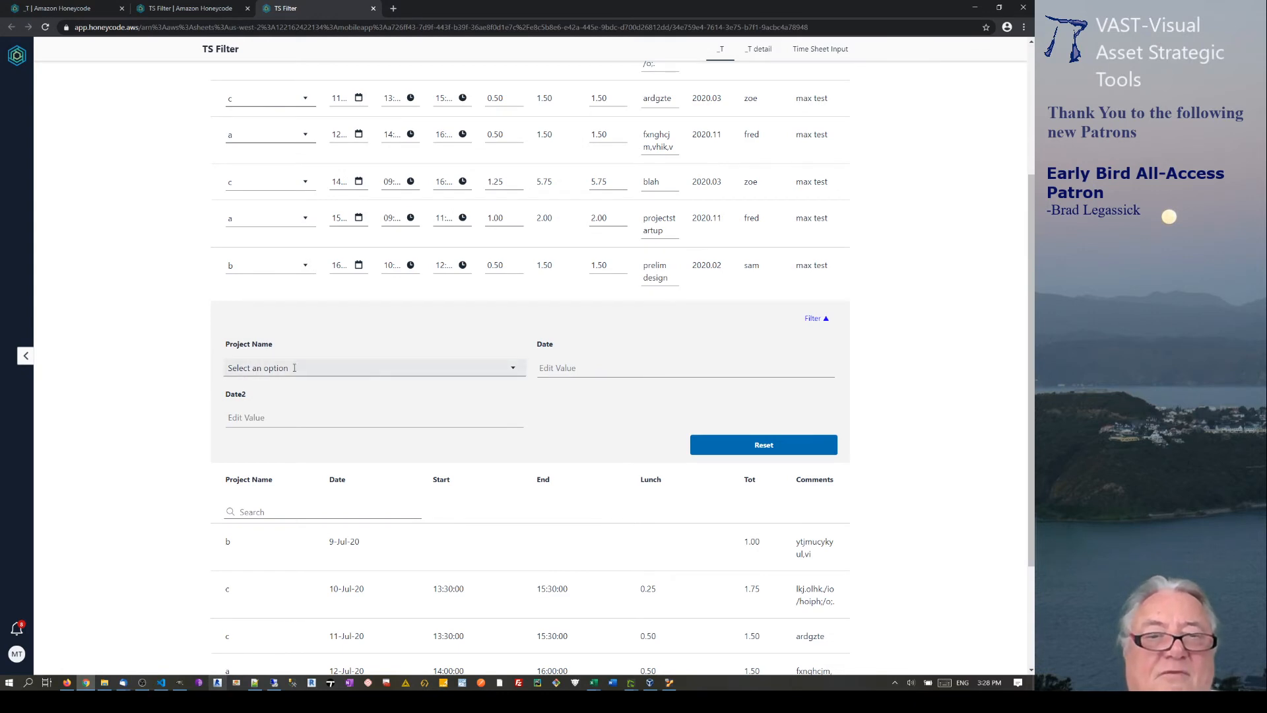
{"action": "left_click", "coordinate": [574, 370]}
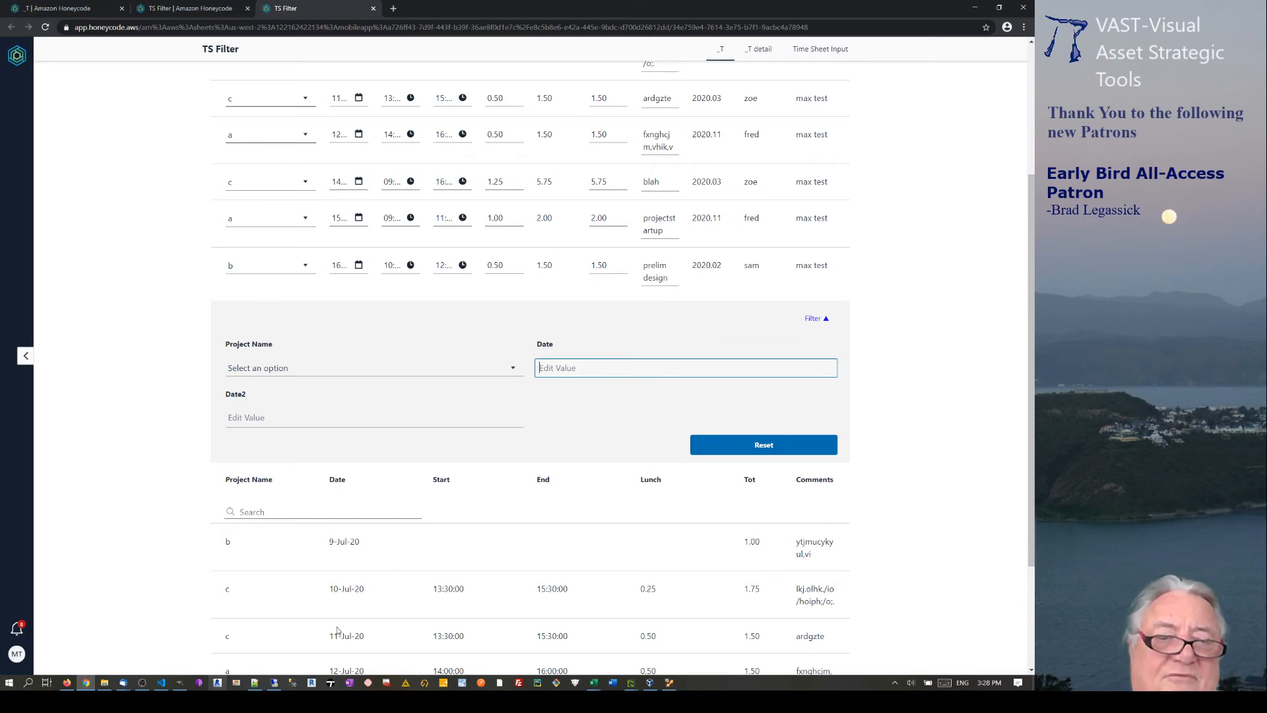
{"action": "scroll", "coordinate": [352, 607], "scroll_direction": "down", "scroll_amount": 3}
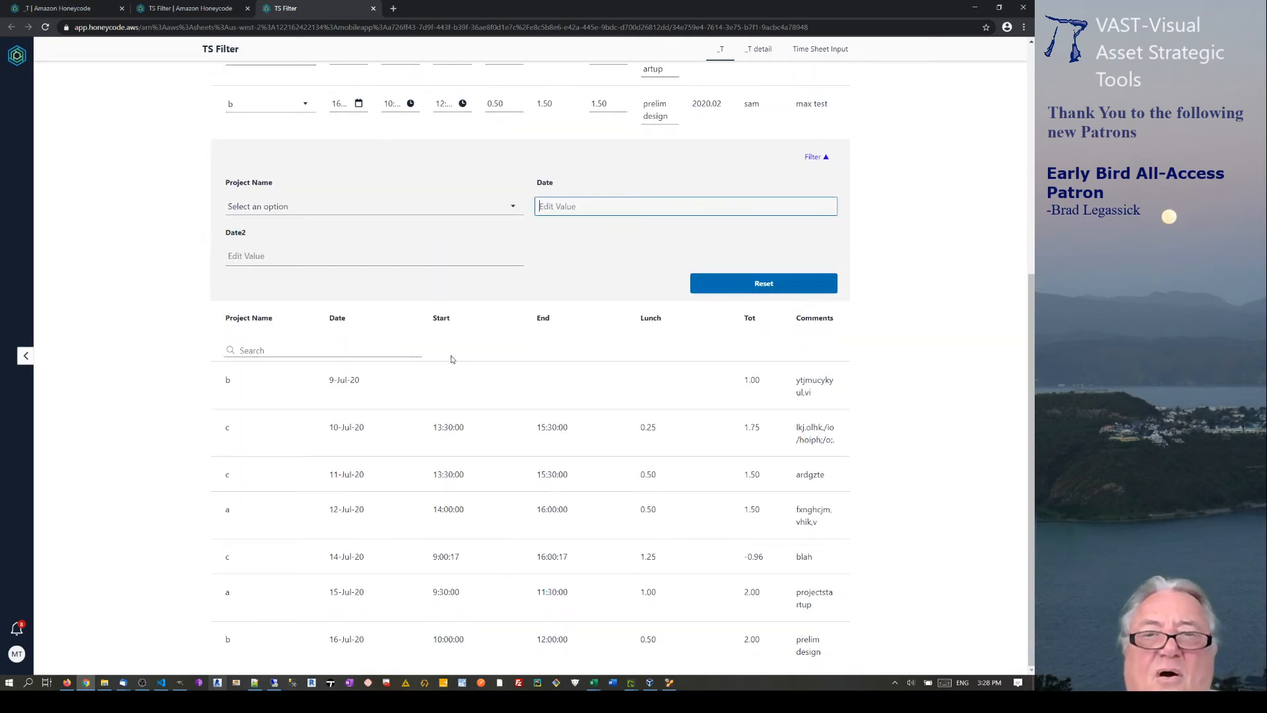
{"action": "type", "text": "11-jul"}
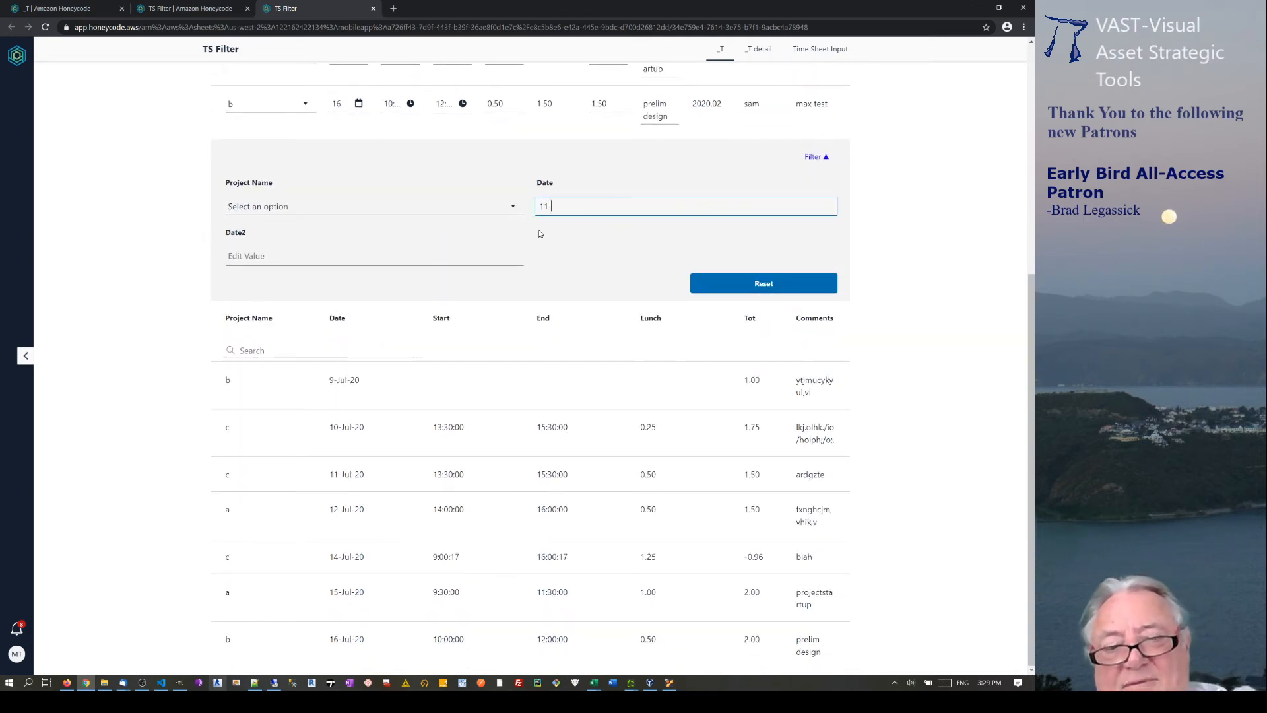
{"action": "left_click", "coordinate": [717, 174]}
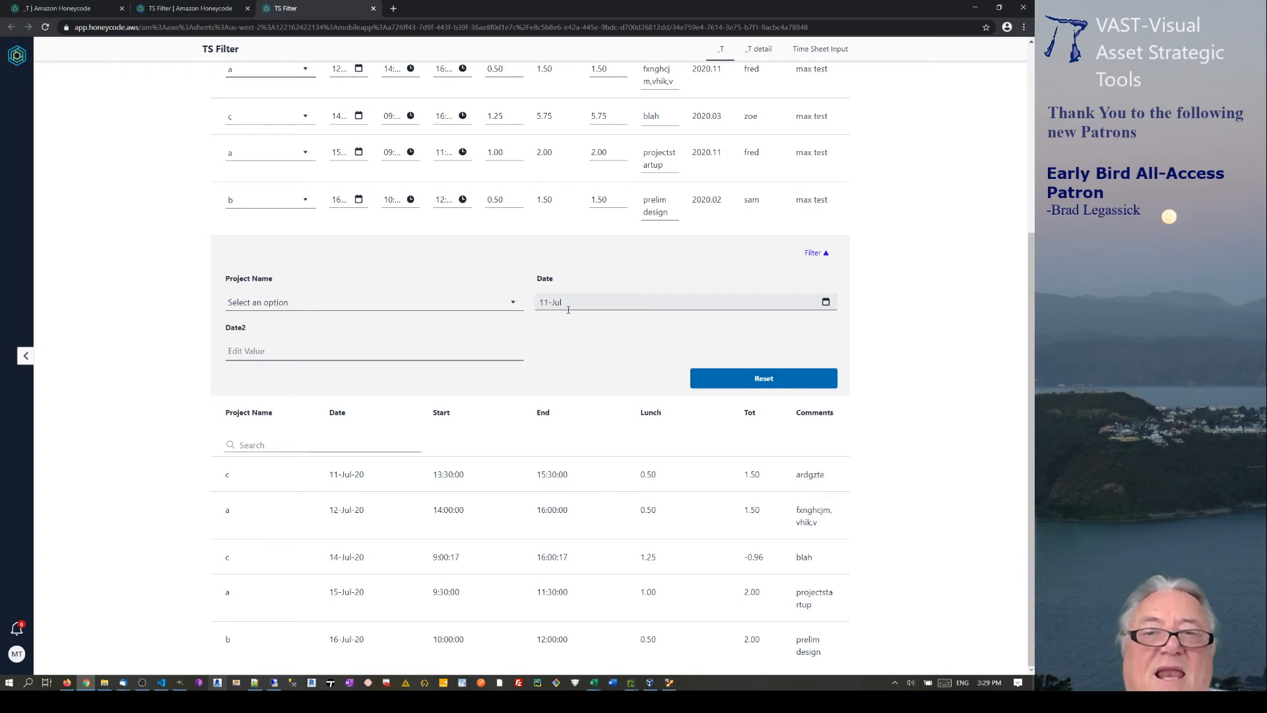
Set the Date2 end filter to 15-Jul.
{"action": "left_click", "coordinate": [826, 301]}
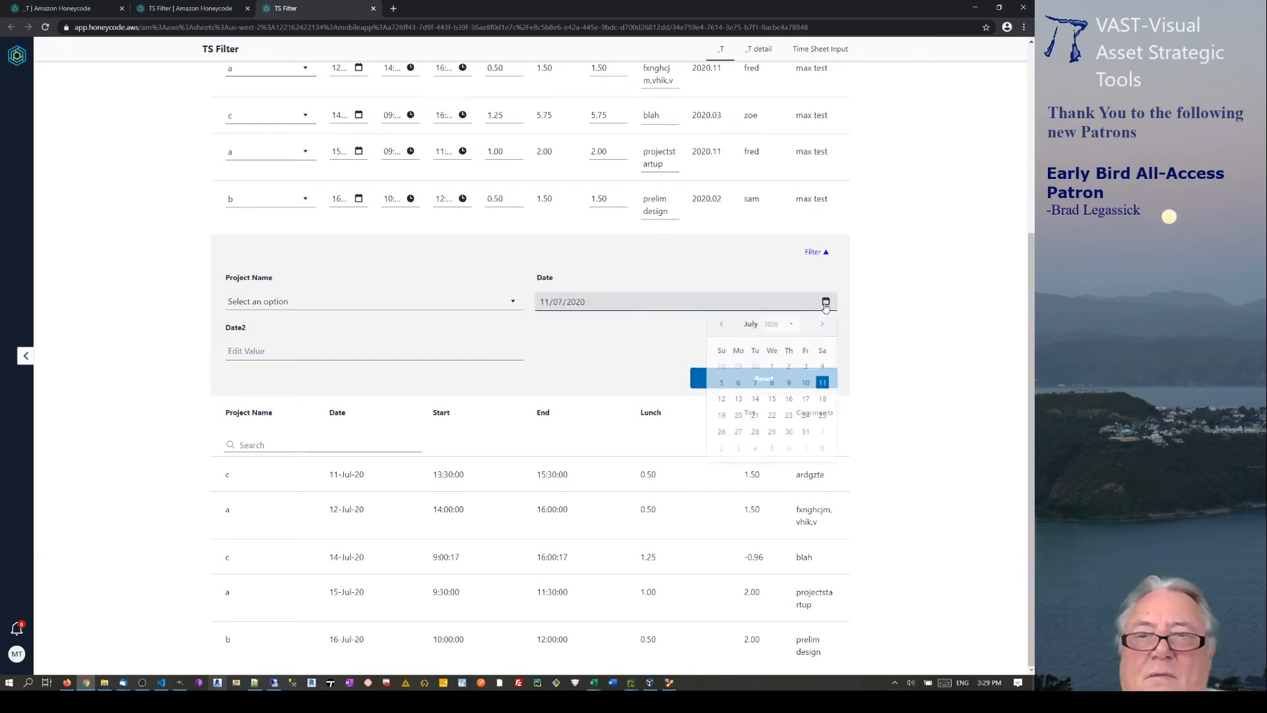
{"action": "left_click", "coordinate": [682, 266]}
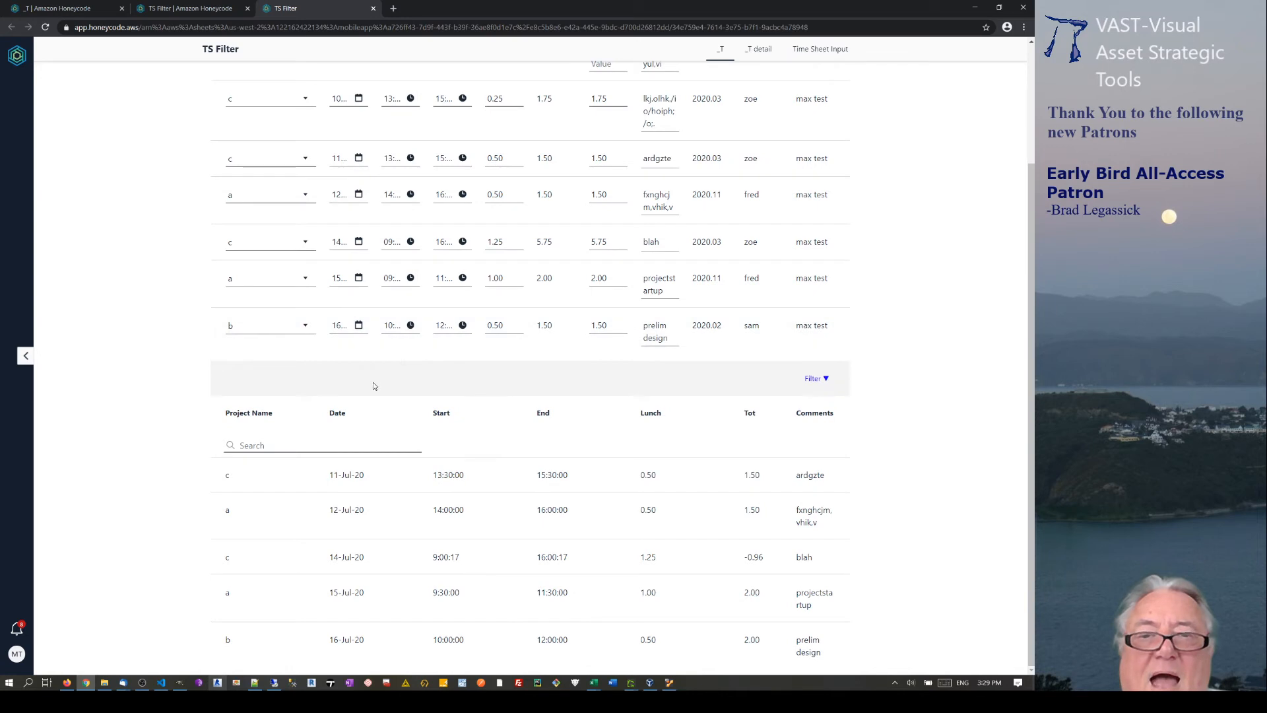
{"action": "left_click", "coordinate": [822, 378]}
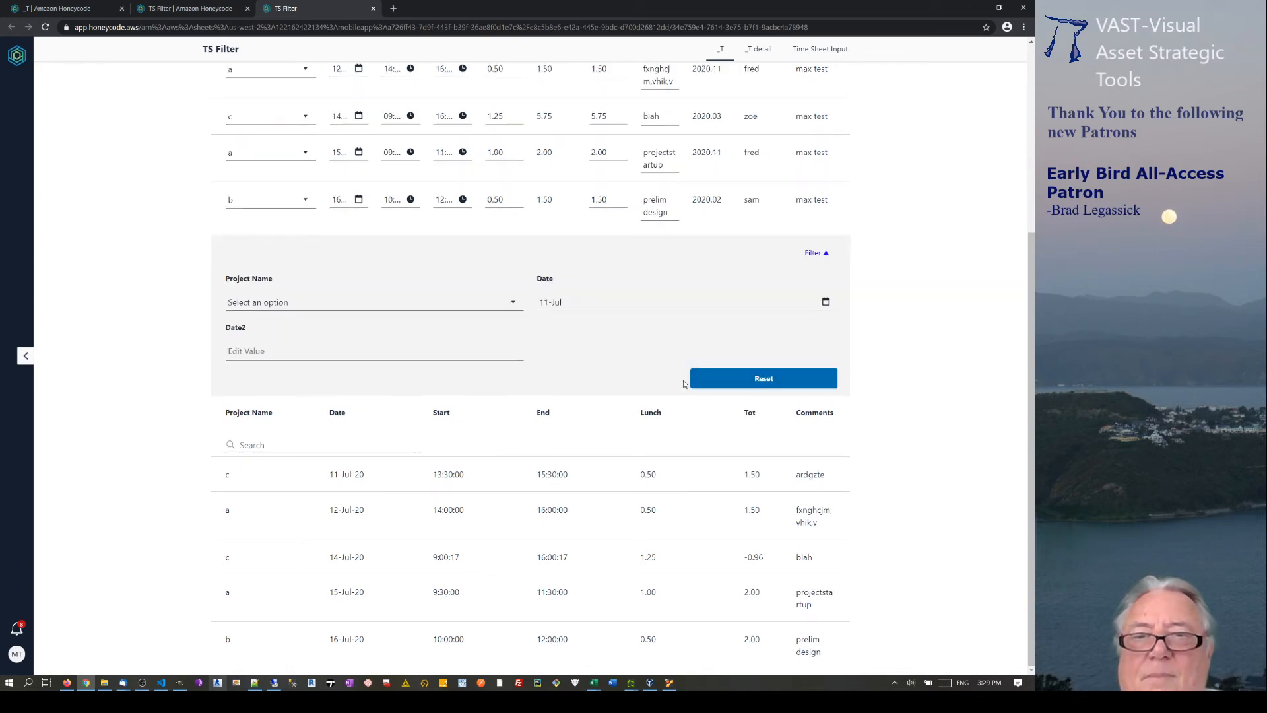
{"action": "left_click", "coordinate": [341, 348]}
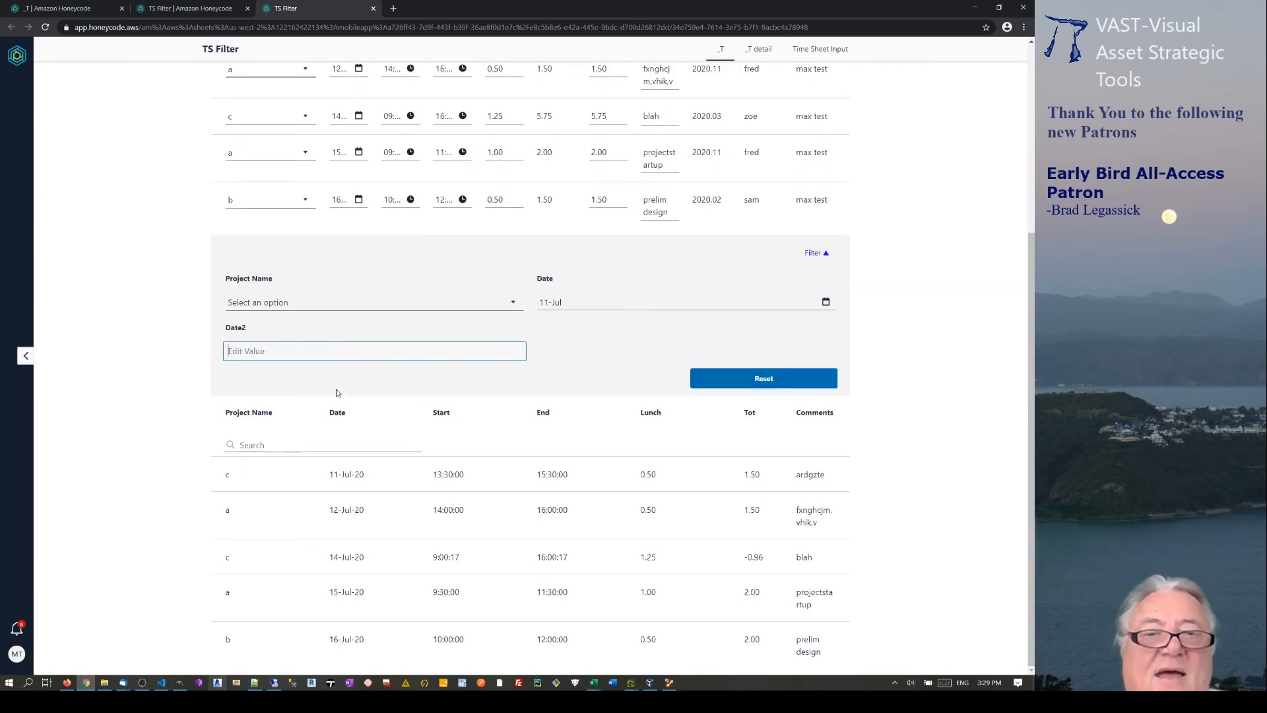
{"action": "type", "text": "15"}
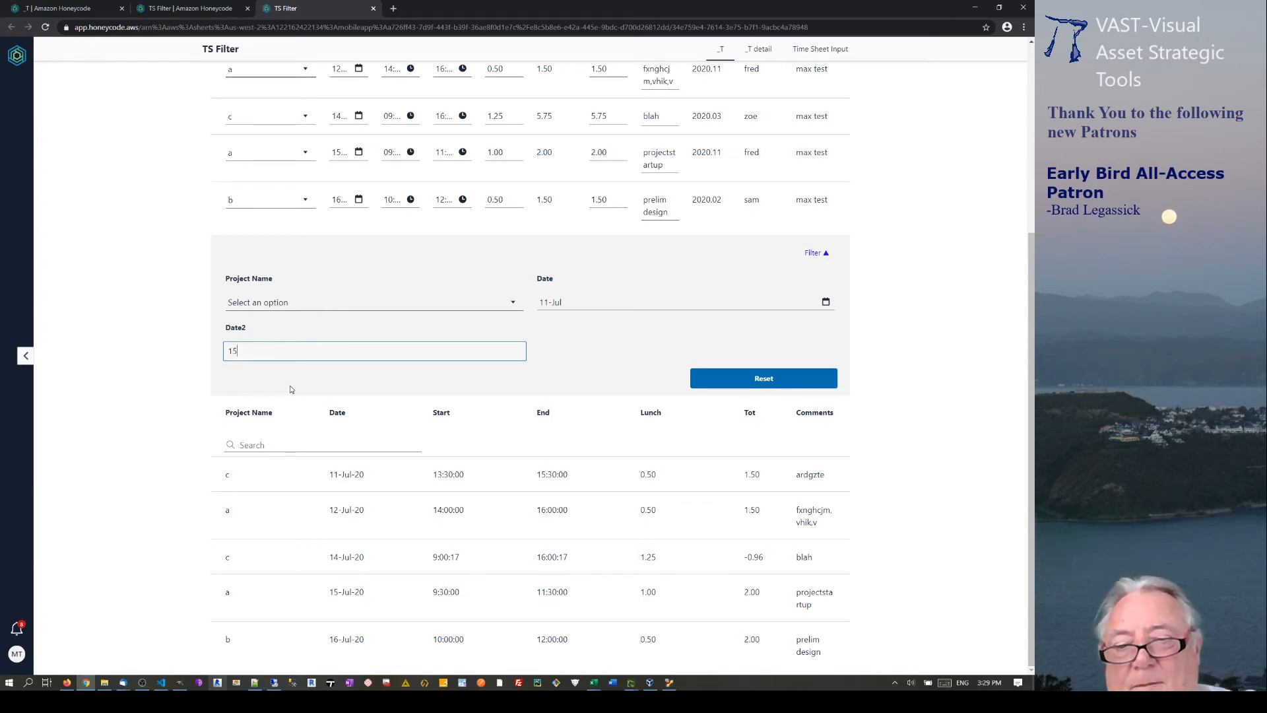
{"action": "left_click", "coordinate": [369, 331]}
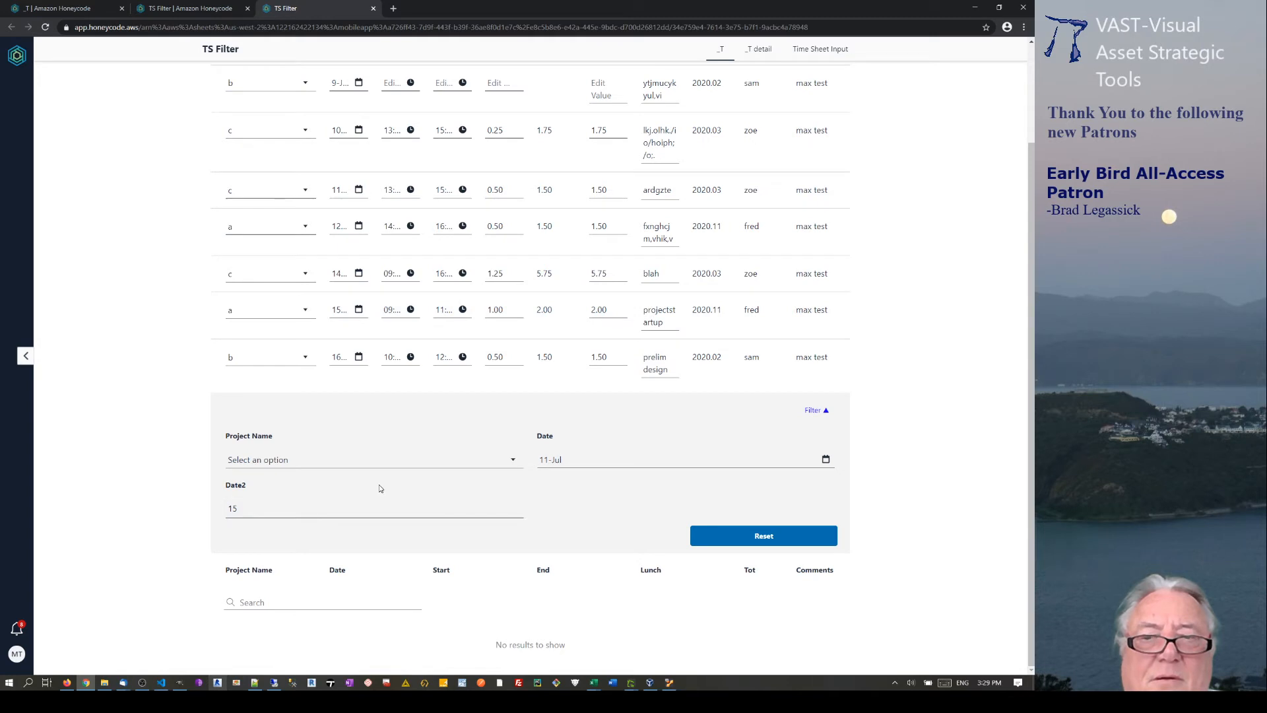
{"action": "left_click", "coordinate": [328, 503]}
{"action": "type", "text": "-"}
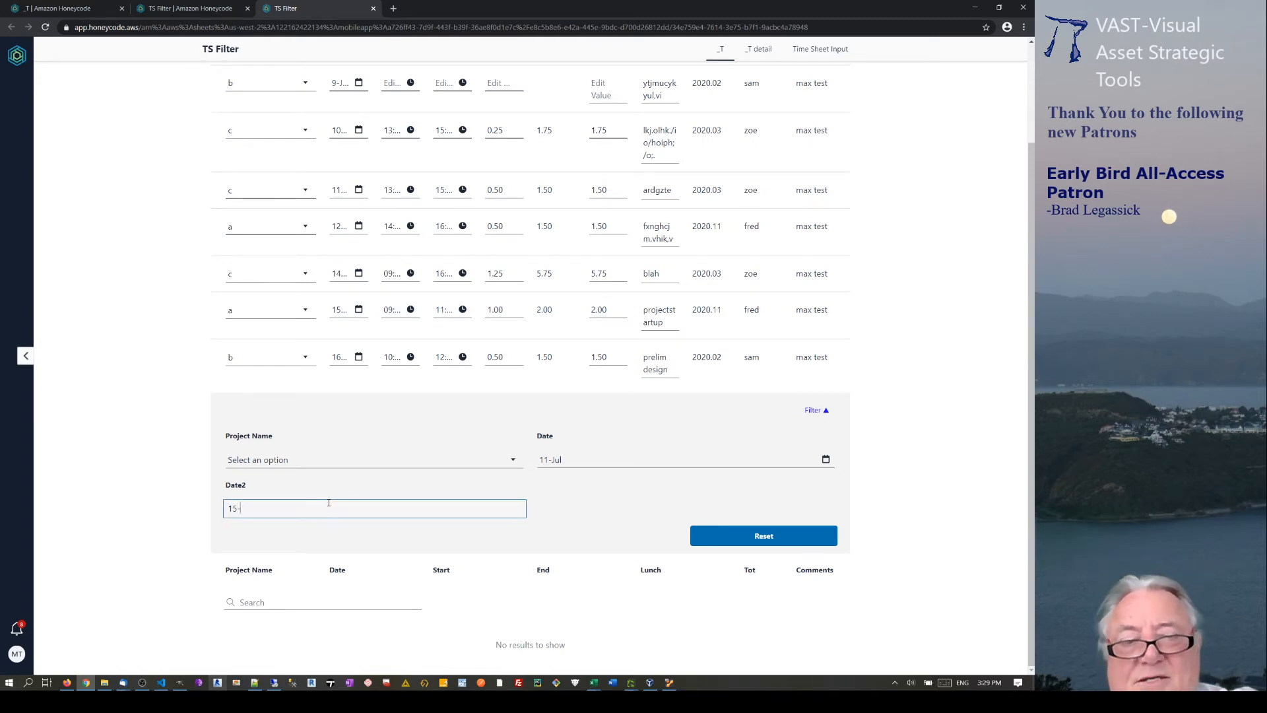
{"action": "type", "text": "jul"}
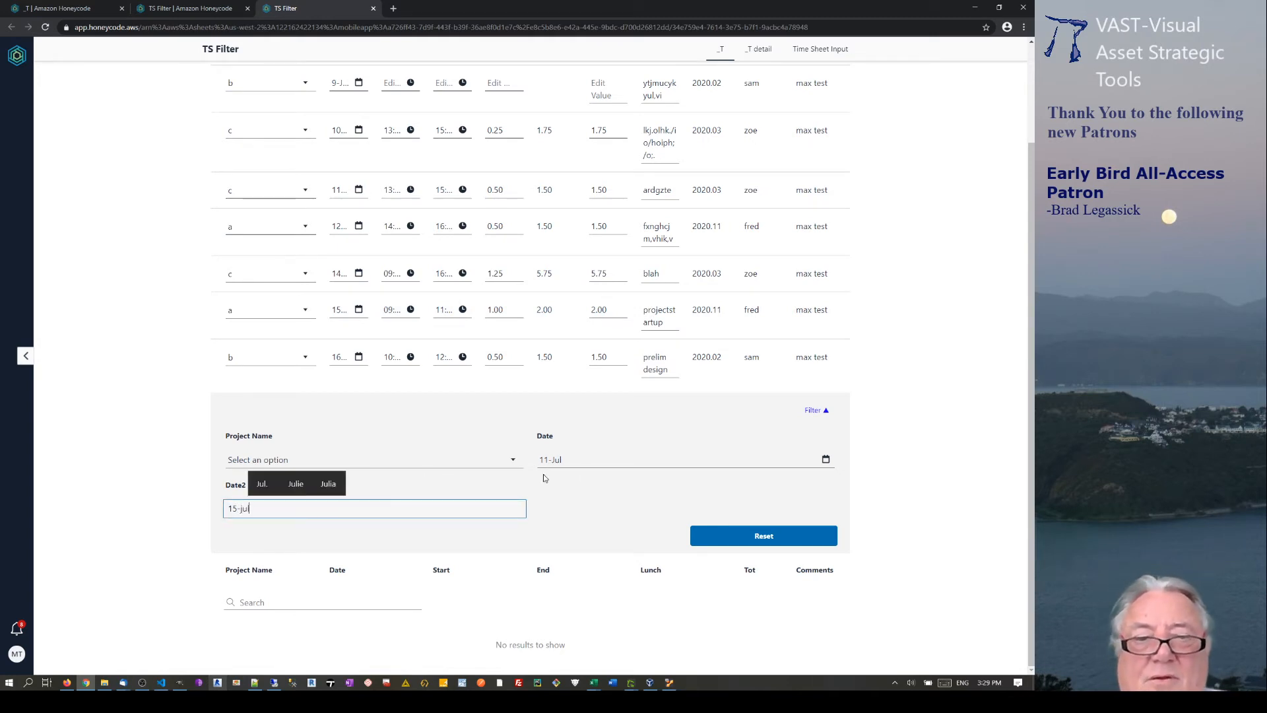
{"action": "left_click", "coordinate": [571, 503]}
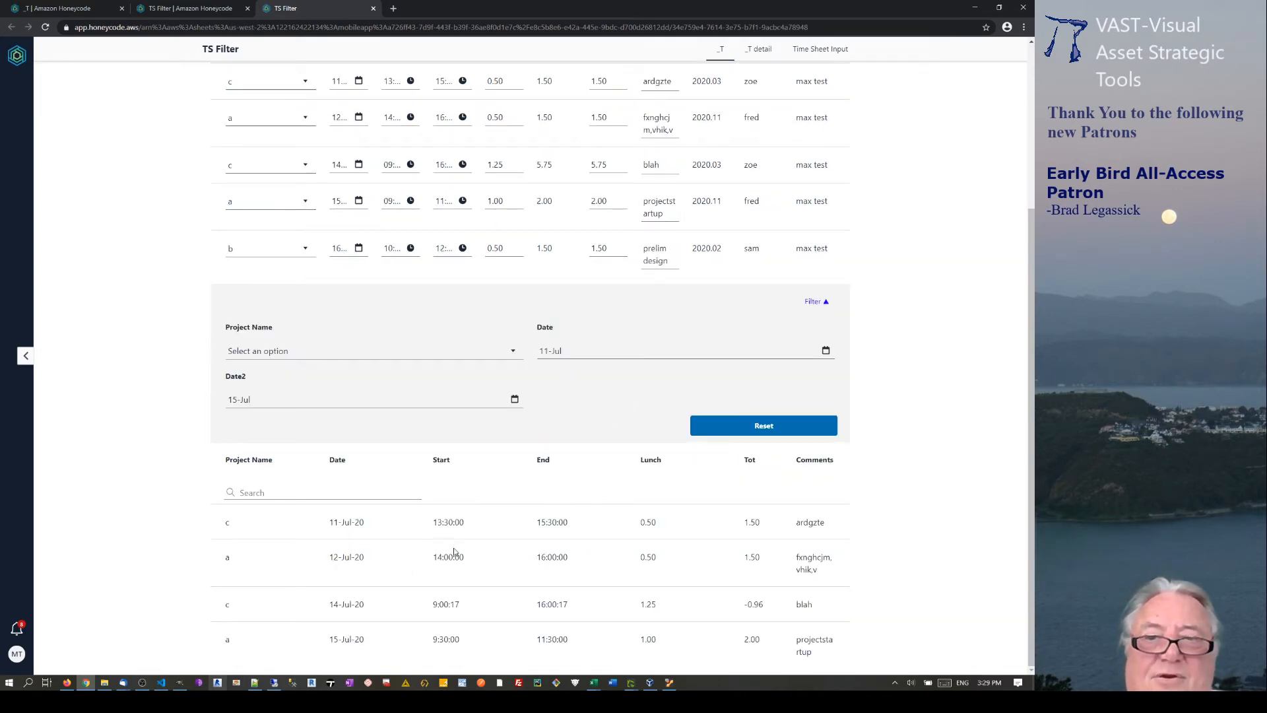
Change the start day to 13 and extend the end date to 16-Jul.
{"action": "left_click", "coordinate": [544, 350]}
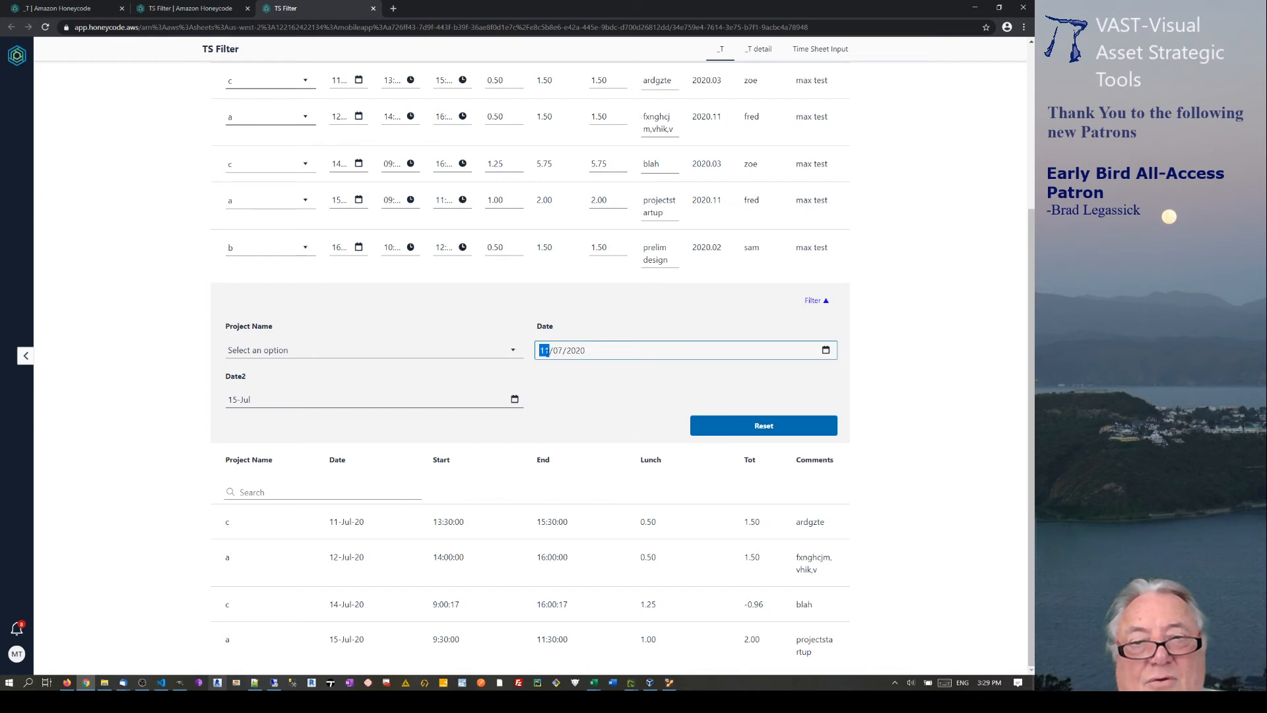
{"action": "type", "text": "12"}
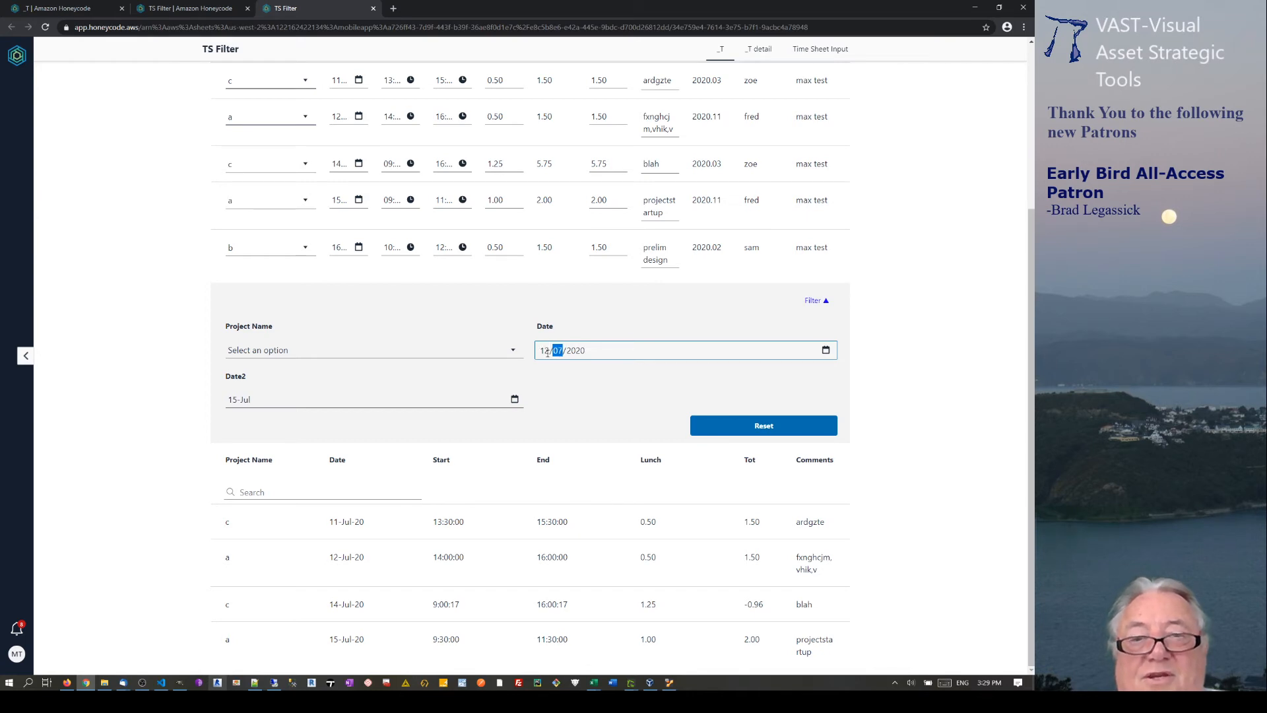
{"action": "left_click", "coordinate": [545, 350]}
{"action": "type", "text": "13"}
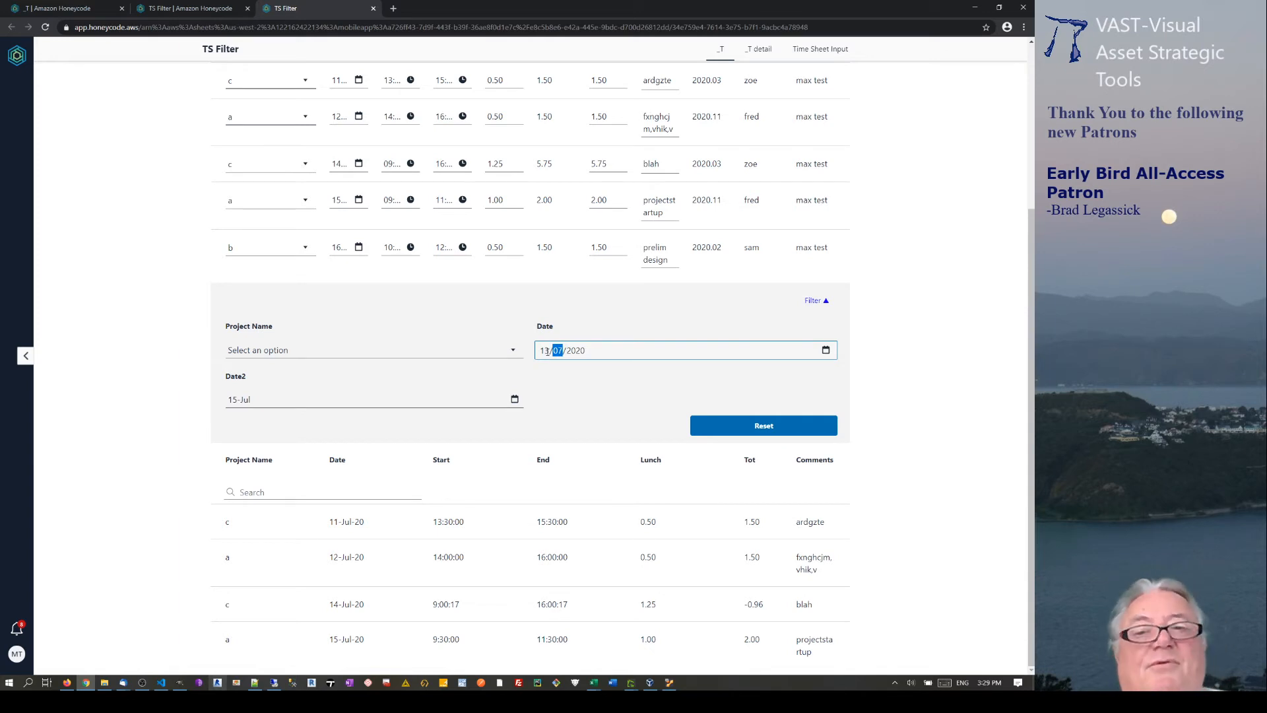
{"action": "left_click", "coordinate": [238, 400]}
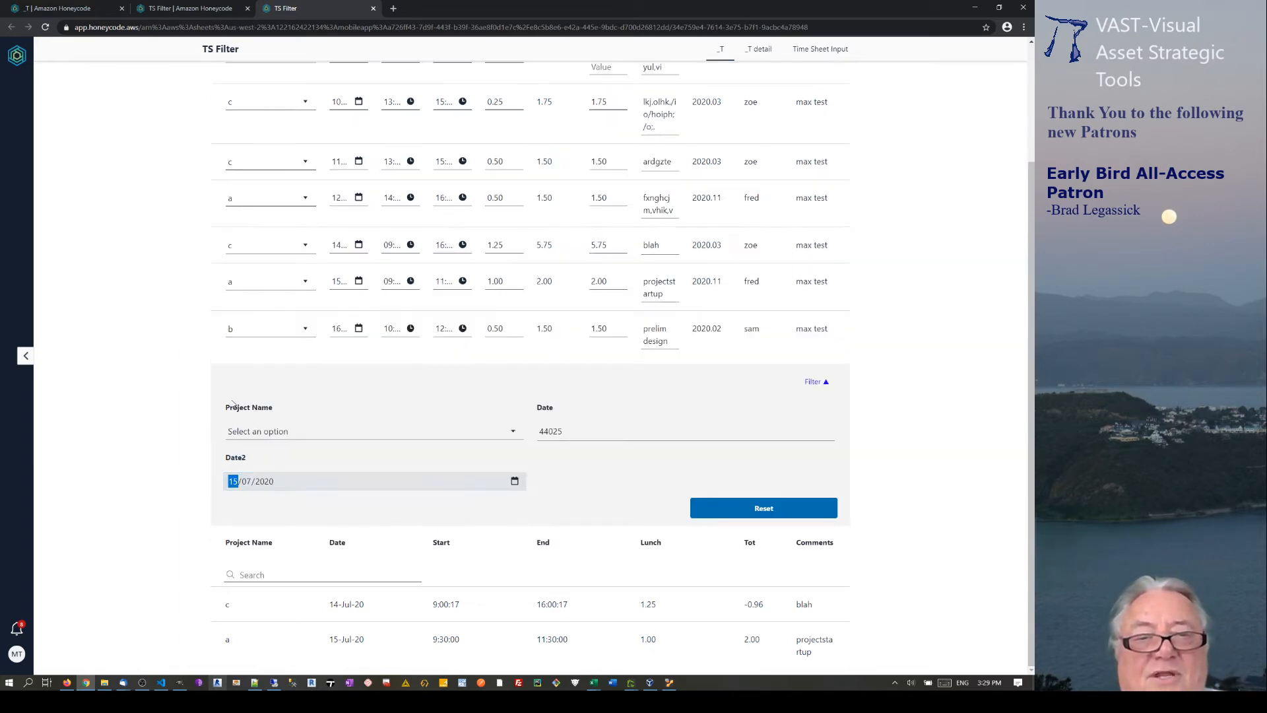
{"action": "type", "text": "16"}
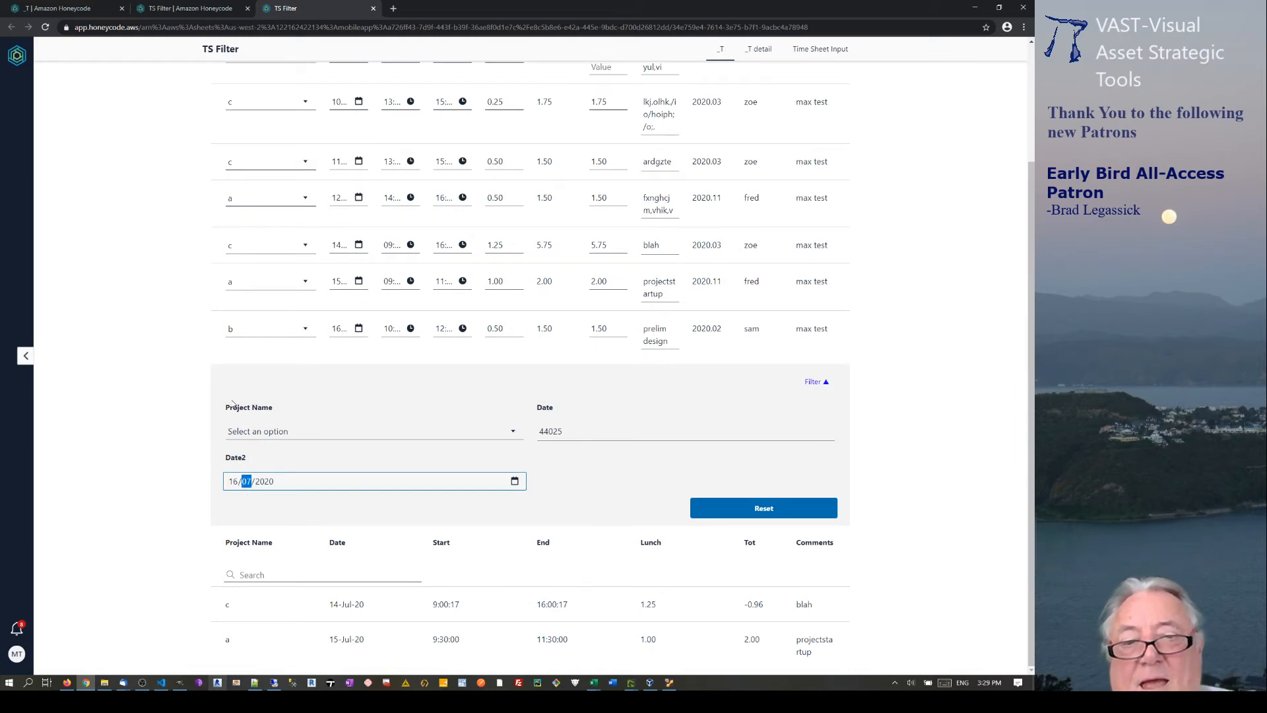
{"action": "left_click", "coordinate": [590, 471]}
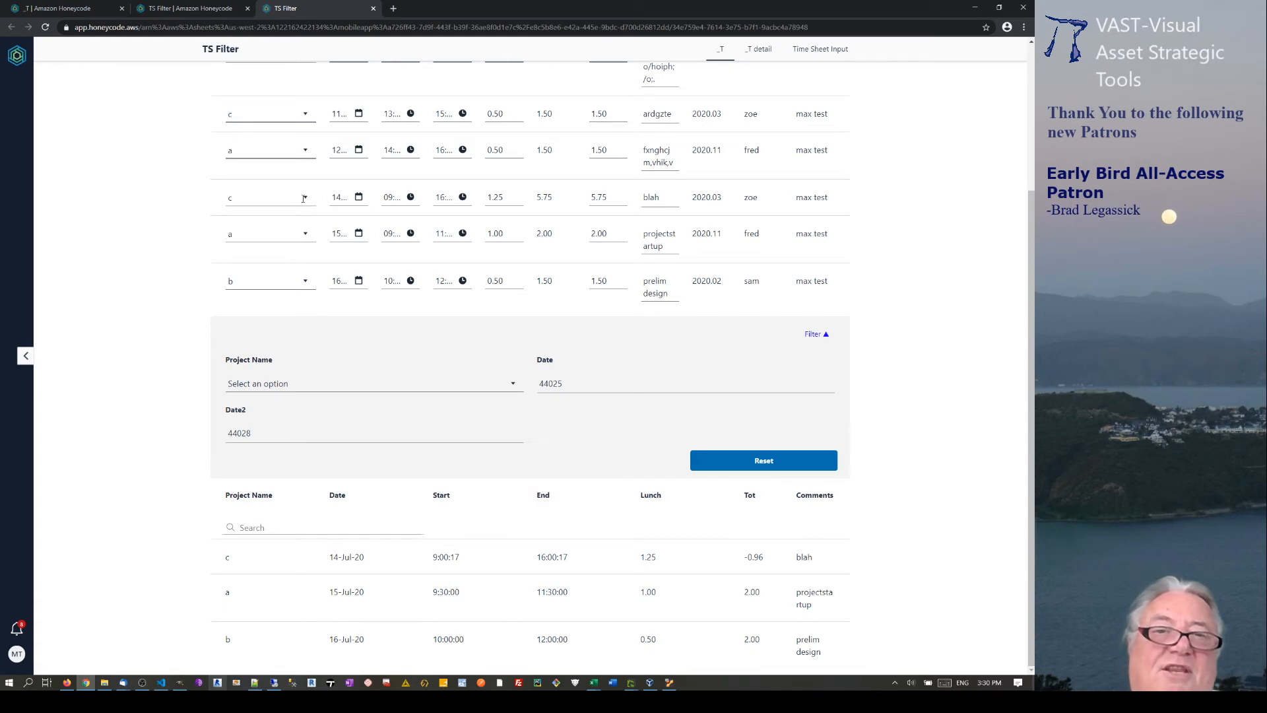
{"action": "triple_click", "coordinate": [343, 558]}
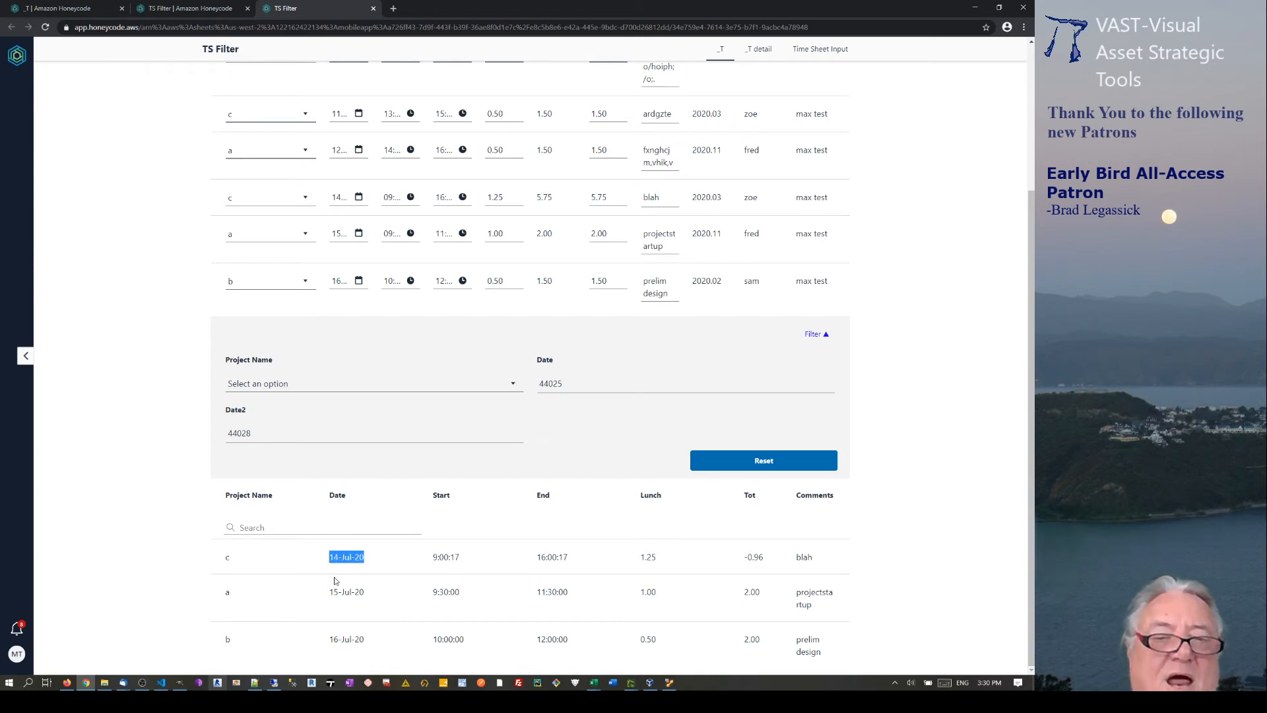
{"action": "triple_click", "coordinate": [454, 558]}
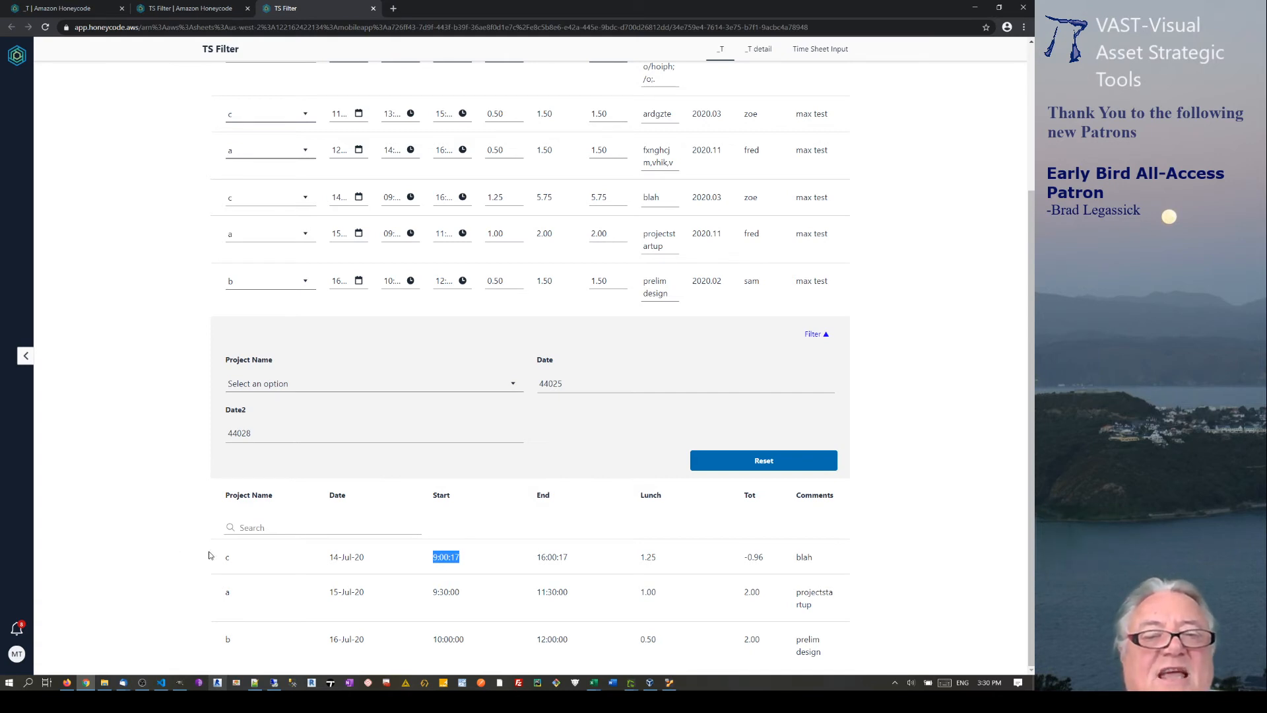
{"action": "left_click_drag", "start_coordinate": [222, 555], "coordinate": [809, 557]}
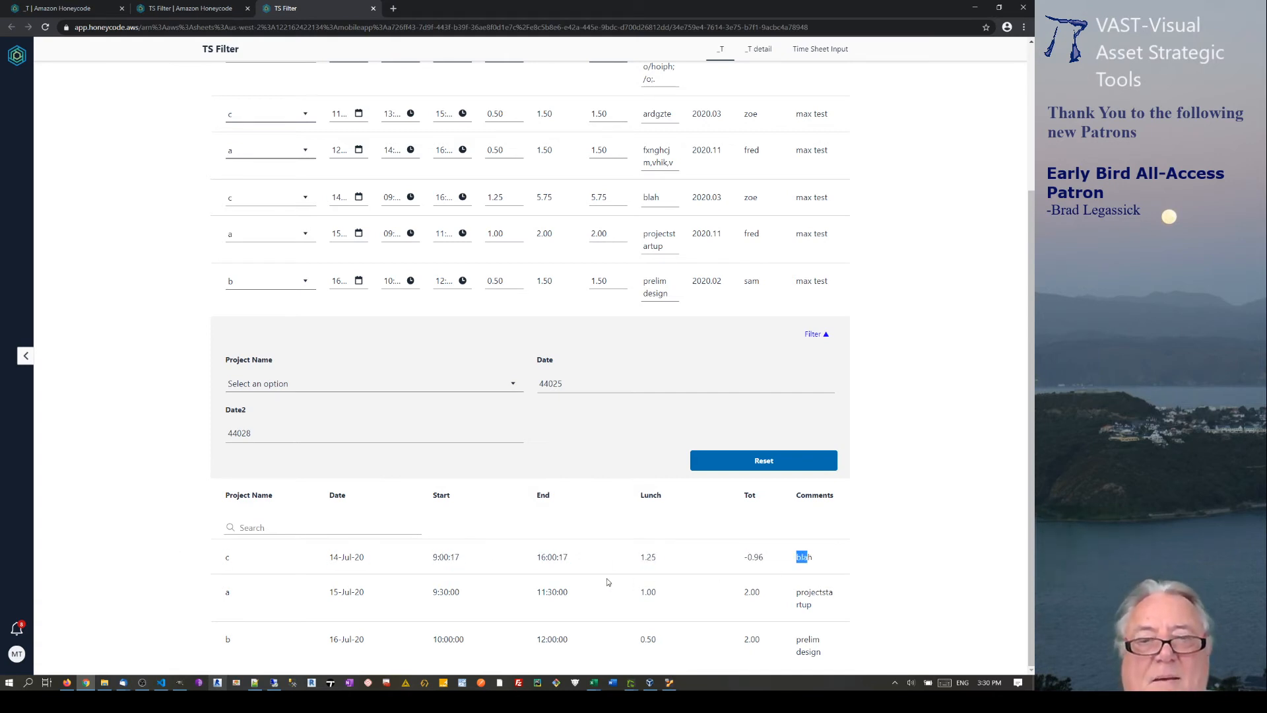
{"action": "left_click", "coordinate": [456, 558]}
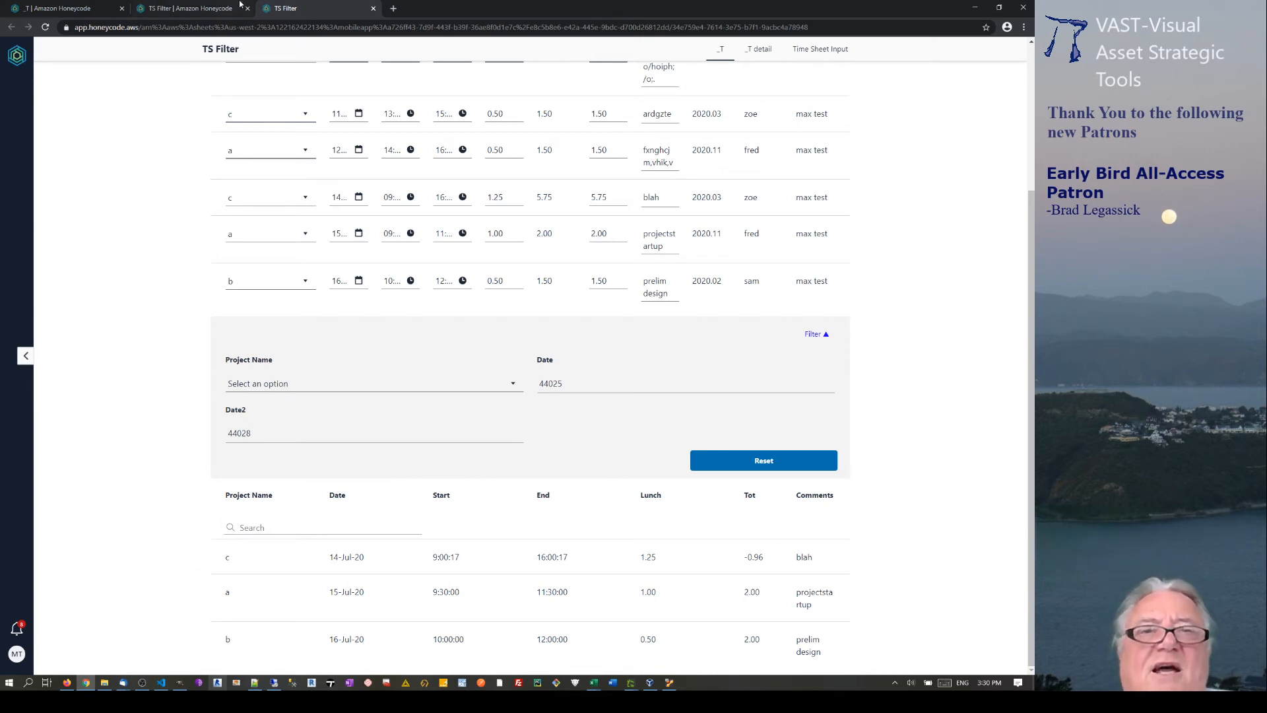
{"action": "scroll", "coordinate": [905, 87], "scroll_direction": "up", "scroll_amount": 3}
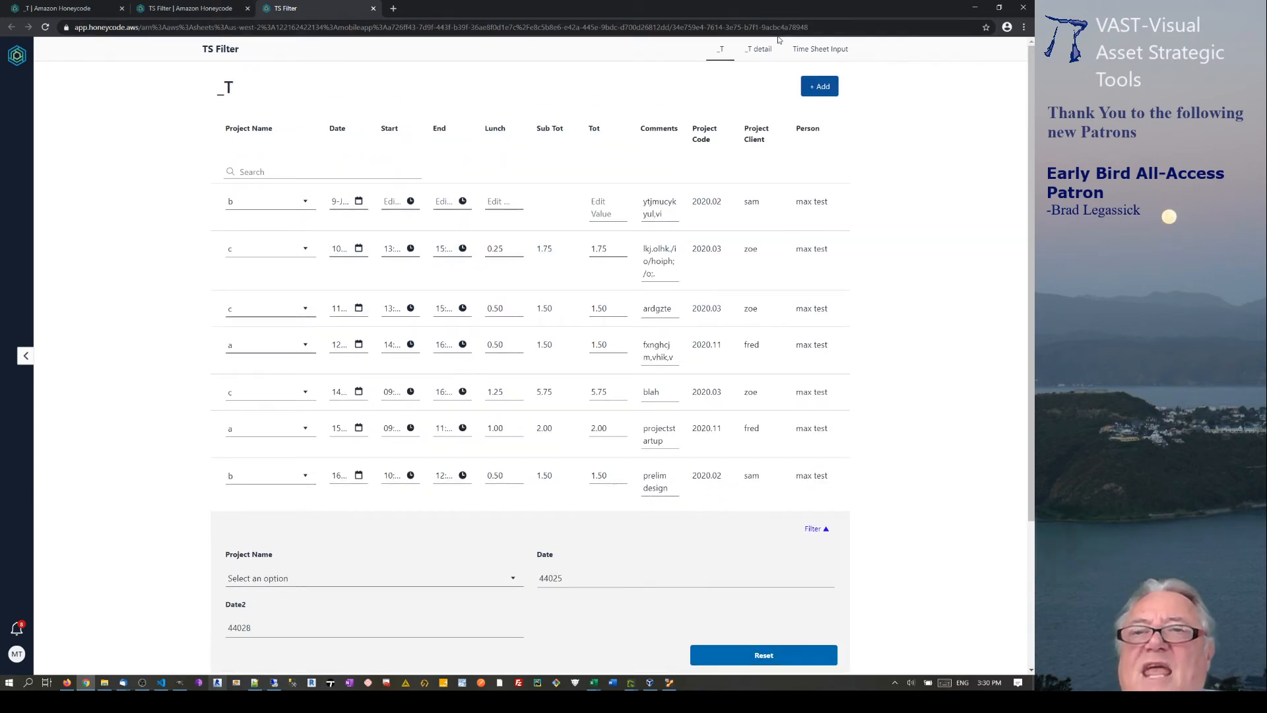
View project a's 15-Jul-20 entry on the _T detail screen, then go back to the _T table.
{"action": "left_click", "coordinate": [758, 48]}
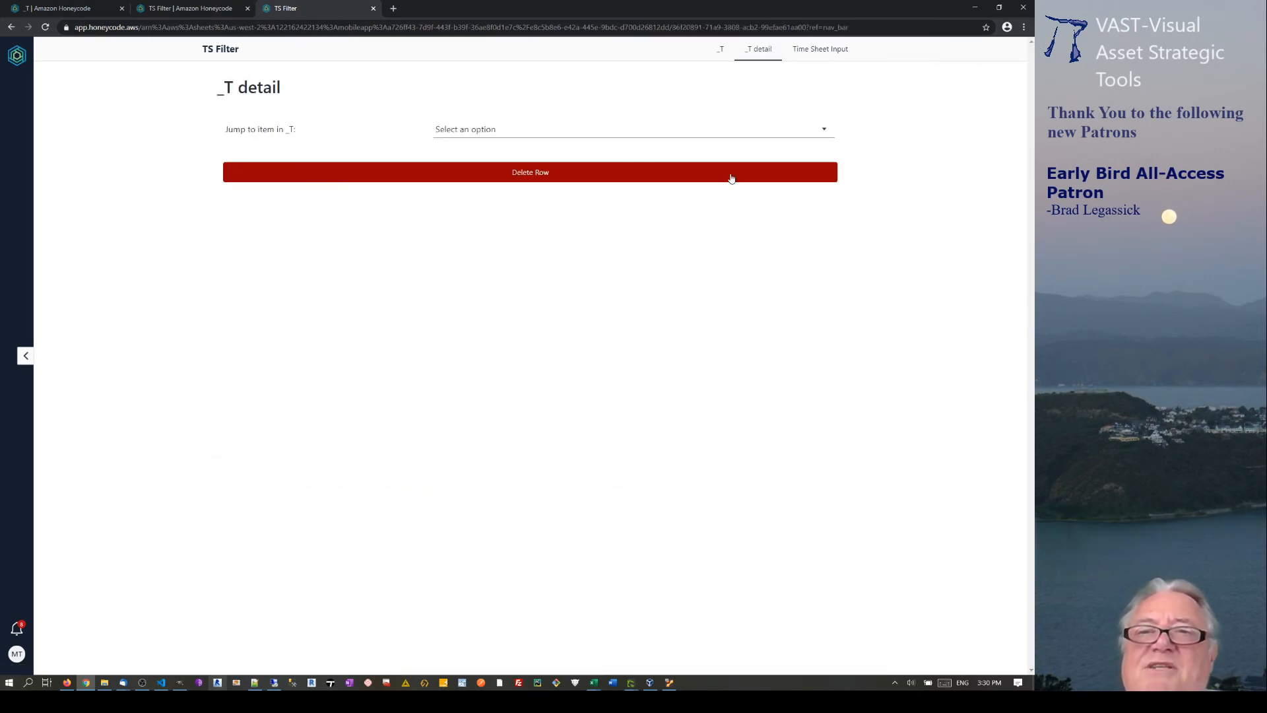
{"action": "left_click", "coordinate": [821, 129]}
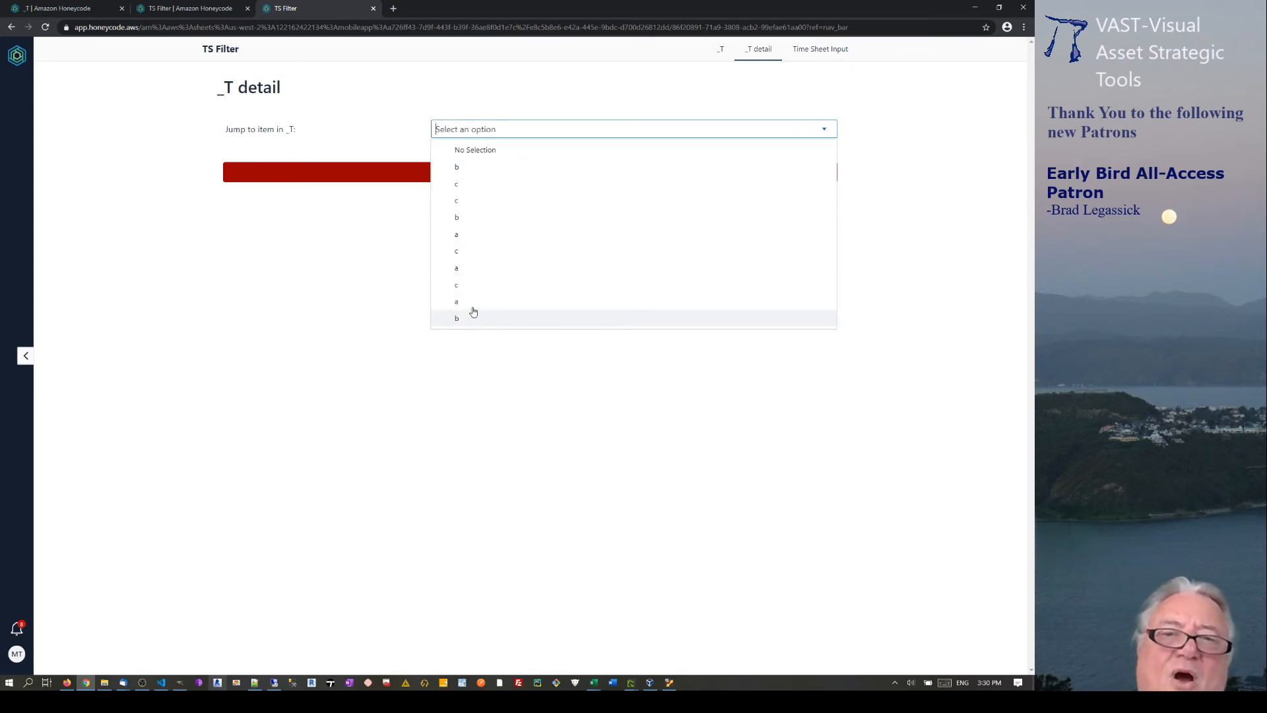
{"action": "left_click", "coordinate": [473, 269]}
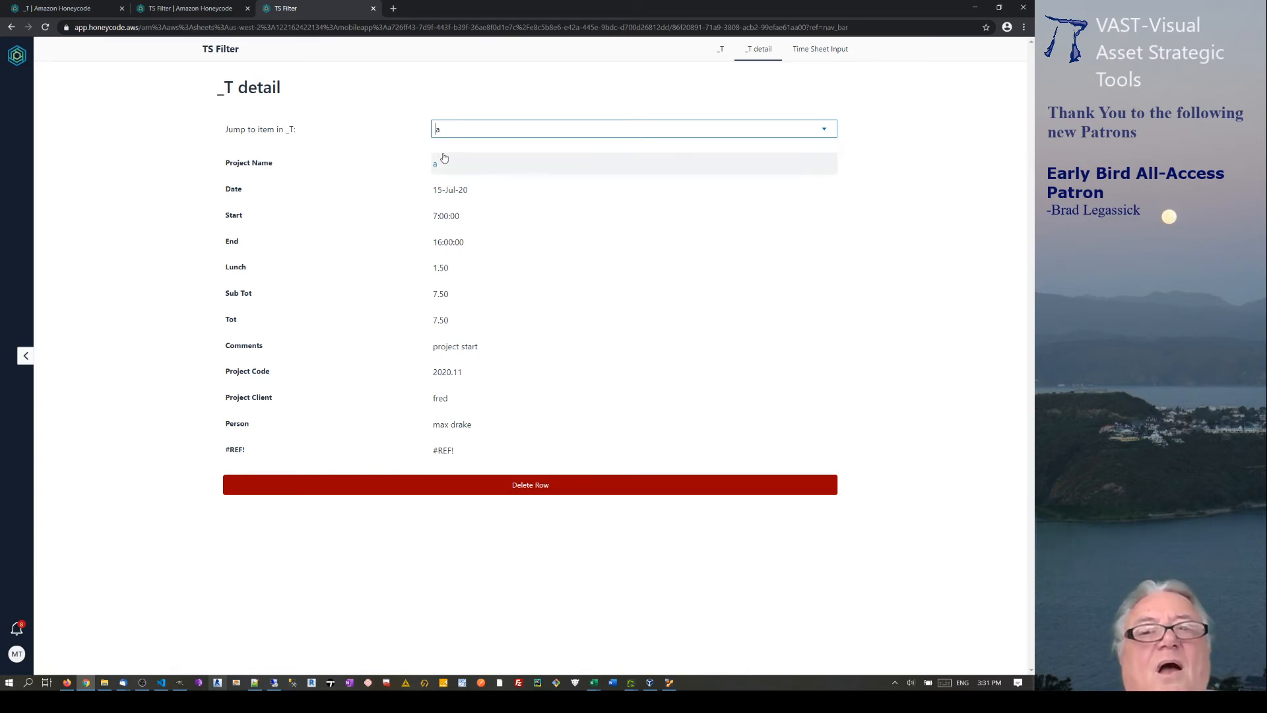
{"action": "left_click", "coordinate": [75, 9]}
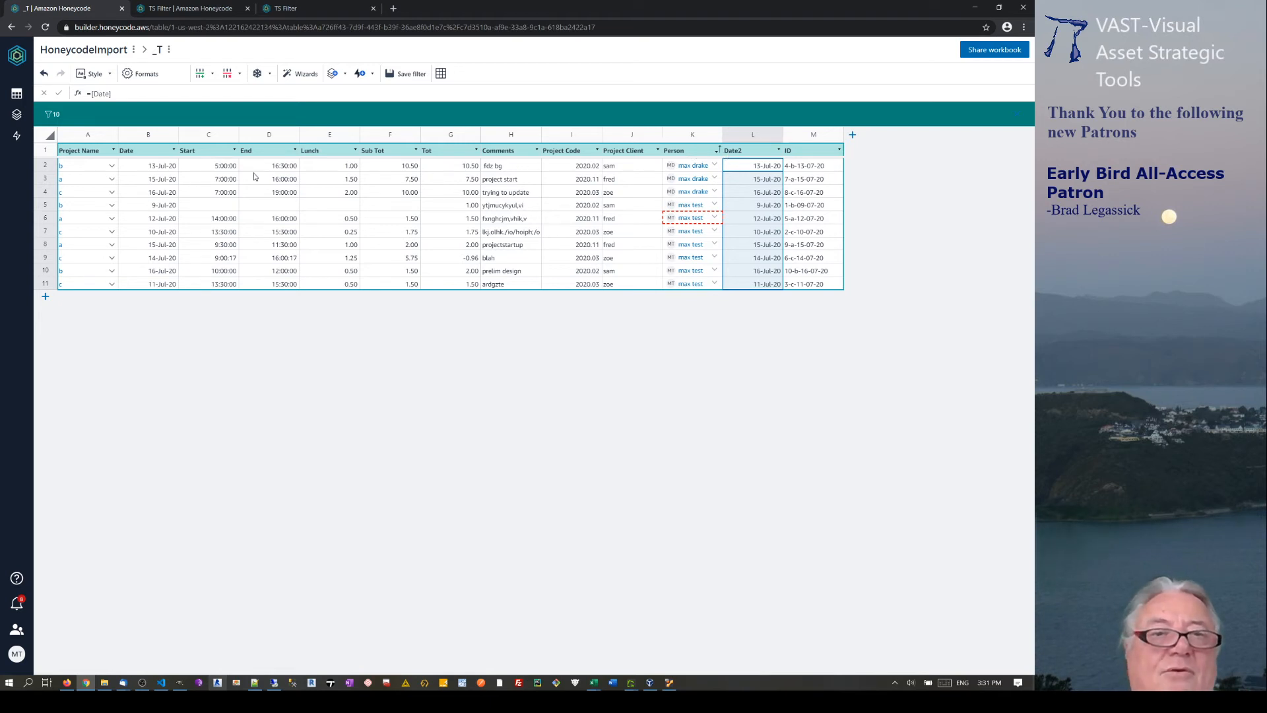
Sort the _T table by Date in ascending order.
{"action": "left_click", "coordinate": [175, 150]}
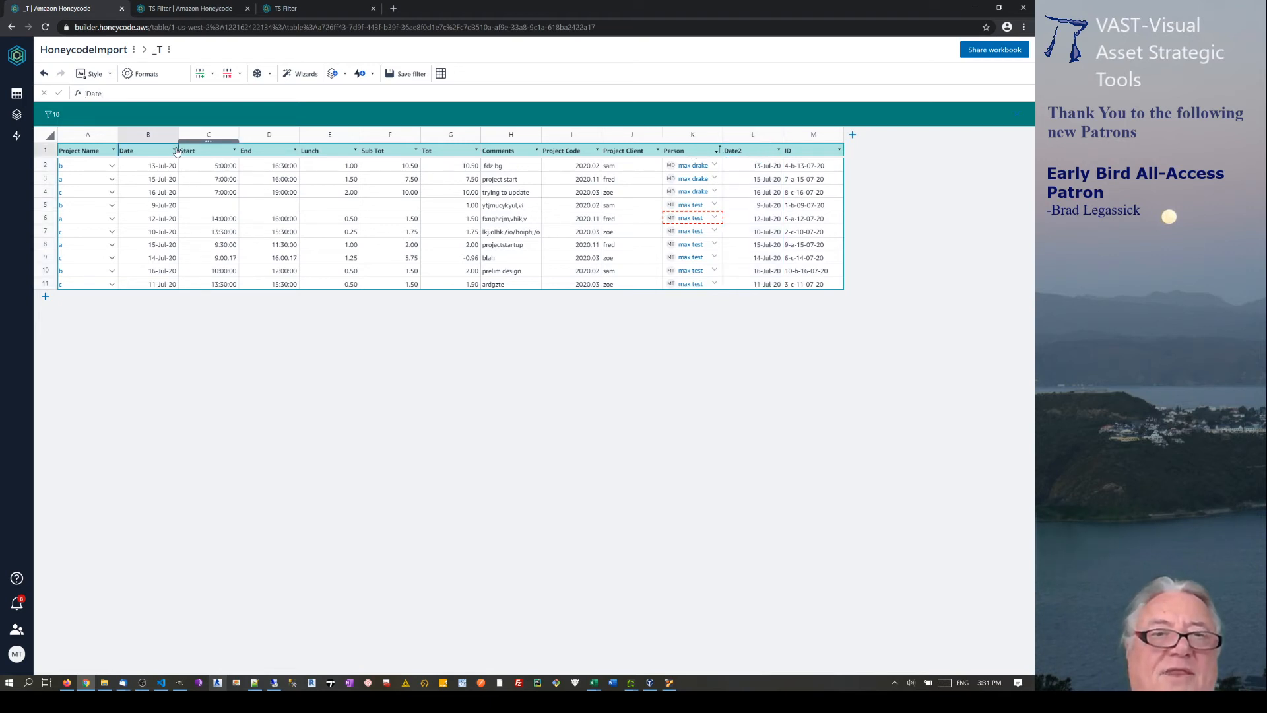
{"action": "left_click", "coordinate": [233, 204]}
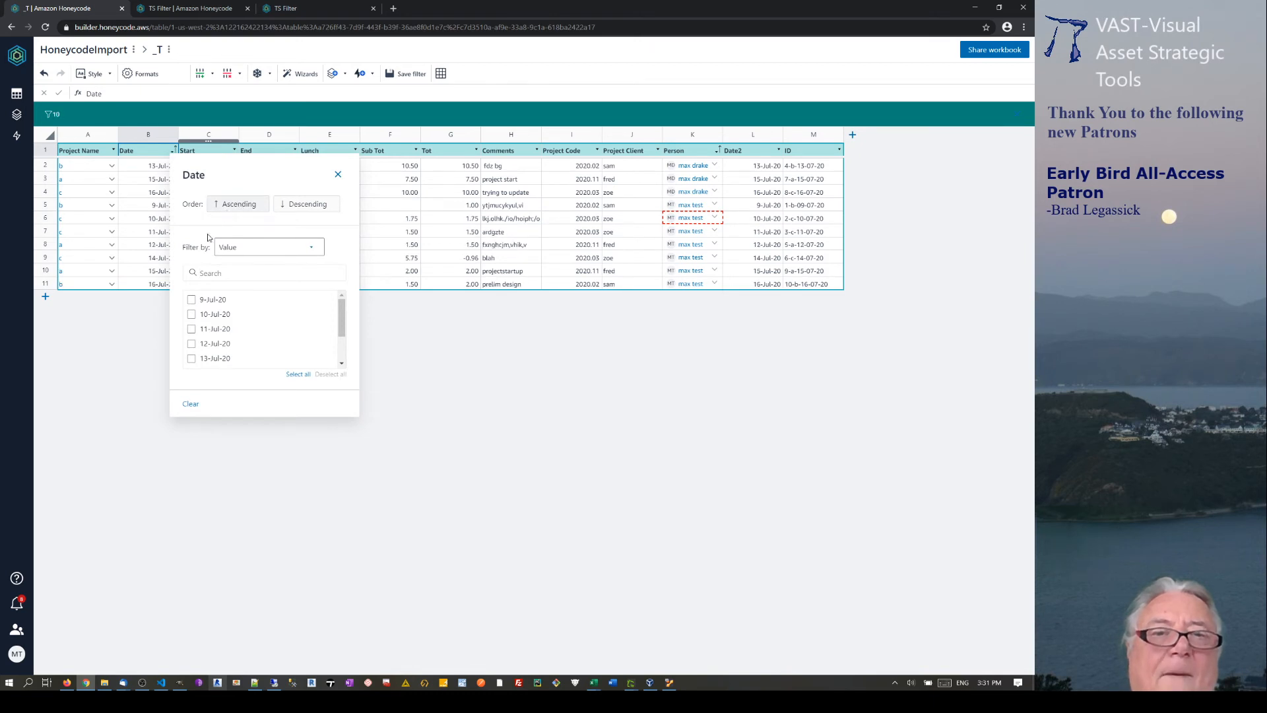
{"action": "left_click", "coordinate": [516, 399]}
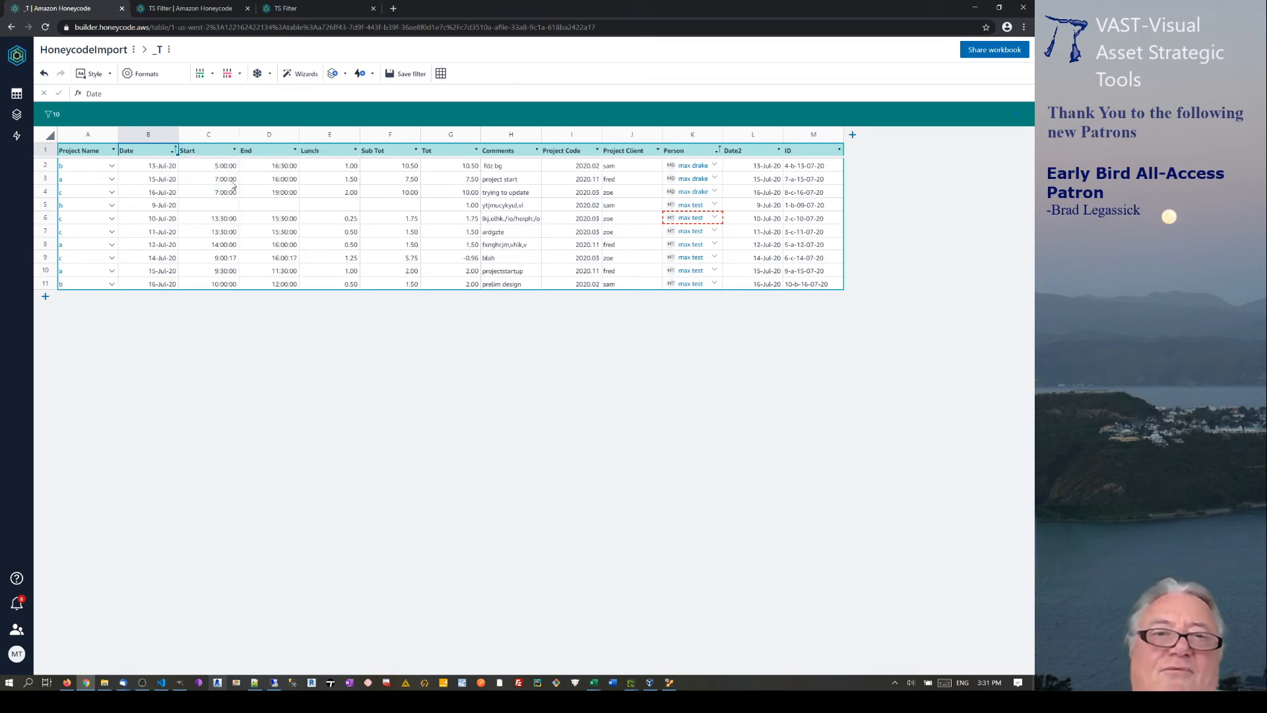
{"action": "left_click", "coordinate": [172, 152]}
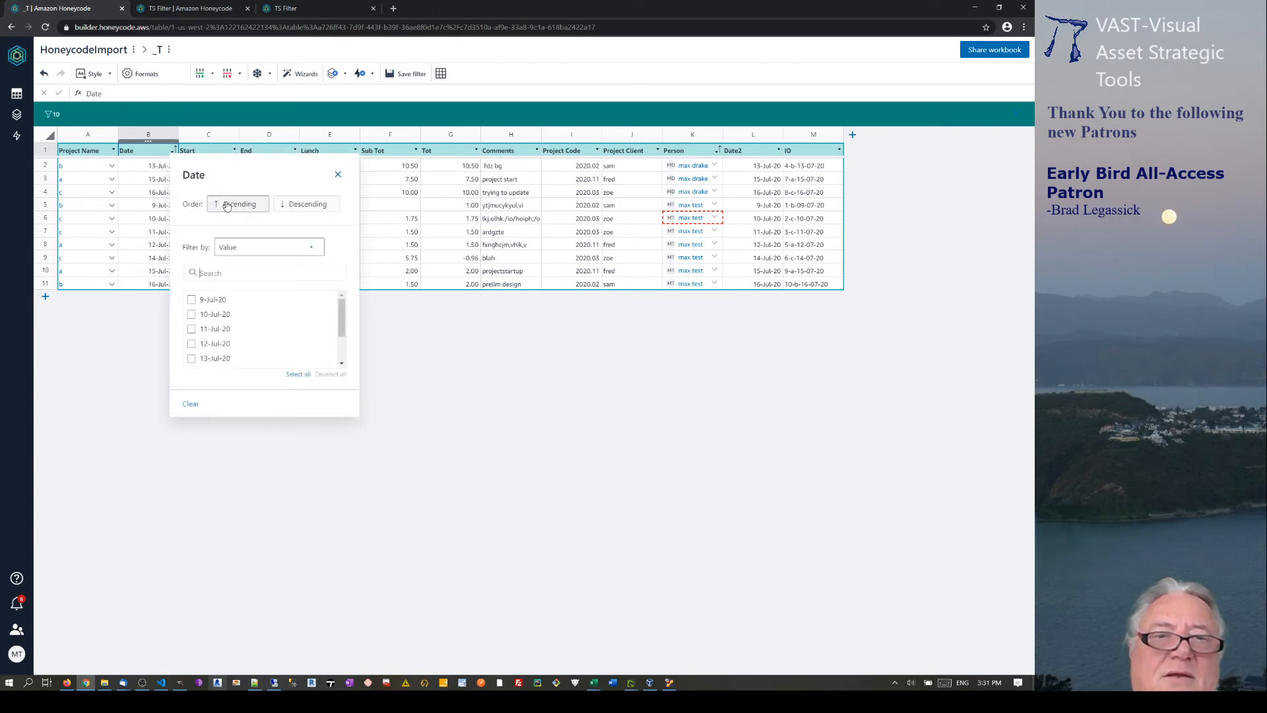
{"action": "left_click", "coordinate": [226, 207]}
{"action": "left_click", "coordinate": [398, 391]}
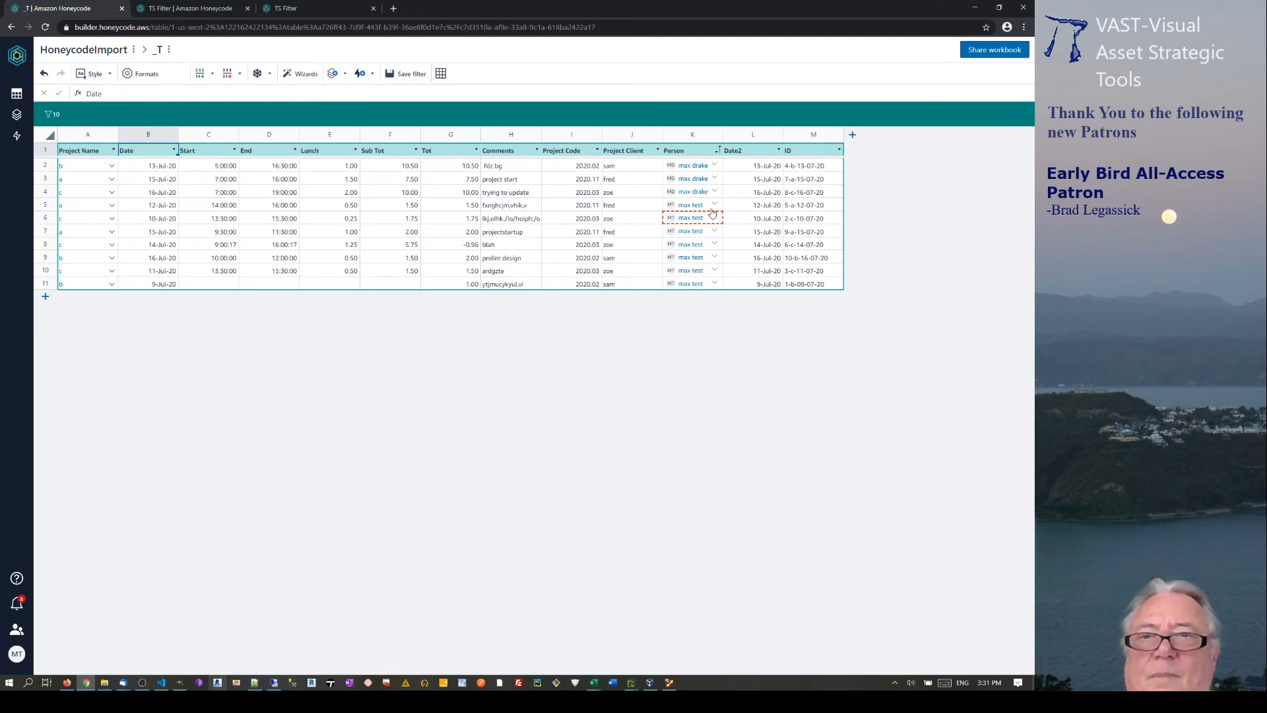
Clear the filter from the Person column's options.
{"action": "left_click", "coordinate": [717, 151]}
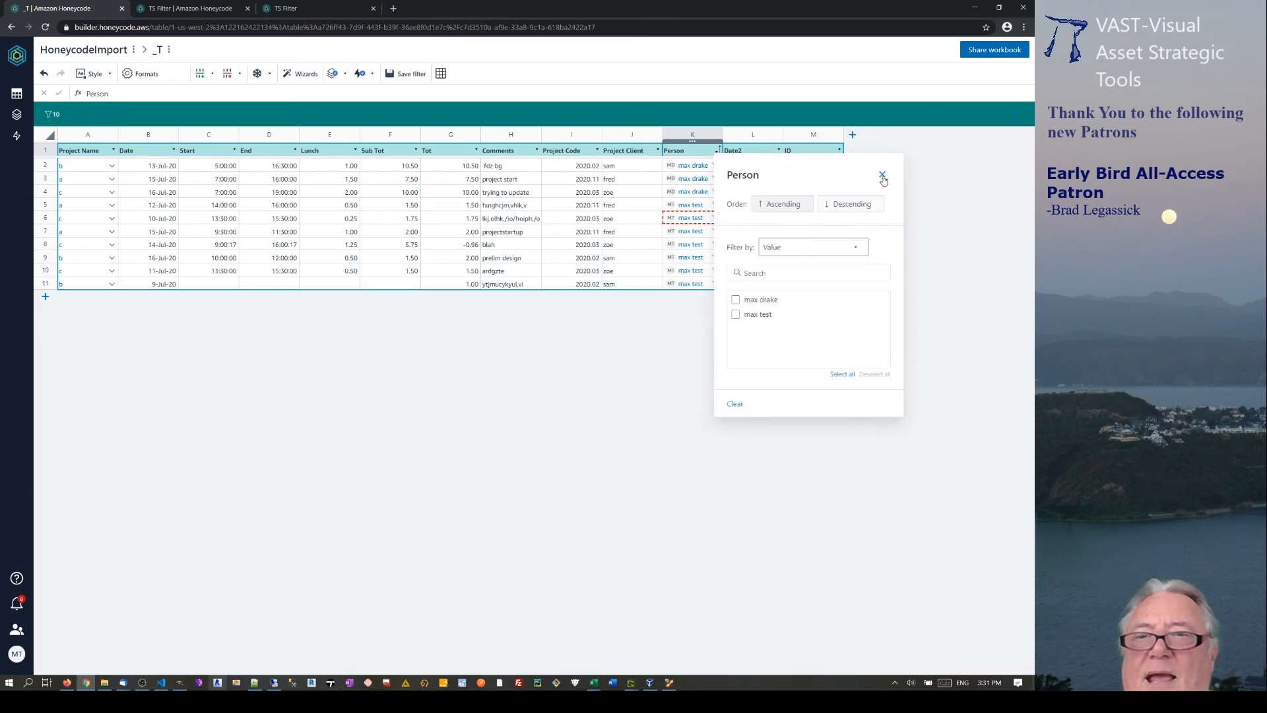
{"action": "left_click", "coordinate": [882, 175]}
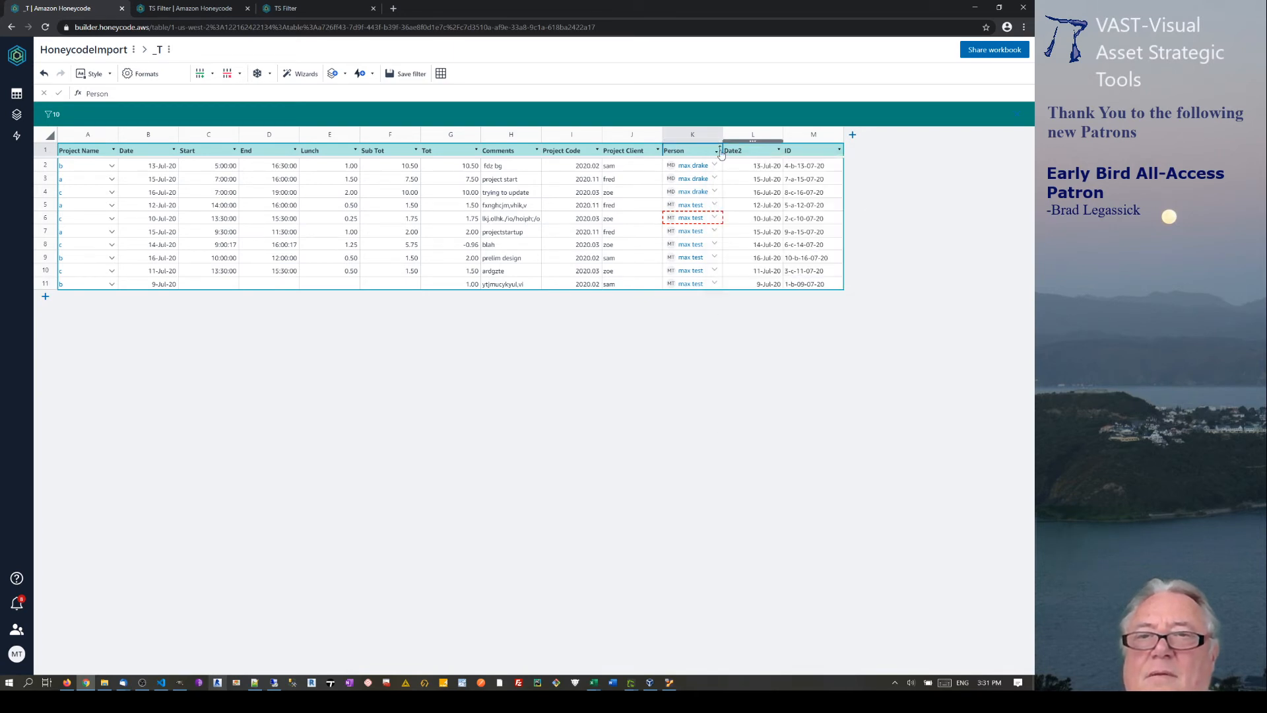
{"action": "left_click", "coordinate": [716, 150]}
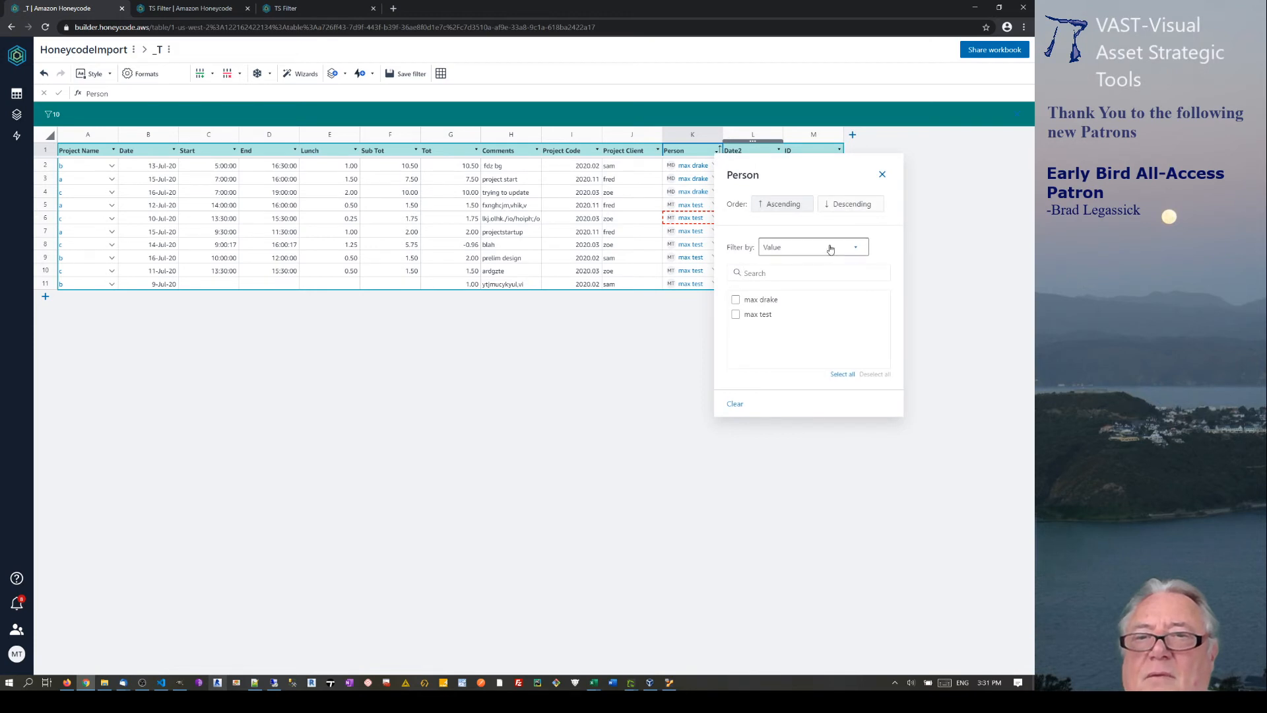
{"action": "left_click", "coordinate": [853, 250]}
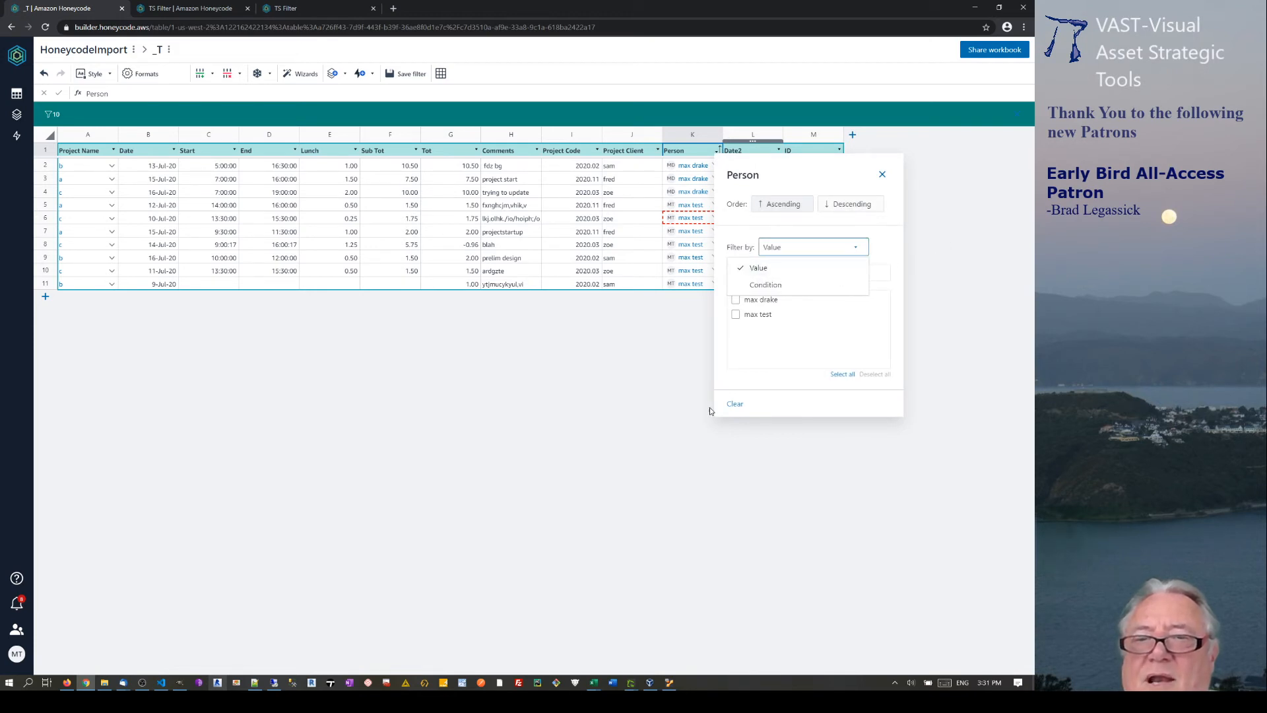
{"action": "left_click", "coordinate": [734, 407]}
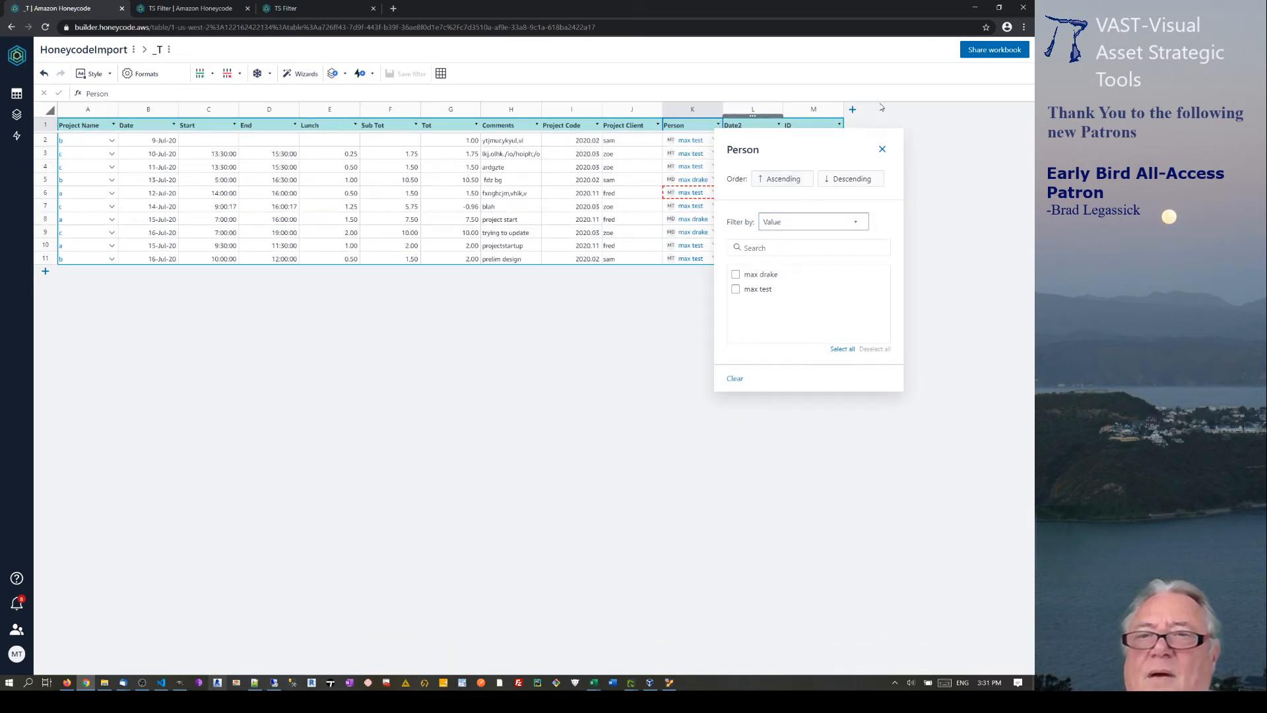
{"action": "left_click", "coordinate": [882, 151]}
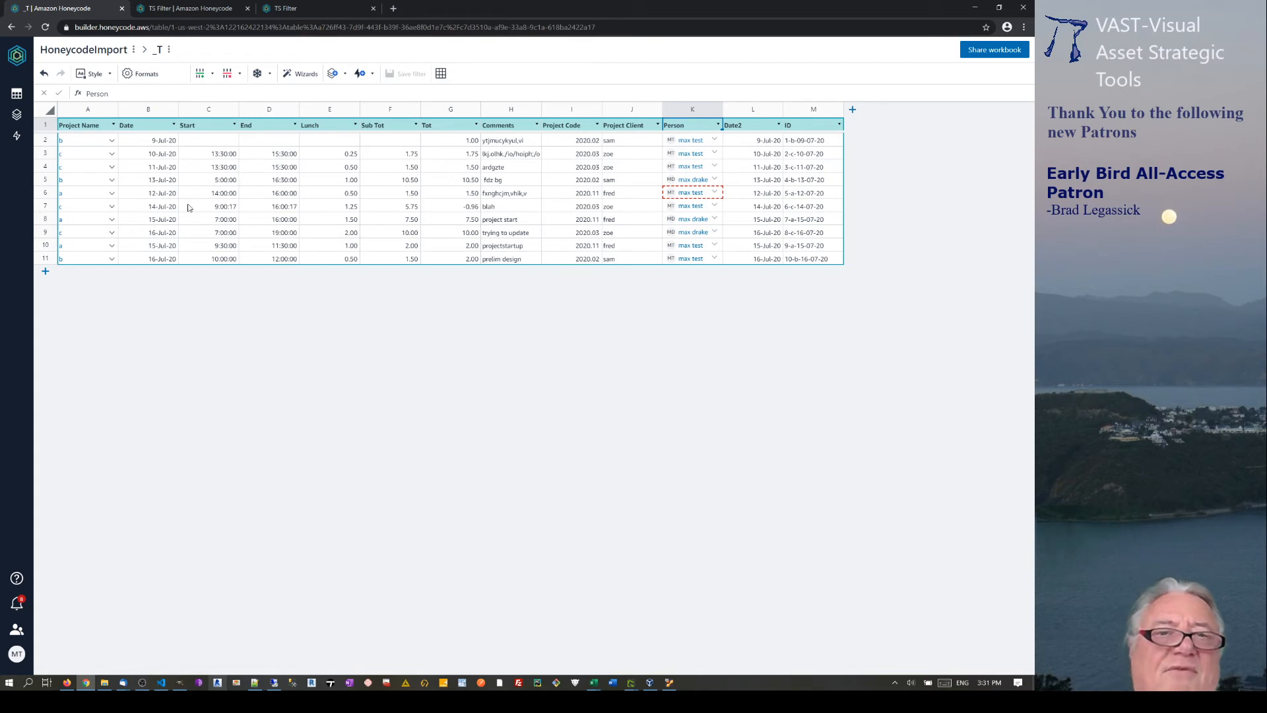
{"action": "left_click", "coordinate": [802, 142]}
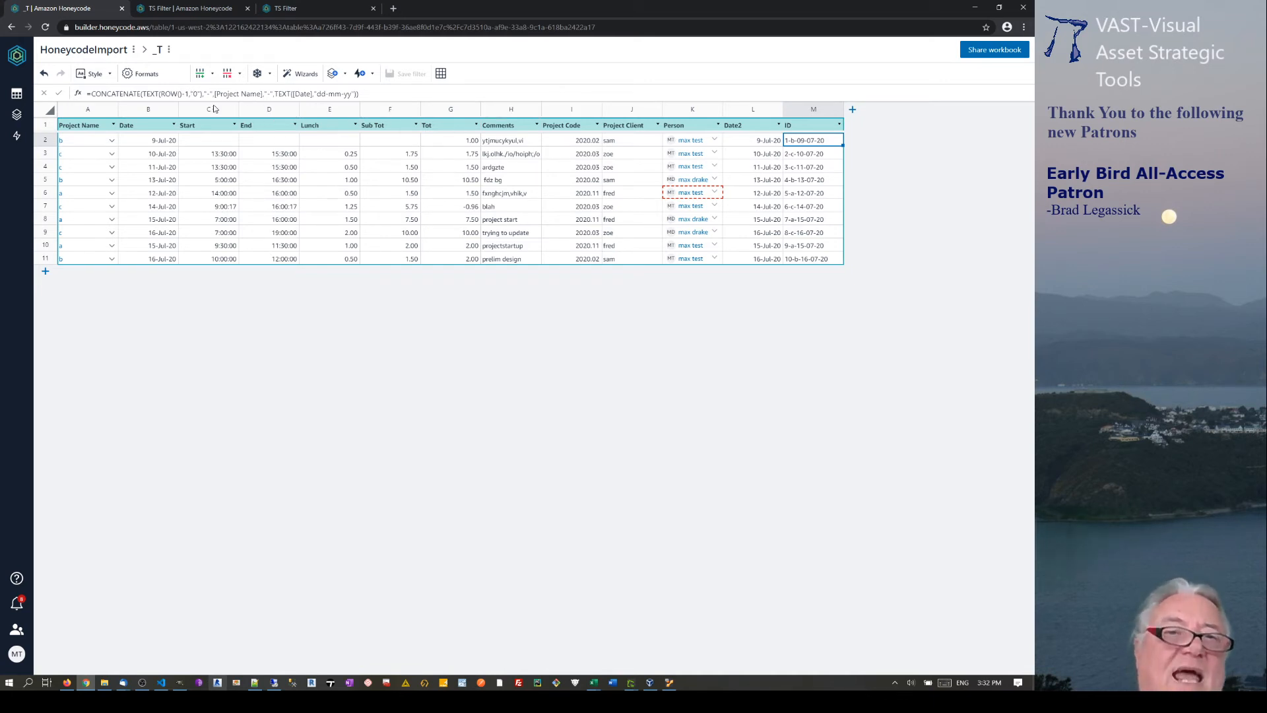
{"action": "left_click", "coordinate": [200, 95]}
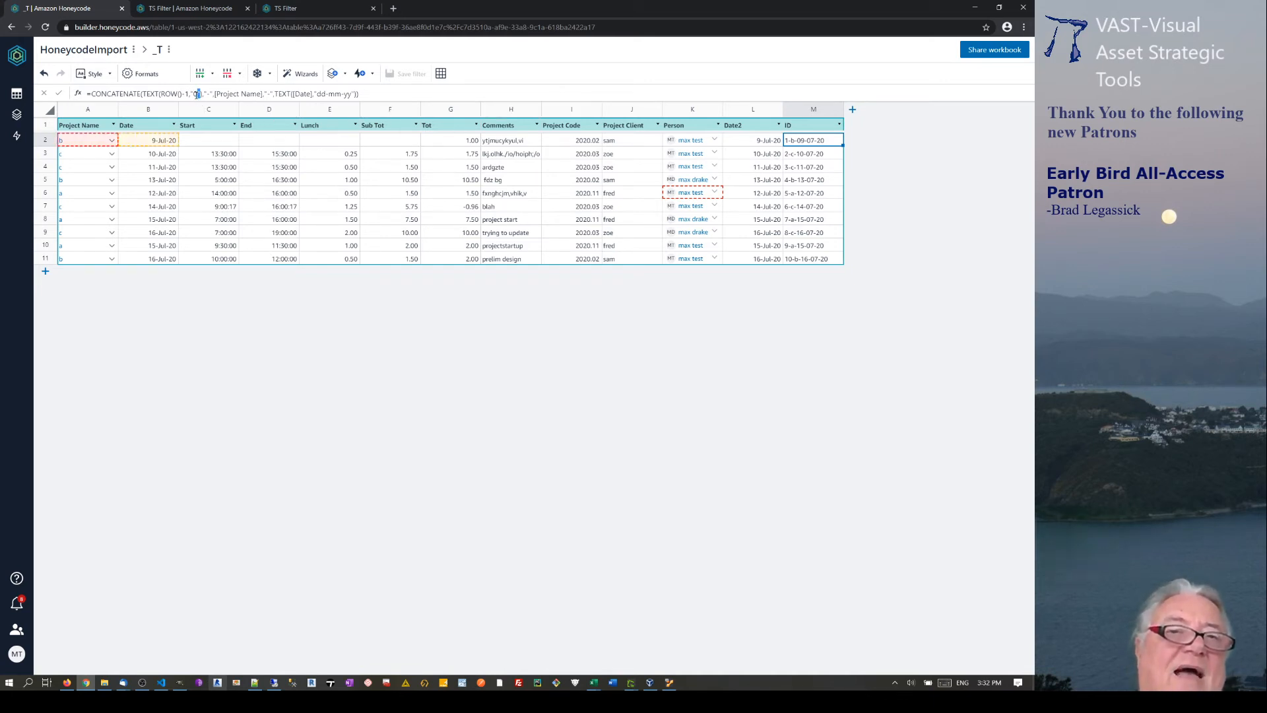
{"action": "double_click", "coordinate": [197, 94]}
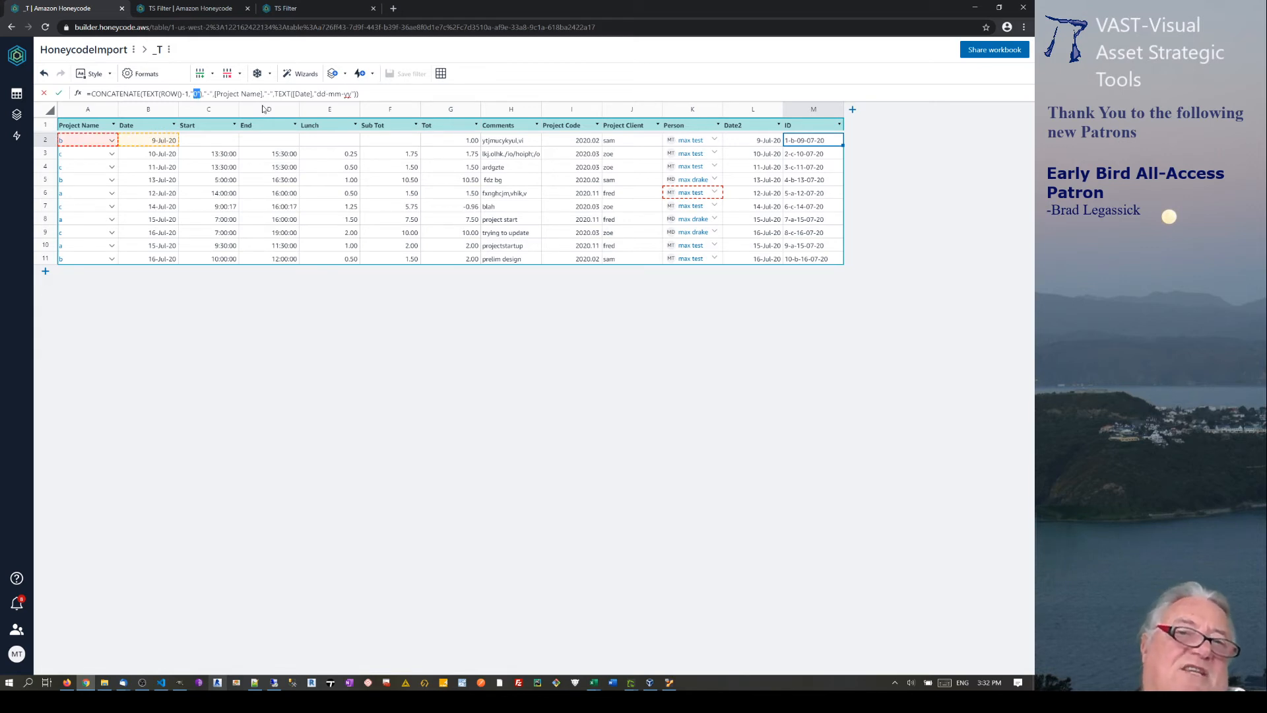
{"action": "left_click", "coordinate": [229, 95]}
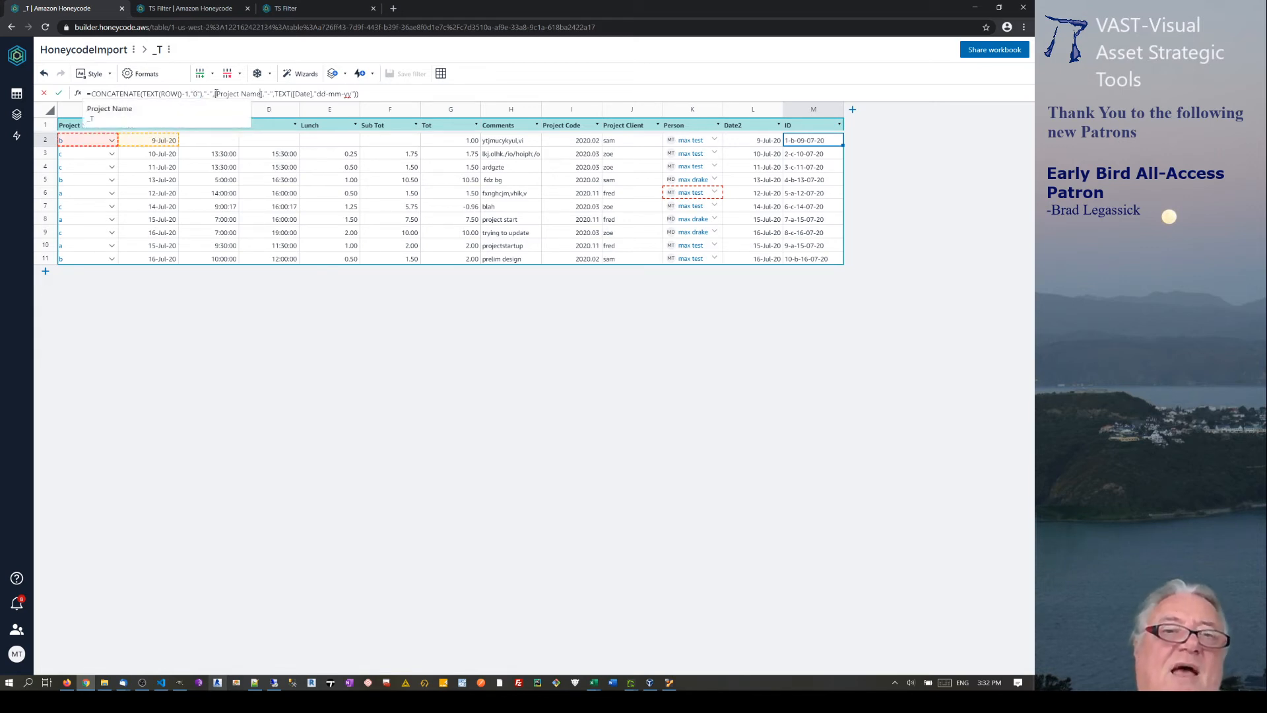
{"action": "double_click", "coordinate": [208, 94]}
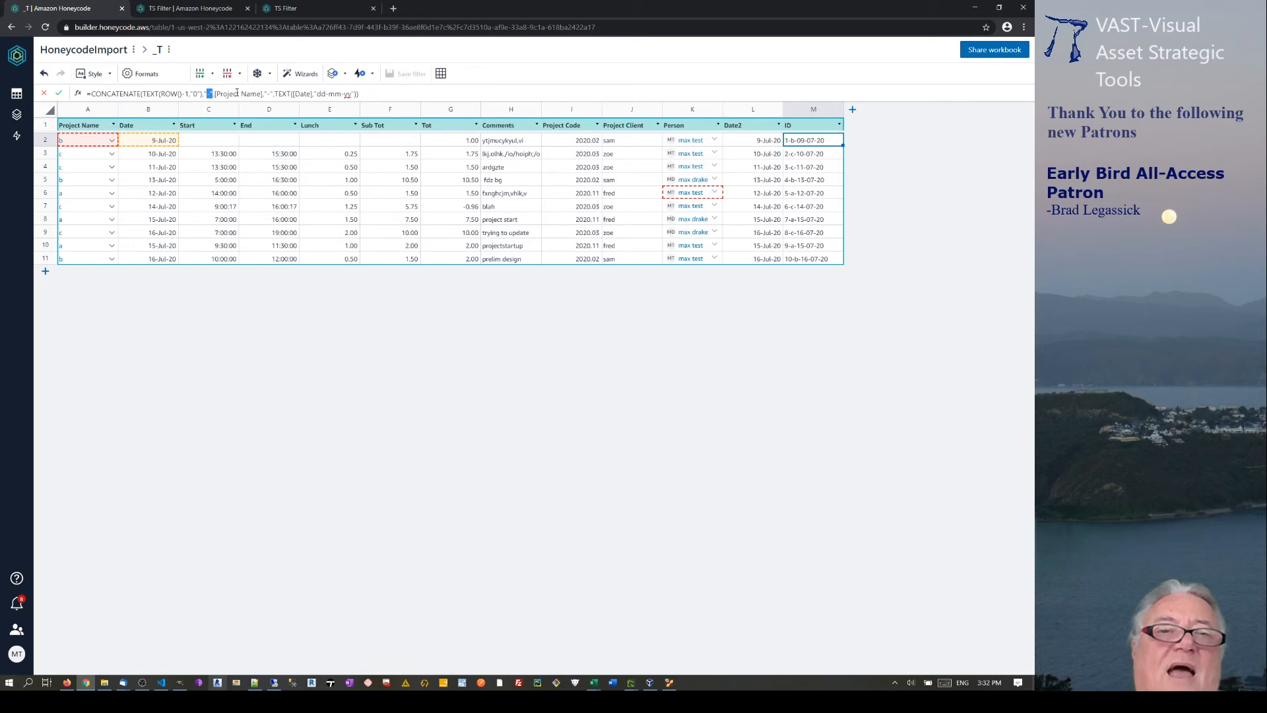
{"action": "left_click", "coordinate": [236, 93]}
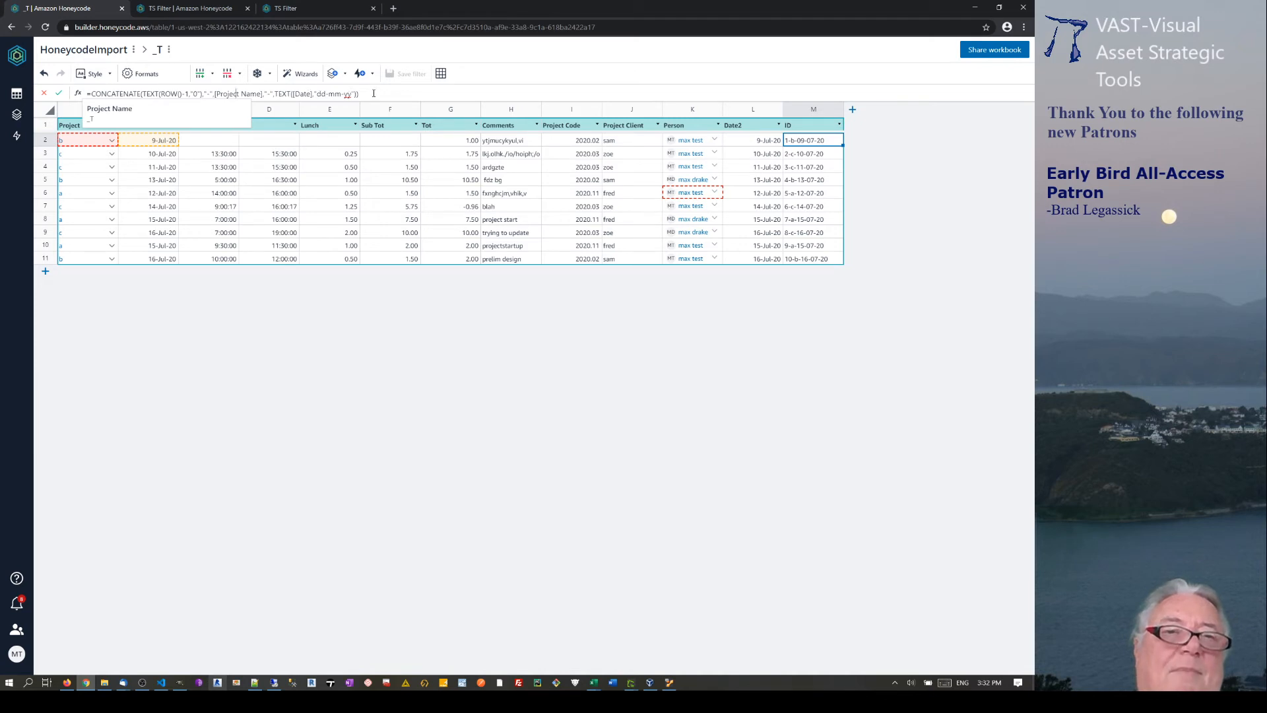
{"action": "left_click", "coordinate": [812, 144]}
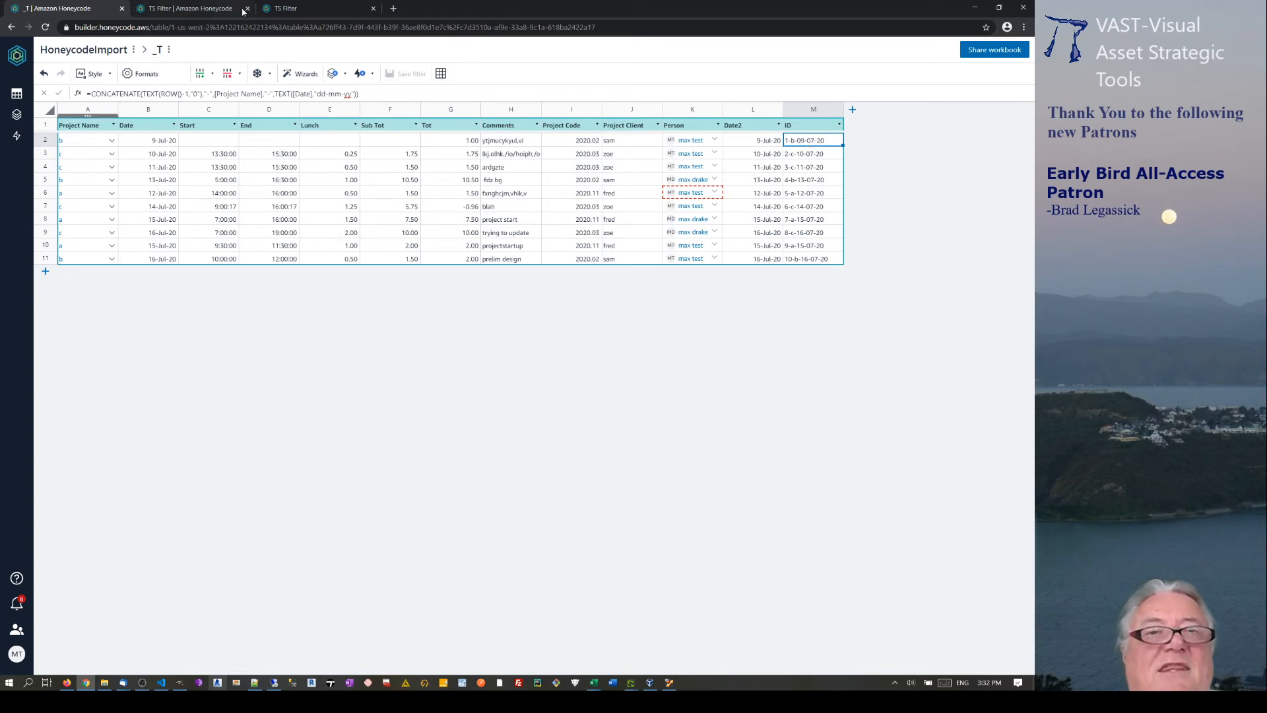
Check the TS Filter builder, then open the live app's _T screen and review its rows.
{"action": "left_click", "coordinate": [198, 11]}
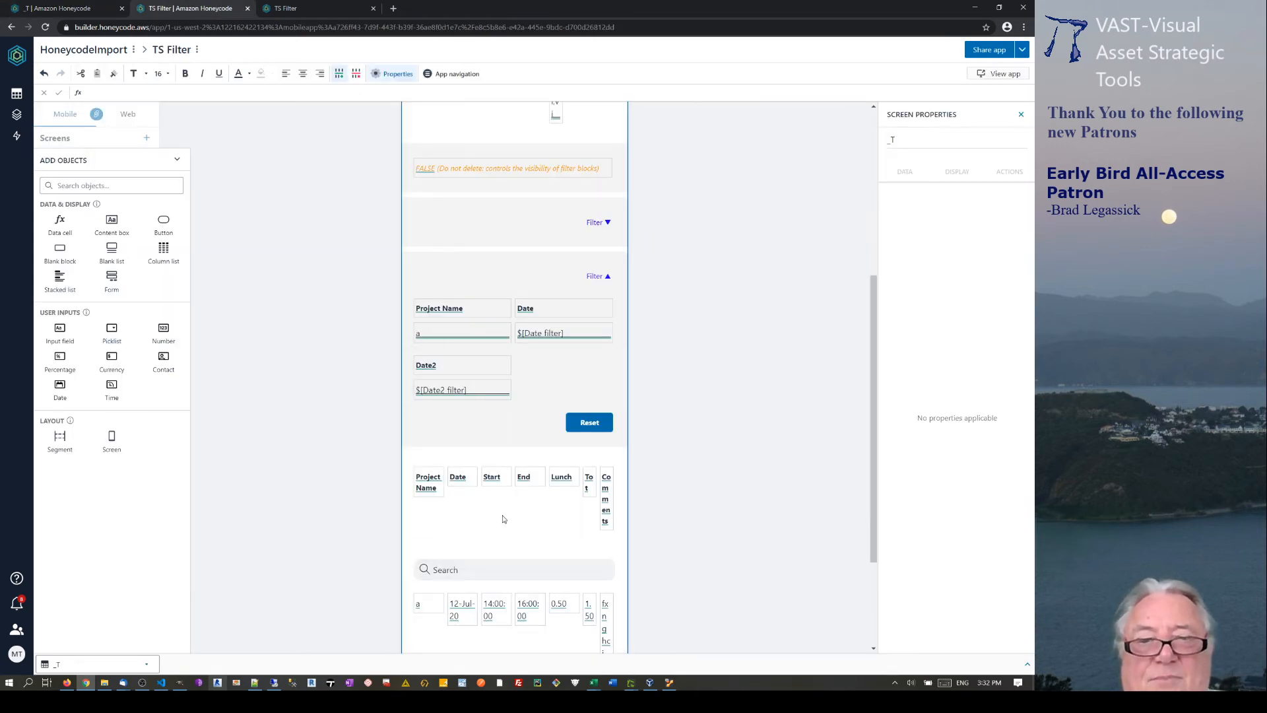
{"action": "scroll", "coordinate": [504, 518], "scroll_direction": "down", "scroll_amount": 3}
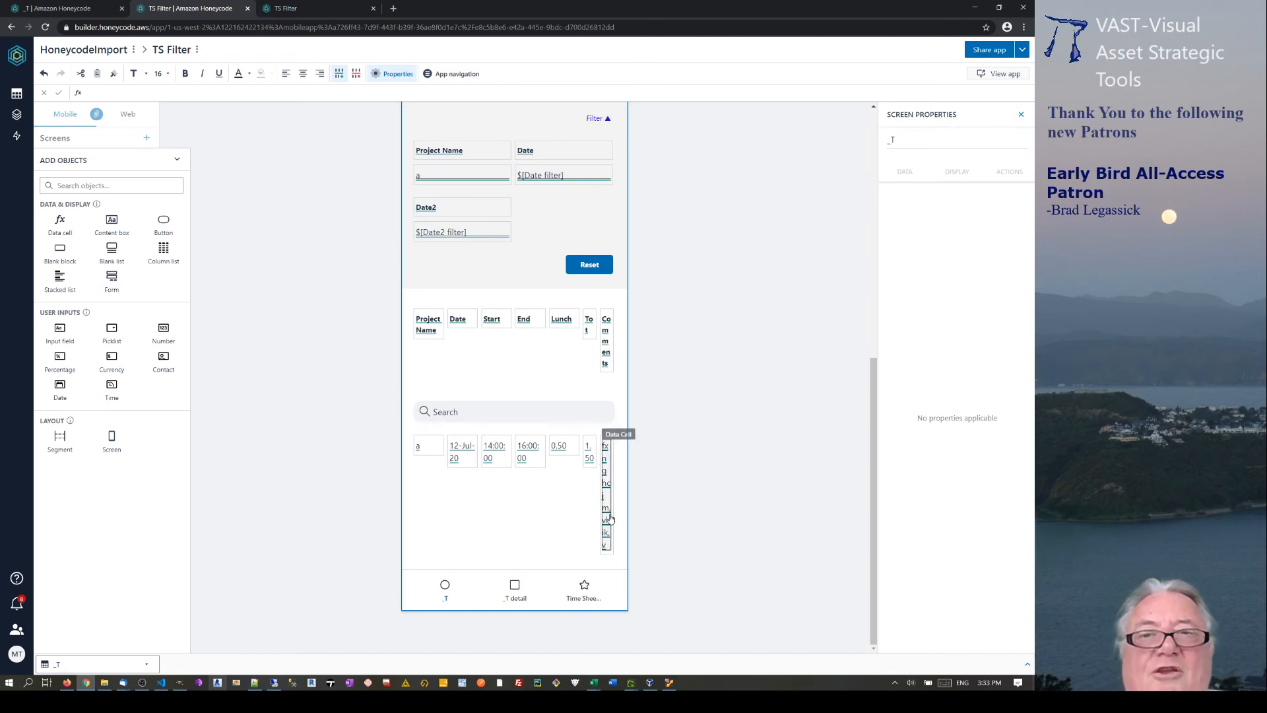
{"action": "scroll", "coordinate": [602, 264], "scroll_direction": "up", "scroll_amount": 10}
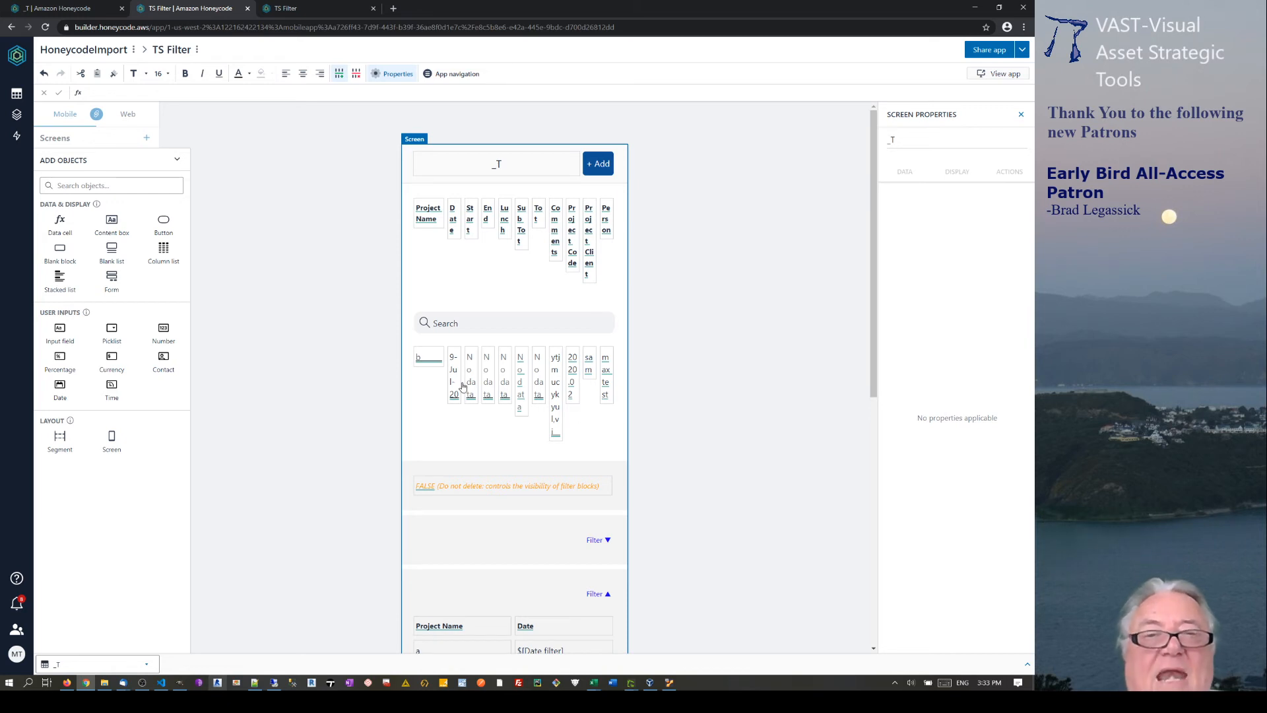
{"action": "left_click", "coordinate": [286, 8]}
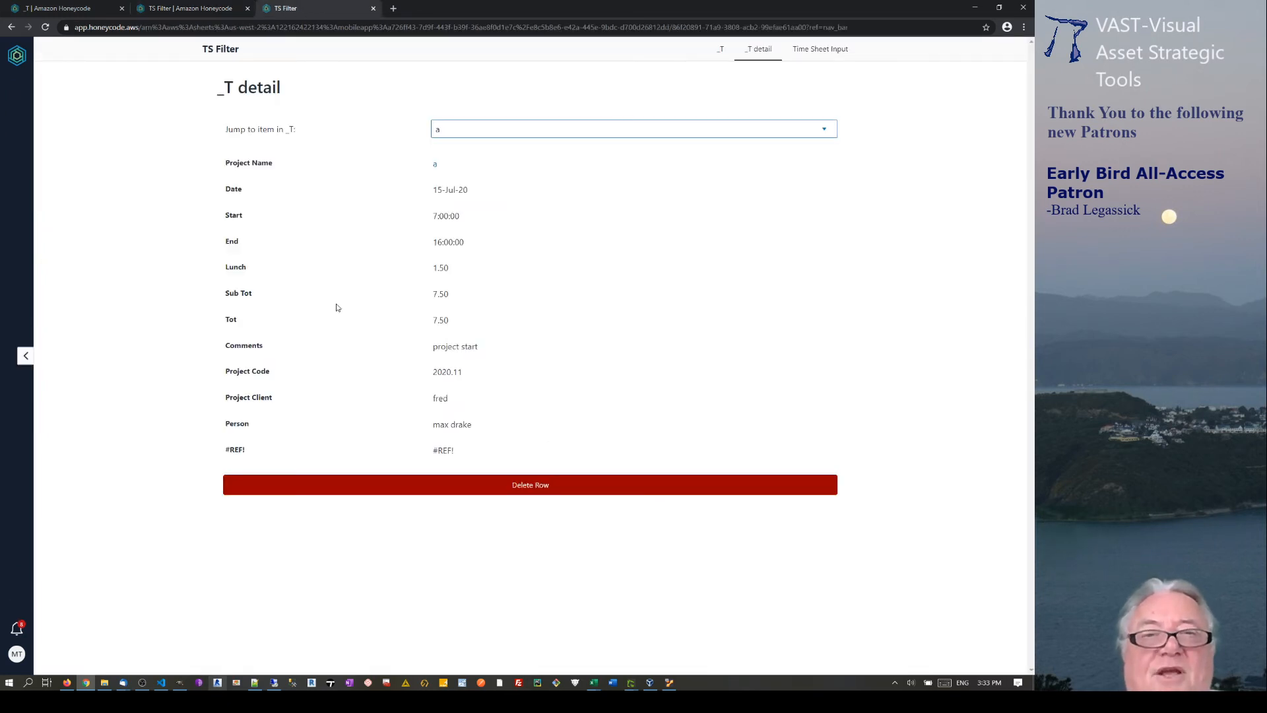
{"action": "left_click", "coordinate": [719, 49]}
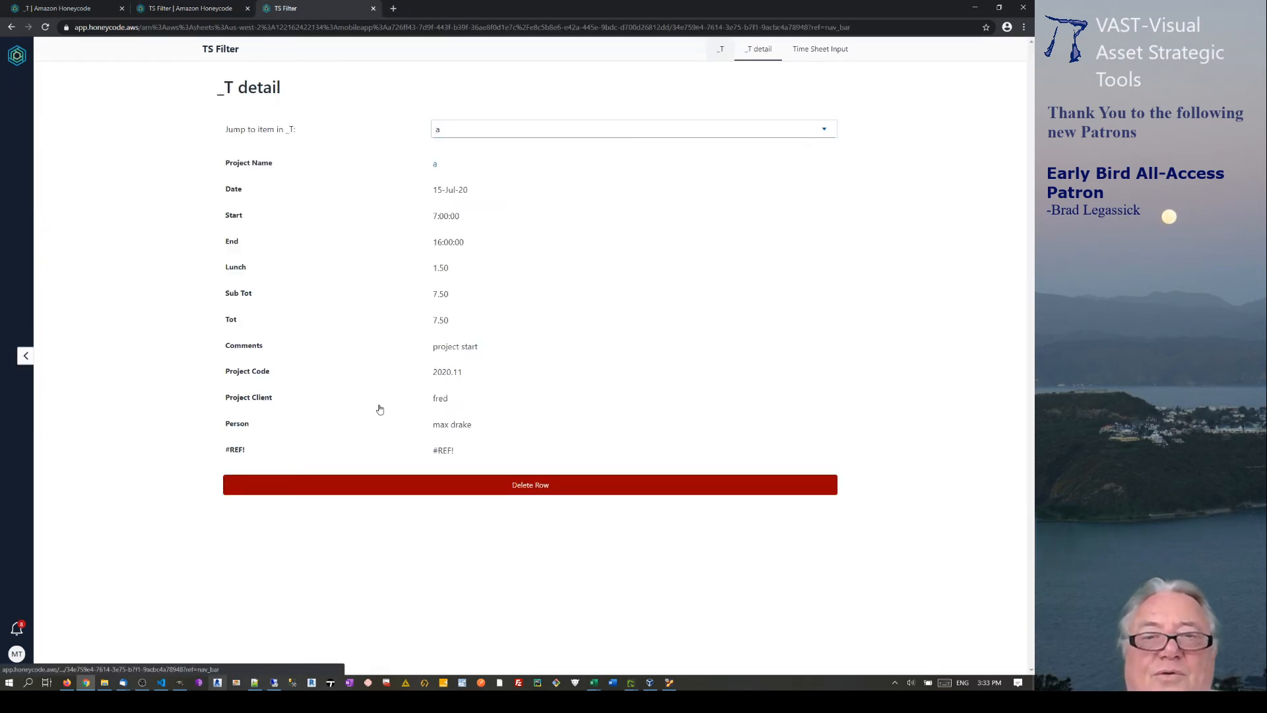
{"action": "scroll", "coordinate": [303, 505], "scroll_direction": "down", "scroll_amount": 3}
{"action": "scroll", "coordinate": [305, 507], "scroll_direction": "down", "scroll_amount": 1}
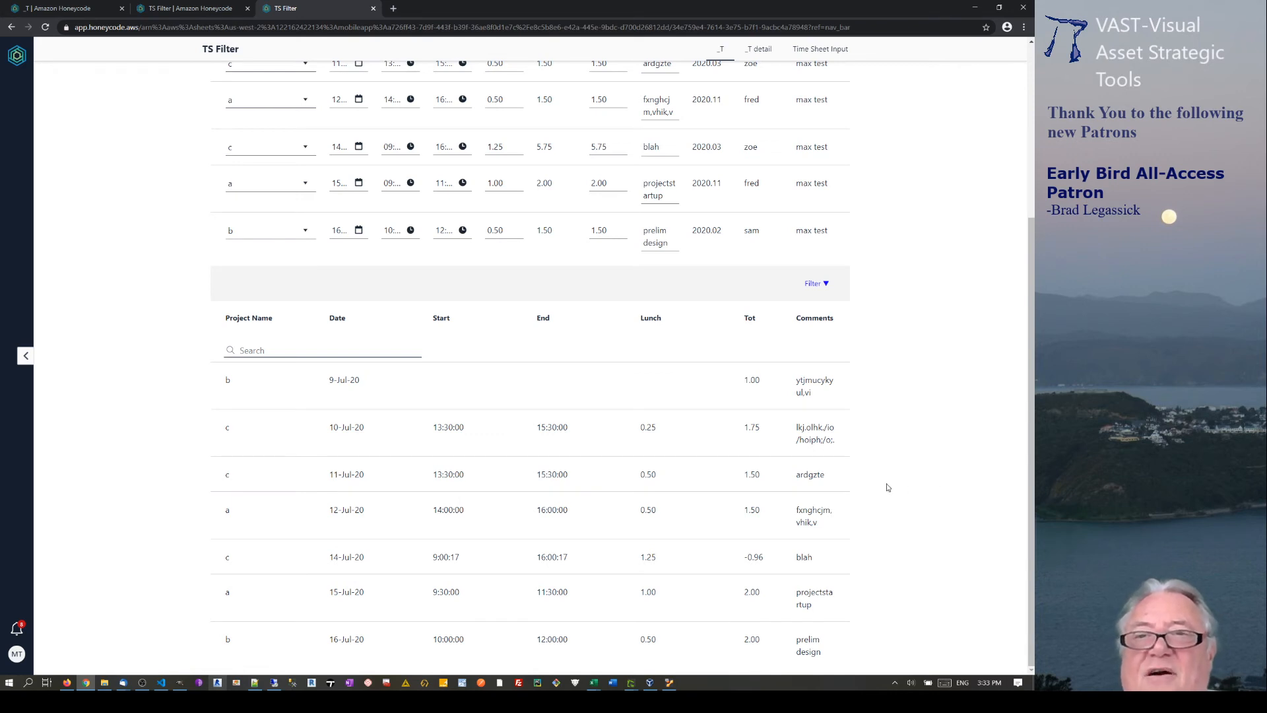
{"action": "scroll", "coordinate": [785, 165], "scroll_direction": "up", "scroll_amount": 5}
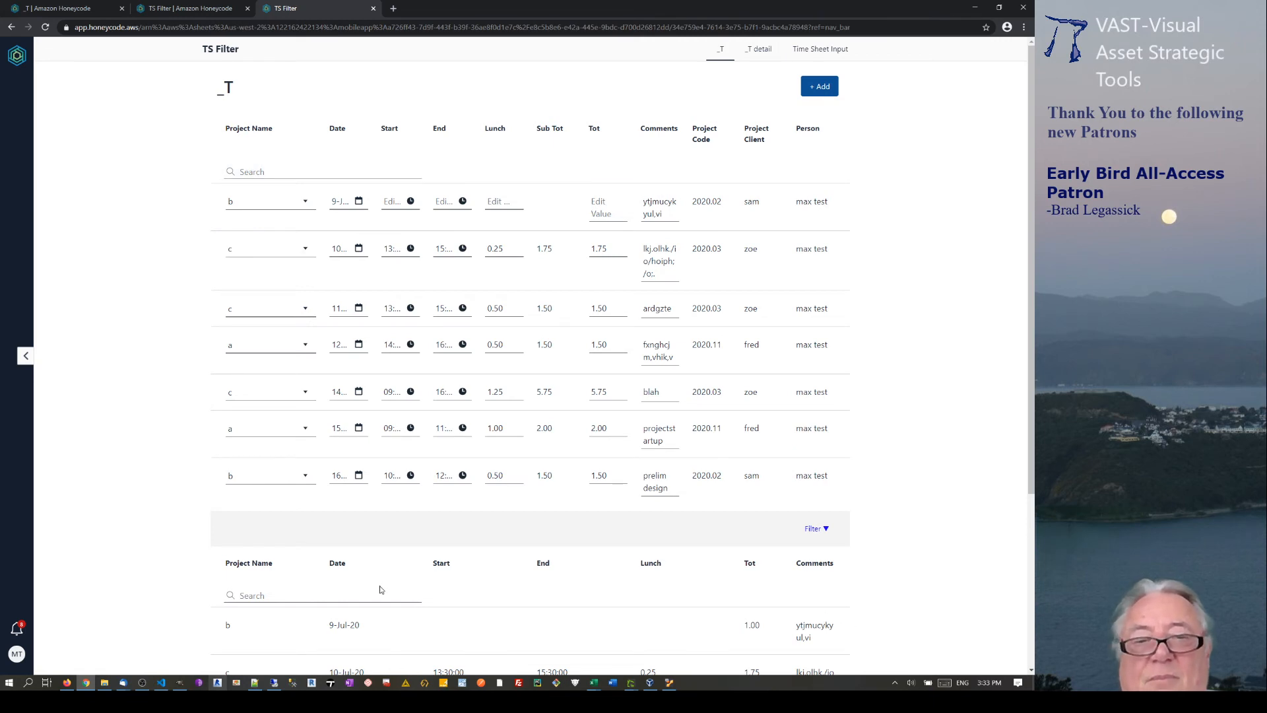
{"action": "left_click", "coordinate": [241, 171]}
{"action": "type", "text": "1-"}
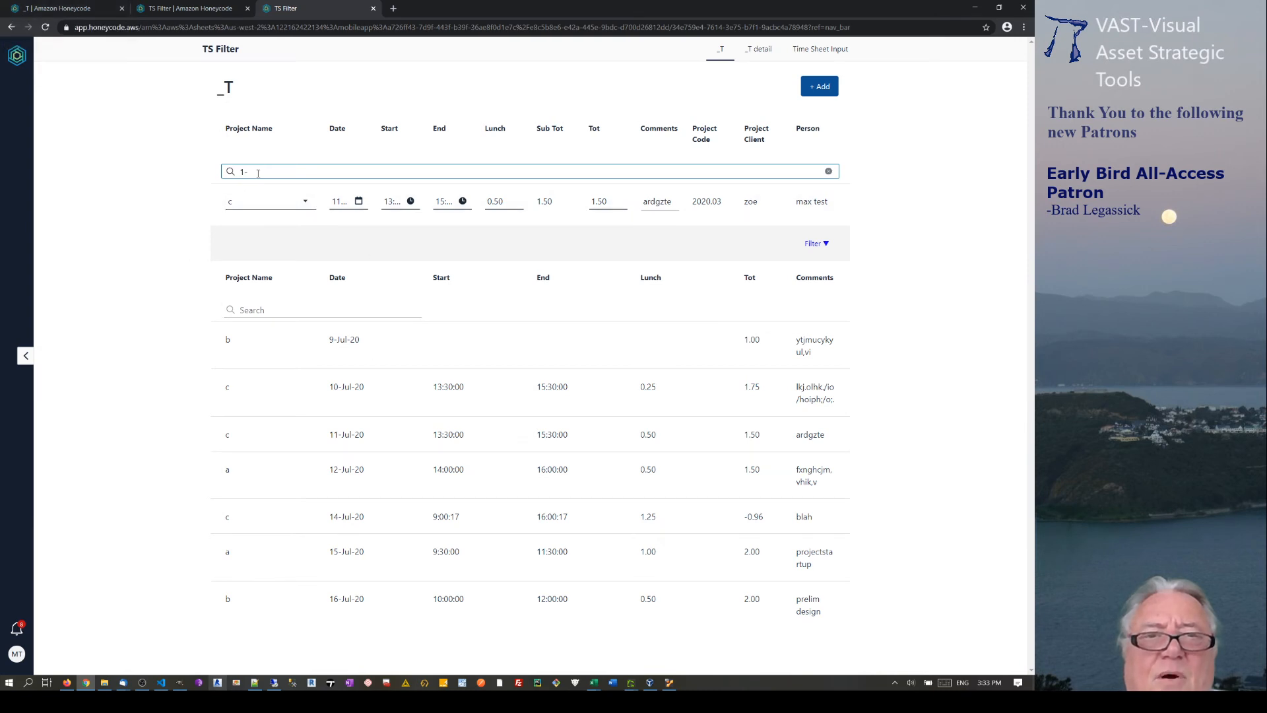
{"action": "left_click", "coordinate": [96, 9]}
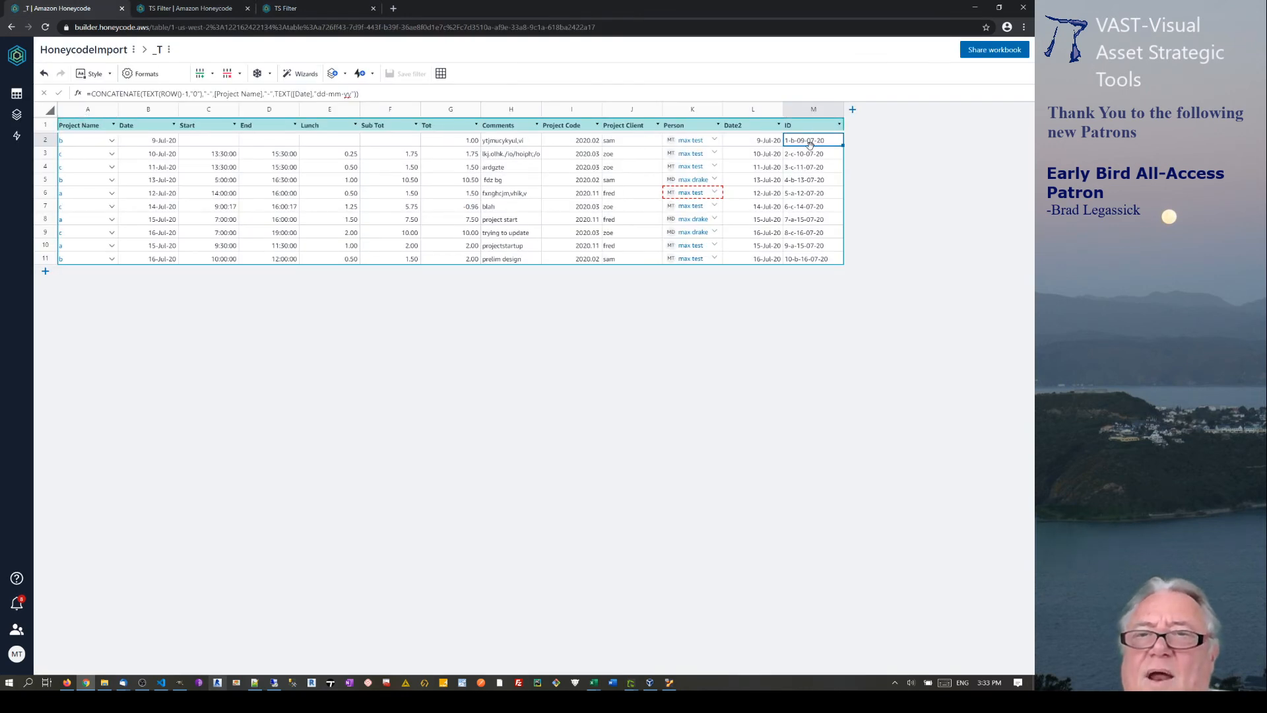
{"action": "left_click", "coordinate": [310, 8]}
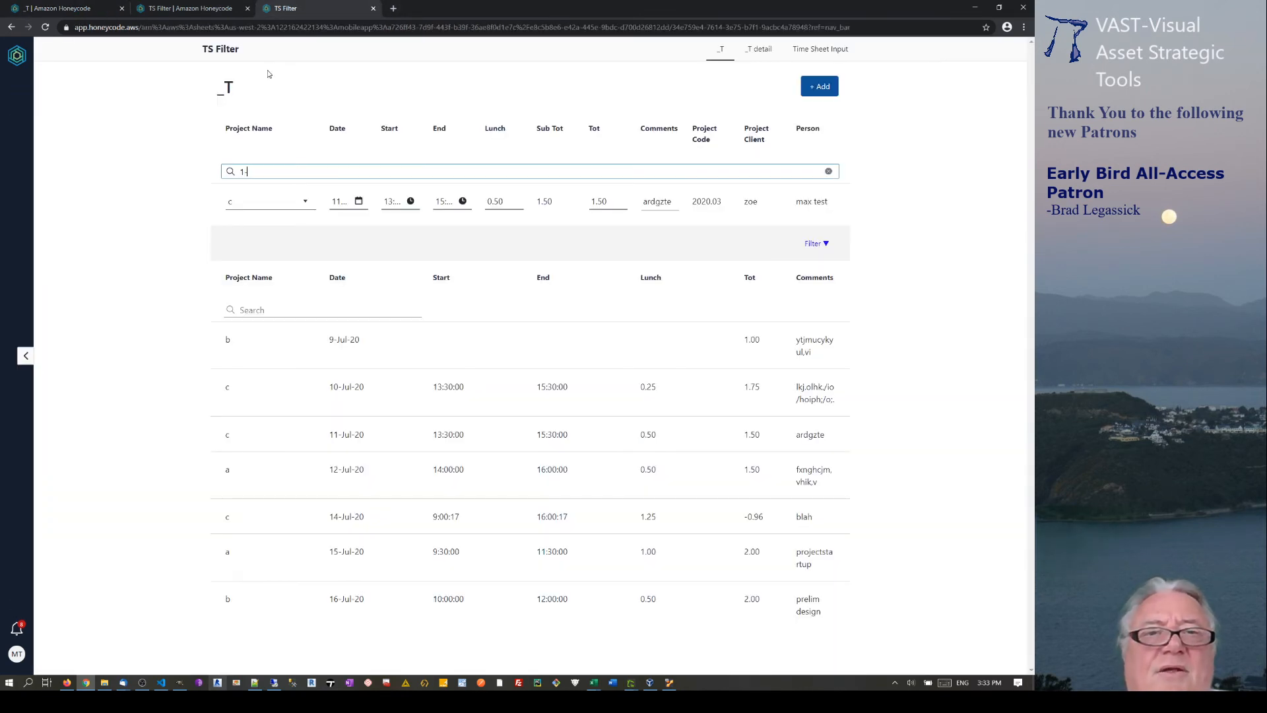
{"action": "left_click", "coordinate": [256, 172]}
{"action": "type", "text": "1"}
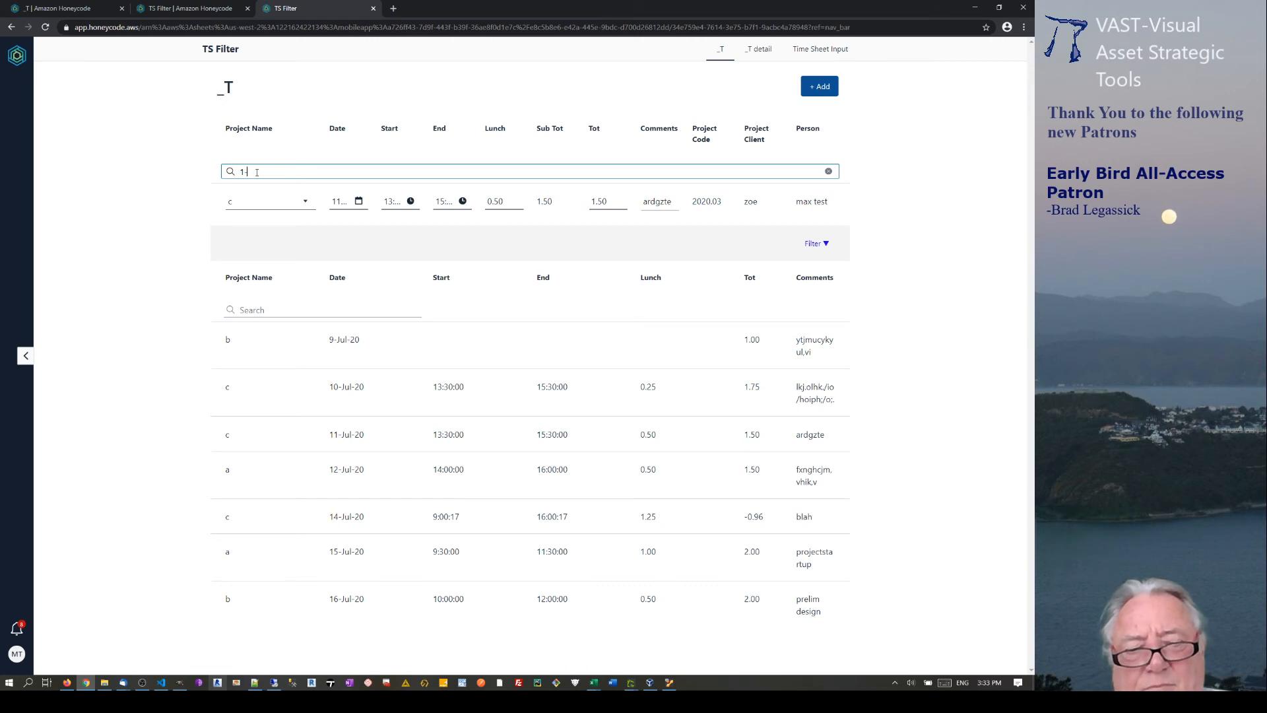
{"action": "type", "text": "-b-"}
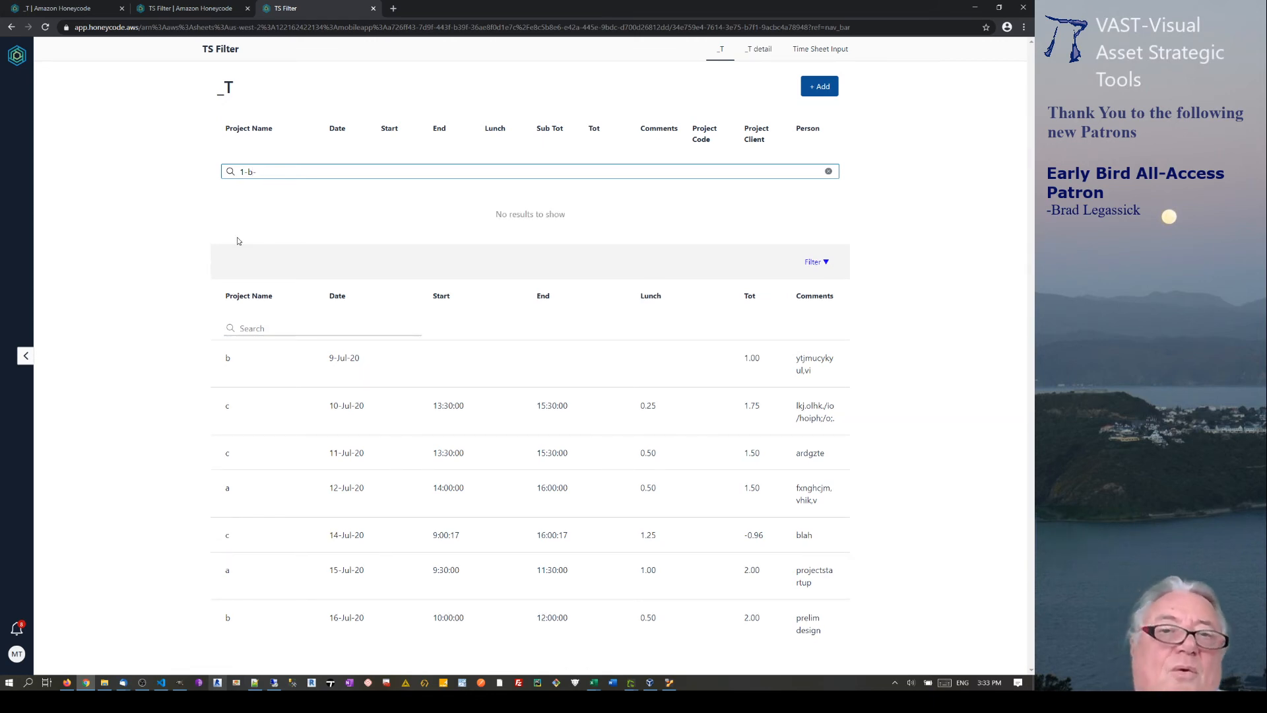
{"action": "triple_click", "coordinate": [277, 171]}
{"action": "left_click", "coordinate": [828, 171]}
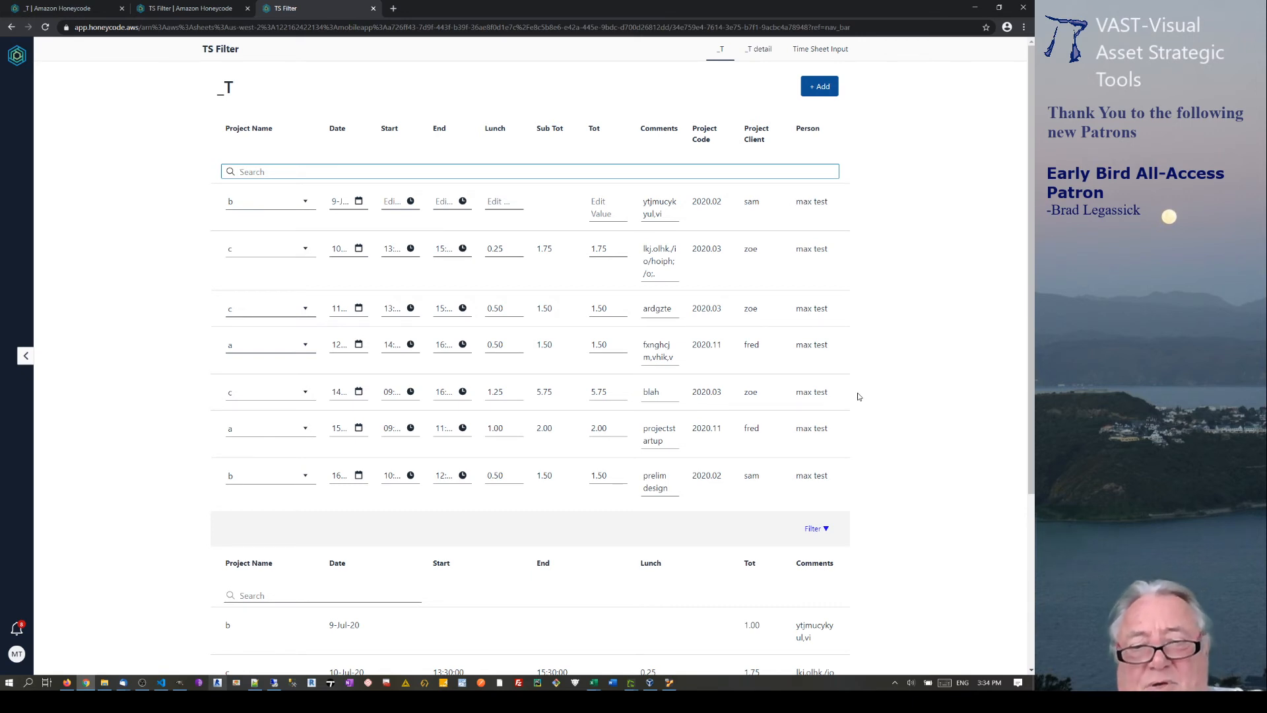
Search the list for '9-', open the 9-Jul row's detail, and return to the list.
{"action": "type", "text": "9-"}
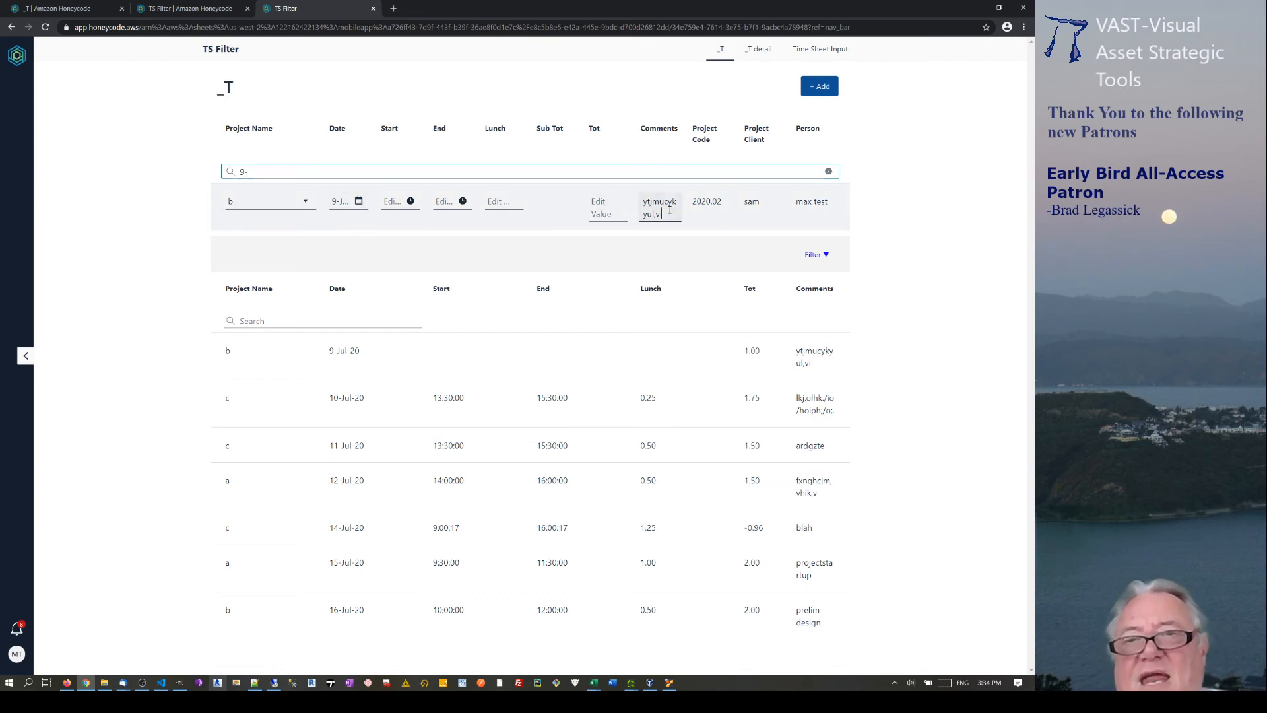
{"action": "left_click", "coordinate": [701, 203]}
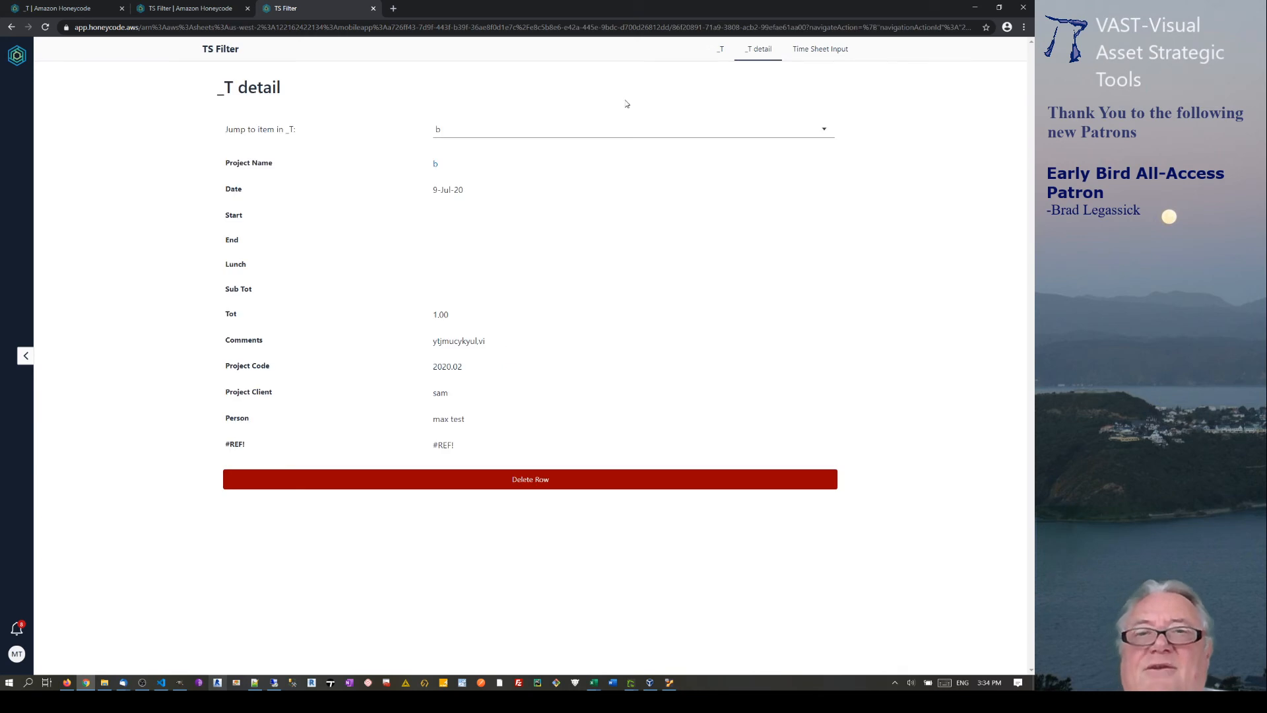
{"action": "left_click", "coordinate": [12, 27]}
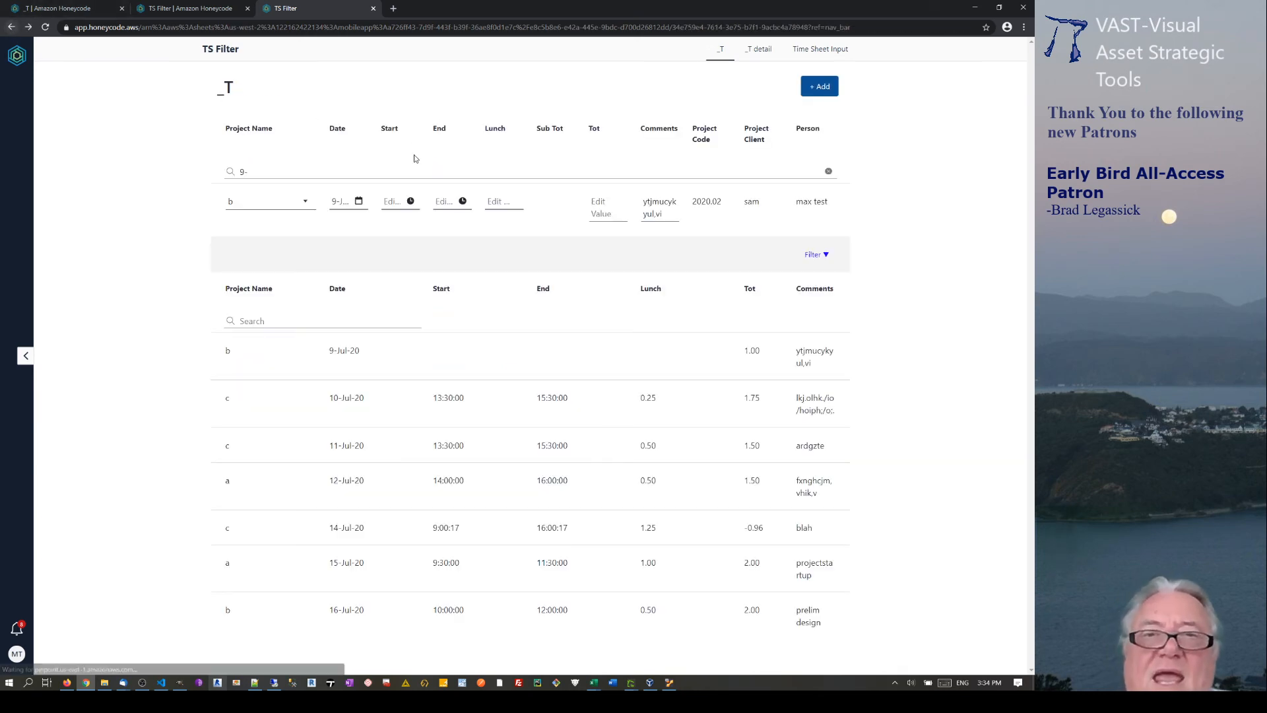
Set the 9-Jul row's Tot to 4, enter a trial comment, and verify on its detail page.
{"action": "left_click", "coordinate": [389, 206]}
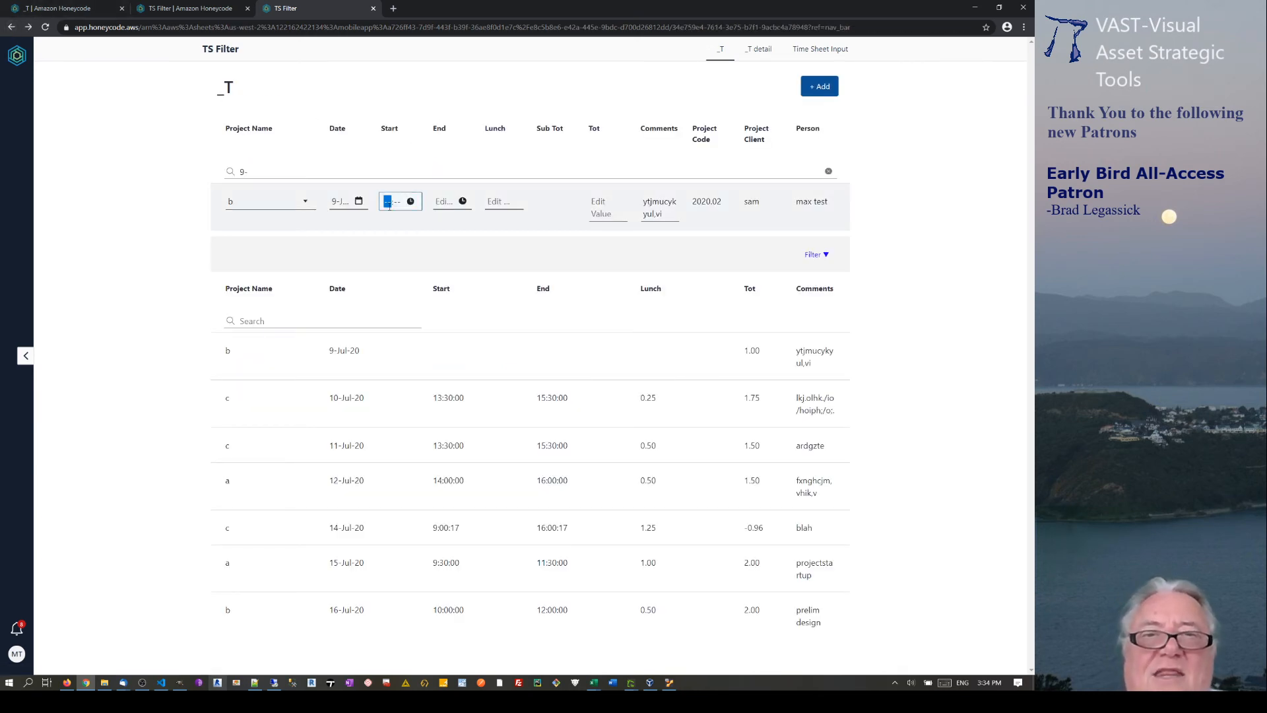
{"action": "left_click", "coordinate": [446, 202]}
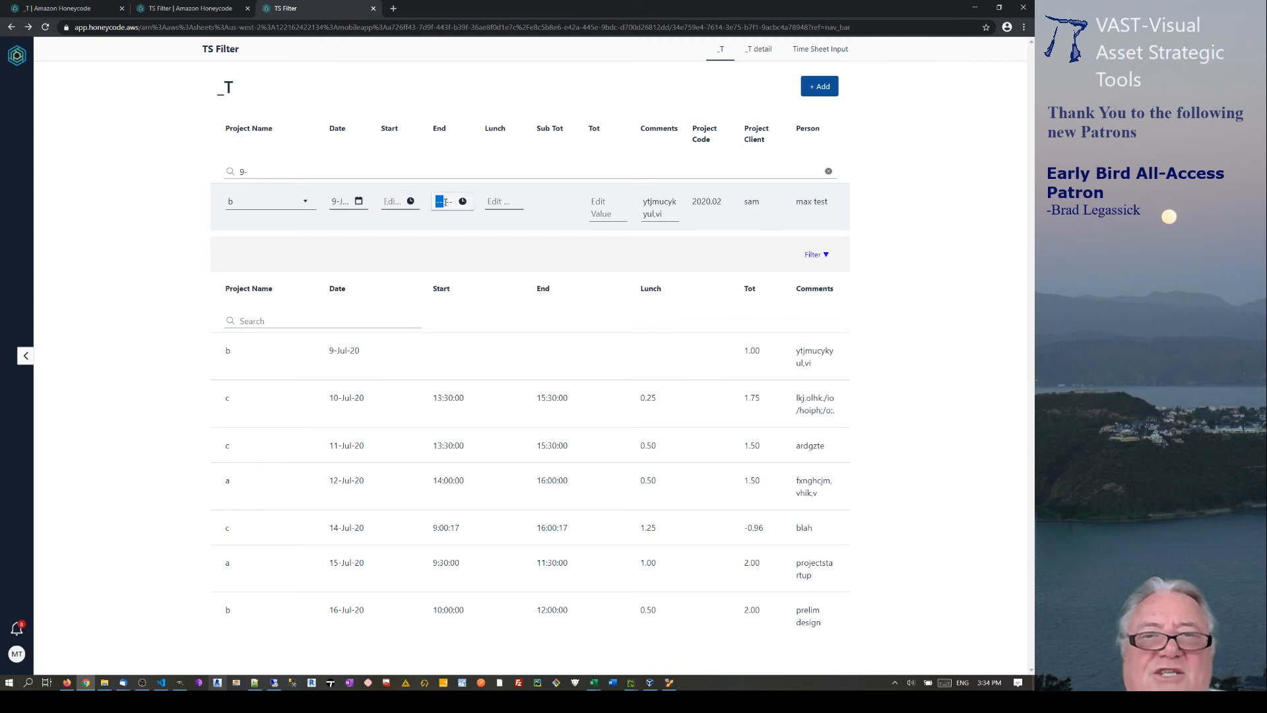
{"action": "left_click", "coordinate": [505, 202]}
{"action": "left_click", "coordinate": [597, 212]}
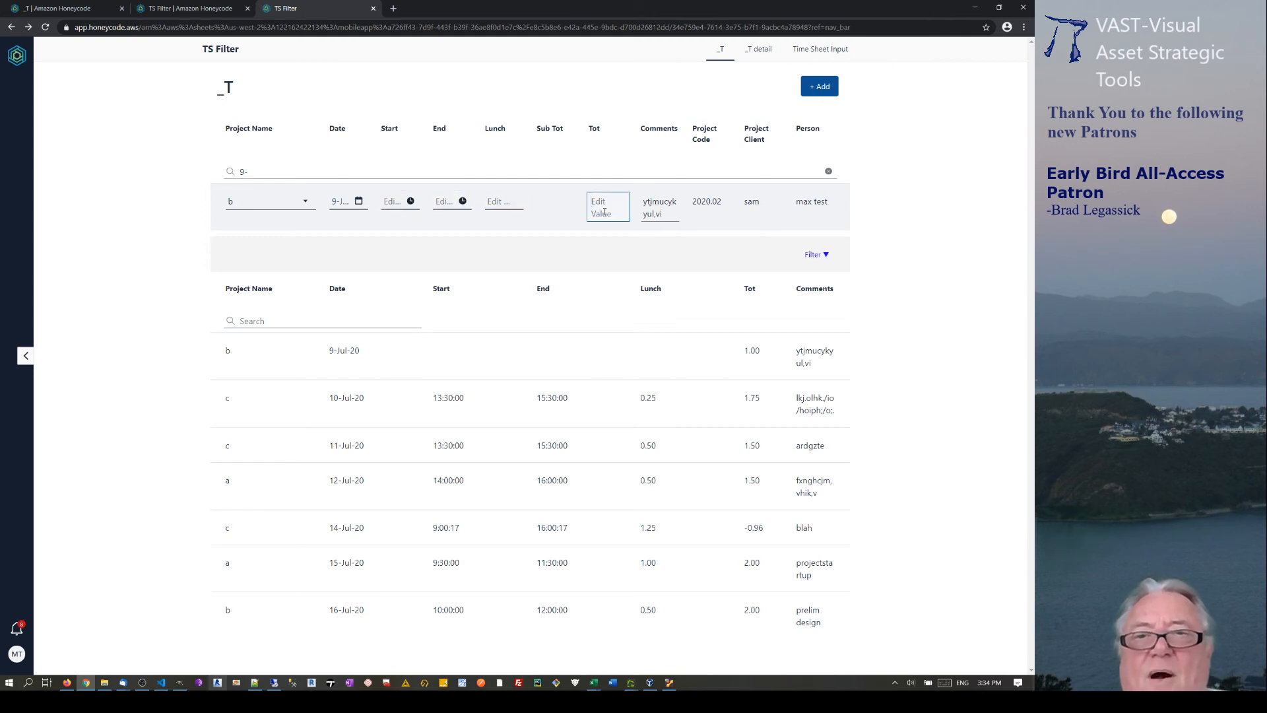
{"action": "type", "text": "4"}
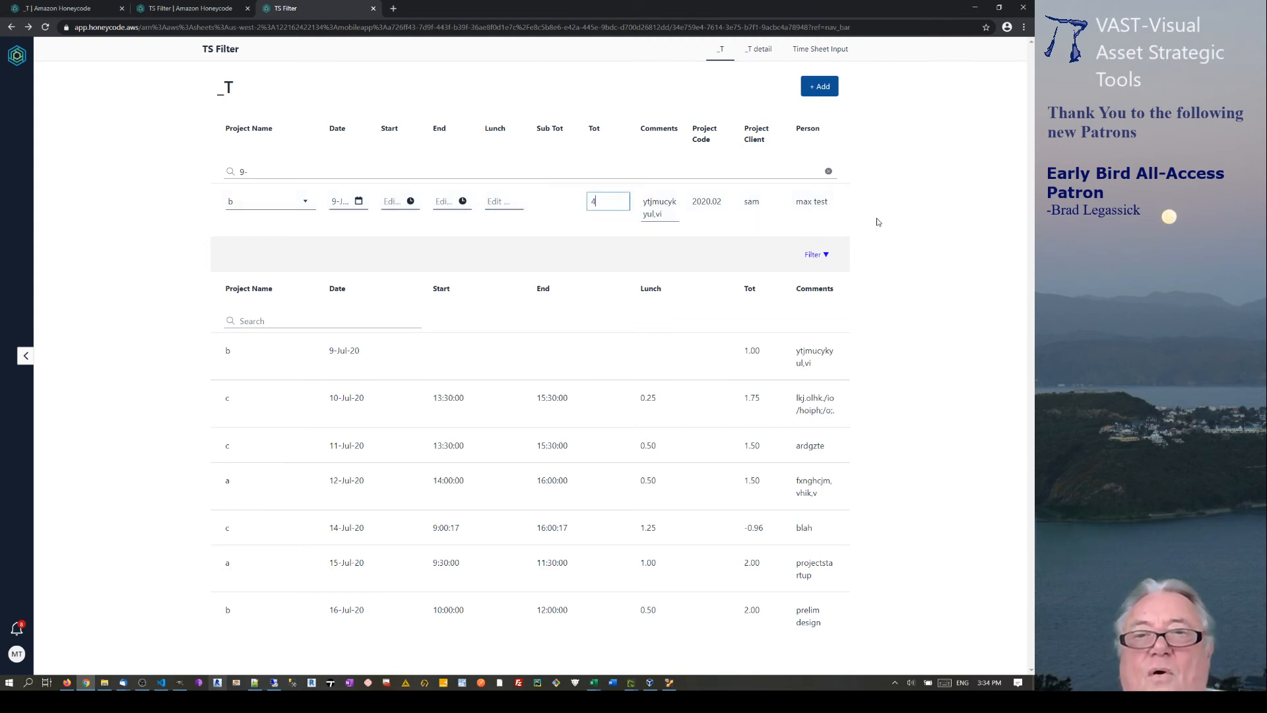
{"action": "double_click", "coordinate": [666, 208]}
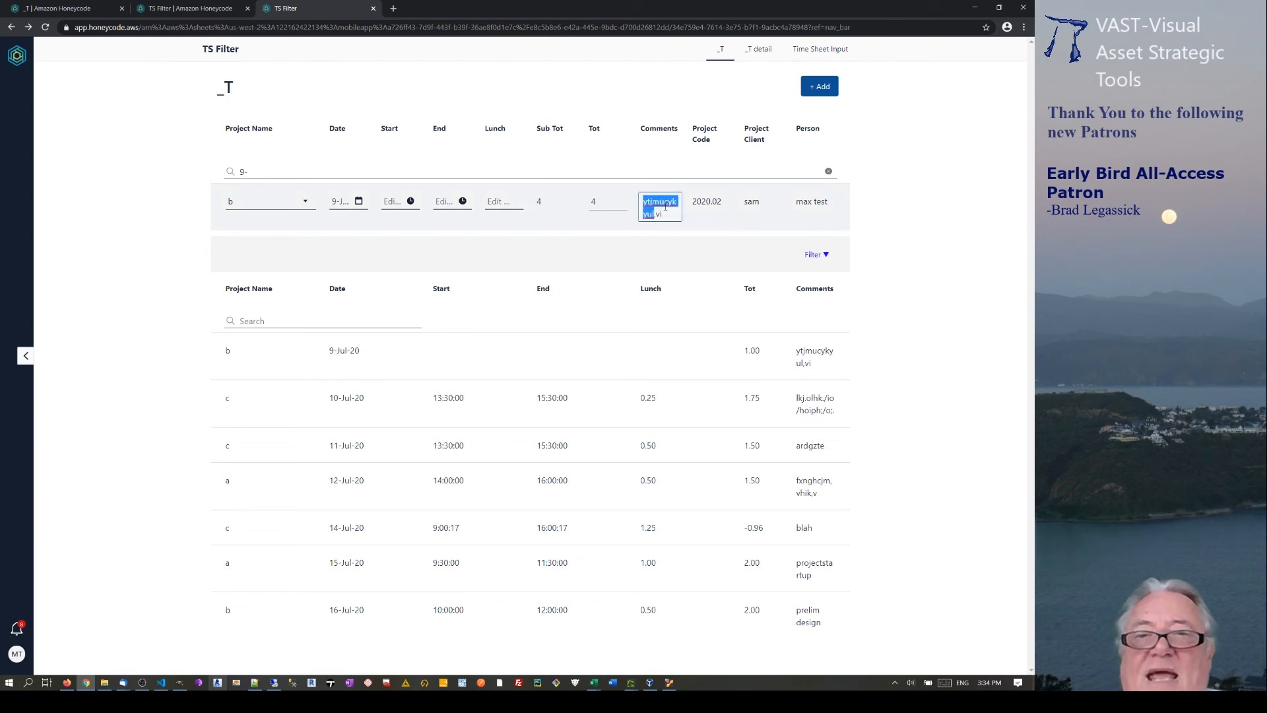
{"action": "type", "text": "effgerergredg"}
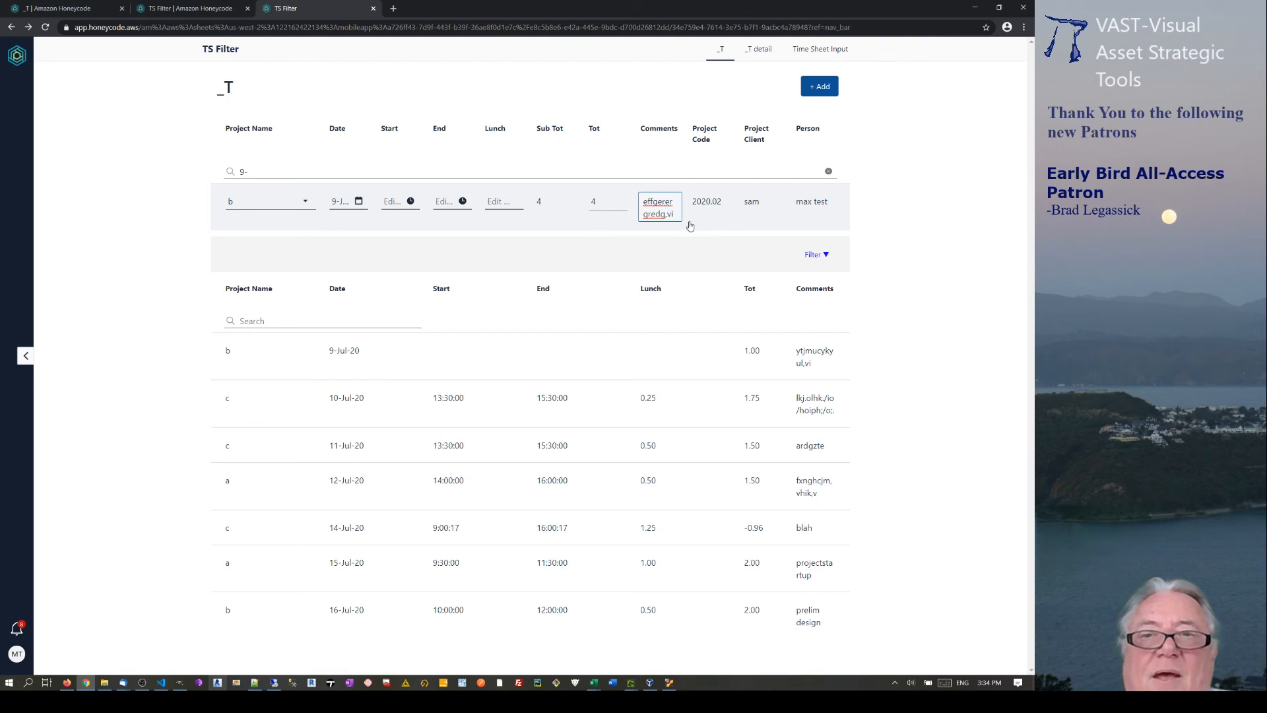
{"action": "left_click", "coordinate": [647, 398]}
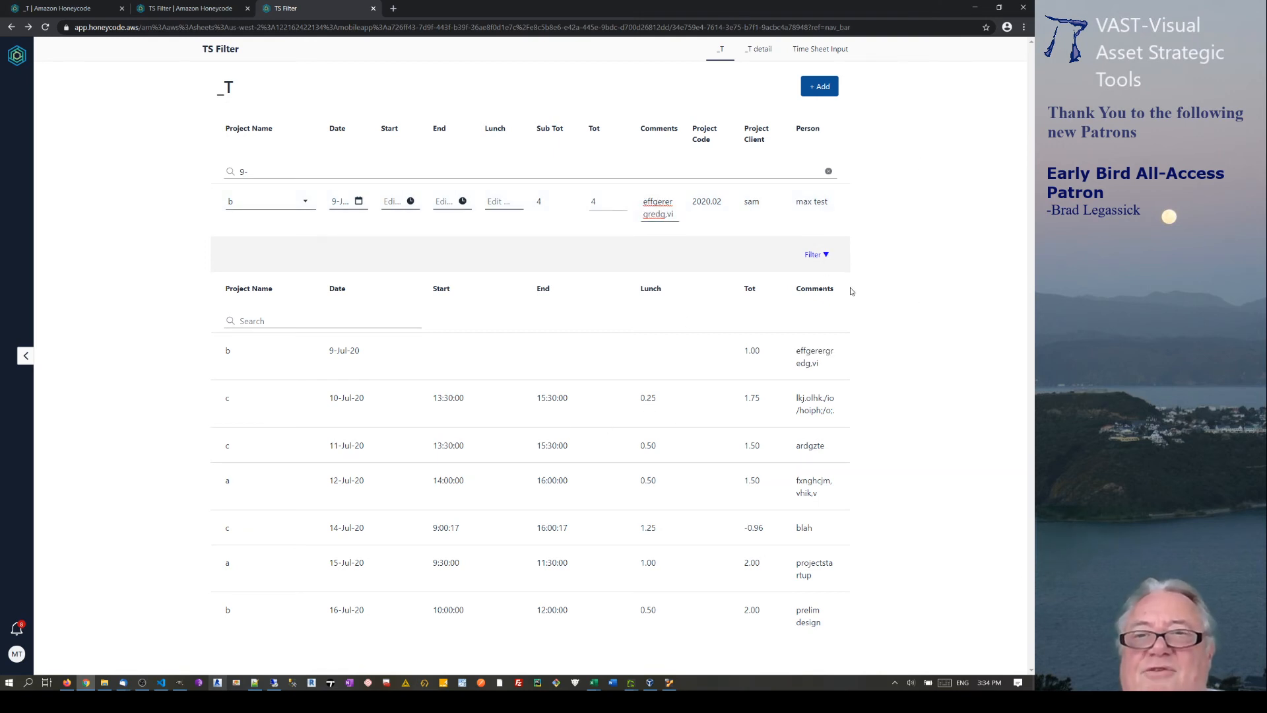
{"action": "left_click", "coordinate": [747, 205]}
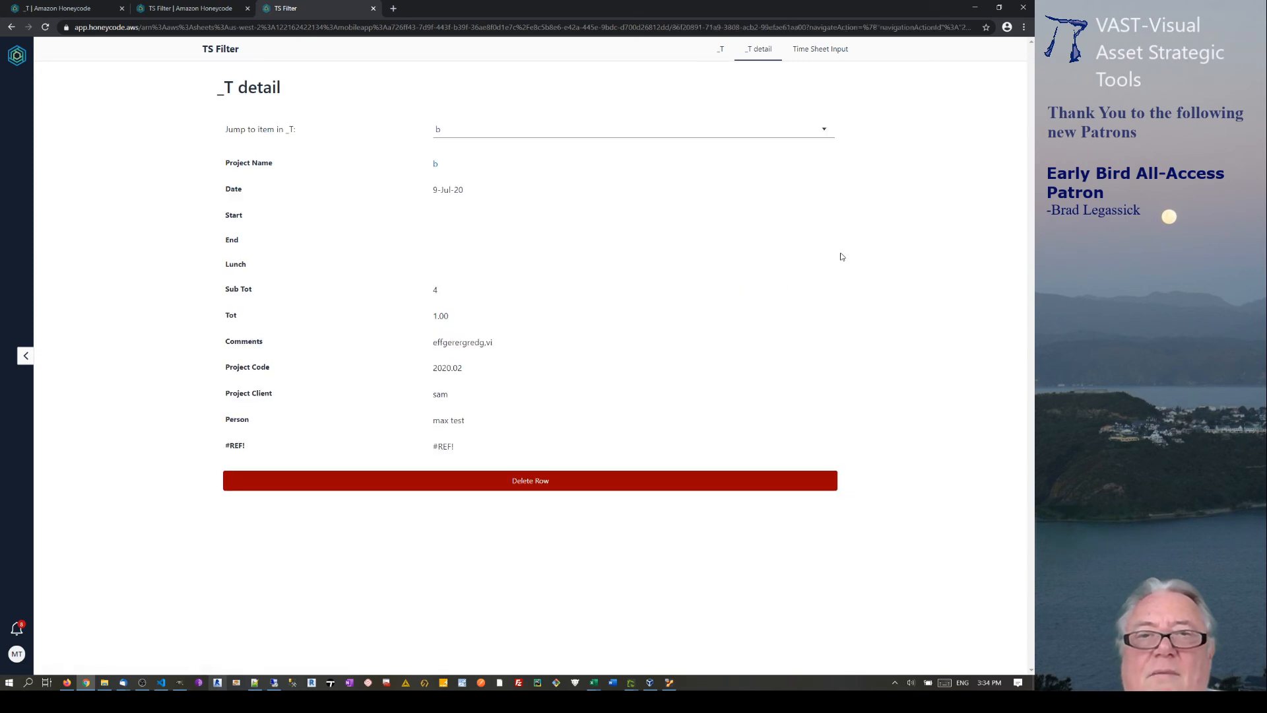
{"action": "left_click", "coordinate": [721, 49]}
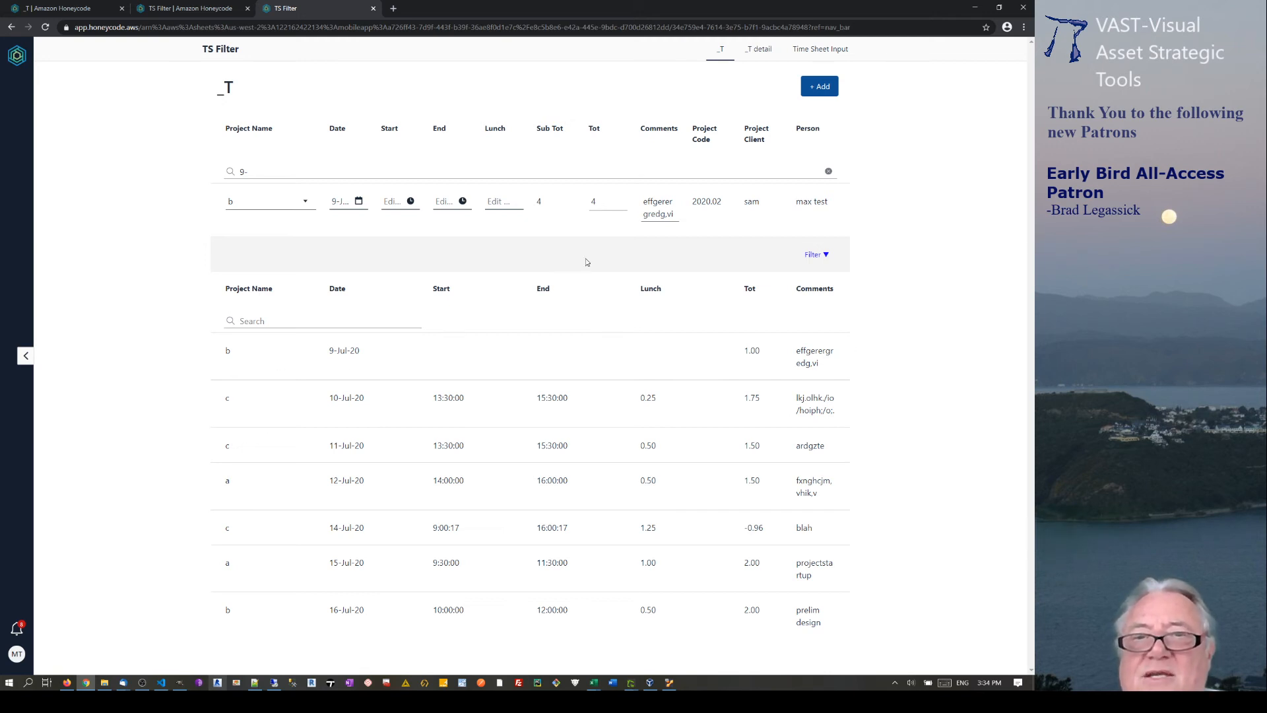
Replace the row's comment with '3 us and them'.
{"action": "left_click", "coordinate": [679, 216]}
{"action": "left_click_drag", "start_coordinate": [678, 216], "coordinate": [641, 206]}
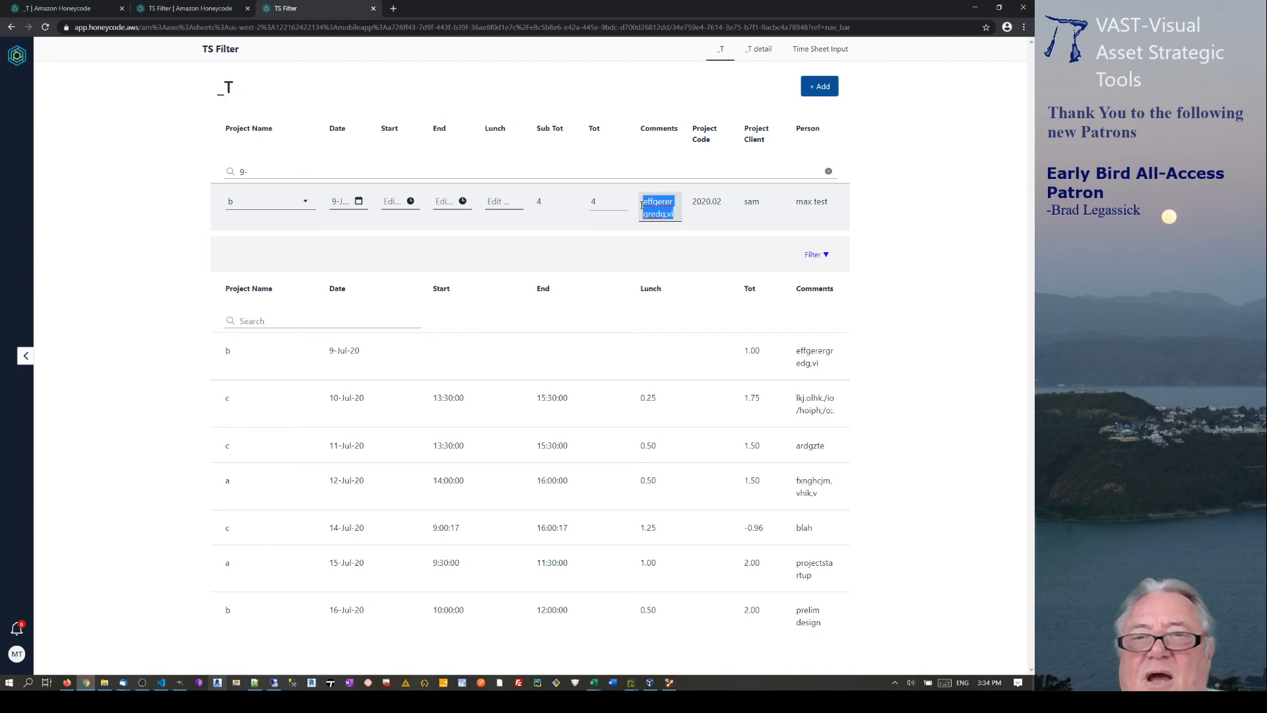
{"action": "type", "text": "3"}
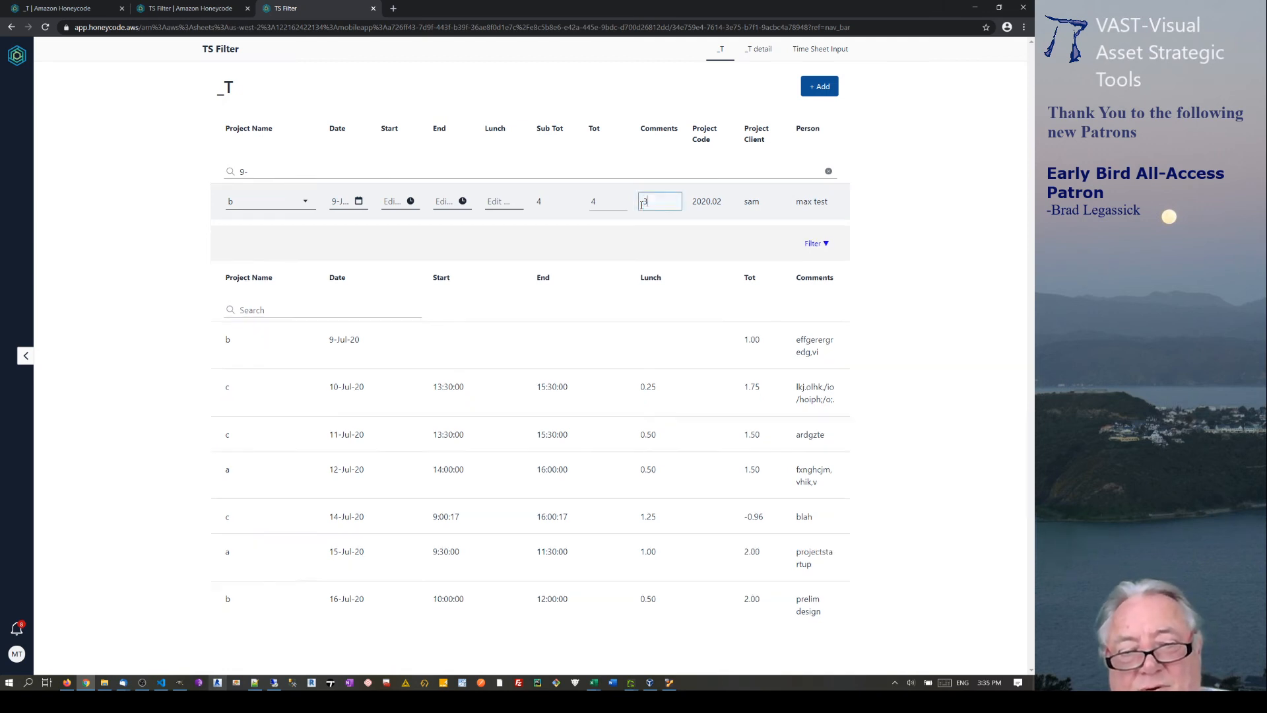
{"action": "type", "text": " u"}
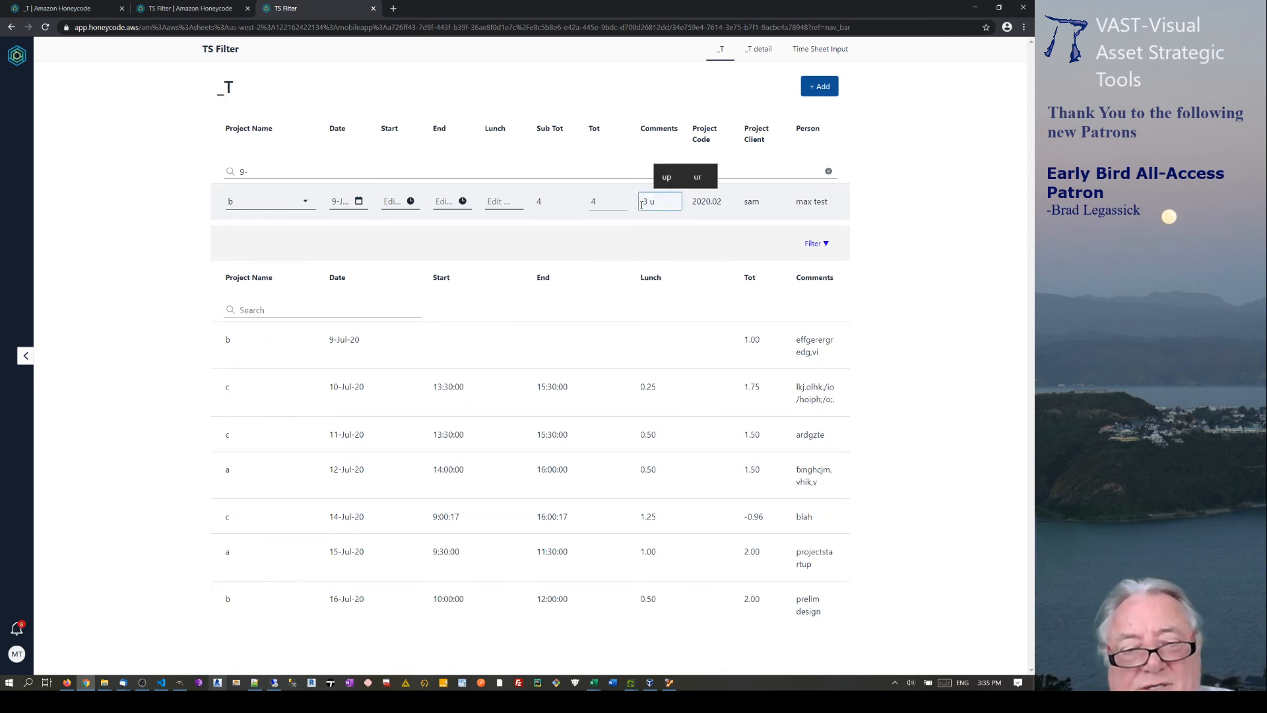
{"action": "type", "text": "s and t"}
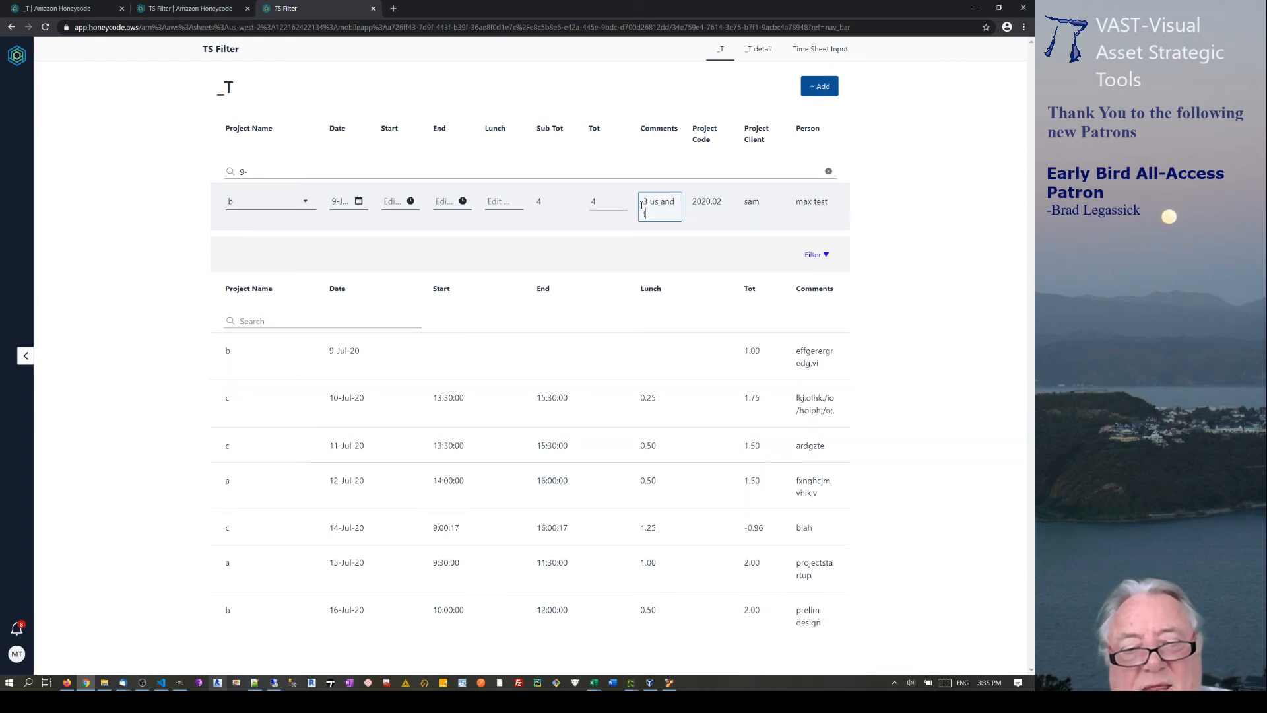
{"action": "type", "text": "hem"}
{"action": "key", "text": "Return"}
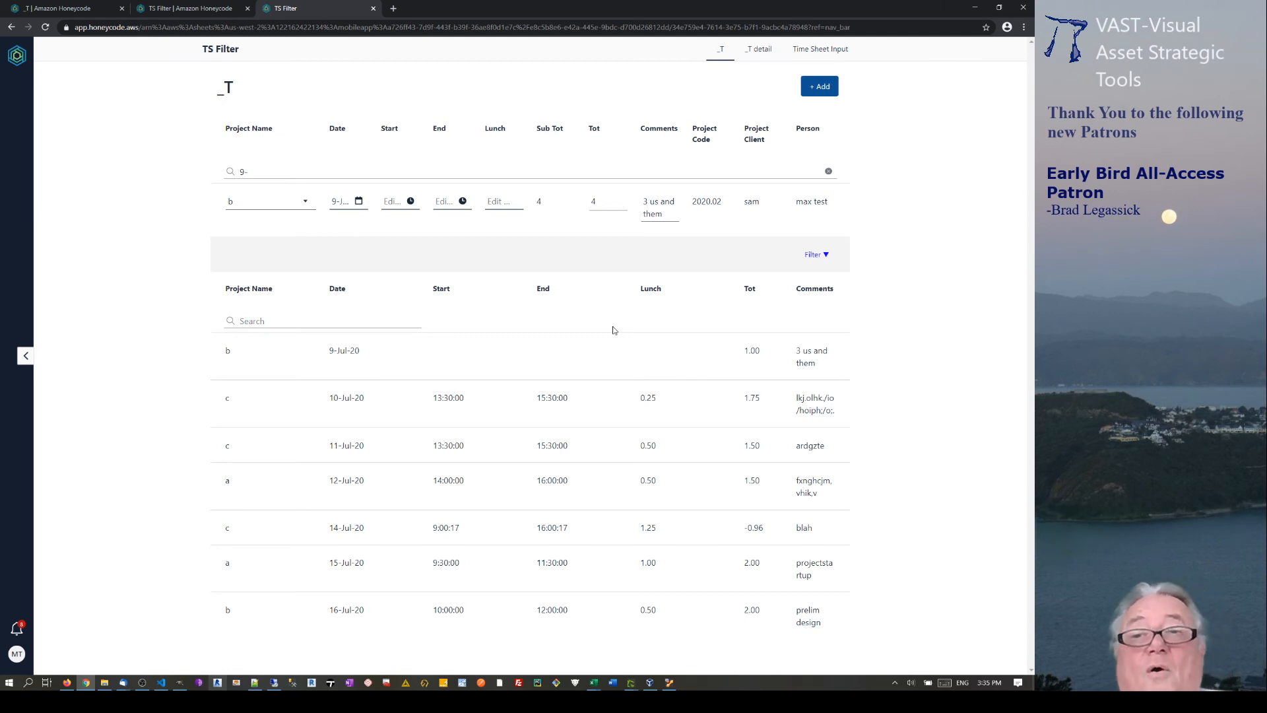
Return to the TS Filter builder and inspect the top list's Project Name cell.
{"action": "left_click", "coordinate": [198, 9]}
{"action": "scroll", "coordinate": [389, 400], "scroll_direction": "down", "scroll_amount": 4}
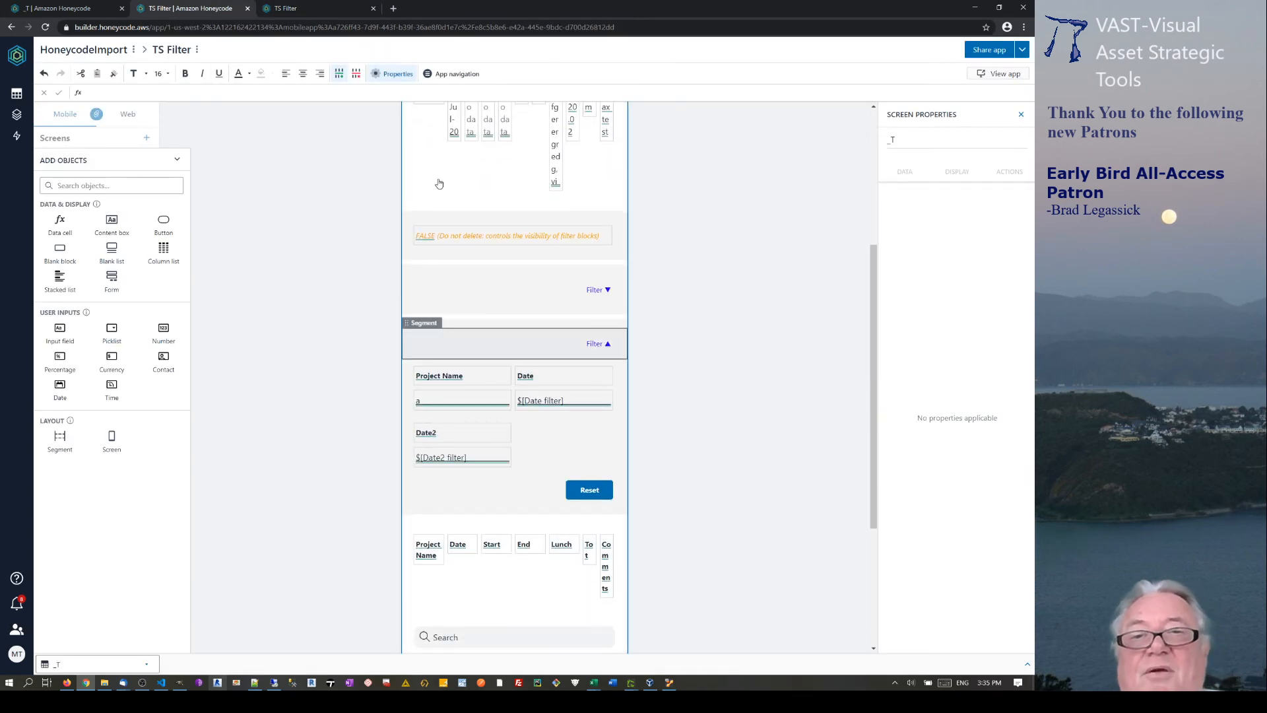
{"action": "scroll", "coordinate": [455, 300], "scroll_direction": "up", "scroll_amount": 4}
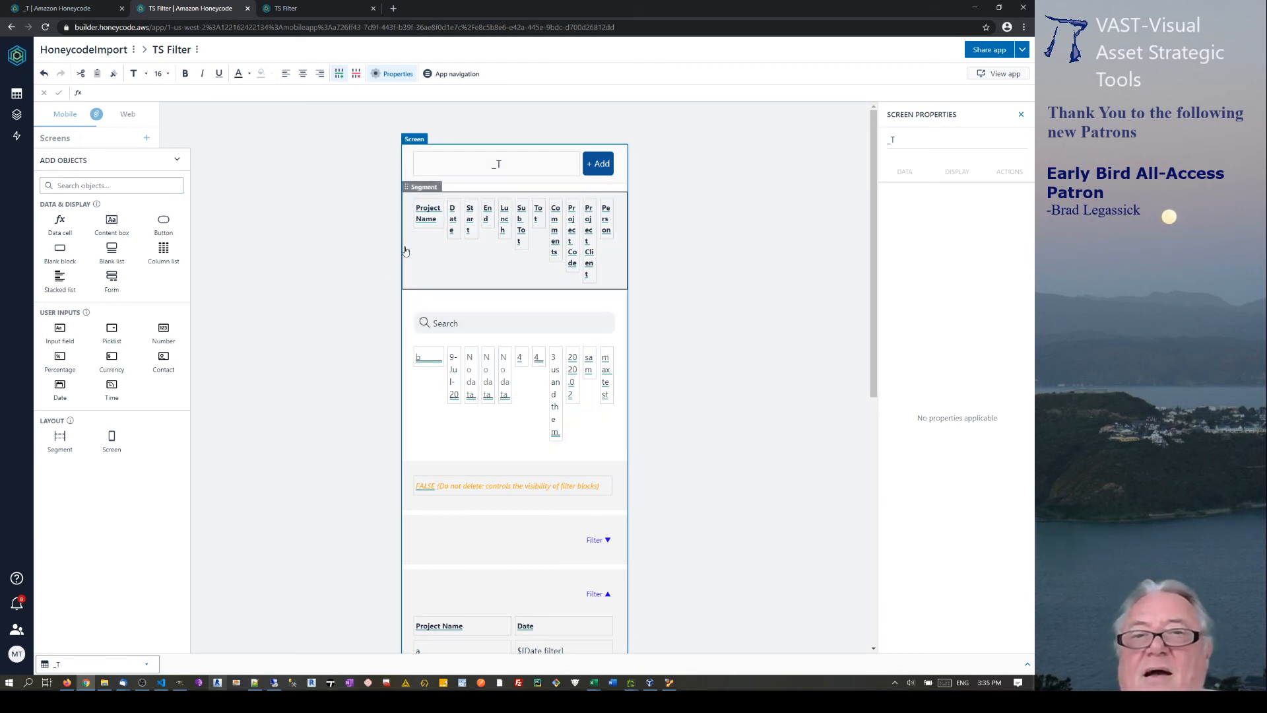
{"action": "left_click", "coordinate": [399, 355]}
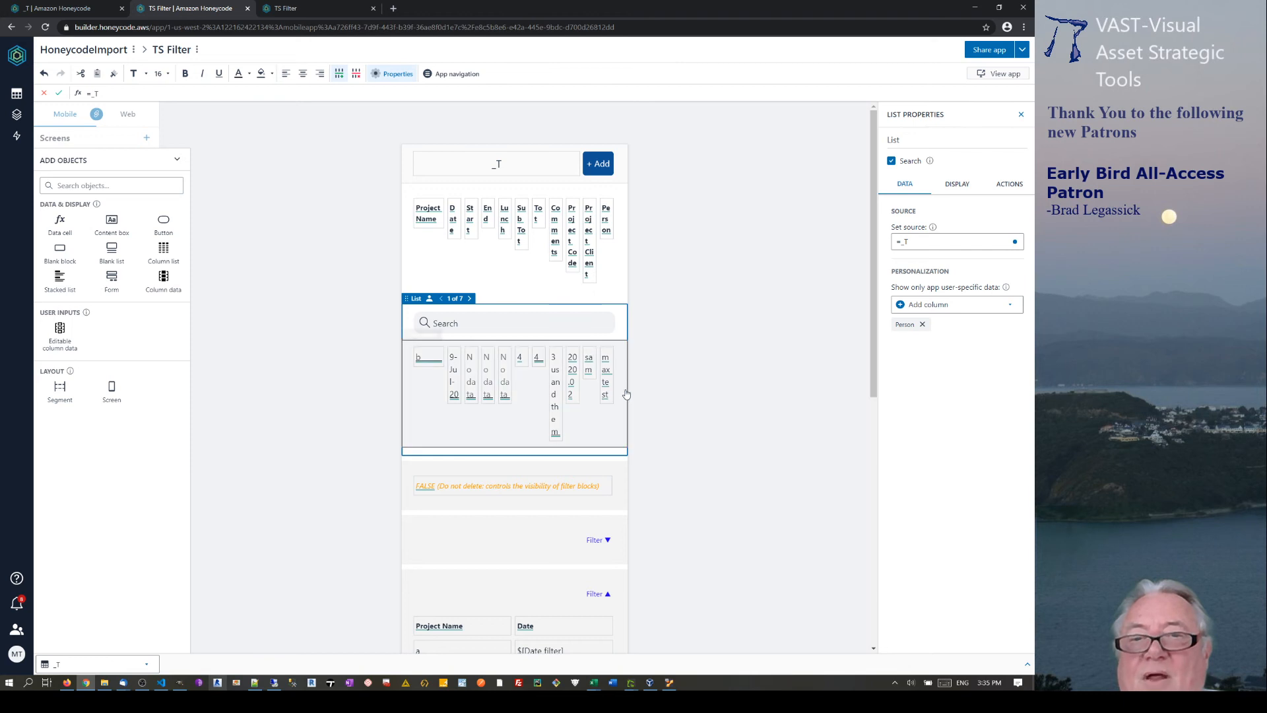
{"action": "left_click", "coordinate": [436, 363]}
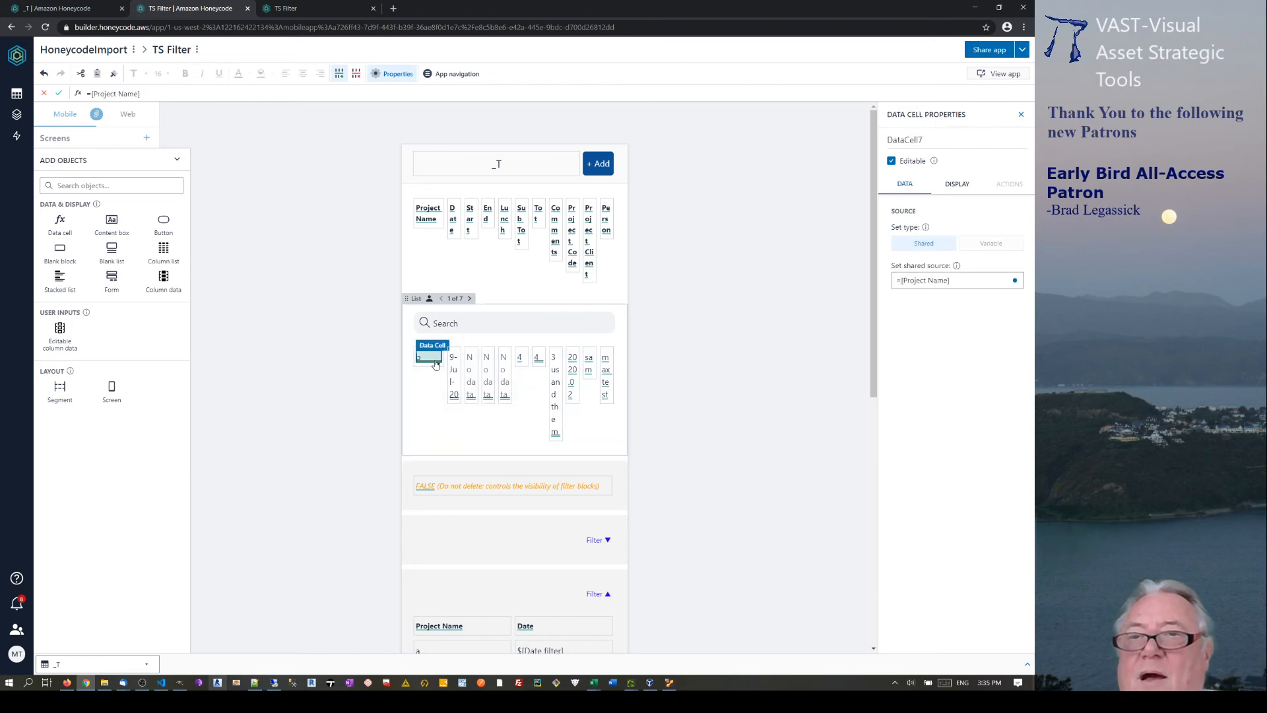
Inspect the lower filtered list's row container and its Project Name data cell.
{"action": "scroll", "coordinate": [722, 316], "scroll_direction": "down", "scroll_amount": 4}
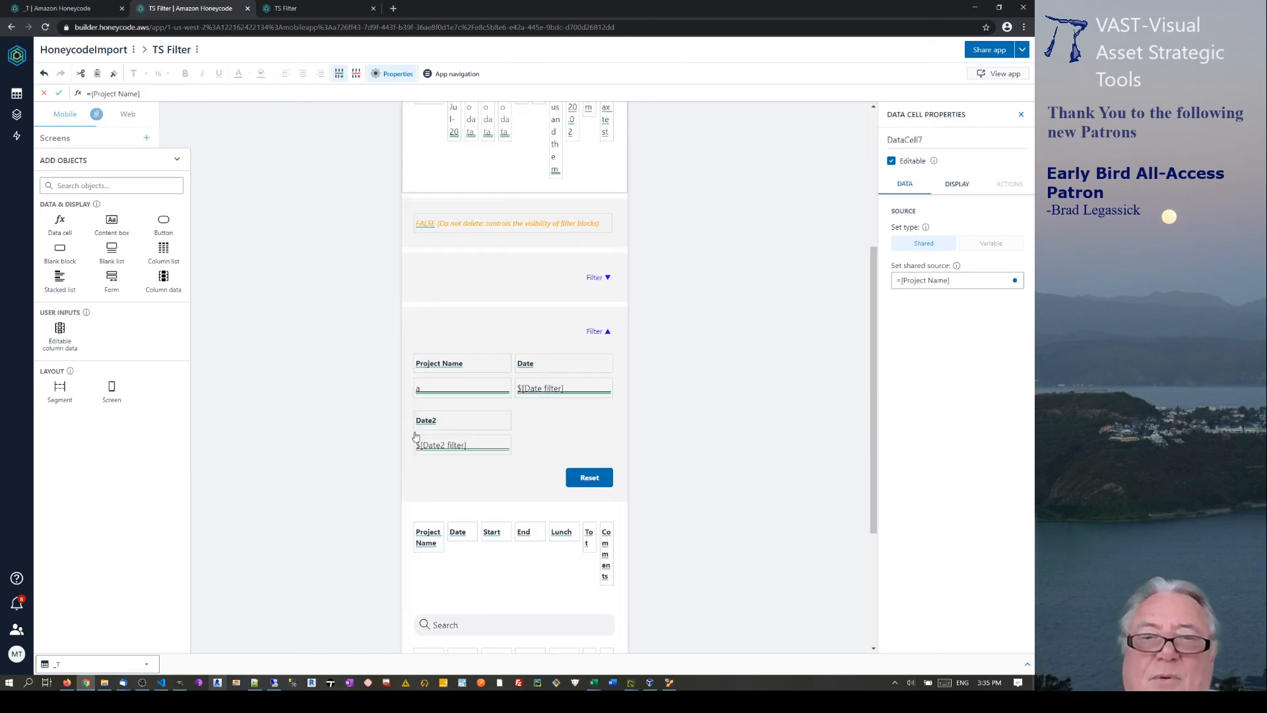
{"action": "scroll", "coordinate": [464, 565], "scroll_direction": "down", "scroll_amount": 3}
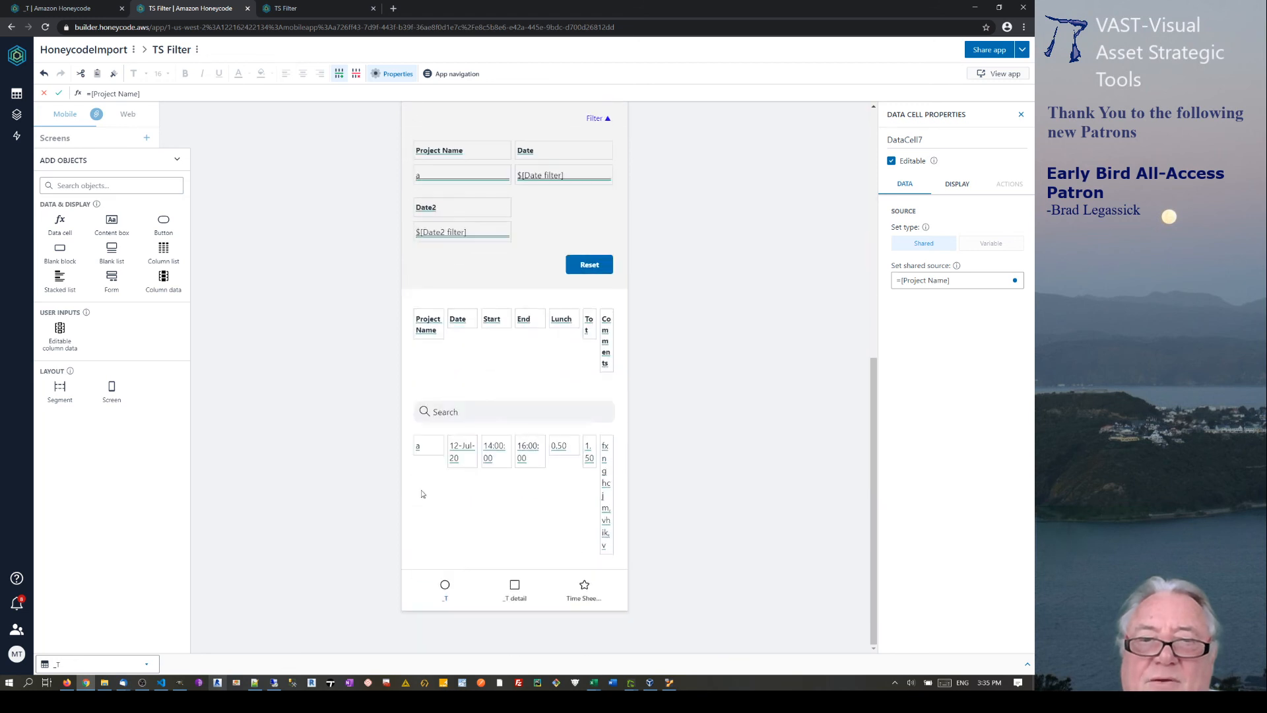
{"action": "left_click", "coordinate": [421, 449]}
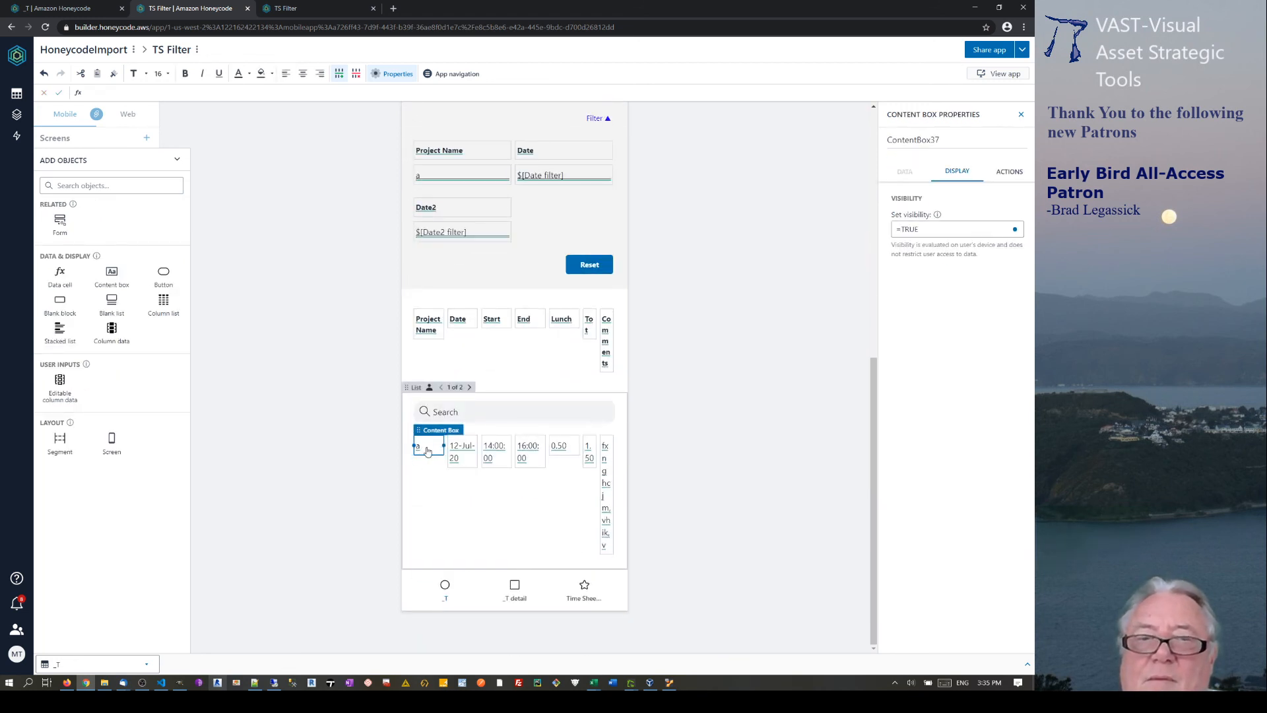
{"action": "left_click", "coordinate": [420, 449]}
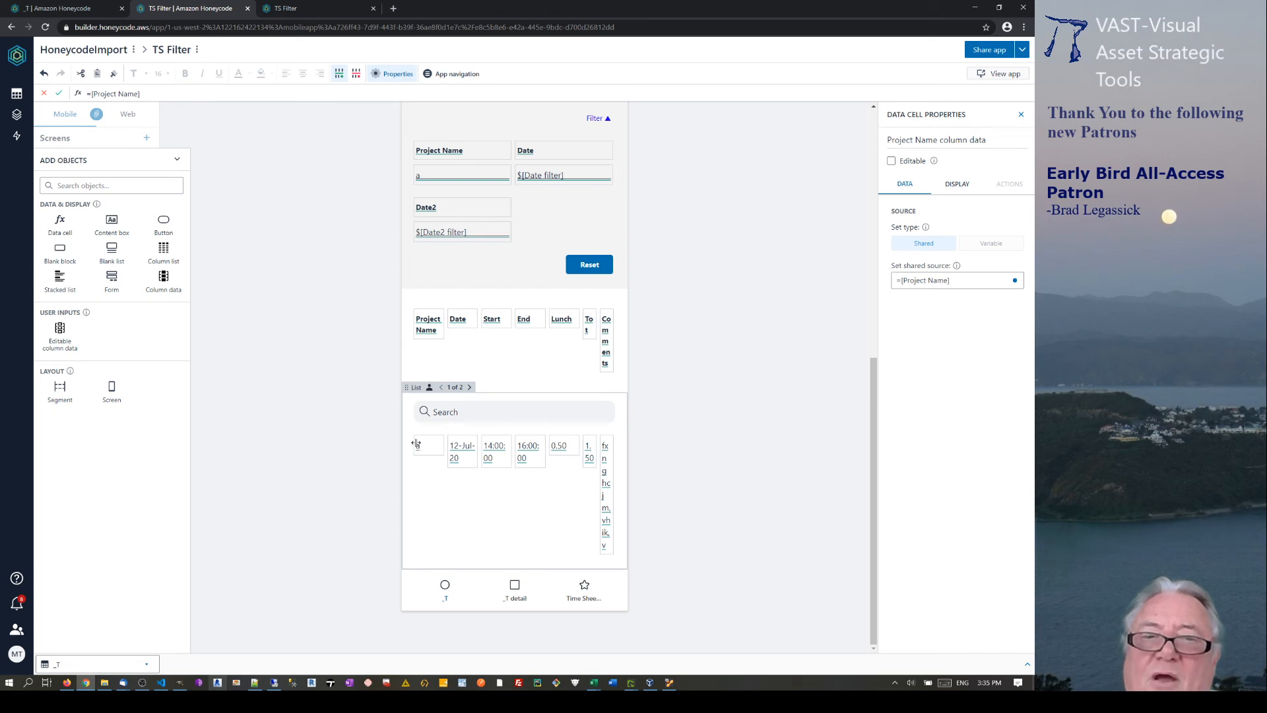
Make the filtered list's Date, End and Tot cells editable.
{"action": "left_click", "coordinate": [476, 451]}
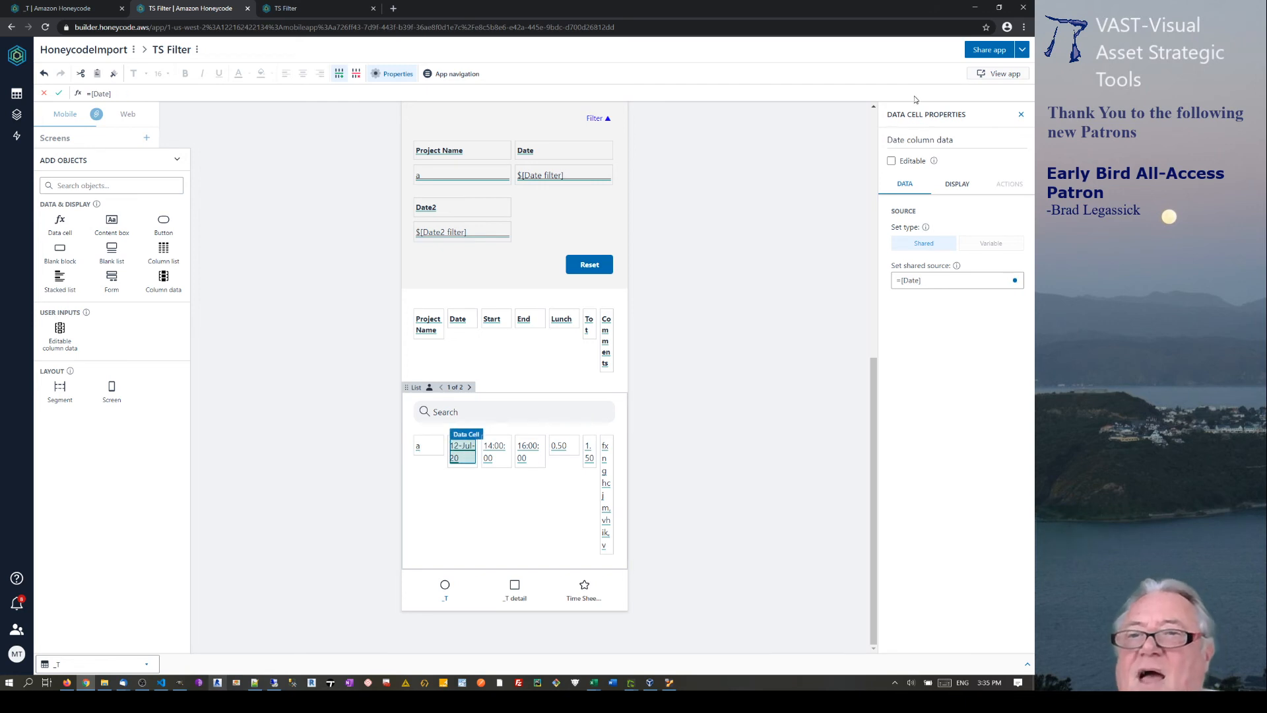
{"action": "left_click", "coordinate": [892, 161]}
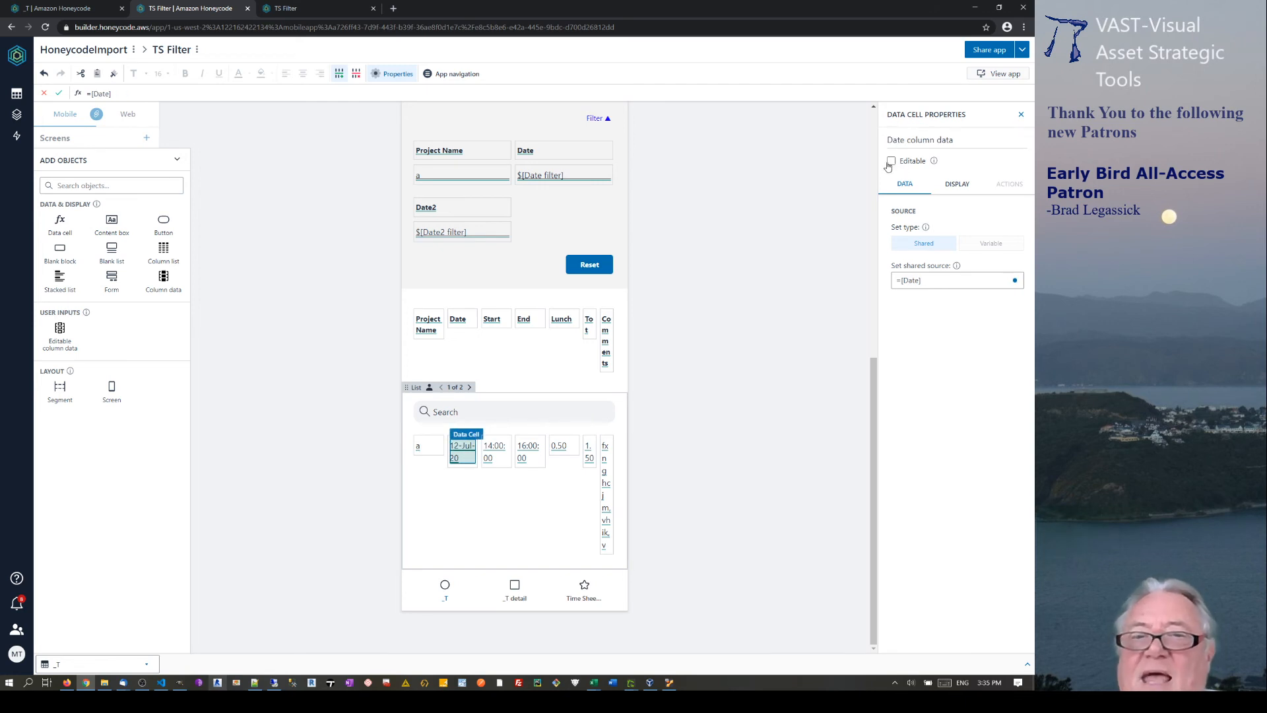
{"action": "left_click", "coordinate": [499, 449]}
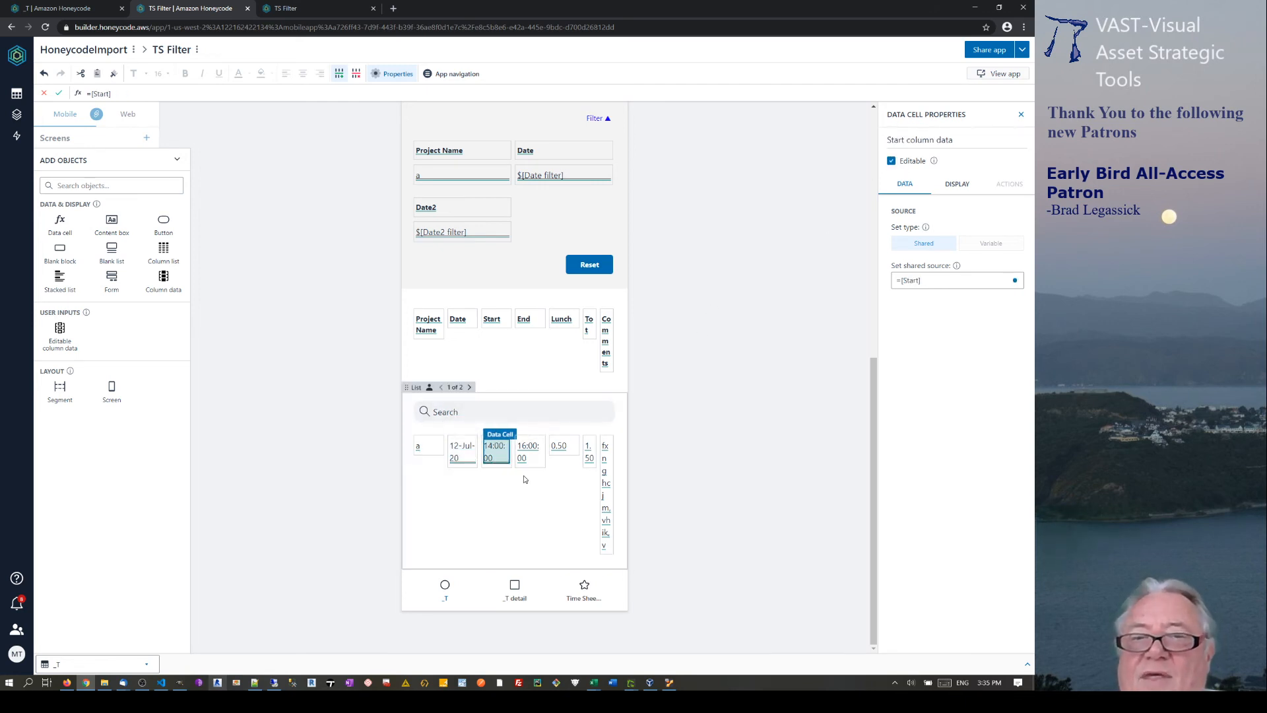
{"action": "left_click", "coordinate": [528, 451]}
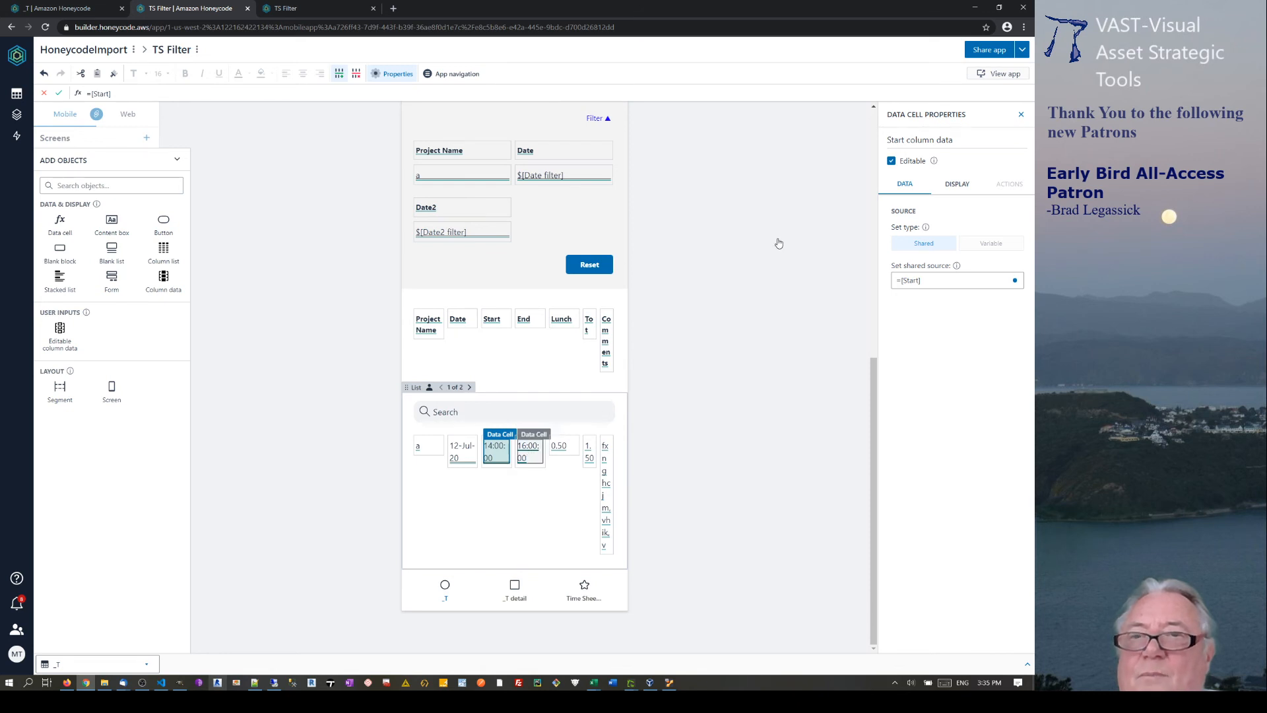
{"action": "left_click", "coordinate": [892, 161]}
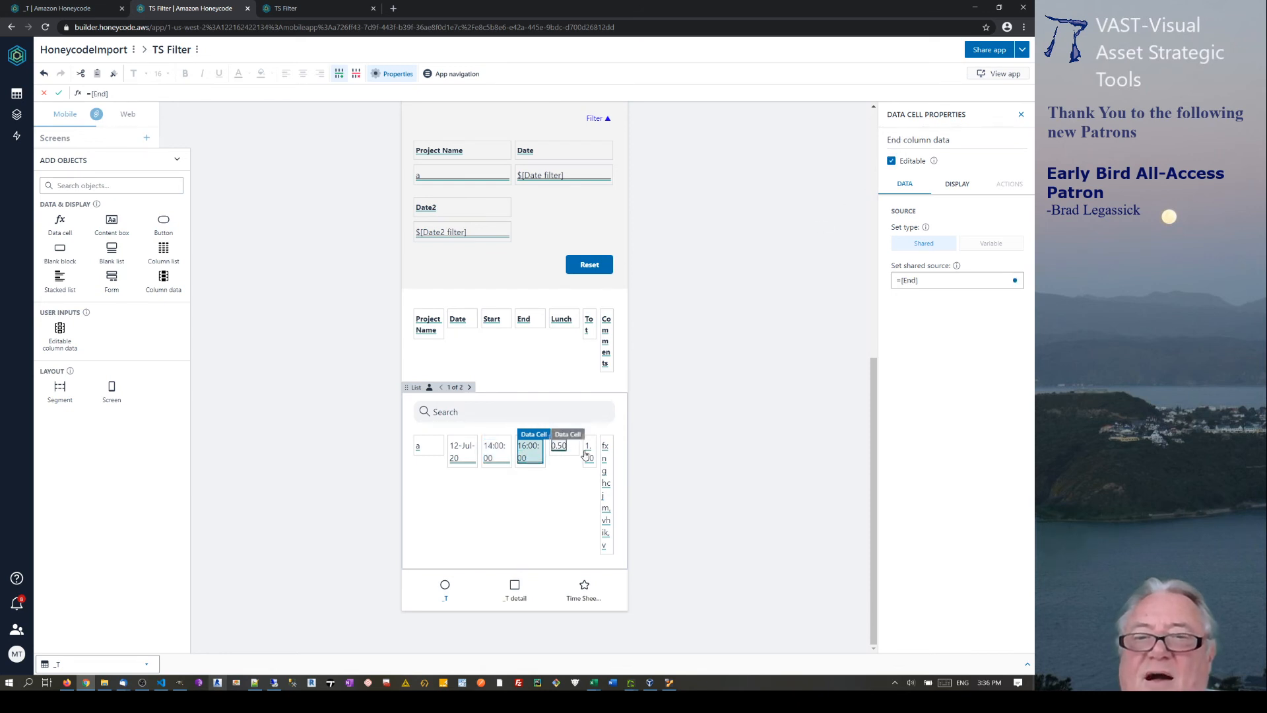
{"action": "left_click", "coordinate": [560, 447]}
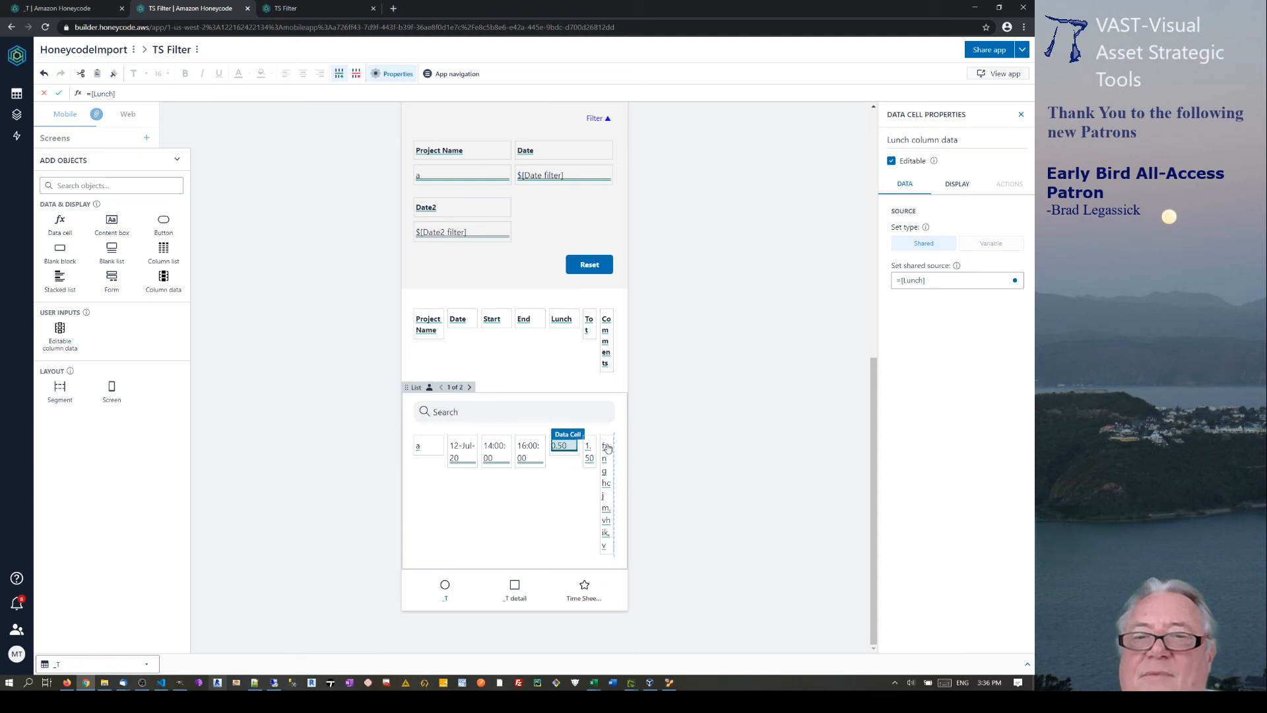
{"action": "left_click", "coordinate": [588, 452]}
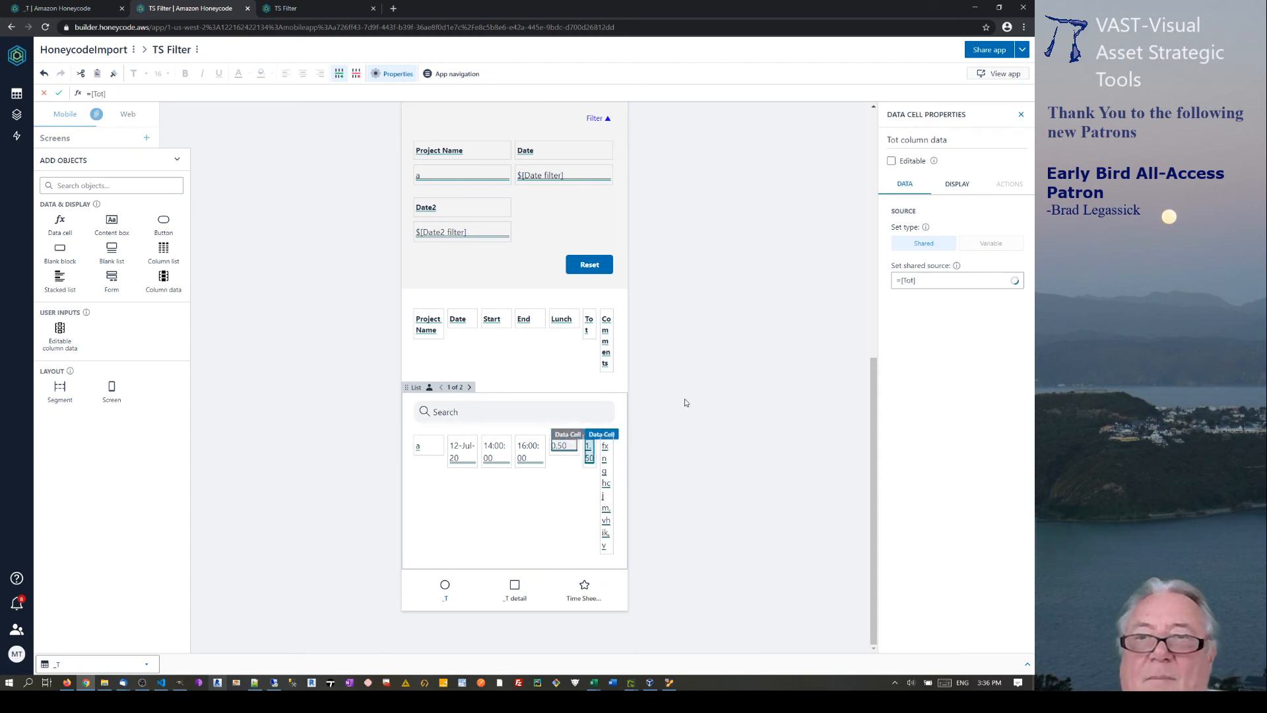
{"action": "left_click", "coordinate": [891, 161]}
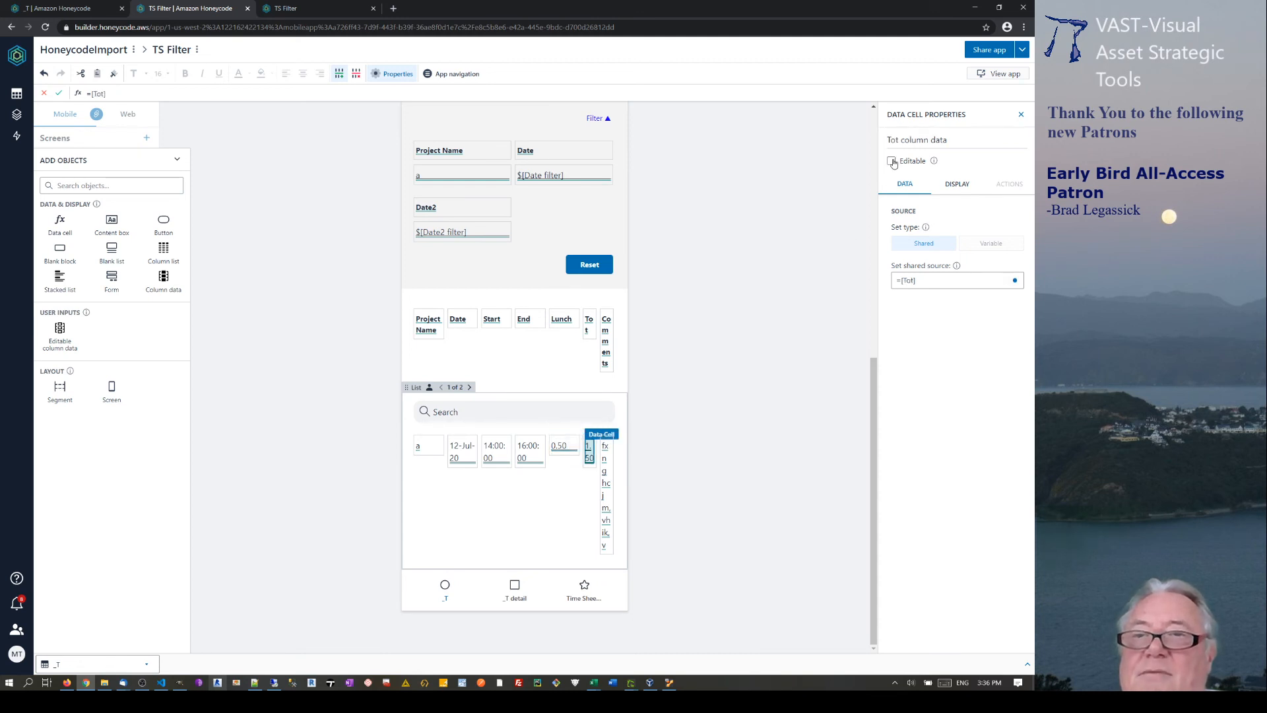
Make the Comments and Project Name cells editable too, then view the live TS Filter app.
{"action": "left_click", "coordinate": [608, 481]}
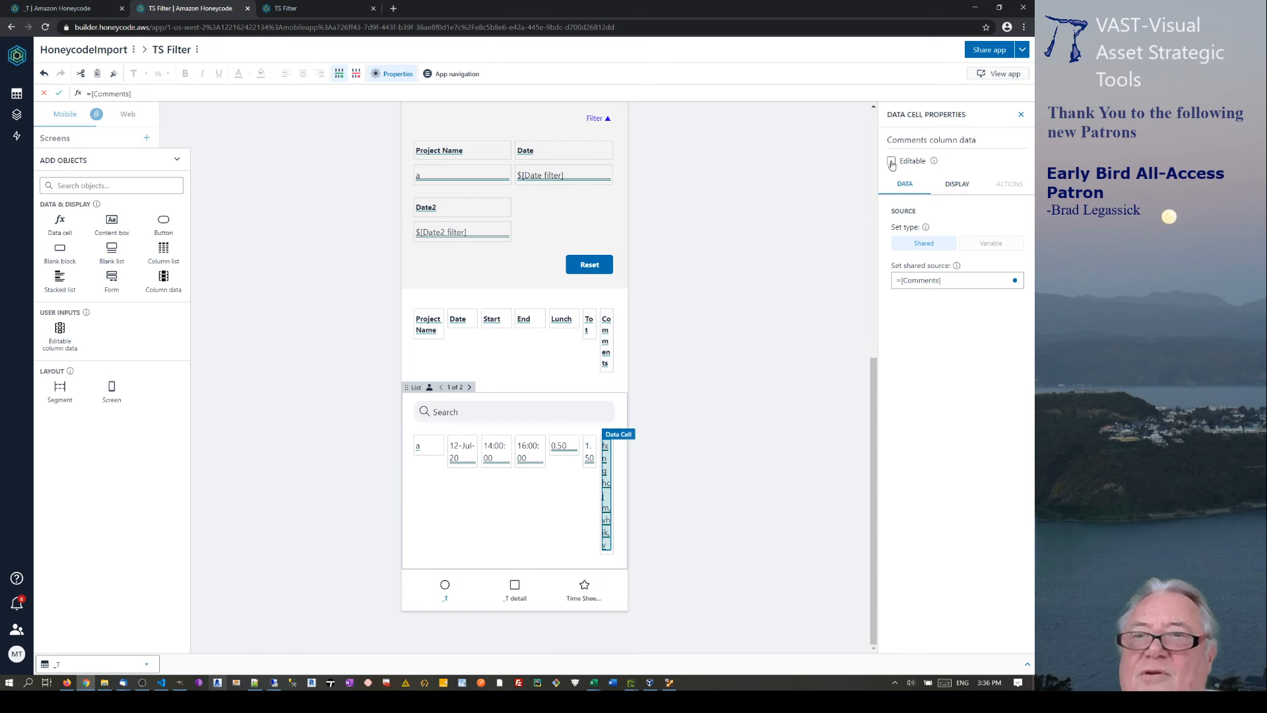
{"action": "left_click", "coordinate": [891, 161]}
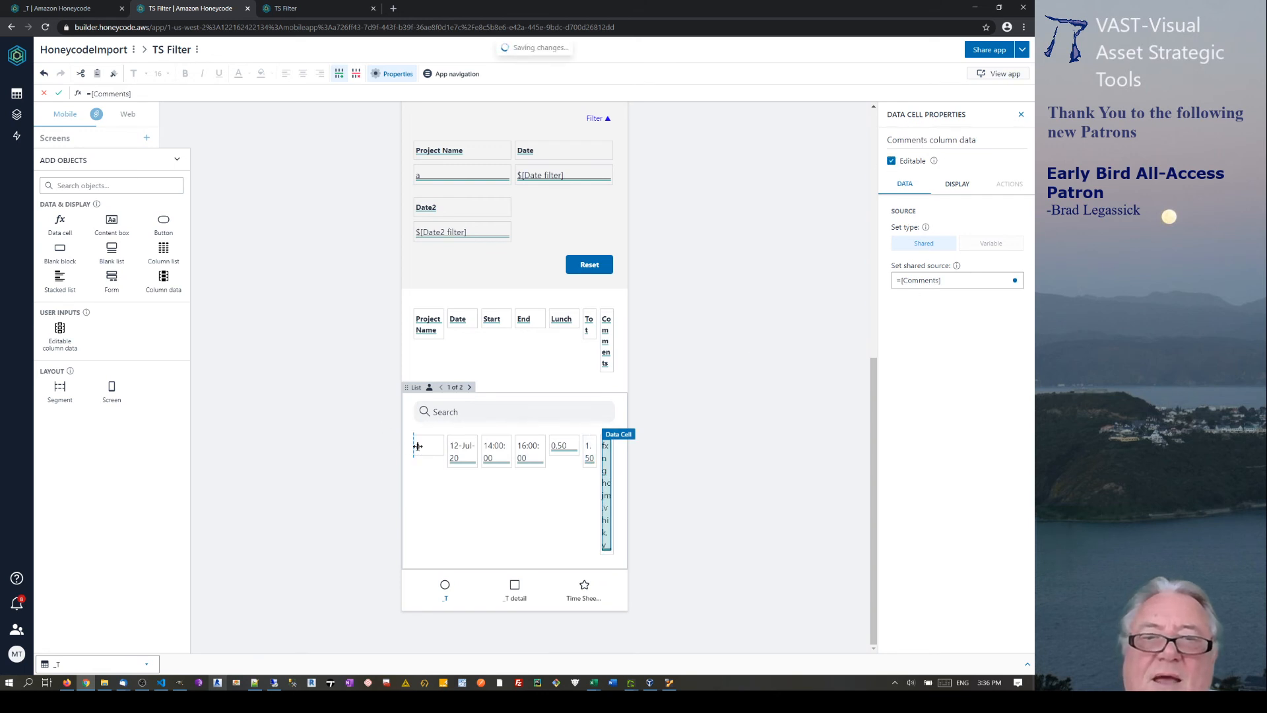
{"action": "left_click", "coordinate": [418, 446]}
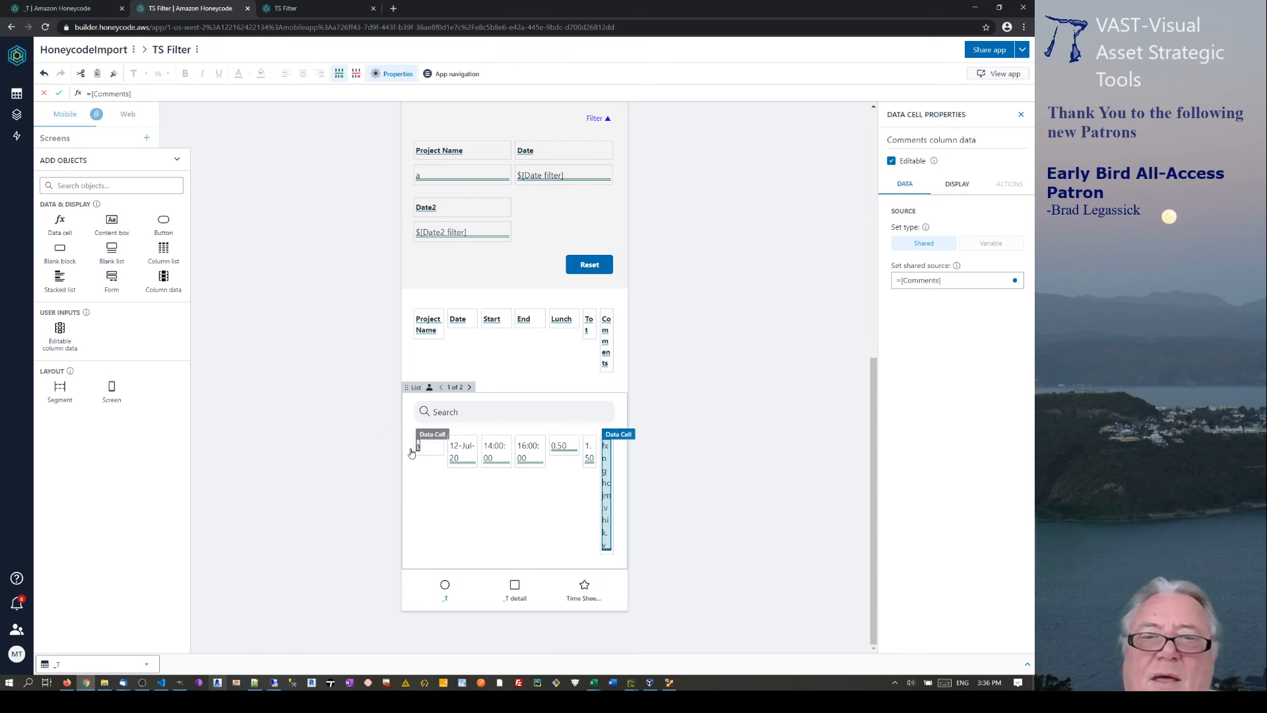
{"action": "left_click", "coordinate": [891, 161]}
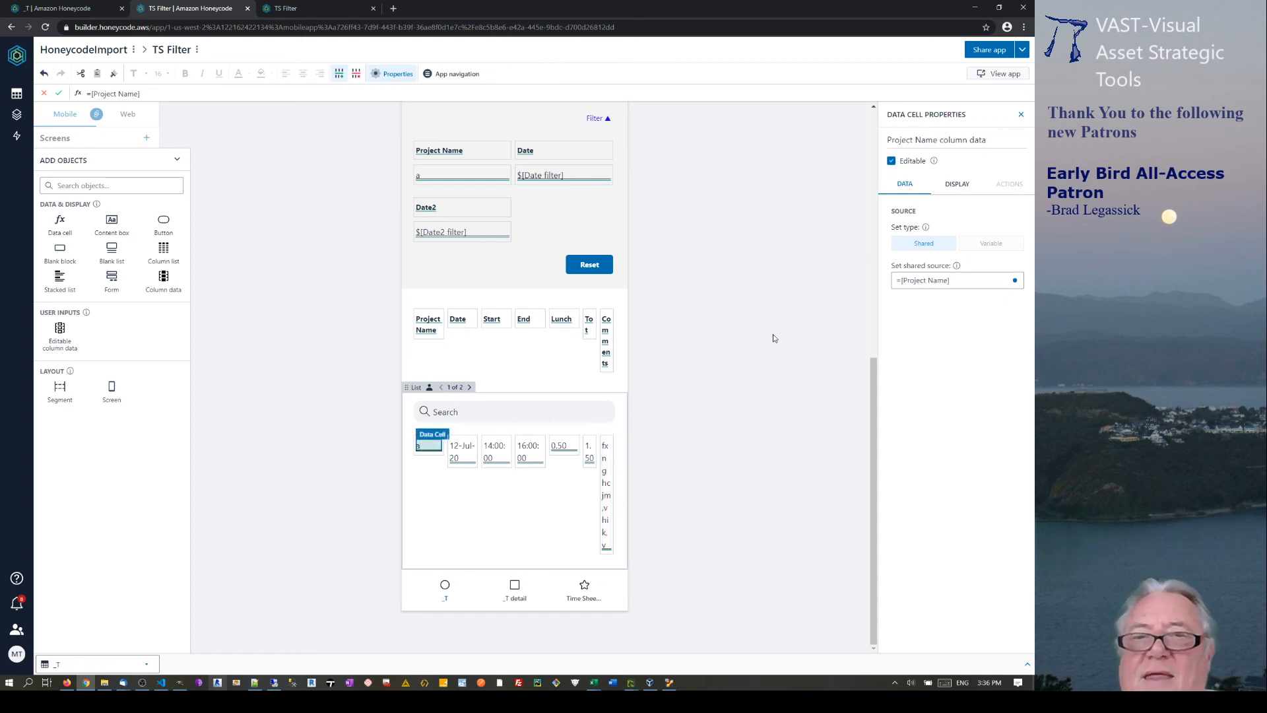
{"action": "left_click", "coordinate": [392, 228]}
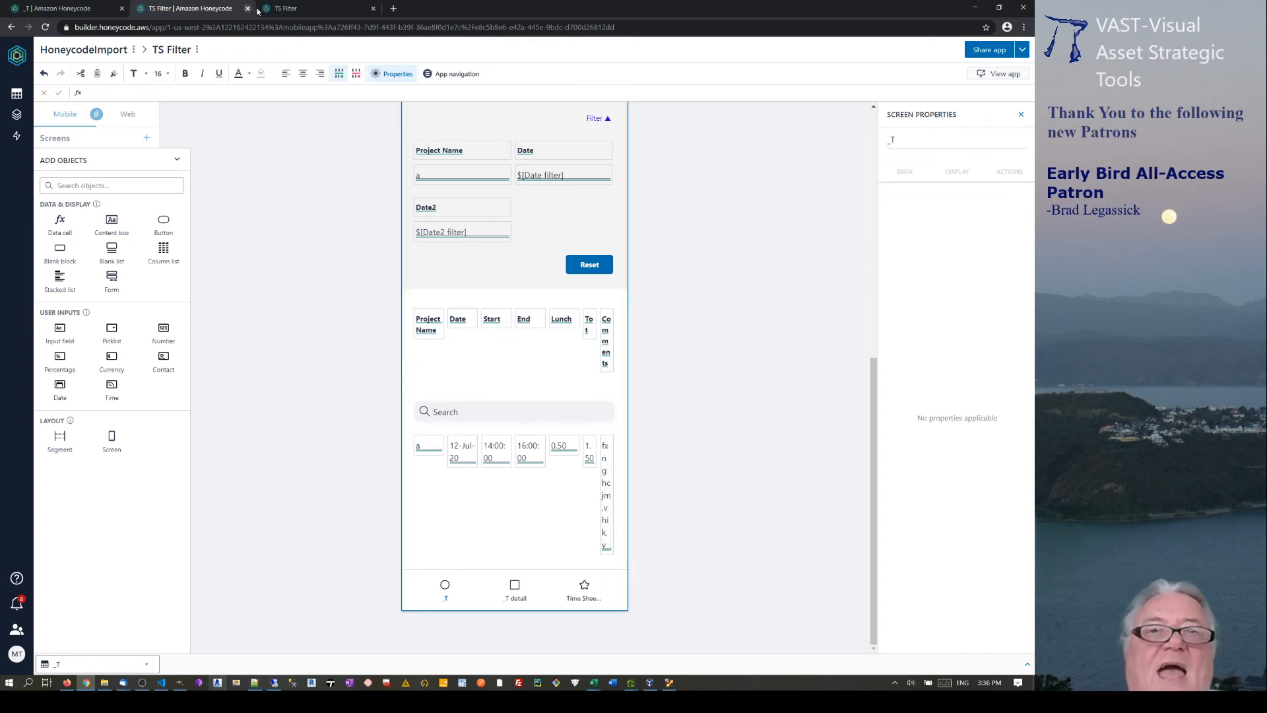
{"action": "left_click", "coordinate": [298, 8]}
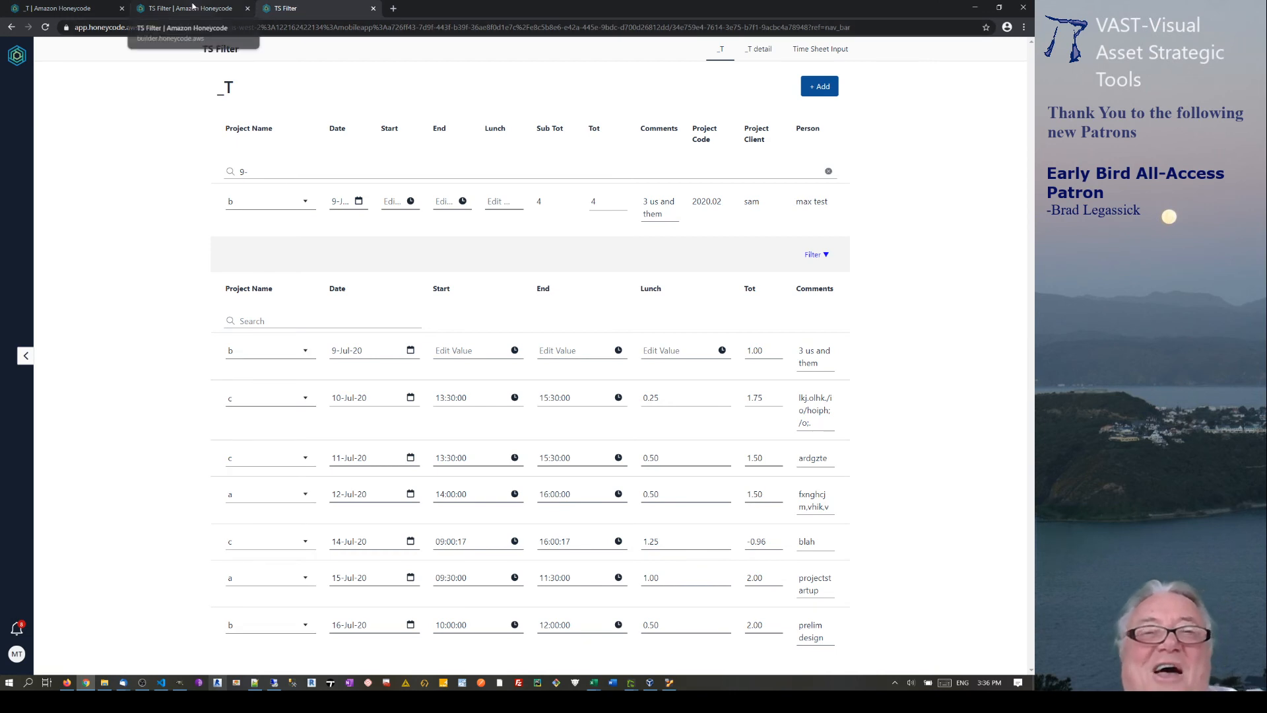
Reload the live app and revise the first row's comment inline.
{"action": "left_click", "coordinate": [45, 27]}
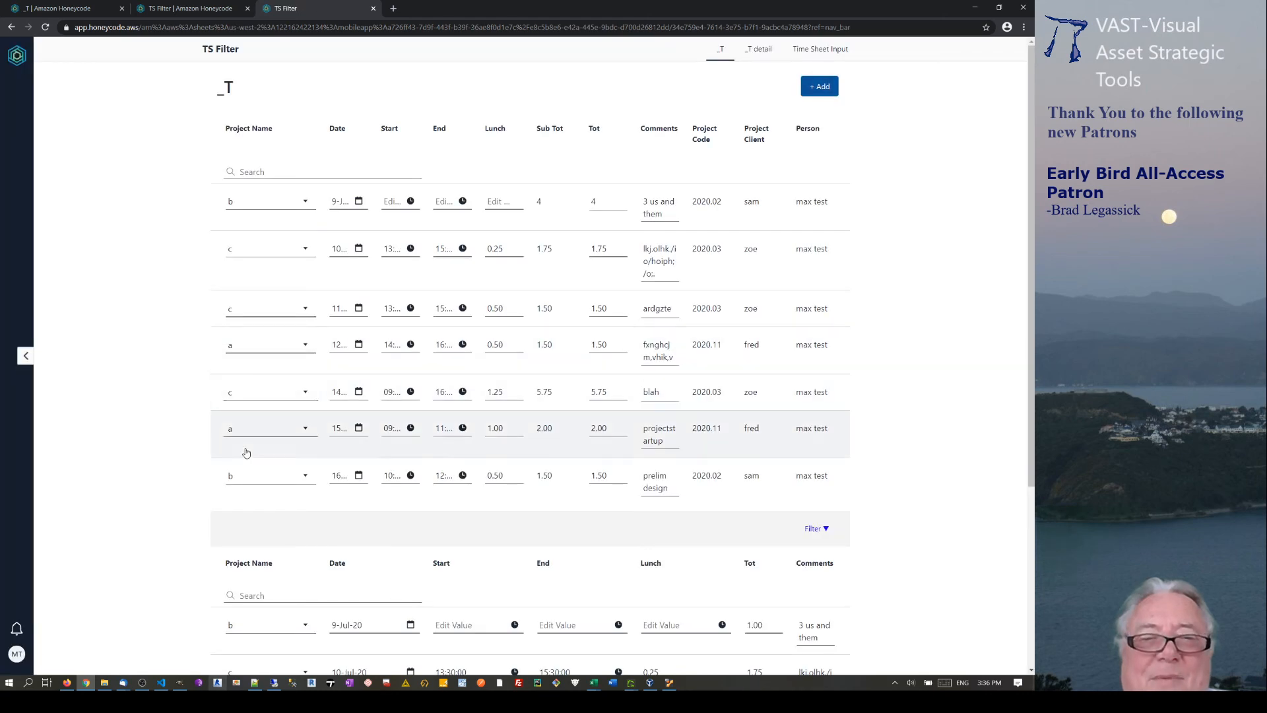
{"action": "scroll", "coordinate": [400, 578], "scroll_direction": "down", "scroll_amount": 3}
{"action": "left_click", "coordinate": [818, 421]}
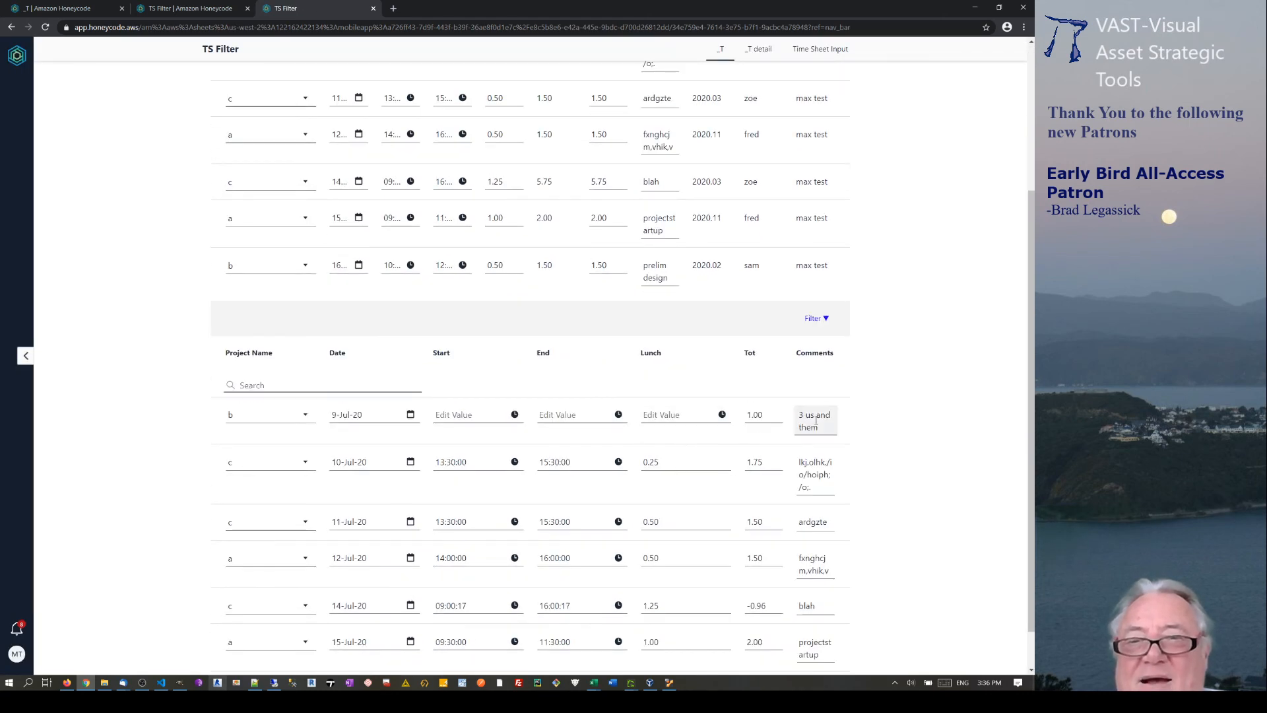
{"action": "double_click", "coordinate": [823, 417]}
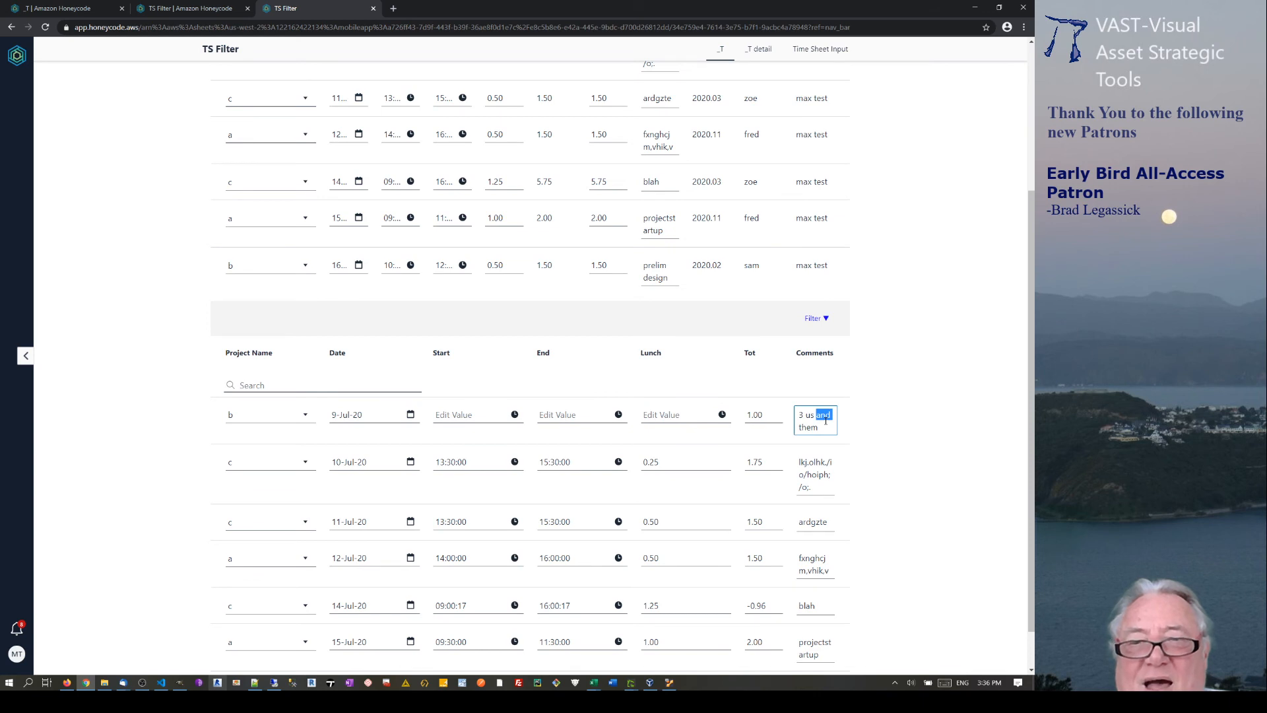
{"action": "left_click", "coordinate": [806, 417]}
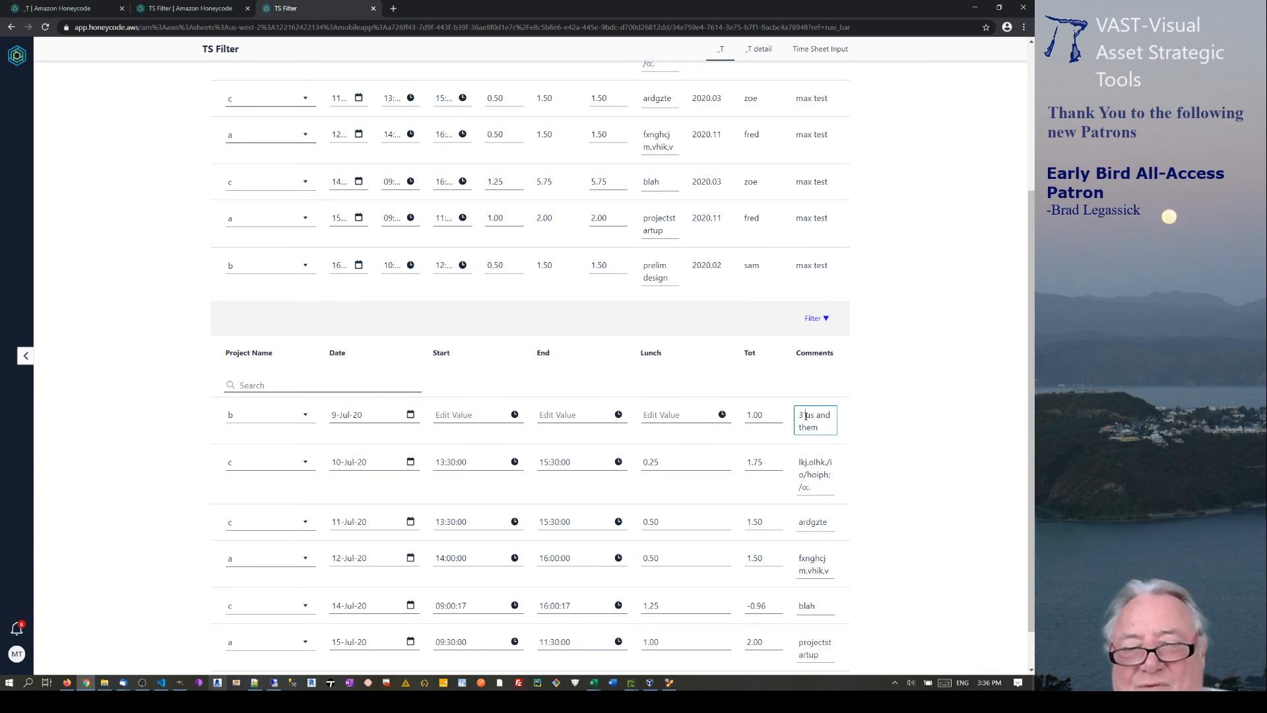
{"action": "type", "text": "p"}
{"action": "type", "text": "f"}
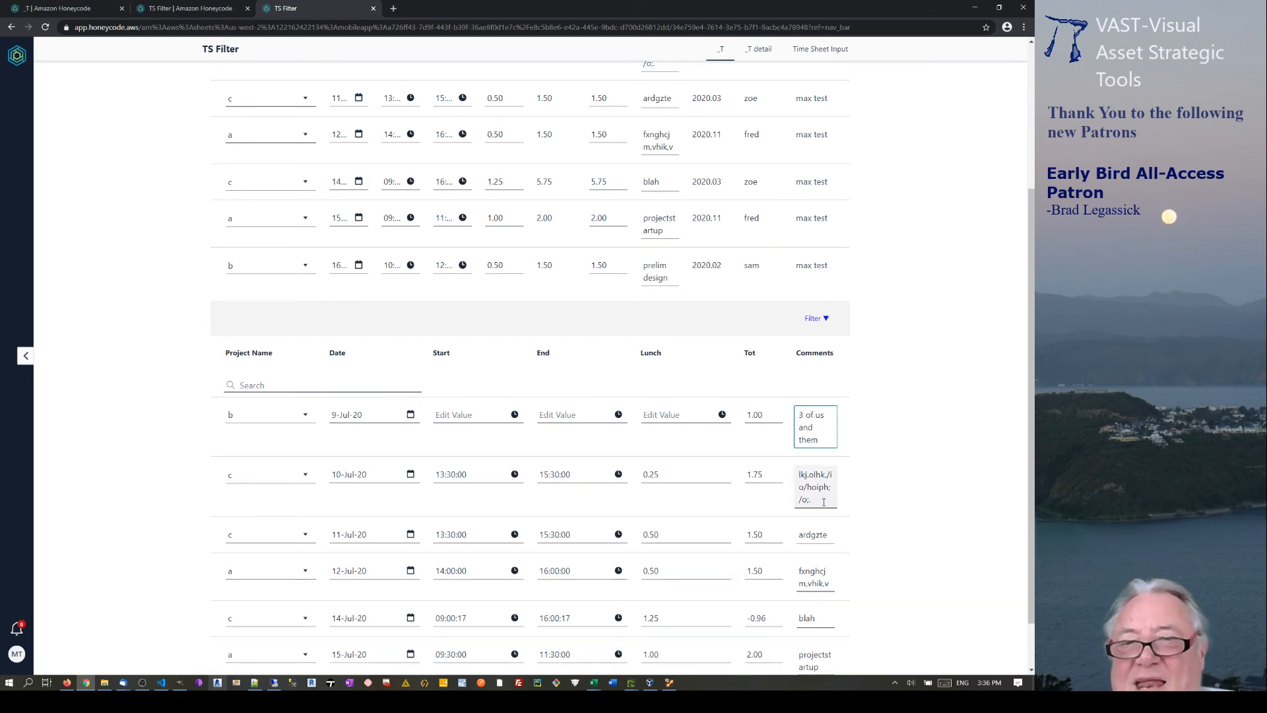
Replace the 10-Jul-20 row's comment with 'painting bricks', then return to the builder.
{"action": "left_click", "coordinate": [824, 501]}
{"action": "left_click_drag", "start_coordinate": [823, 502], "coordinate": [782, 476]}
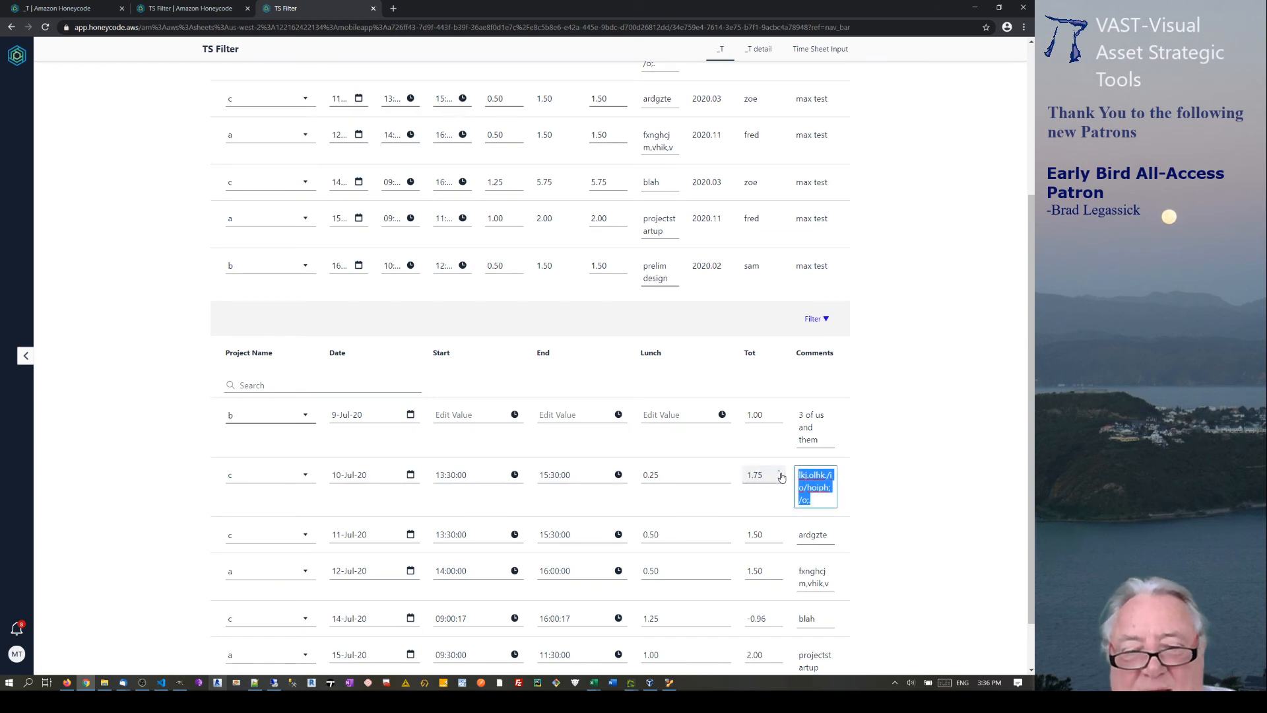
{"action": "type", "text": "painting"}
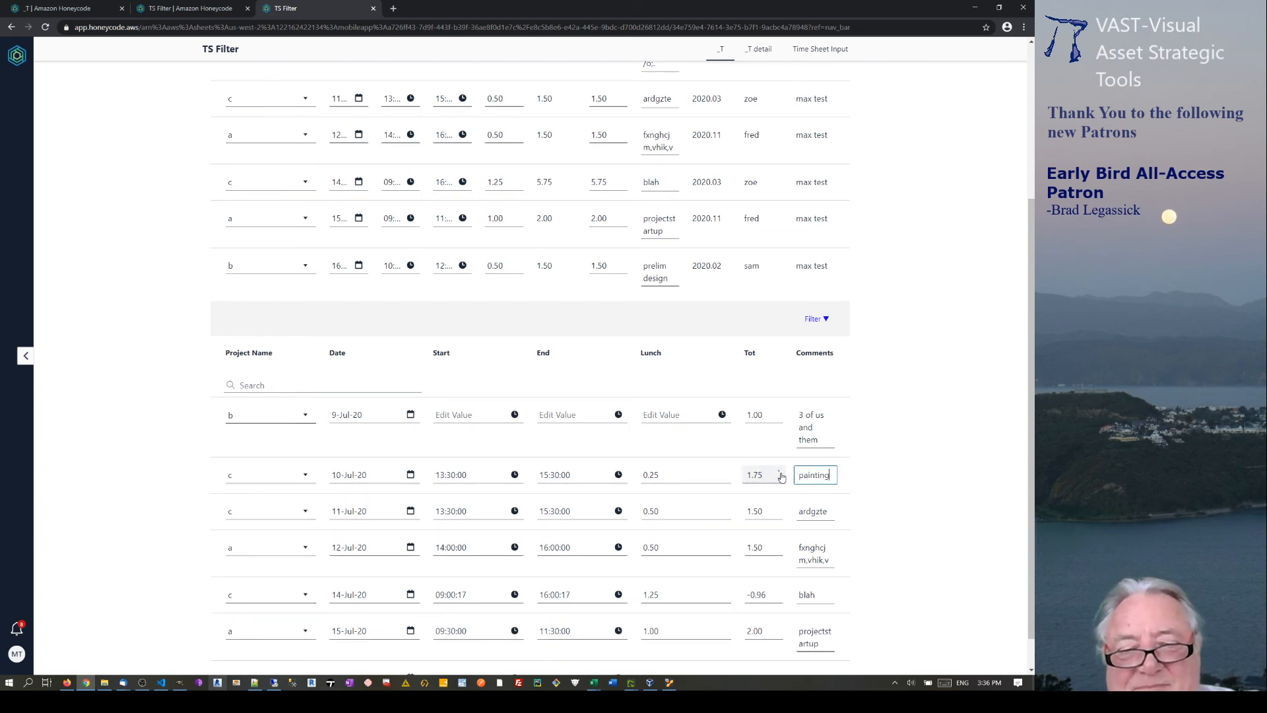
{"action": "type", "text": " bricks"}
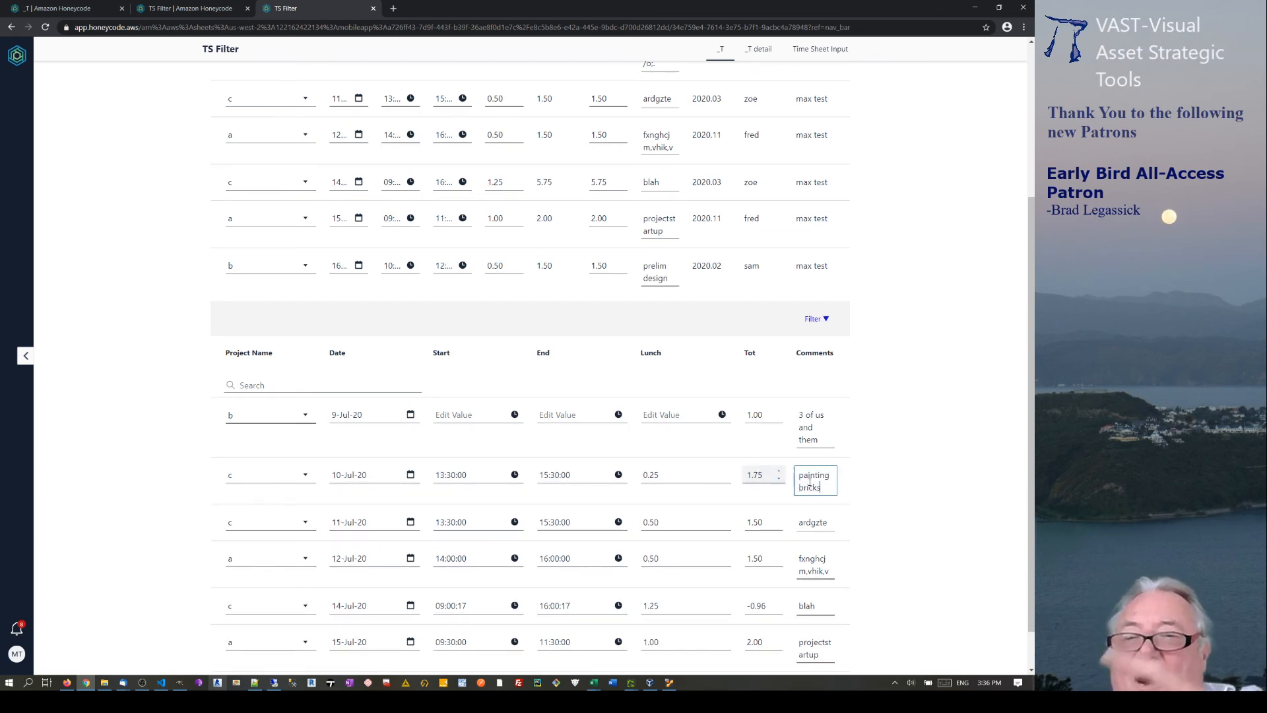
{"action": "left_click", "coordinate": [955, 507]}
{"action": "scroll", "coordinate": [684, 377], "scroll_direction": "down", "scroll_amount": 1}
{"action": "scroll", "coordinate": [660, 376], "scroll_direction": "up", "scroll_amount": 4}
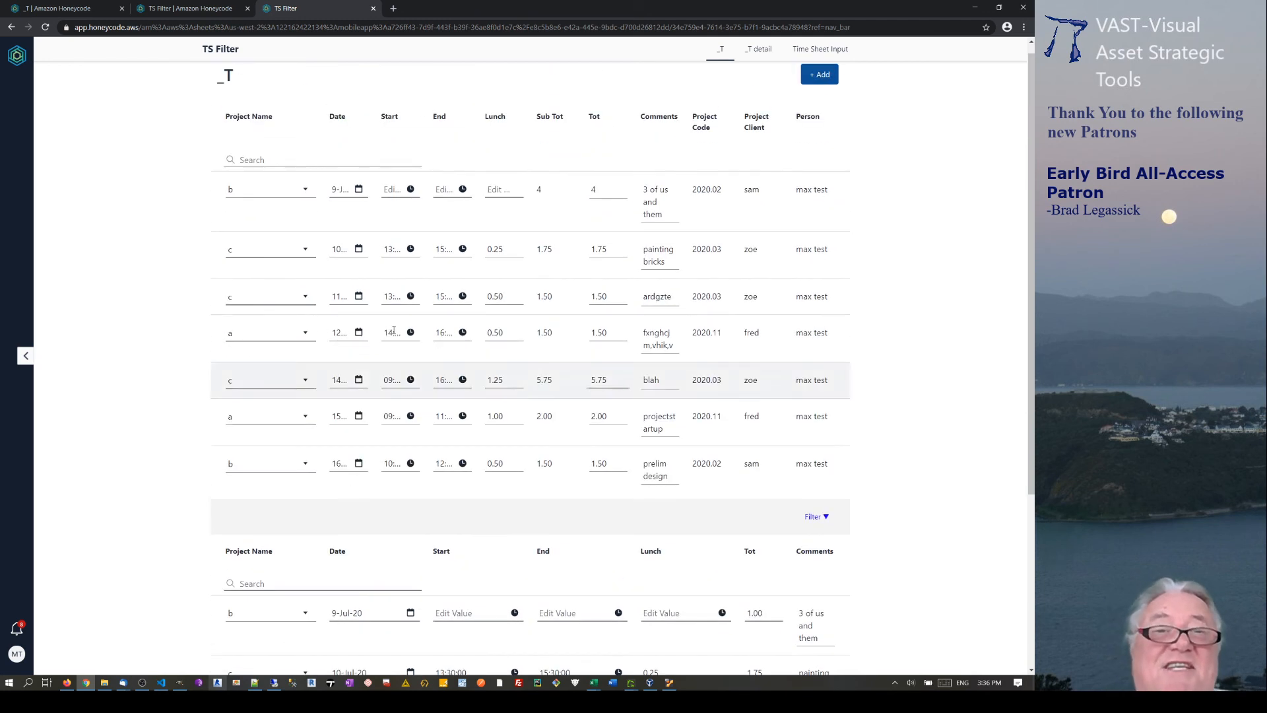
{"action": "left_click", "coordinate": [186, 10]}
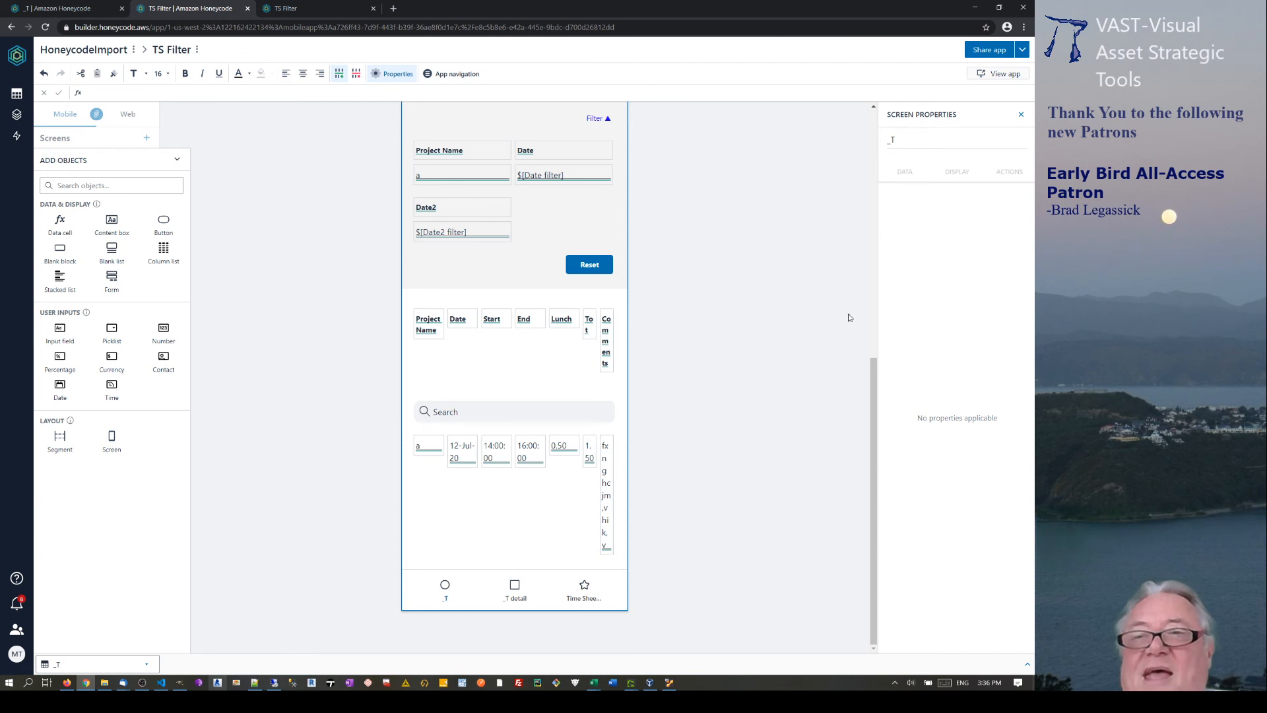
Select the column-header block, delete it, and confirm removing the _T screen.
{"action": "left_click_drag", "start_coordinate": [873, 488], "coordinate": [876, 154]}
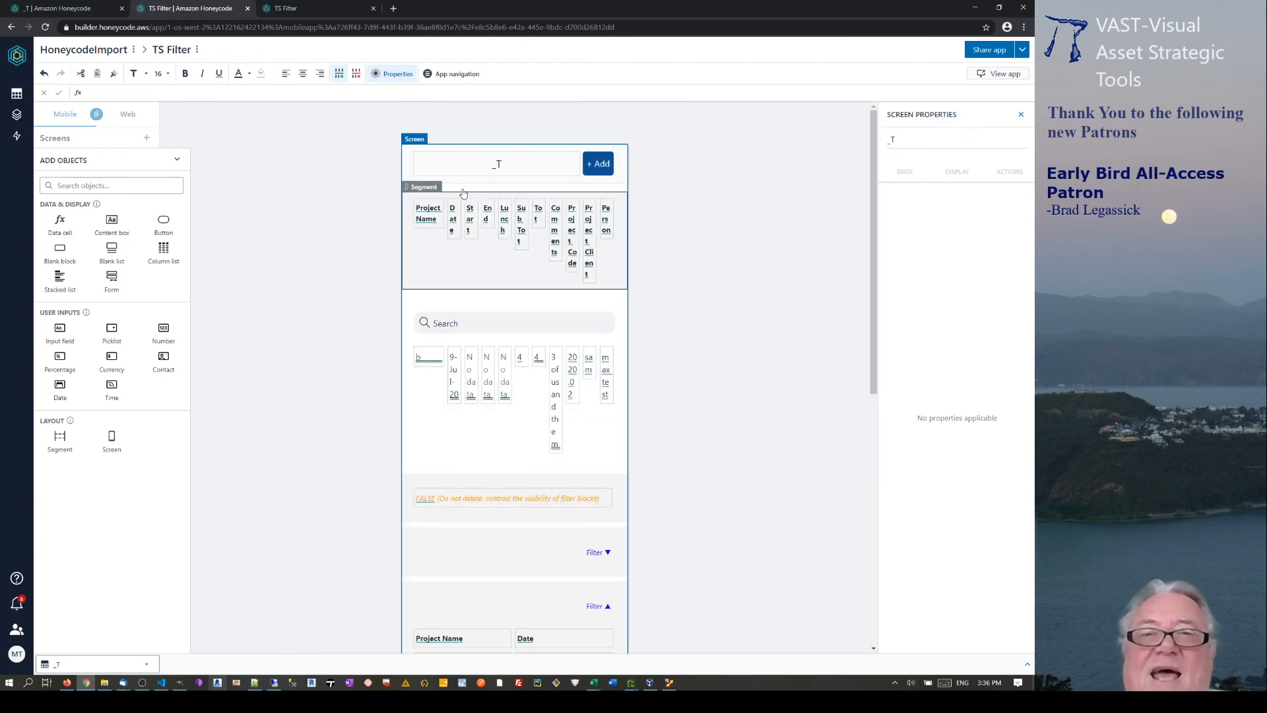
{"action": "left_click", "coordinate": [532, 194]}
{"action": "left_click", "coordinate": [532, 193]}
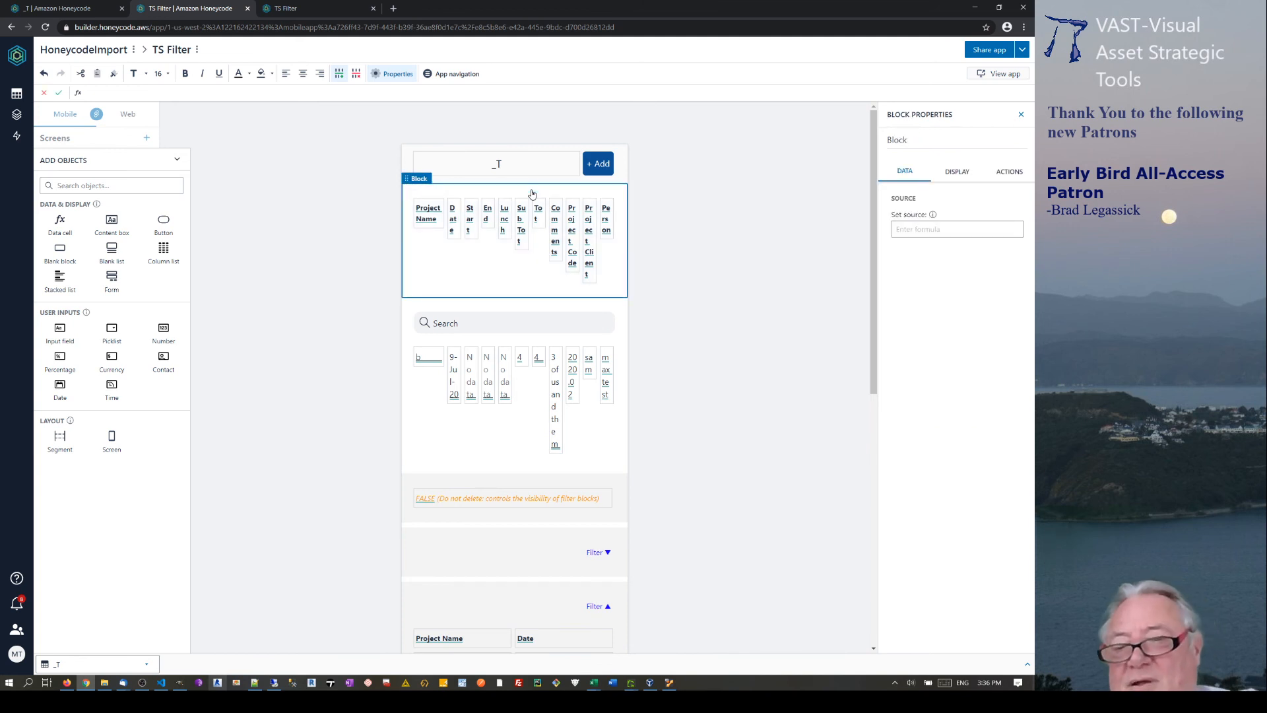
{"action": "key", "text": "Delete"}
{"action": "key", "text": "Delete"}
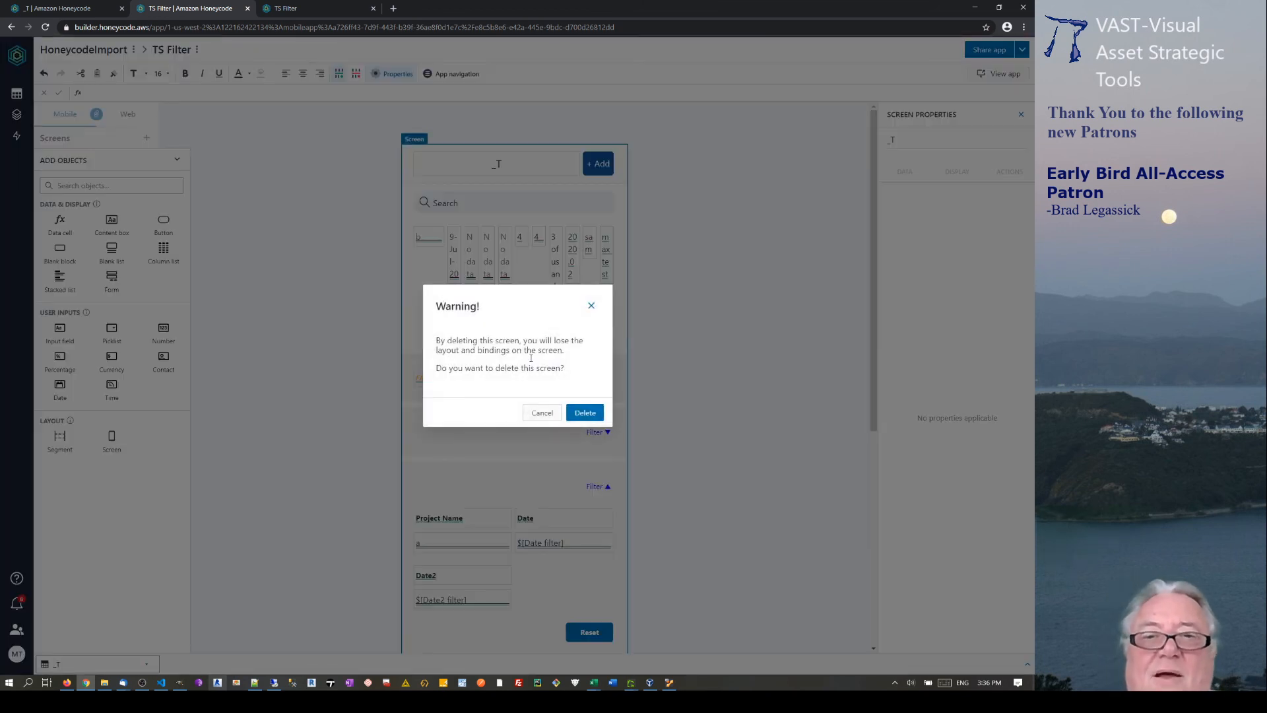
{"action": "left_click", "coordinate": [586, 412]}
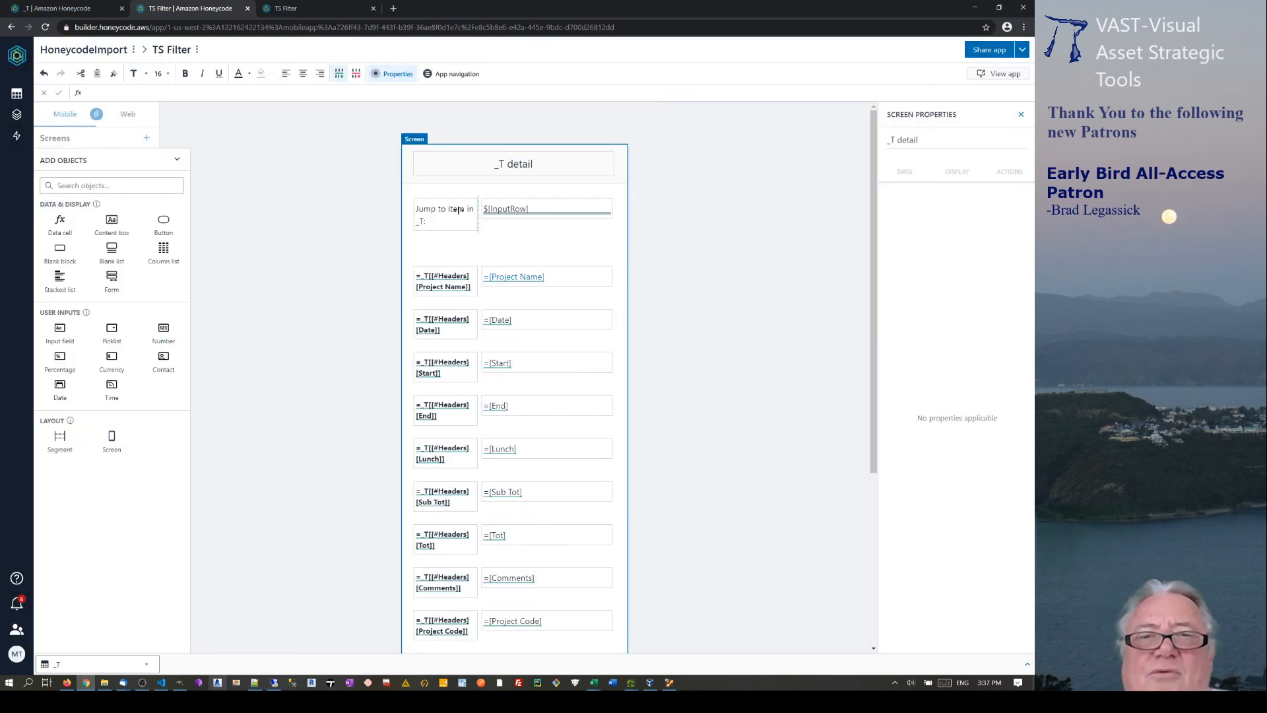
{"action": "scroll", "coordinate": [740, 303], "scroll_direction": "down", "scroll_amount": 3}
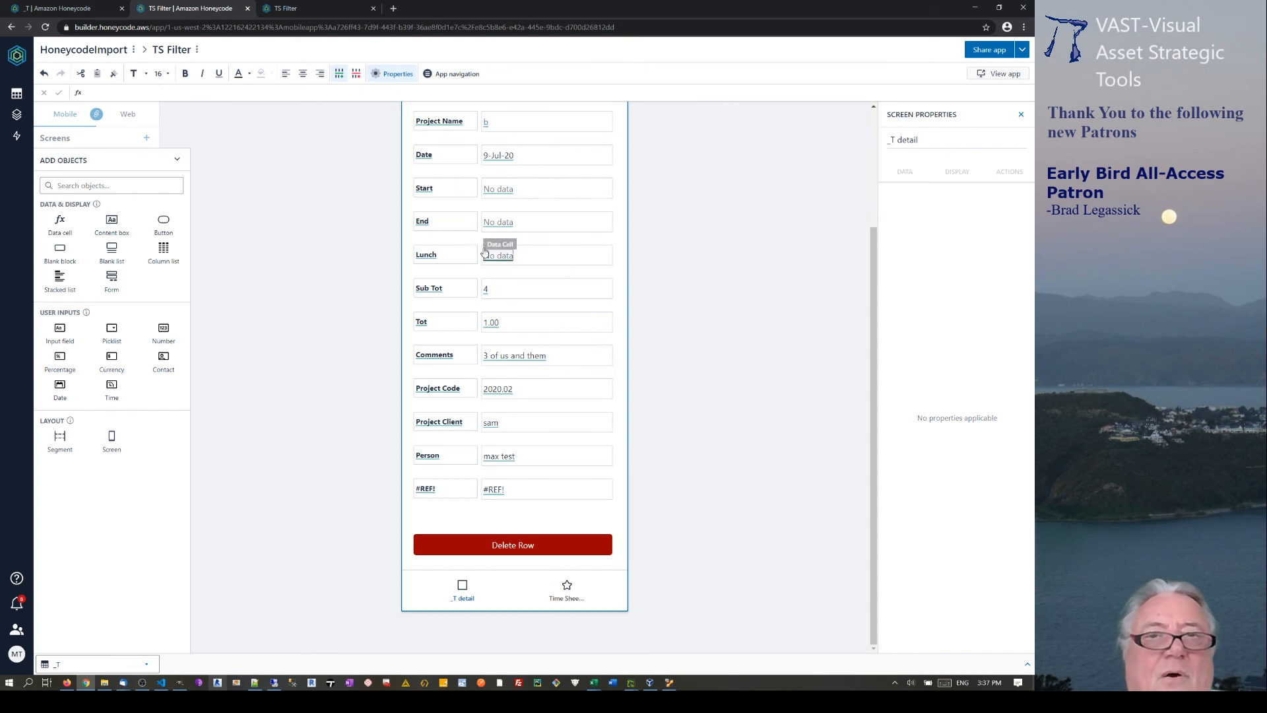
Undo the screen deletion, then delete the original unfiltered timesheet list from _T.
{"action": "left_click", "coordinate": [42, 73]}
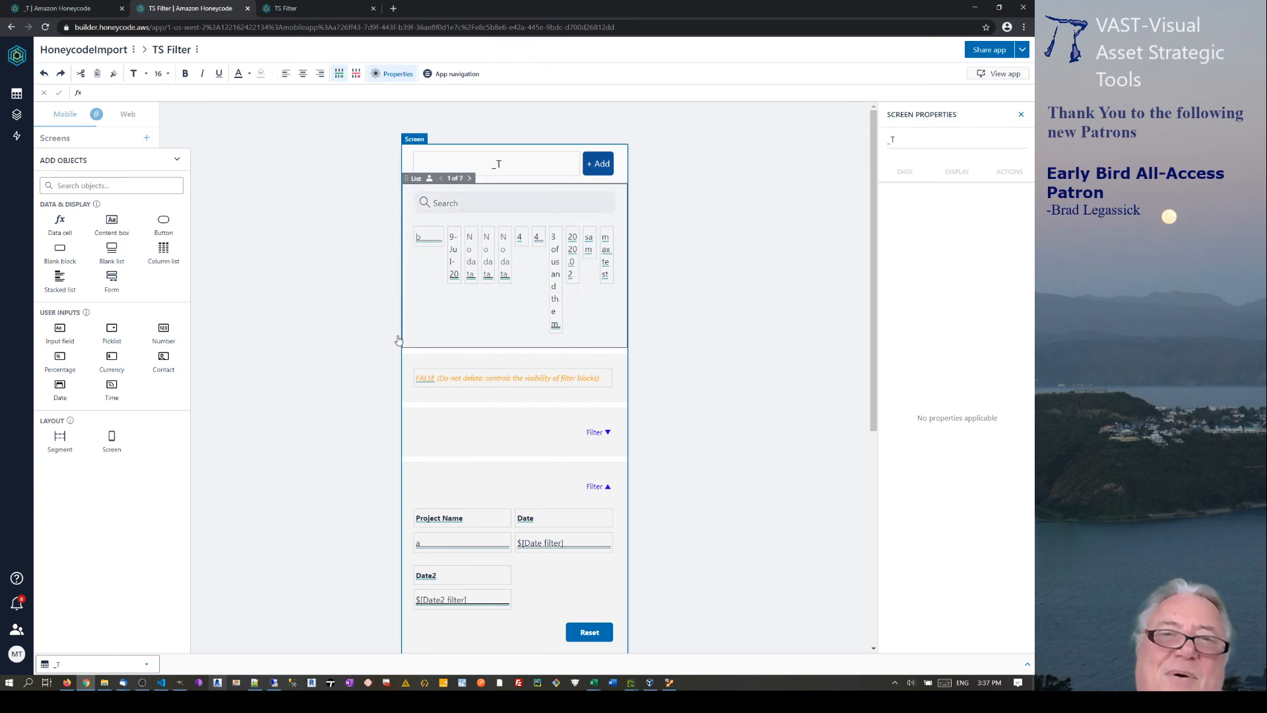
{"action": "left_click", "coordinate": [483, 192]}
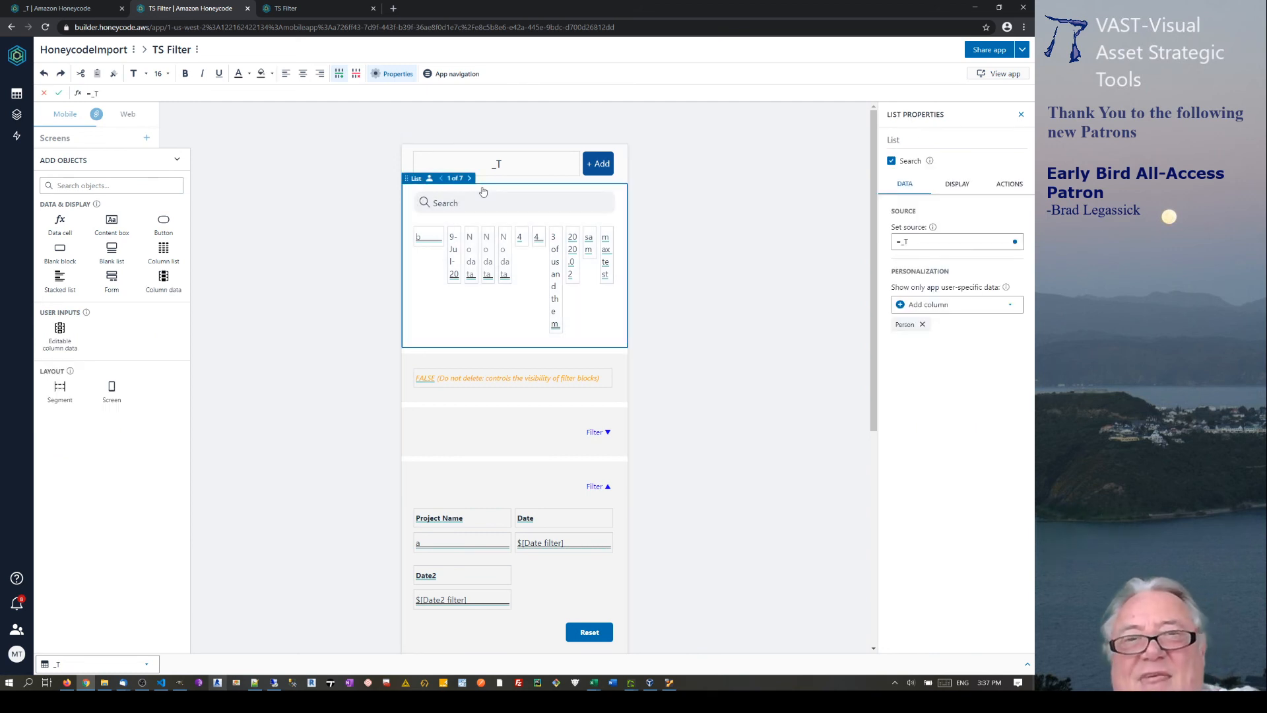
{"action": "key", "text": "Delete"}
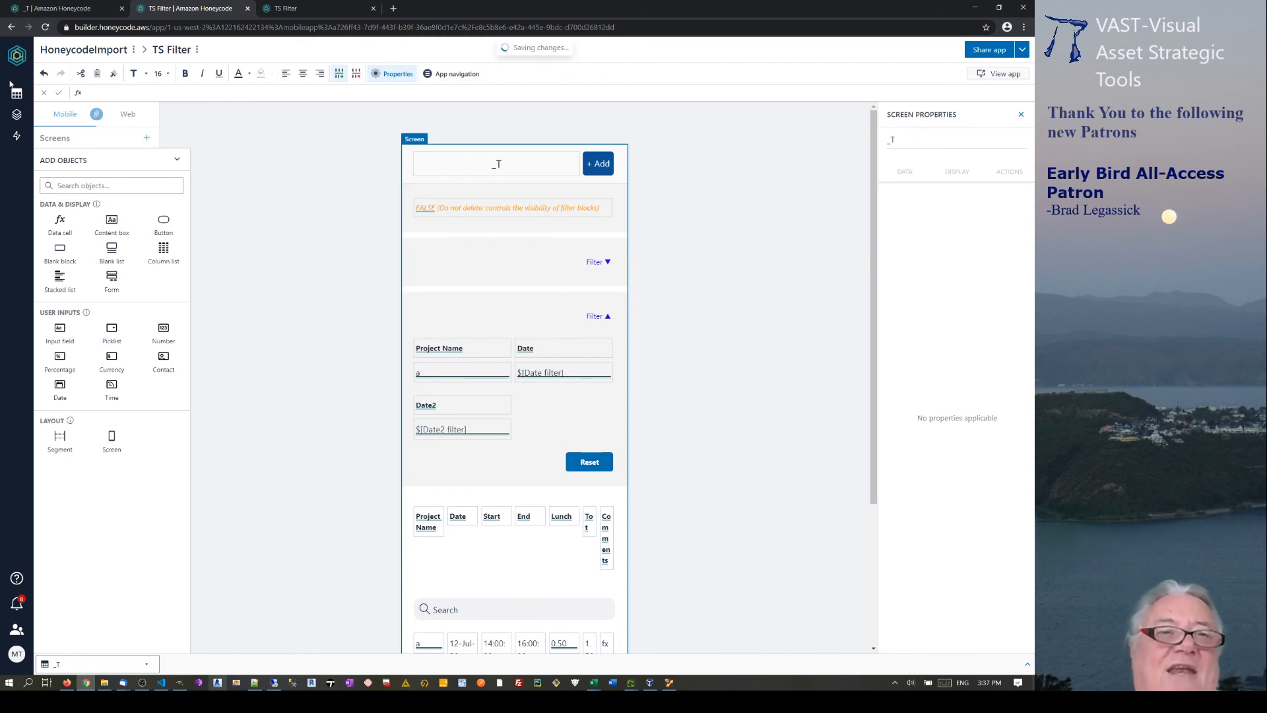
{"action": "left_click", "coordinate": [305, 8]}
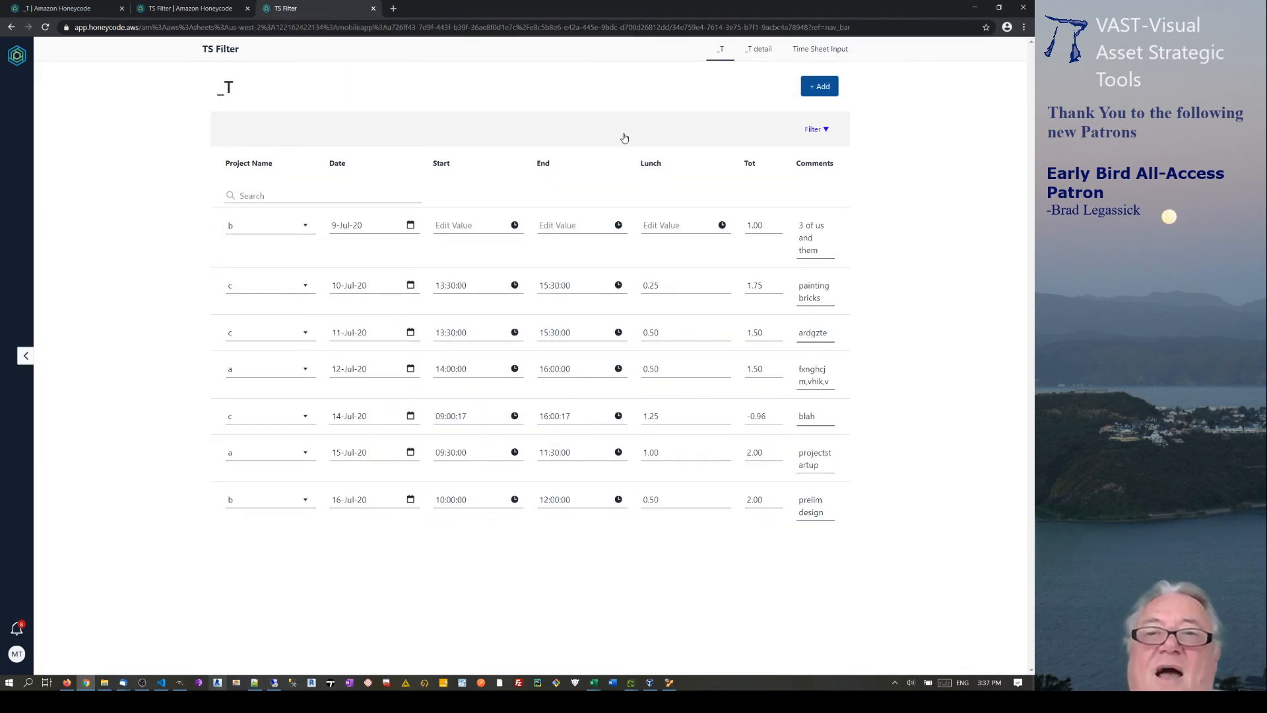
Expand and collapse the live Filter panel, try a Start field, then return to the builder.
{"action": "left_click", "coordinate": [823, 129]}
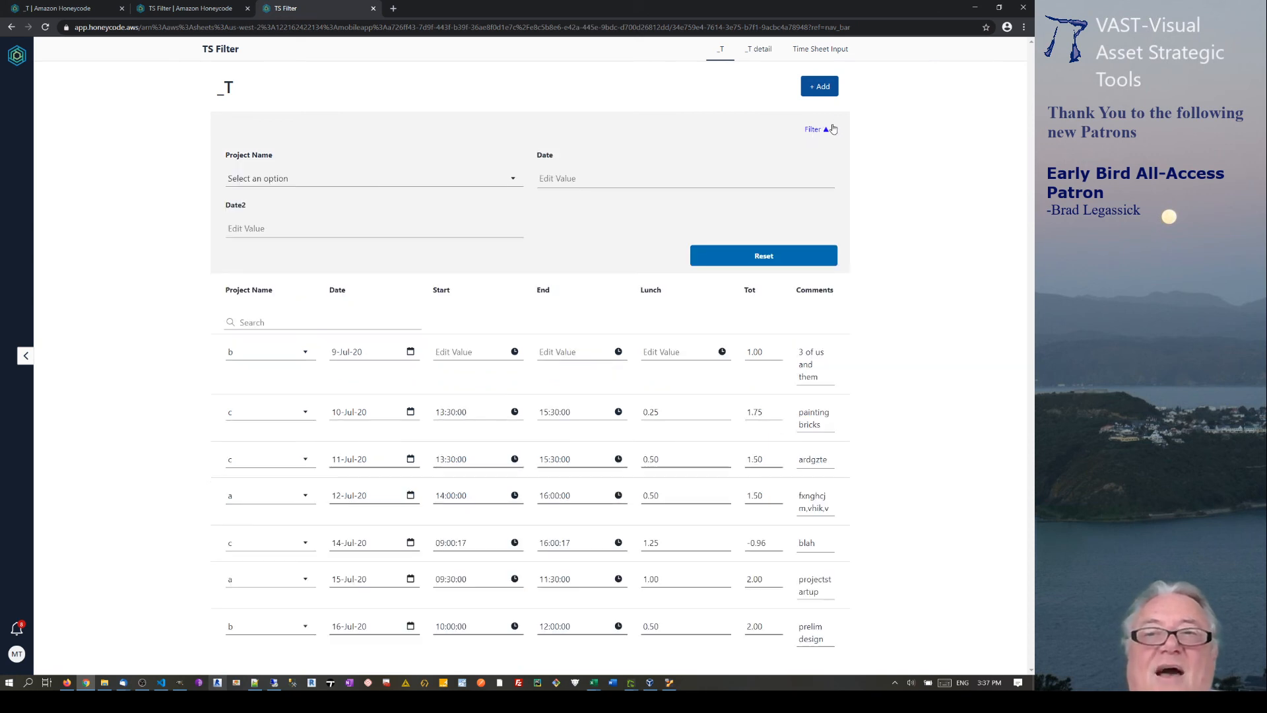
{"action": "left_click", "coordinate": [823, 129]}
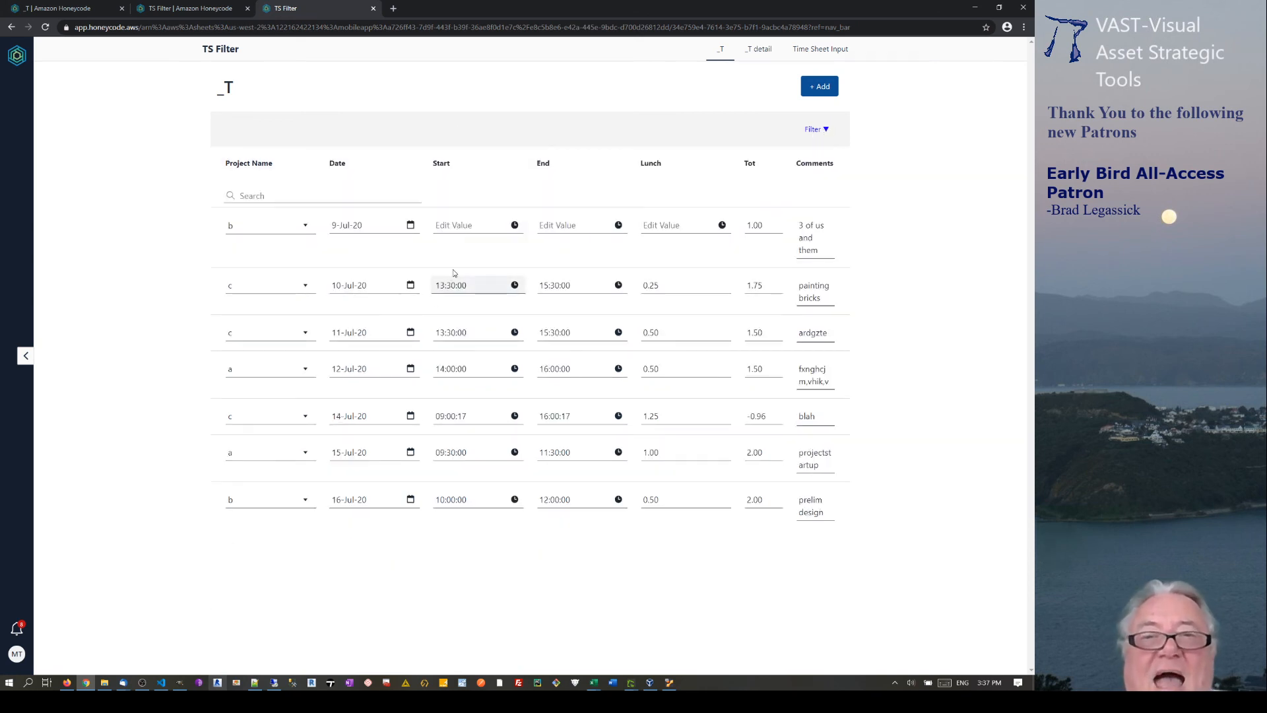
{"action": "left_click", "coordinate": [455, 225]}
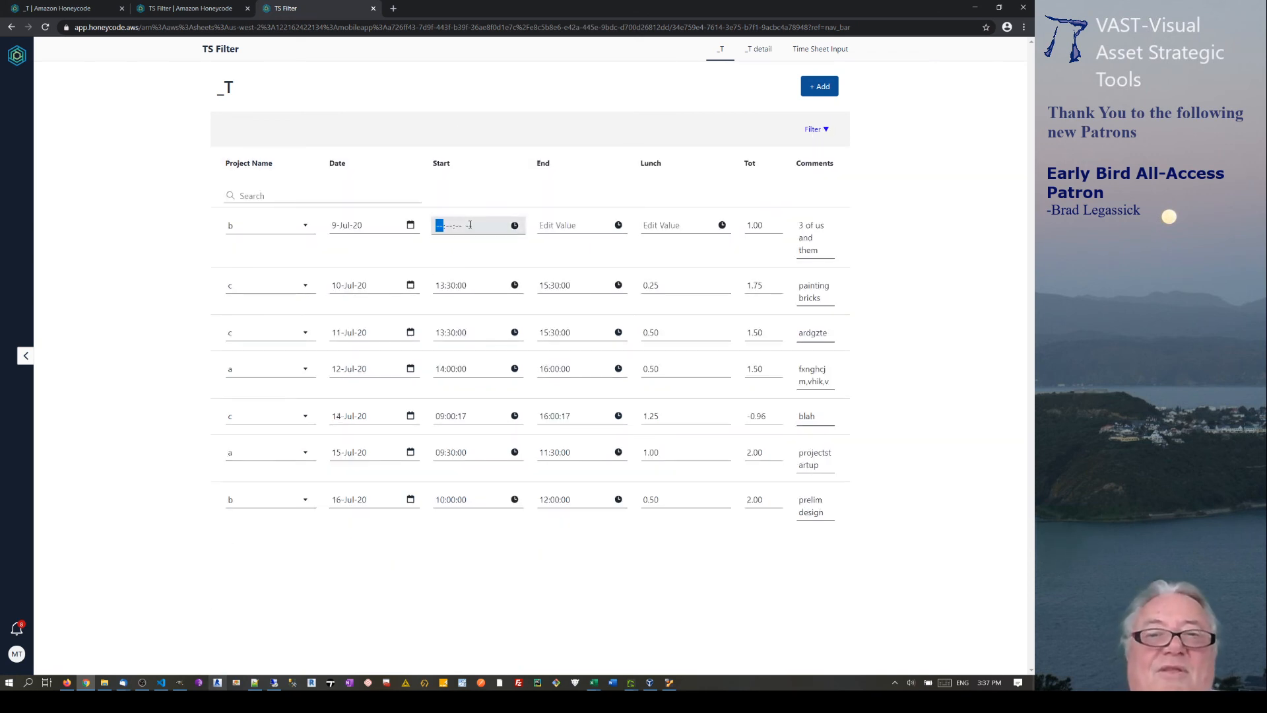
{"action": "left_click", "coordinate": [460, 298]}
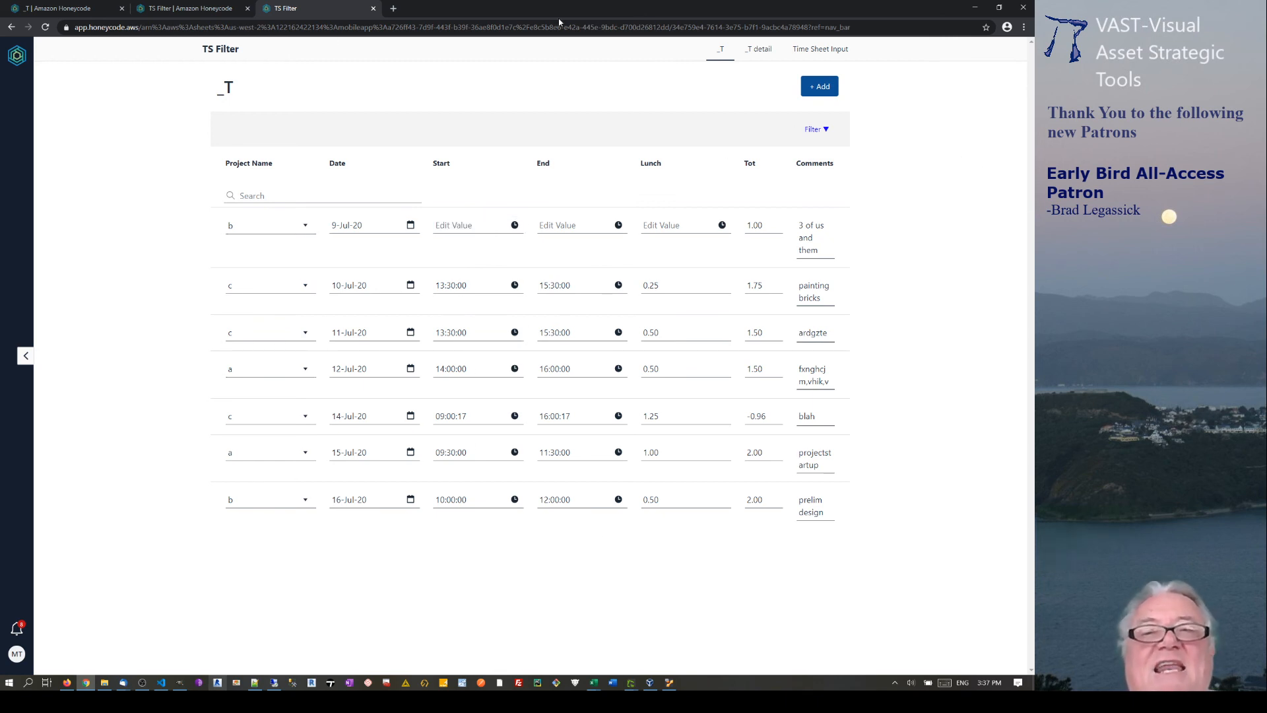
{"action": "left_click", "coordinate": [203, 10]}
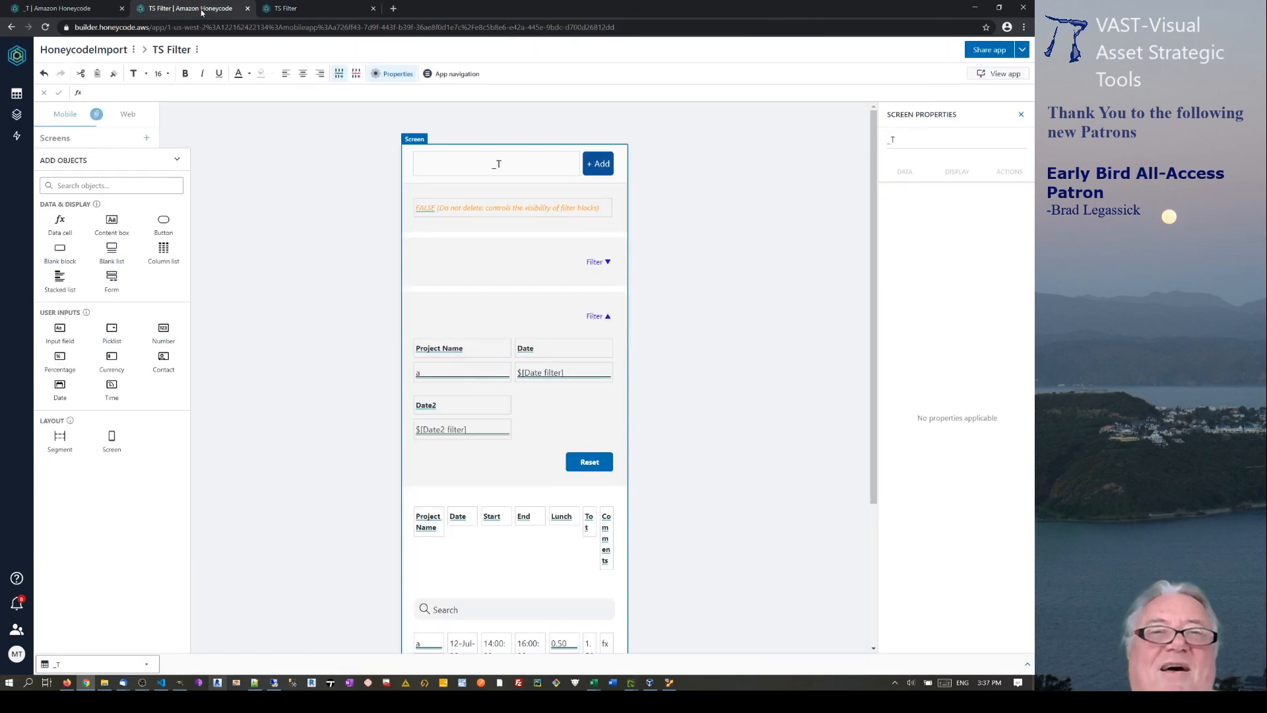
Inspect the CONCATENATE formula of the _T table's ID column in cell M2.
{"action": "left_click", "coordinate": [106, 8]}
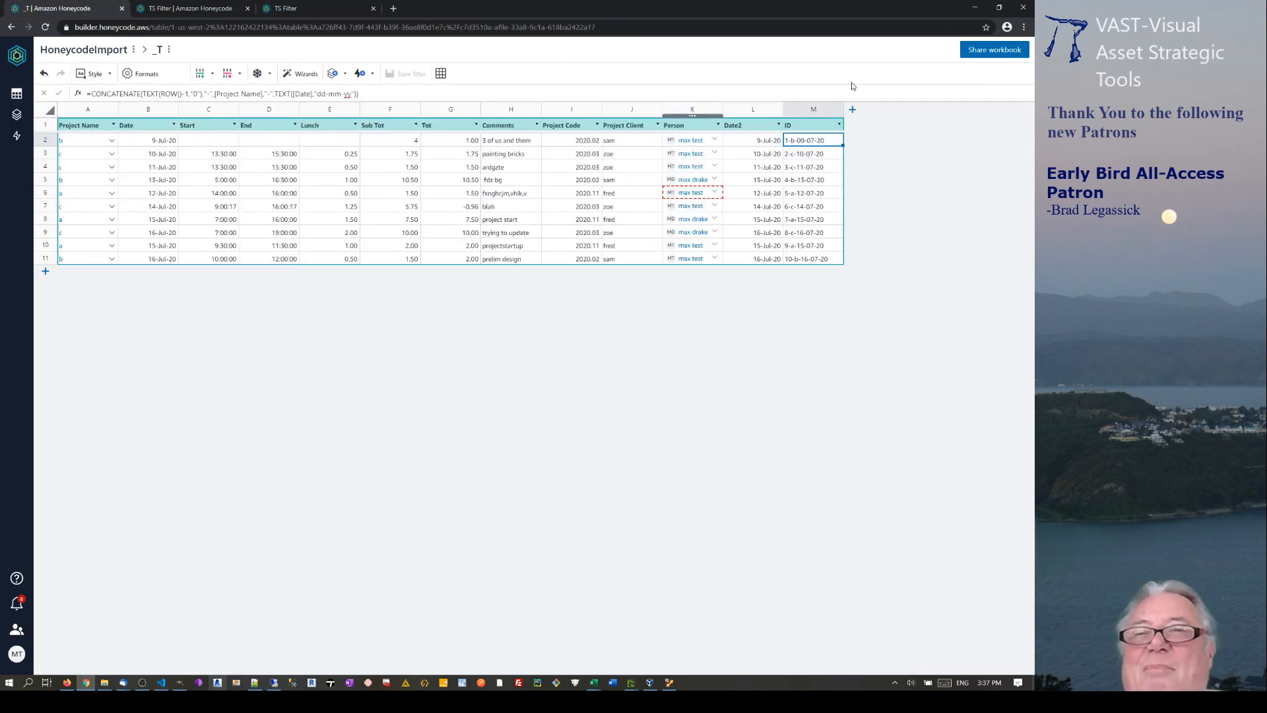
{"action": "left_click", "coordinate": [812, 108]}
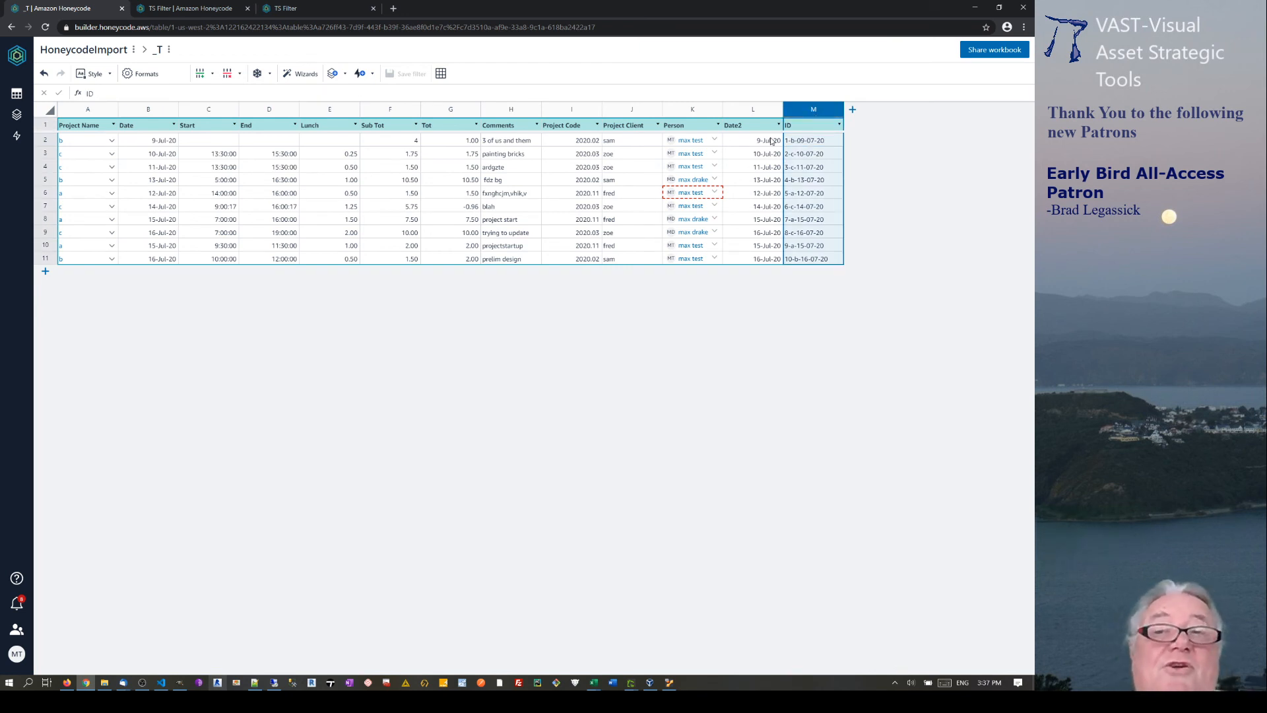
{"action": "left_click", "coordinate": [800, 145]}
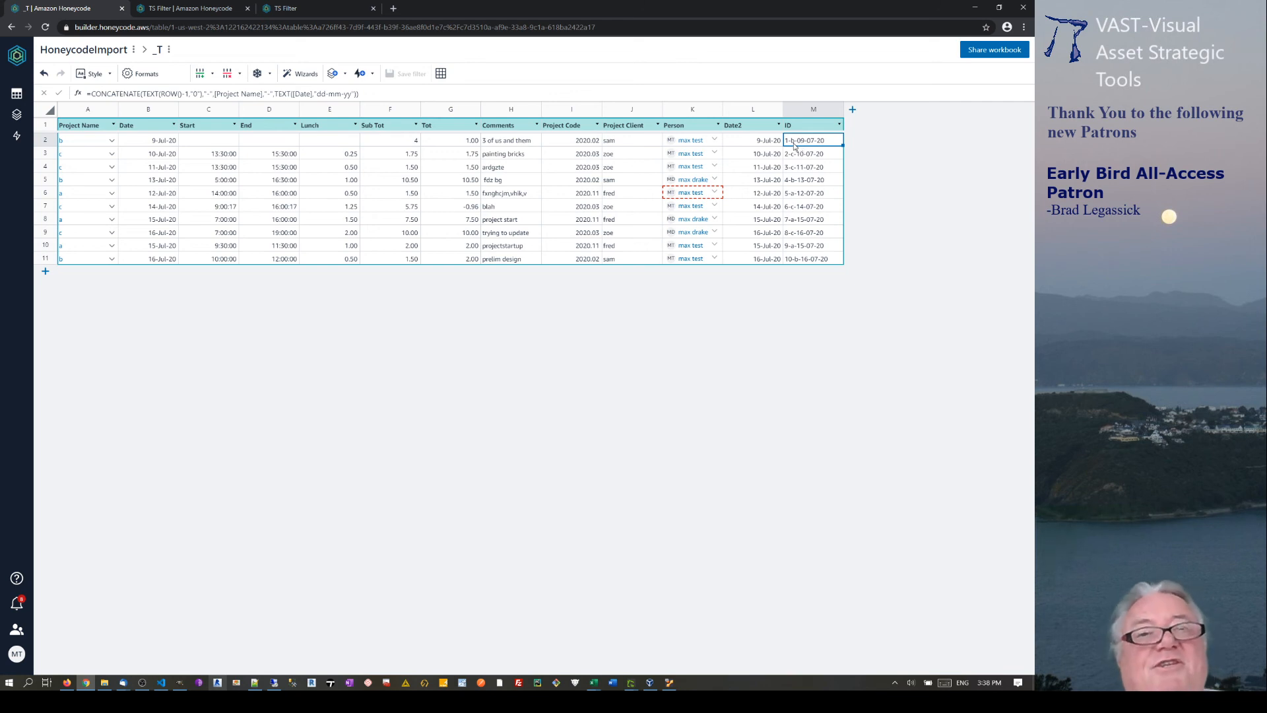
{"action": "left_click", "coordinate": [299, 8]}
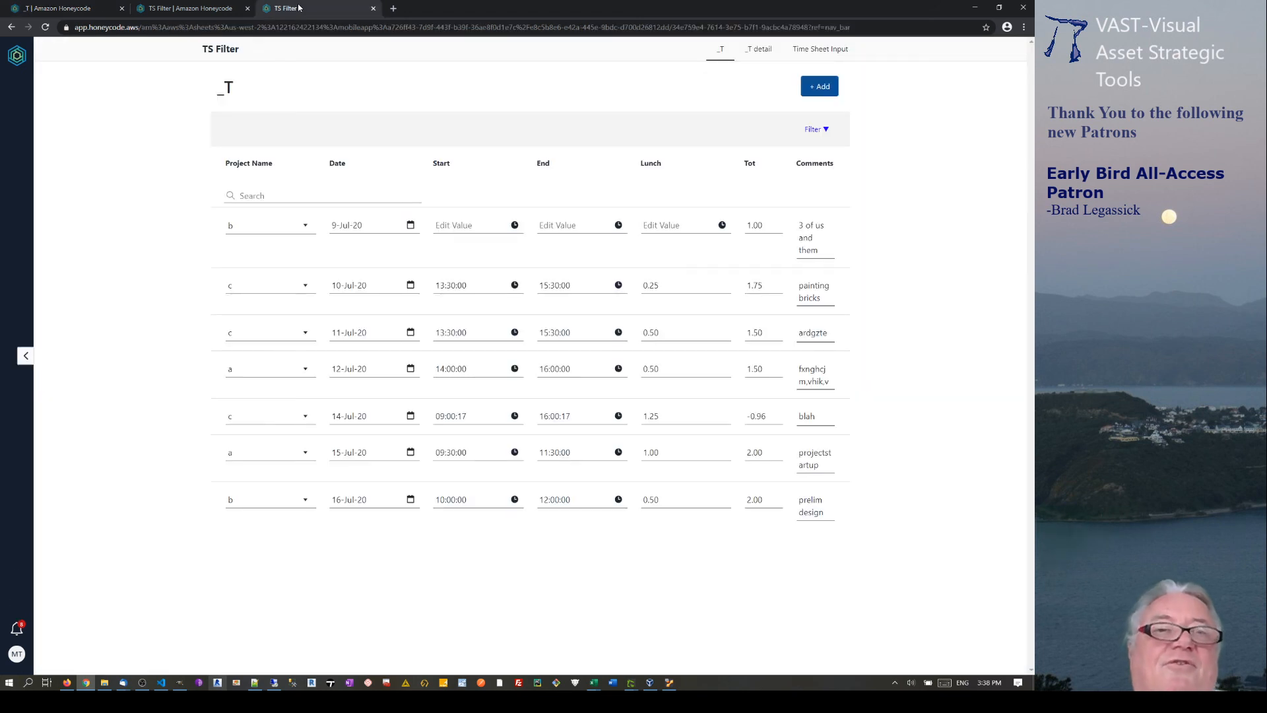
Switch via the TS Filter builder back to the _T table's ID column.
{"action": "left_click", "coordinate": [194, 11]}
{"action": "left_click", "coordinate": [72, 9]}
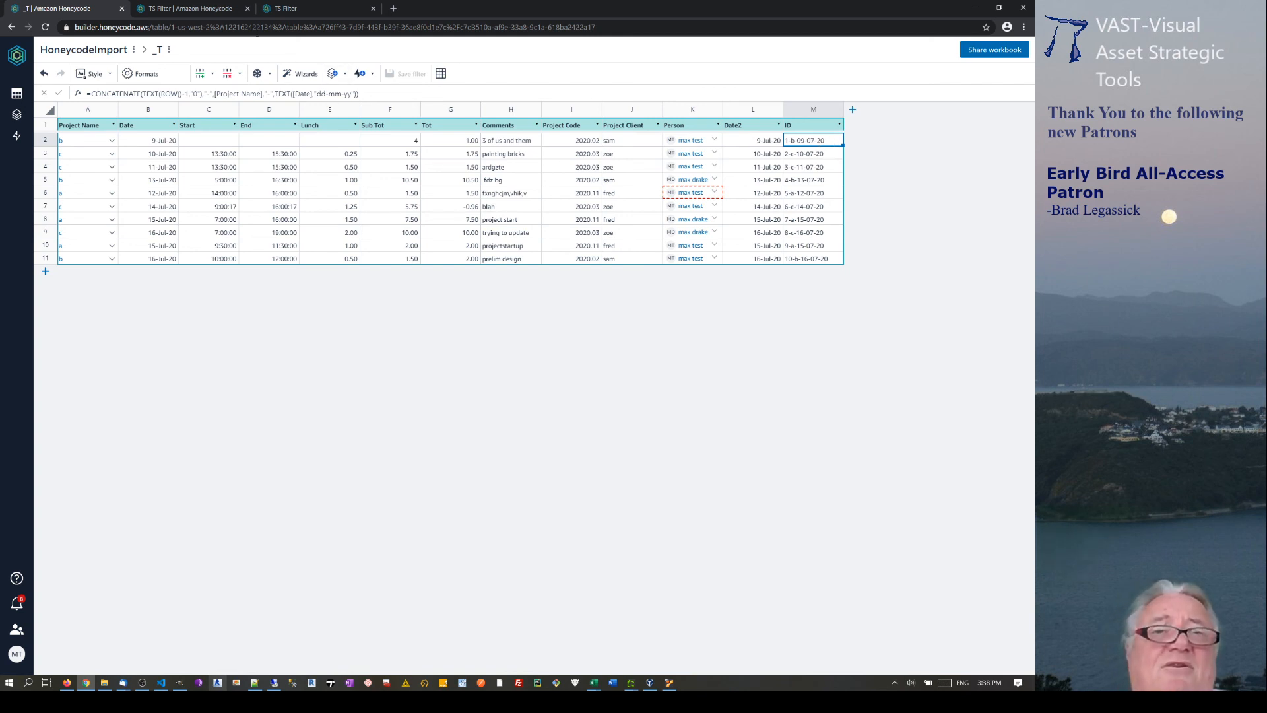
In the live app, open the first row's 9-Jul-20 date for inline editing, leaving it unchanged.
{"action": "left_click", "coordinate": [316, 8]}
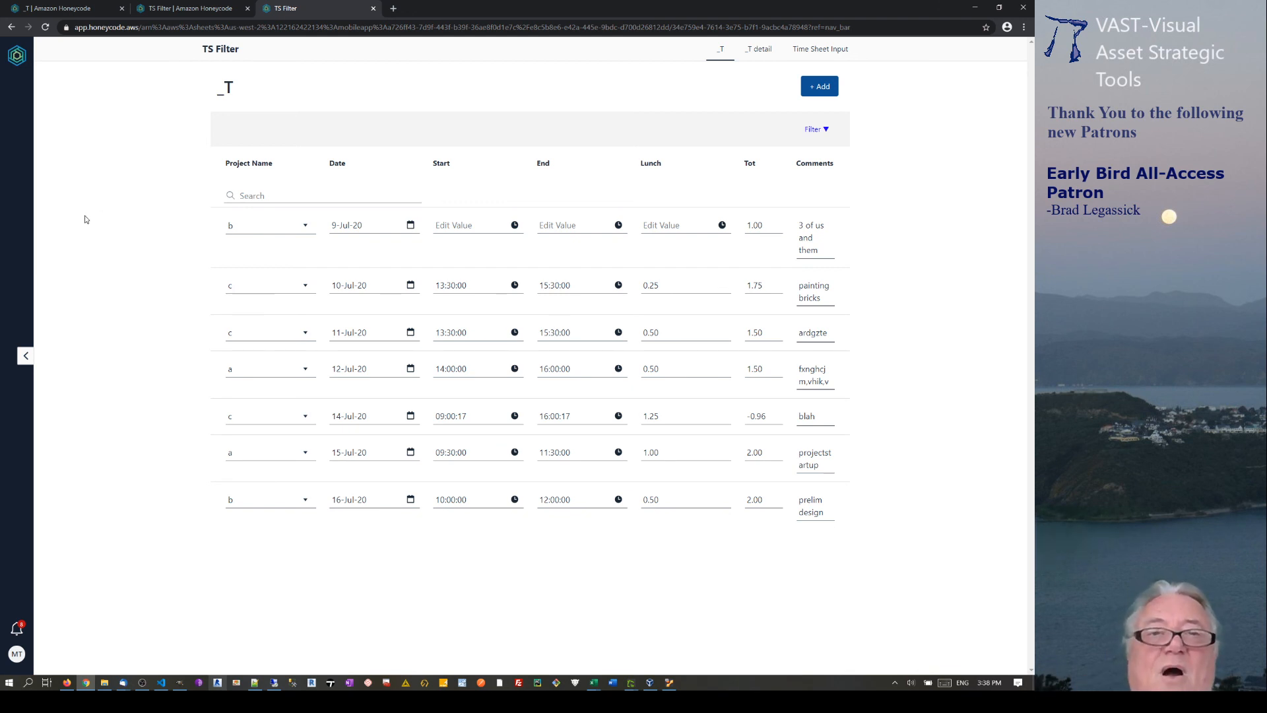
{"action": "left_click", "coordinate": [357, 225]}
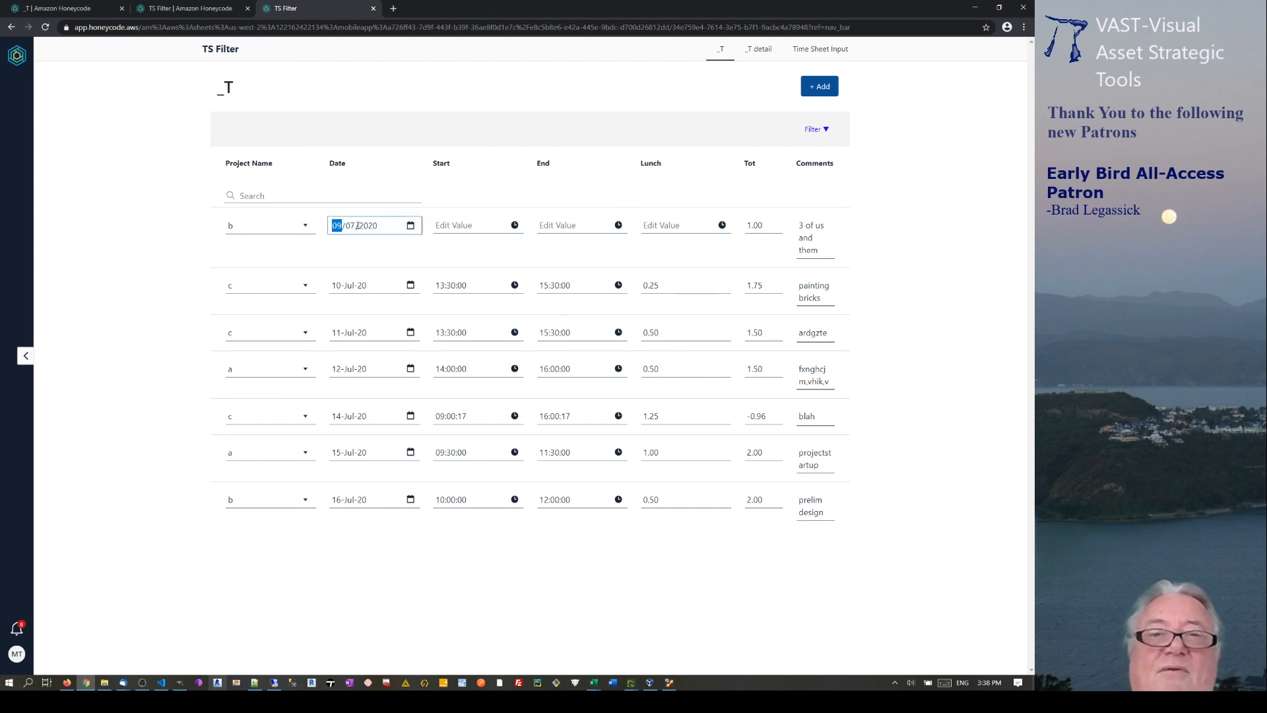
{"action": "left_click", "coordinate": [162, 243]}
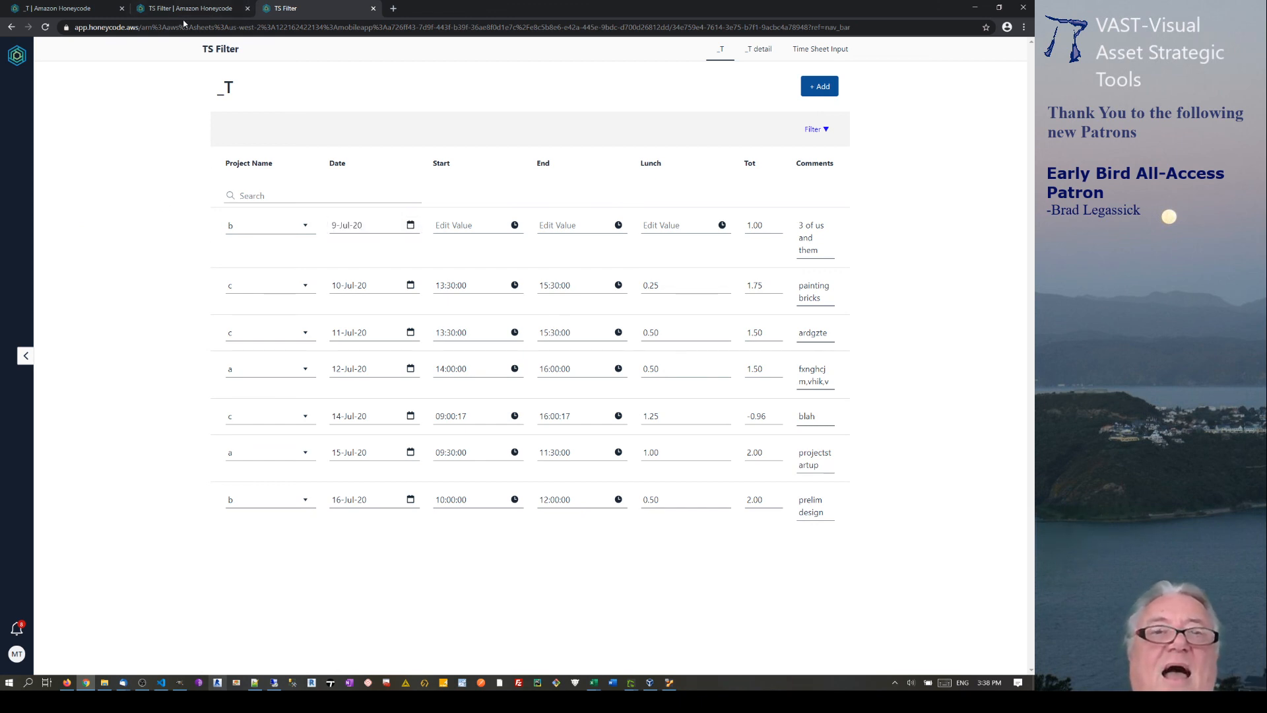
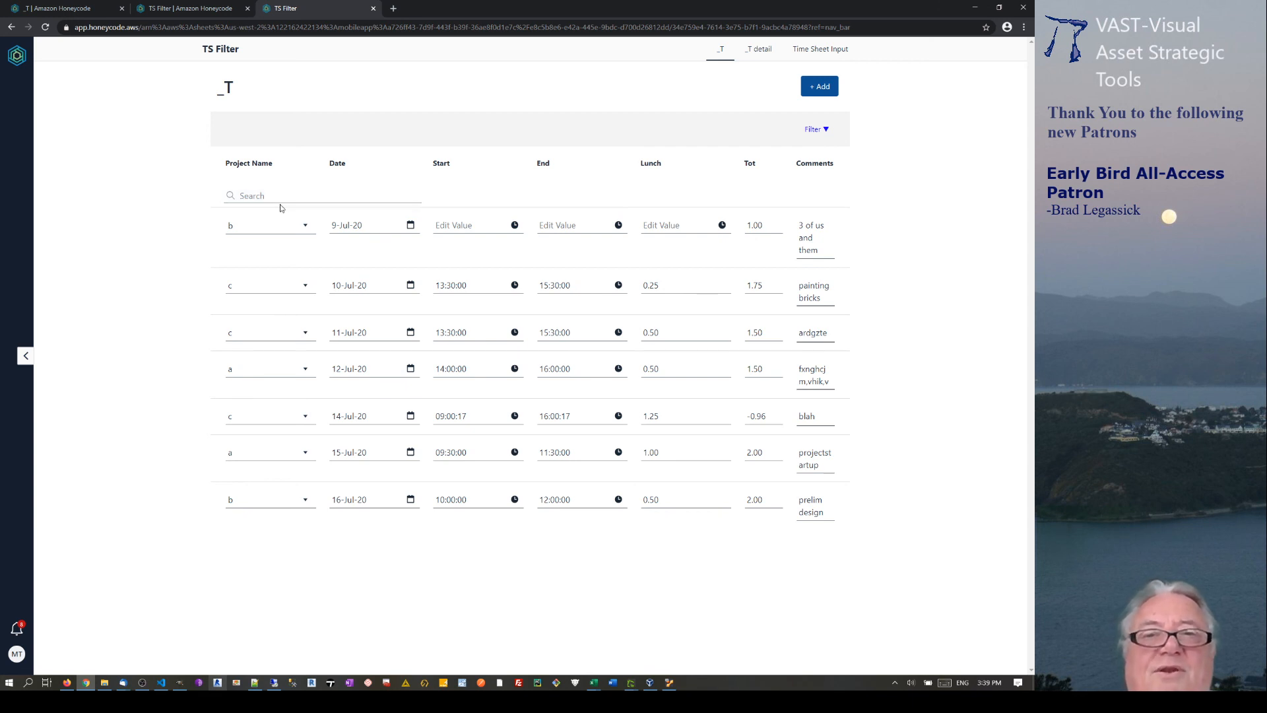
Go from the TS Filter app to the _T table and its CONCATENATE-built ID keys.
{"action": "left_click", "coordinate": [217, 11]}
{"action": "left_click", "coordinate": [64, 9]}
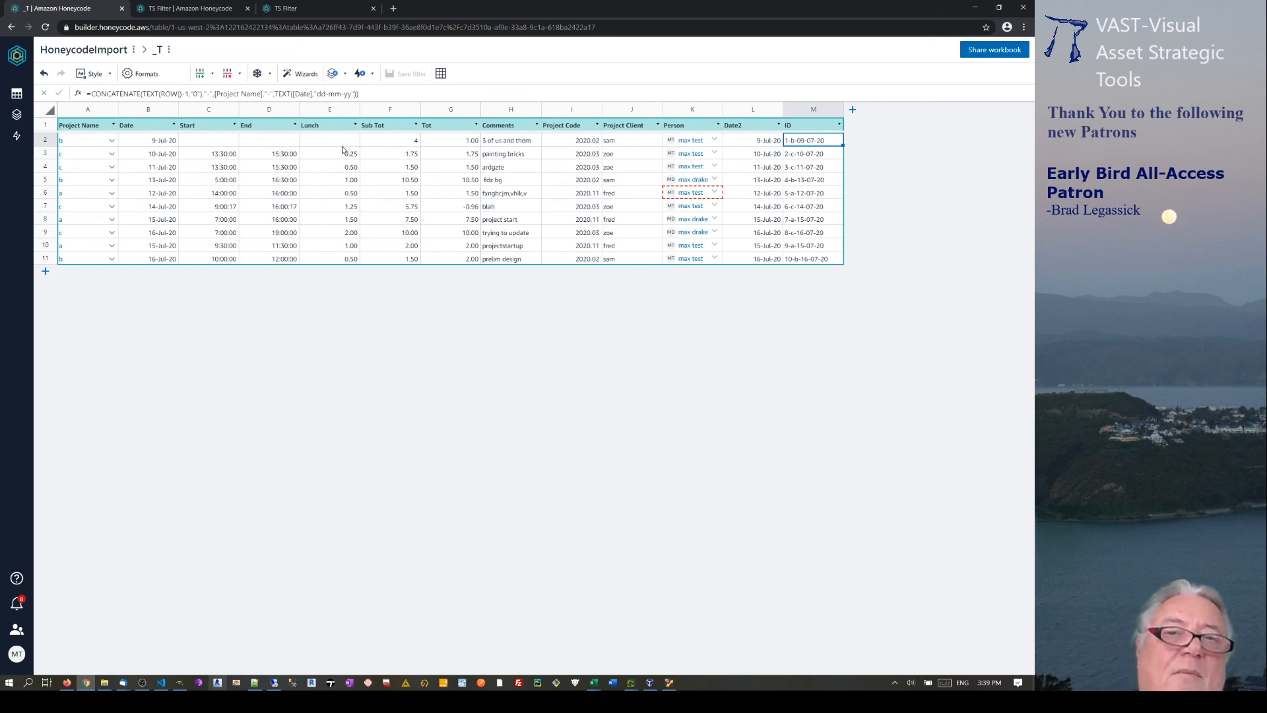
Inspect the first row's Start, Sub Tot, End and Lunch cells, plus second-row Lunch 0.25.
{"action": "left_click", "coordinate": [210, 142]}
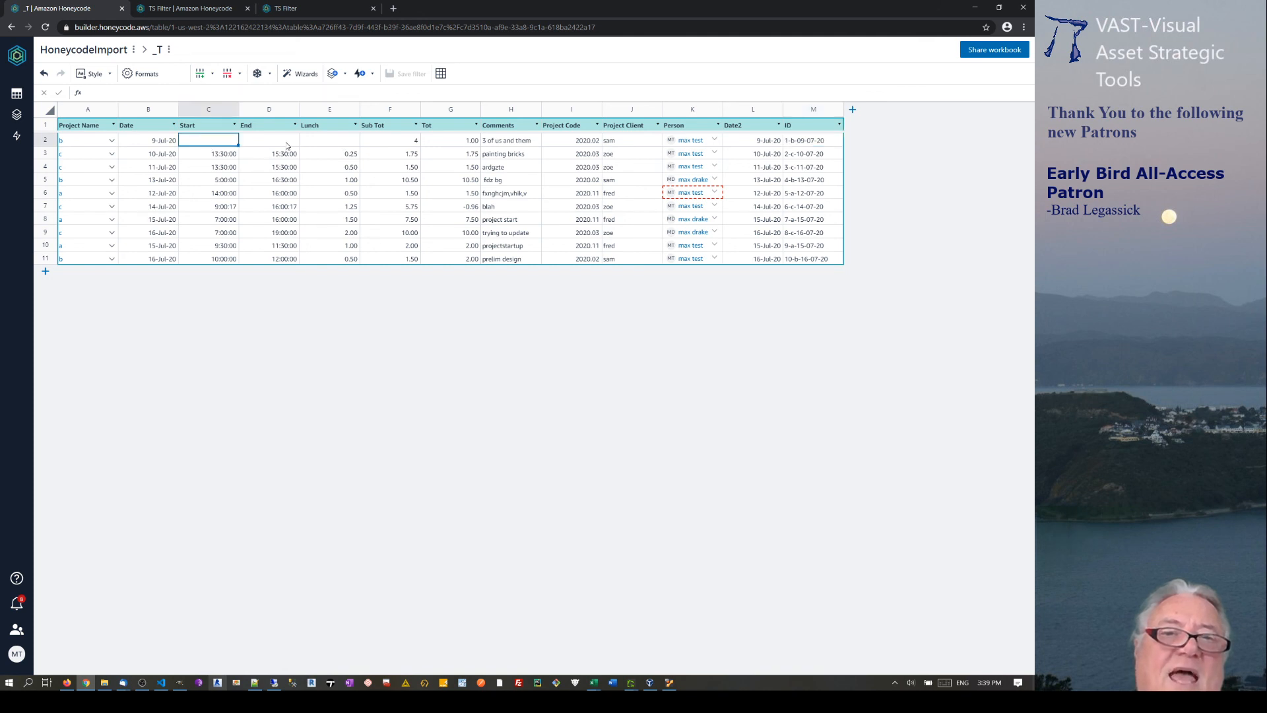
{"action": "left_click", "coordinate": [399, 142]}
{"action": "left_click", "coordinate": [209, 141]}
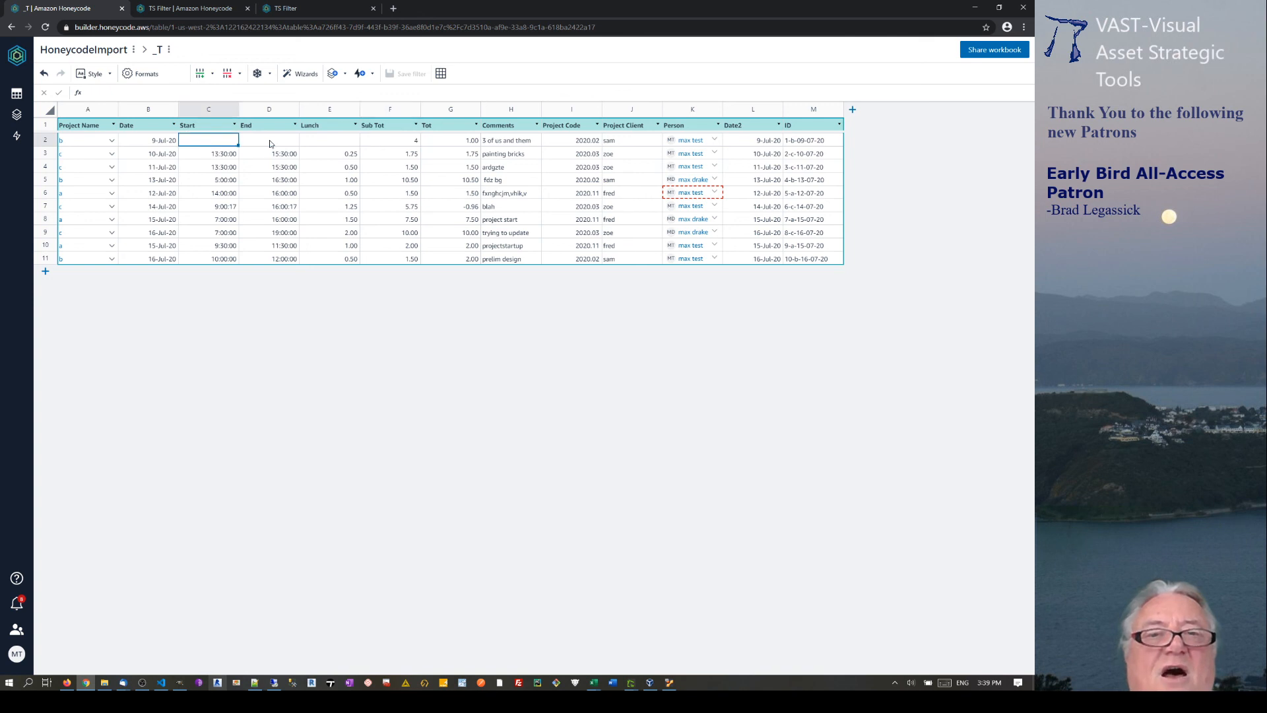
{"action": "left_click", "coordinate": [270, 143]}
{"action": "left_click", "coordinate": [335, 143]}
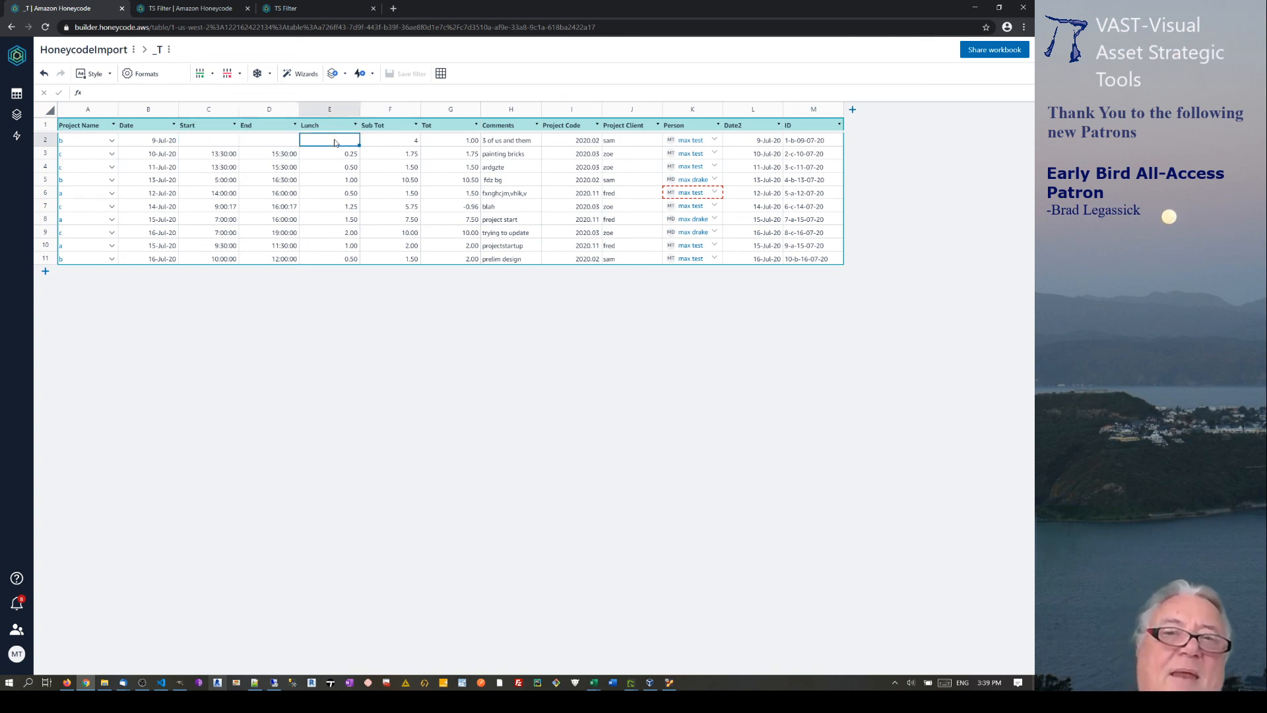
{"action": "left_click", "coordinate": [348, 156]}
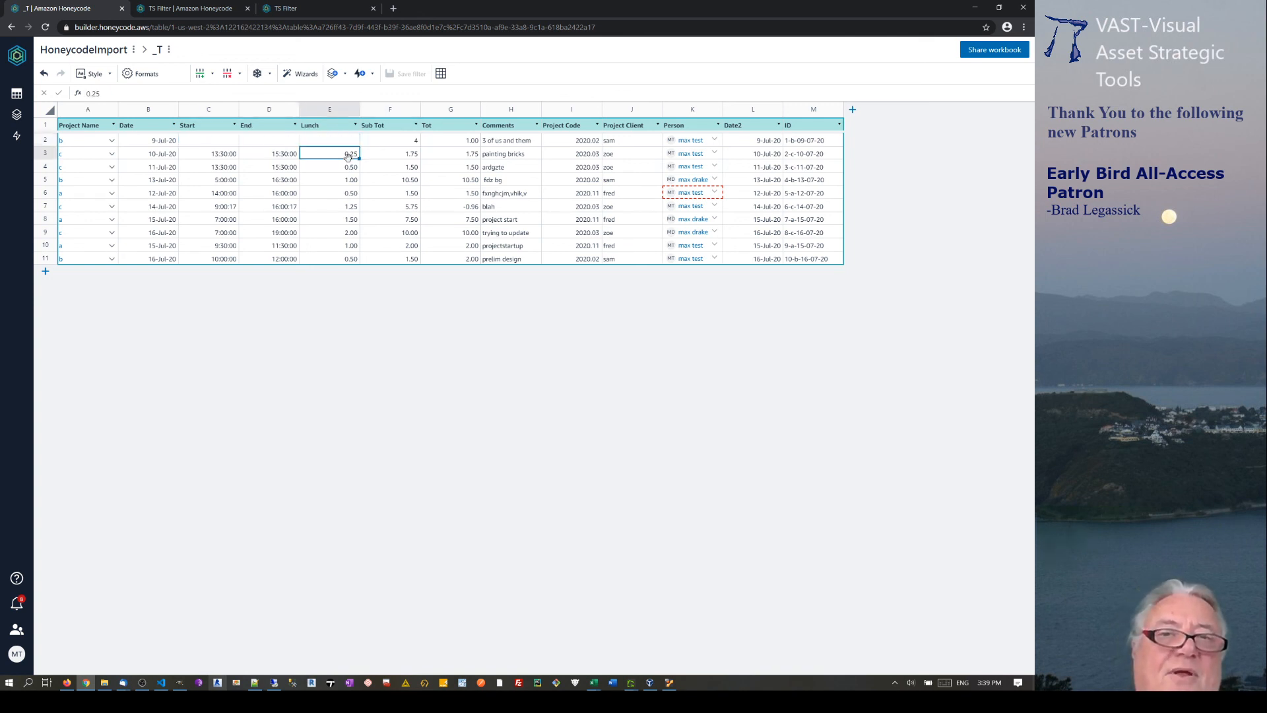
Review the Start and End columns and Lunch values, then bring the Ubuntu VirtualBox window forward.
{"action": "left_click", "coordinate": [204, 126]}
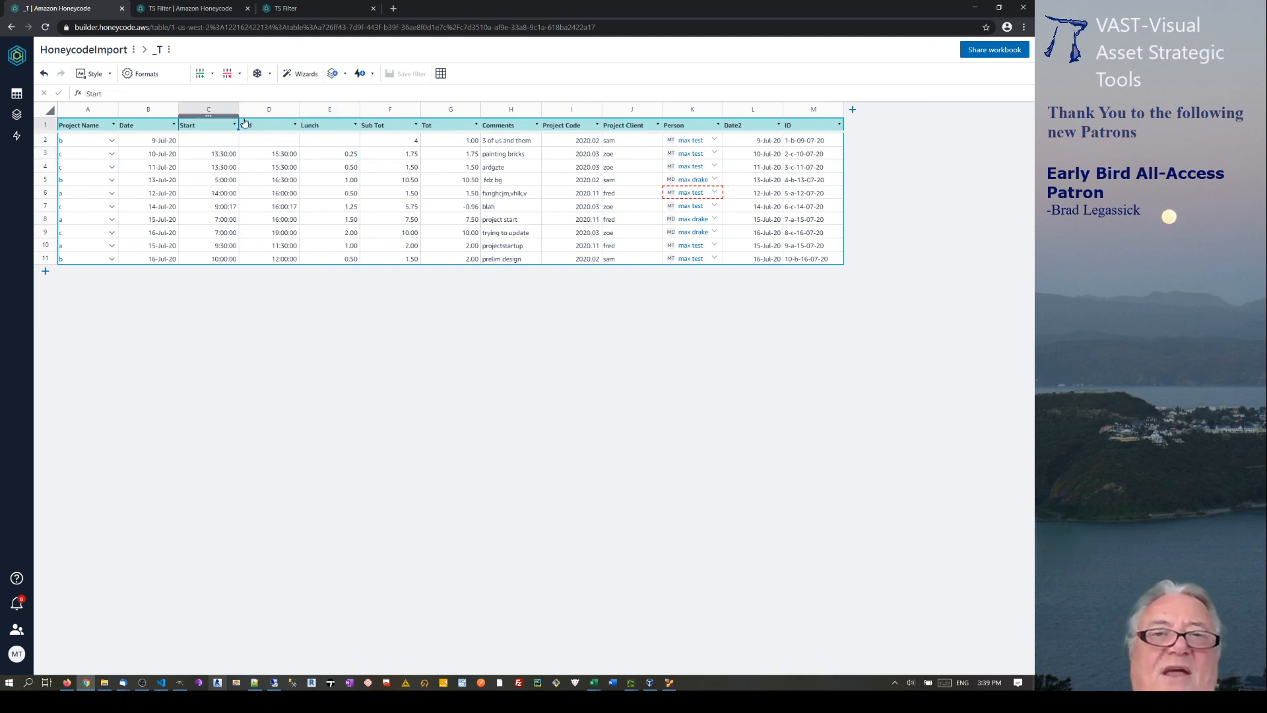
{"action": "left_click", "coordinate": [269, 110]}
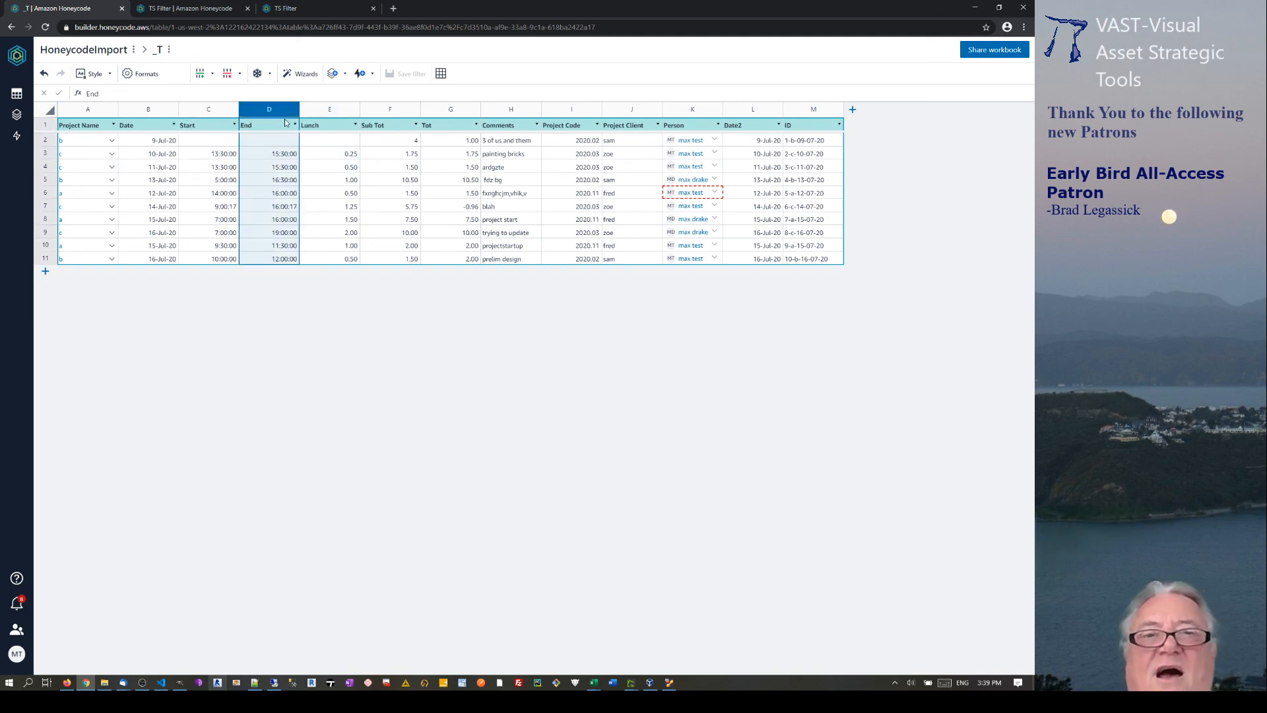
{"action": "left_click", "coordinate": [329, 140]}
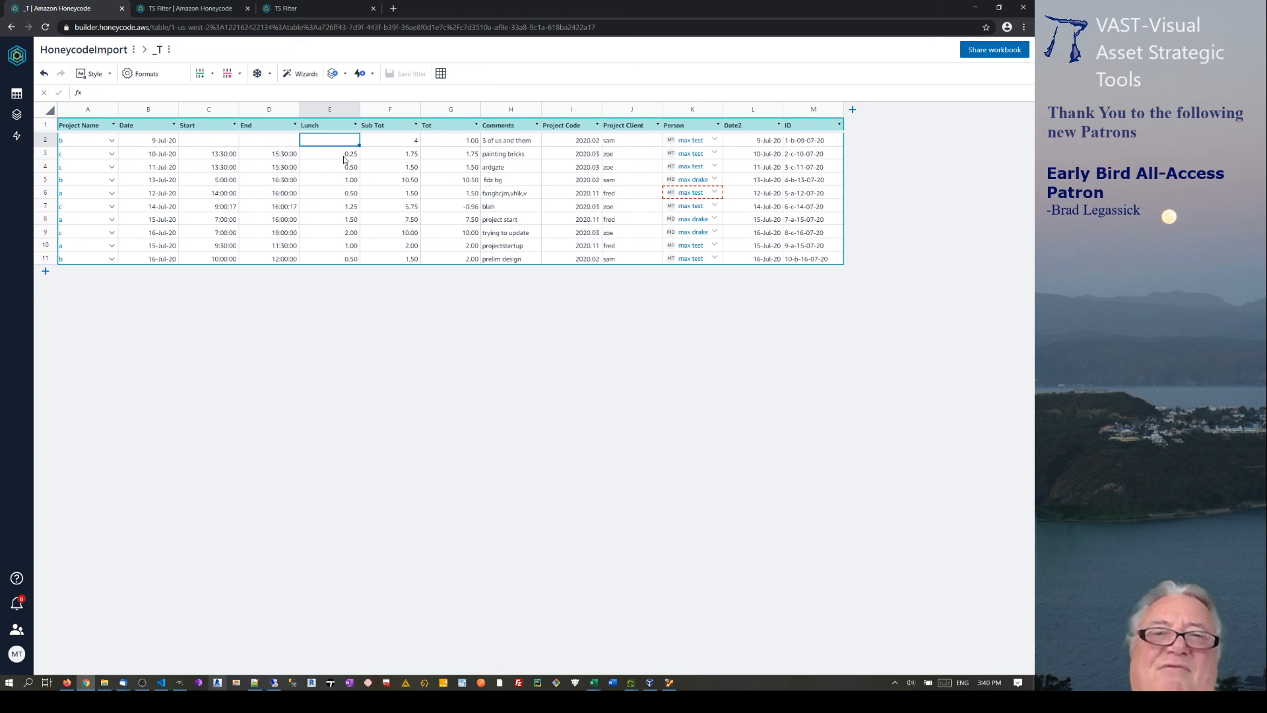
{"action": "left_click", "coordinate": [344, 156]}
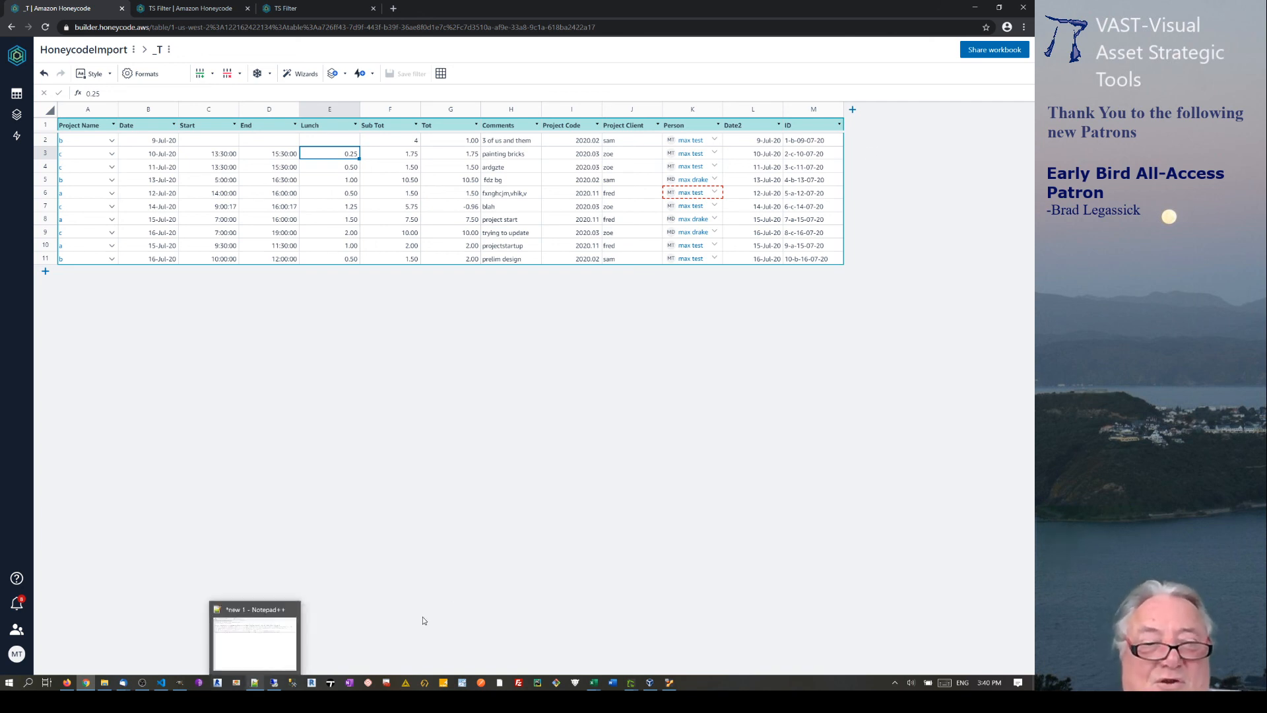
{"action": "mouse_move", "coordinate": [78, 676]}
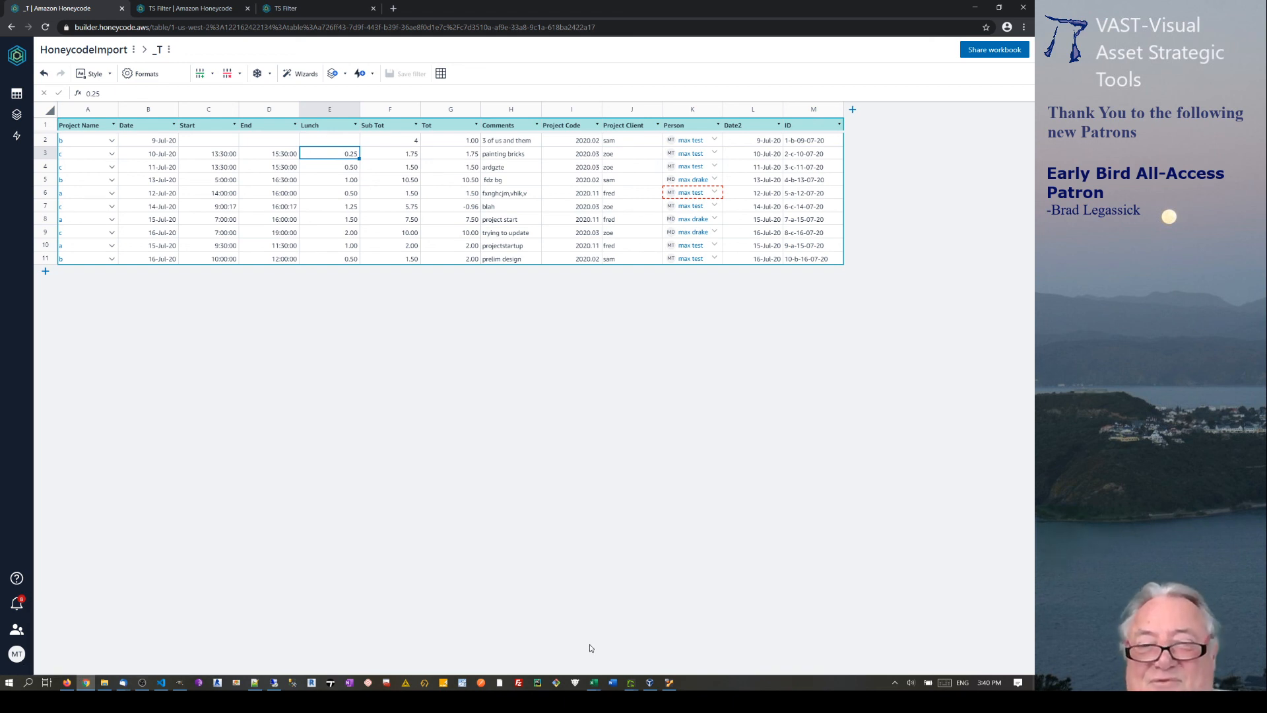
{"action": "left_click", "coordinate": [669, 685]}
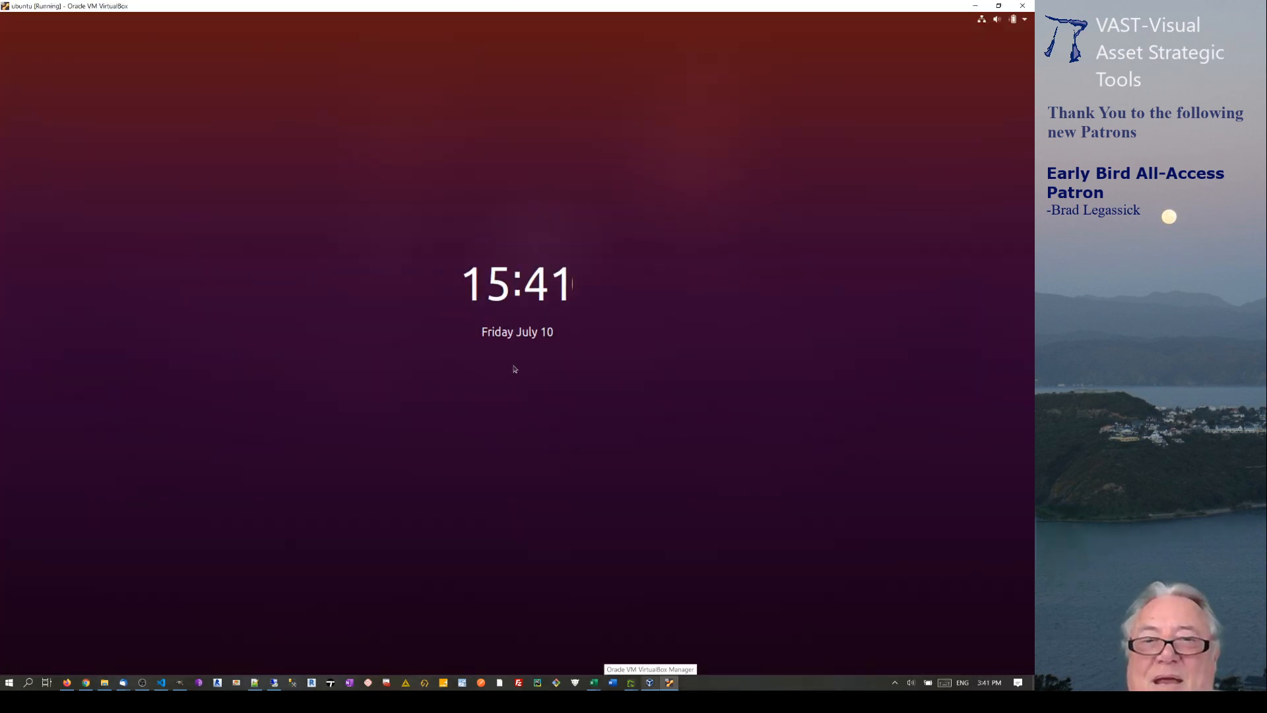
Unlock the Ubuntu session with the account password and show the Ora Pharm Logo Design survey in Firefox.
{"action": "left_click", "coordinate": [515, 368]}
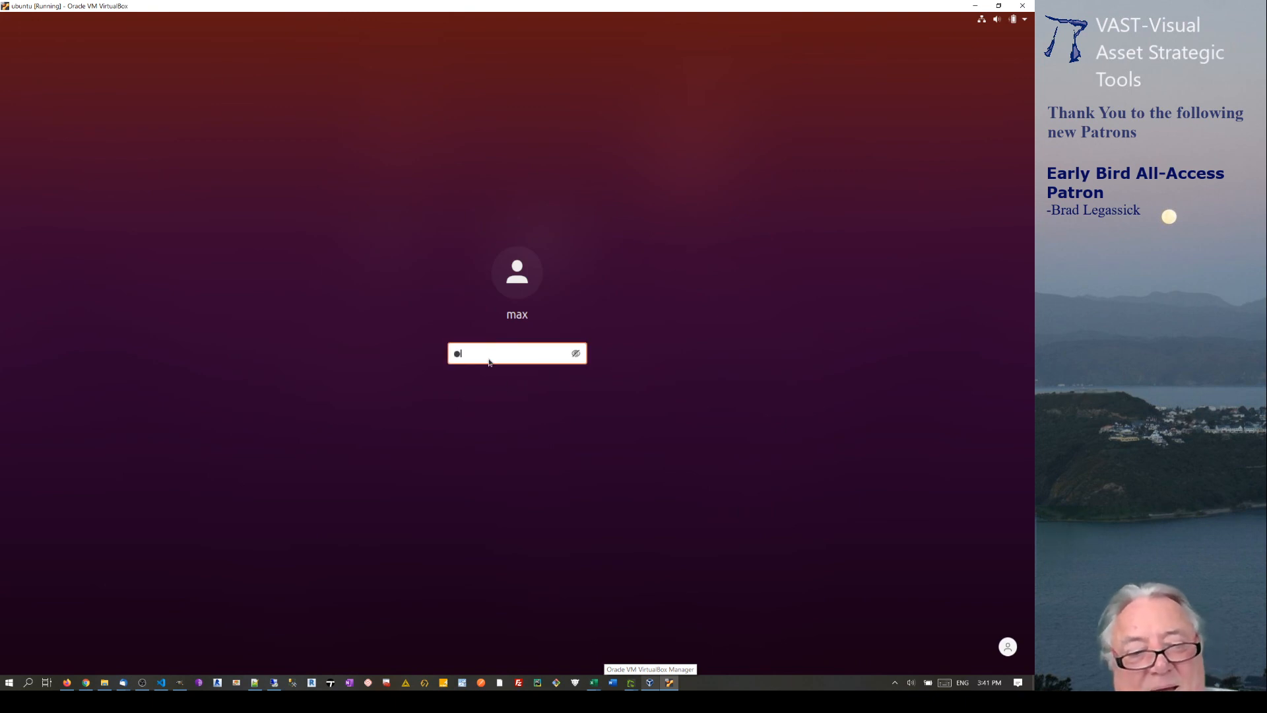
{"action": "key", "text": "Return"}
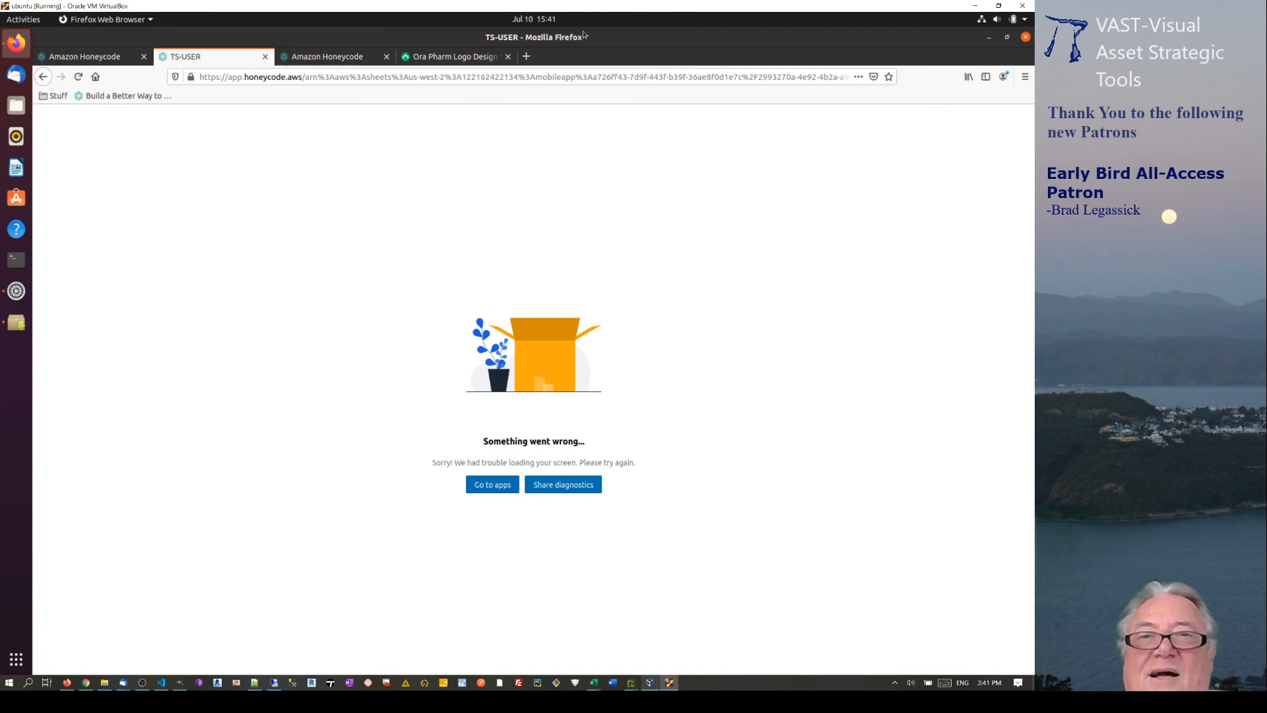
{"action": "left_click", "coordinate": [479, 58]}
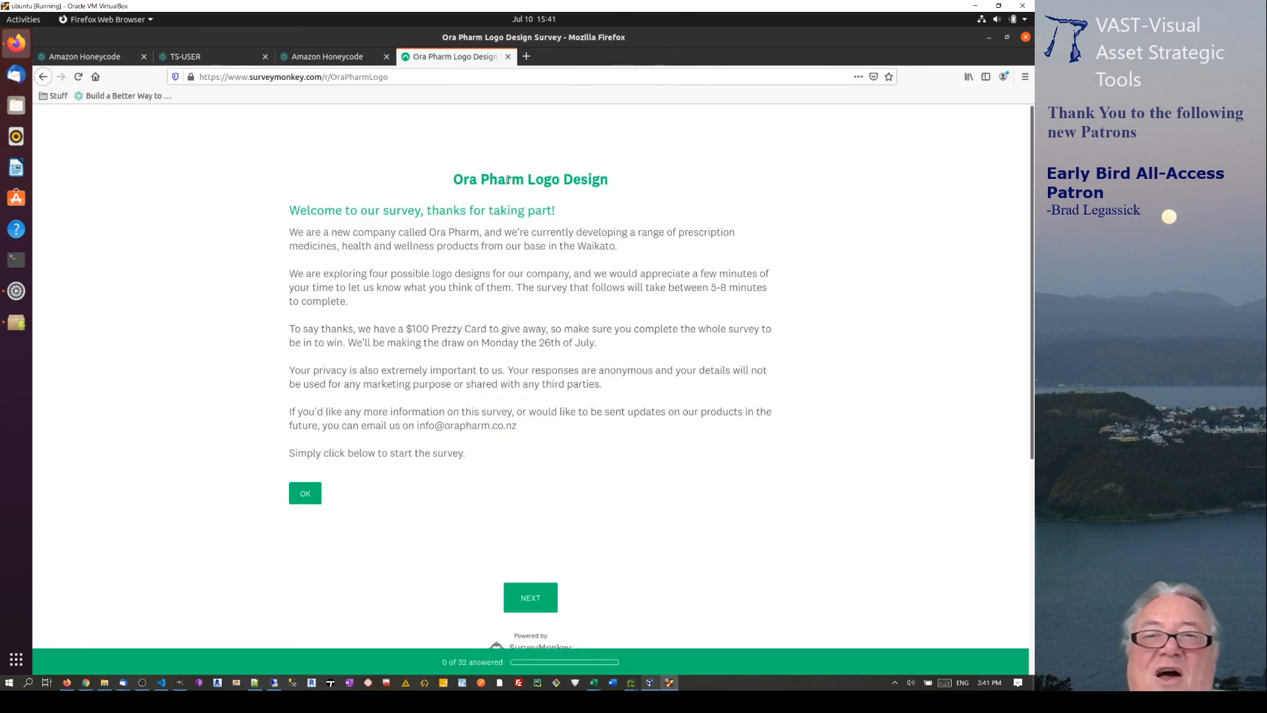
{"action": "scroll", "coordinate": [581, 606], "scroll_direction": "down", "scroll_amount": 3}
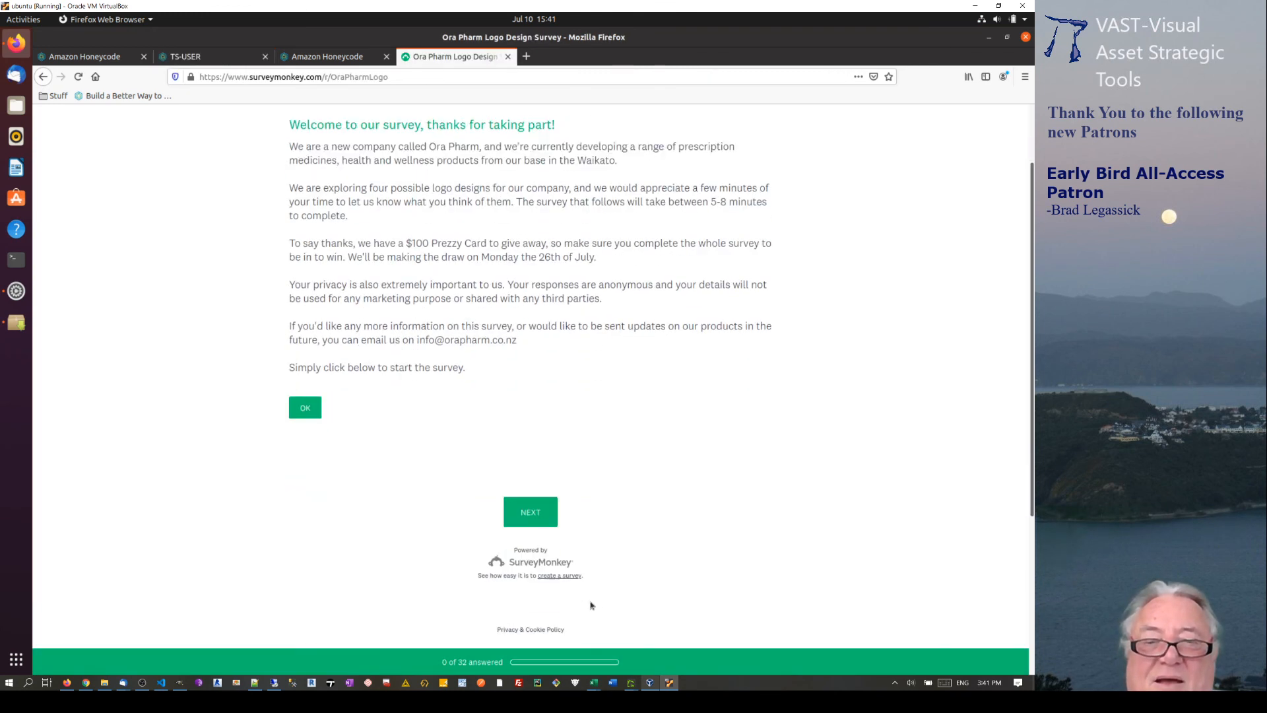